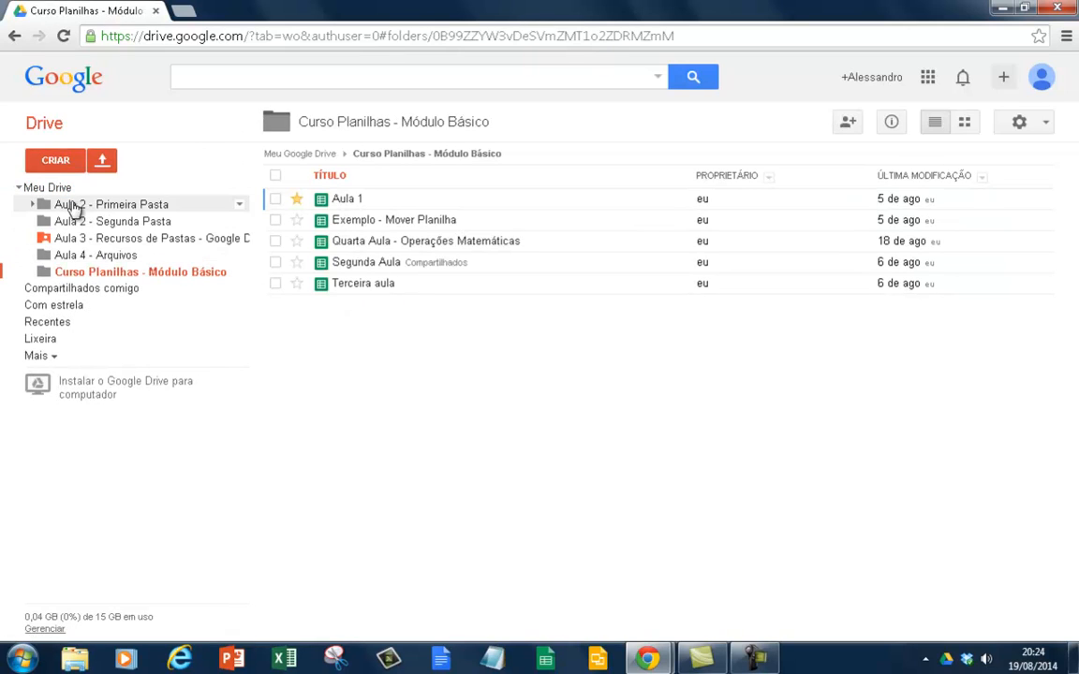
- Create a new spreadsheet in the Curso Planilhas - Módulo Básico folder and rename it "Aula 5 - Operações Matemática Continuação"
{"action": "left_click", "coordinate": [53, 155]}
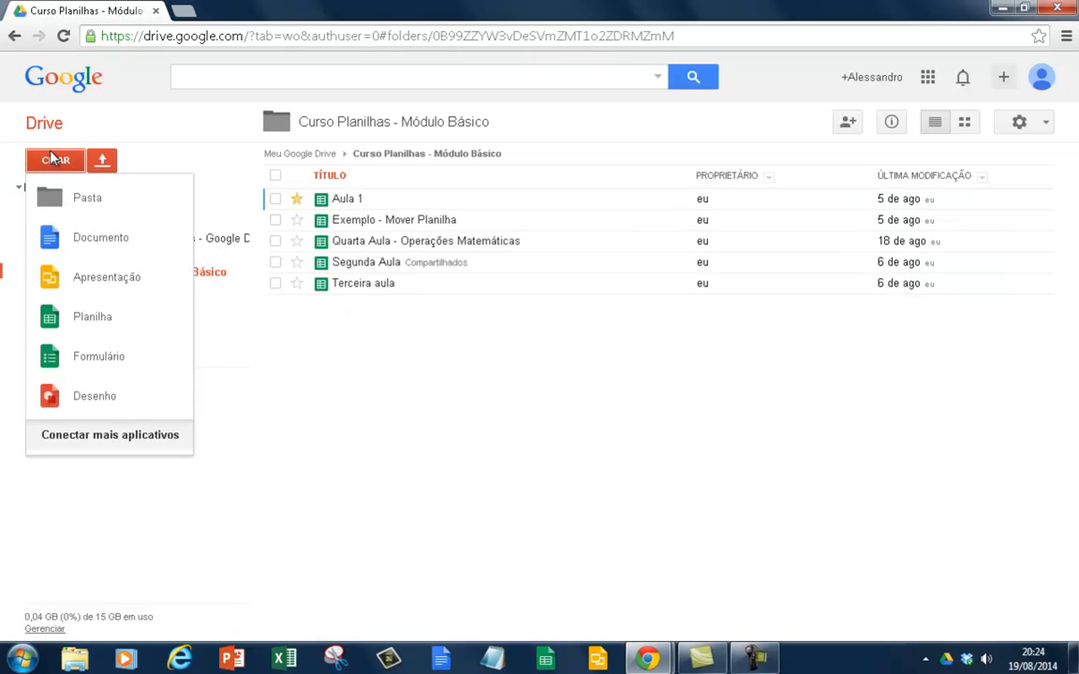
{"action": "left_click", "coordinate": [49, 316]}
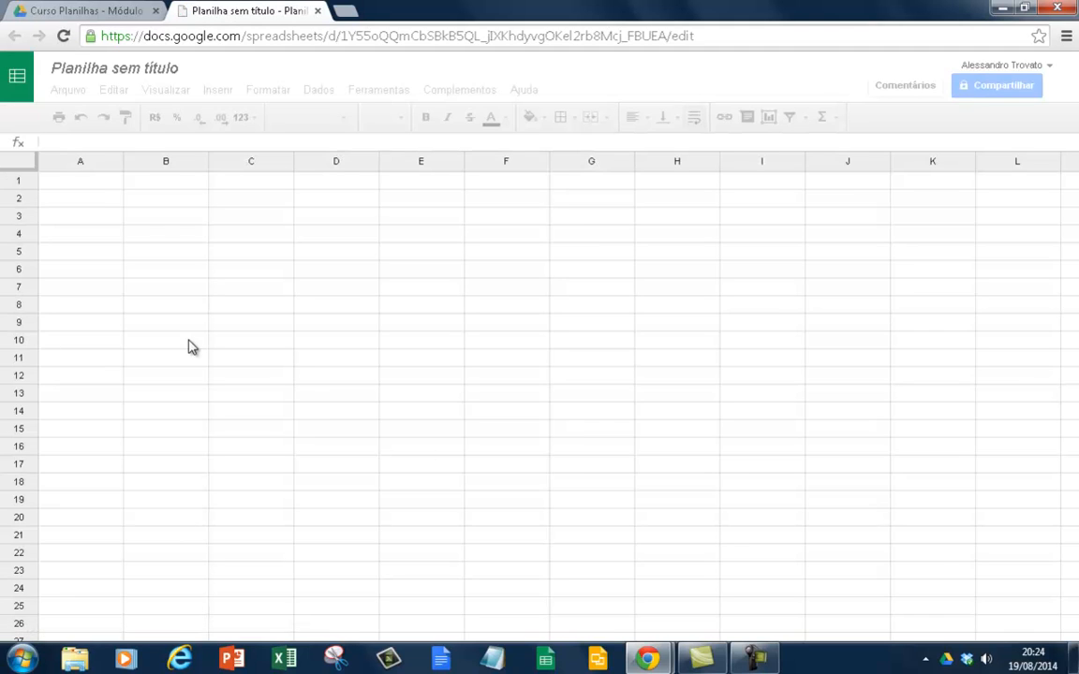
{"action": "left_click", "coordinate": [114, 74]}
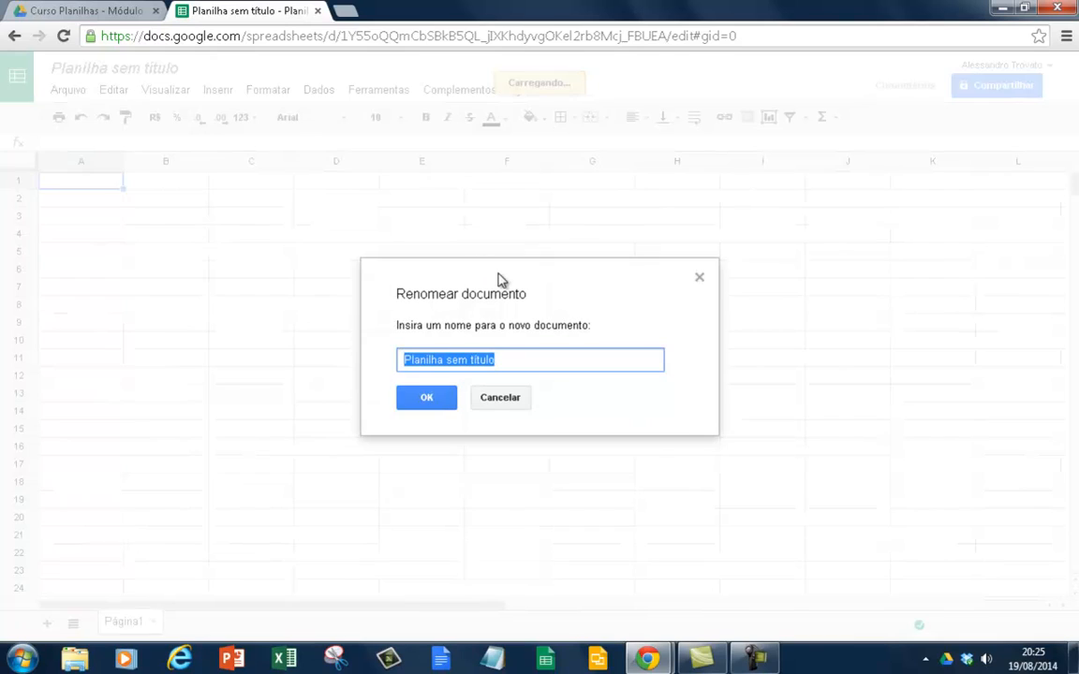
{"action": "type", "text": "Aula 5 - Operações Matem"}
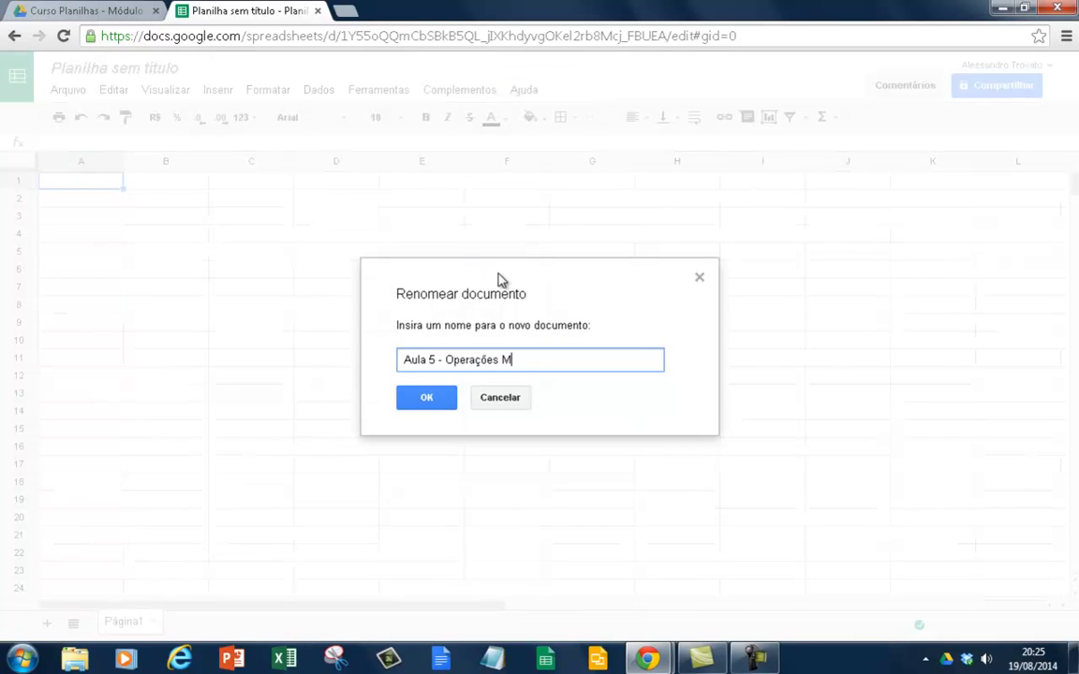
{"action": "type", "text": "ática Continuação"}
{"action": "key", "text": "Return"}
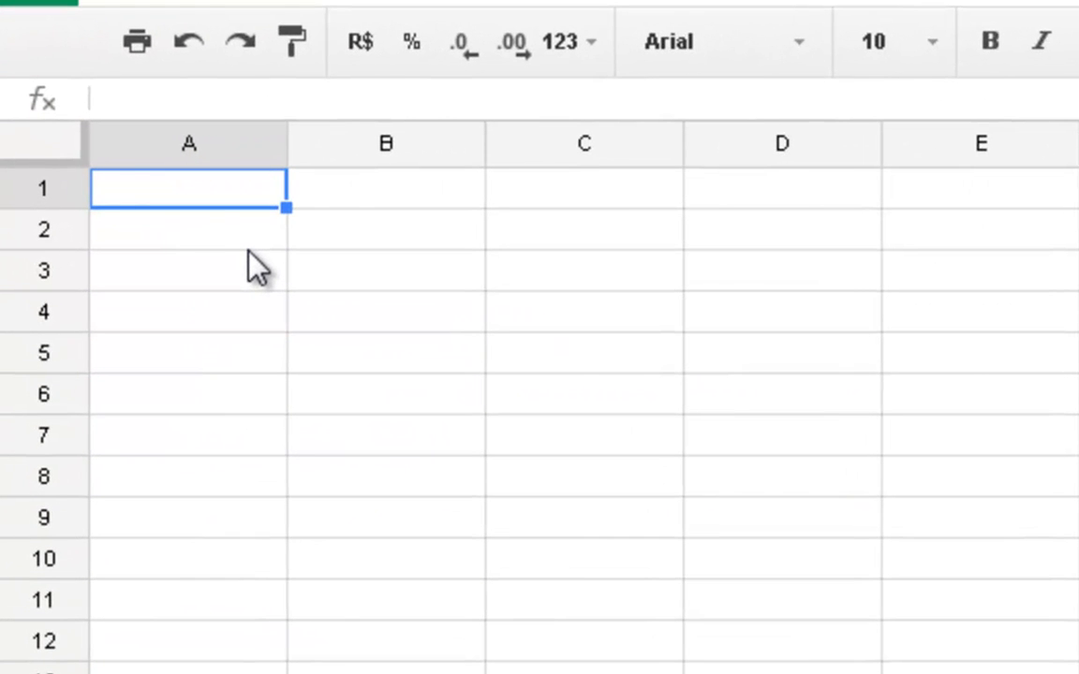
- Enter 25000 in cell A1 and 13 in cell A2
{"action": "type", "text": "25000"}
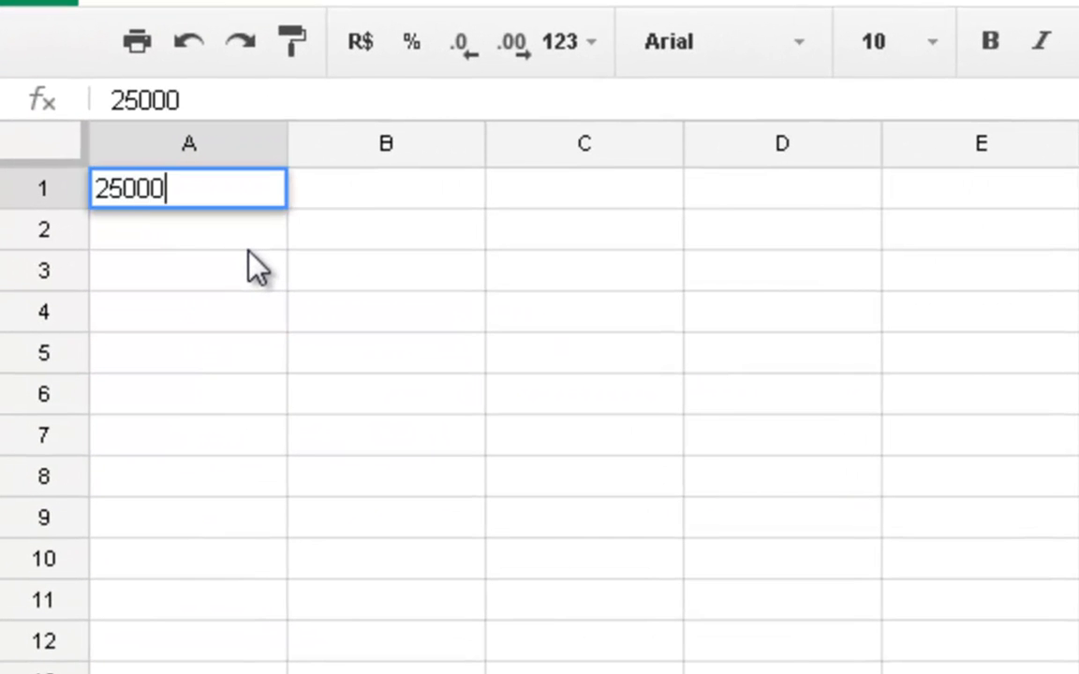
{"action": "key", "text": "Return"}
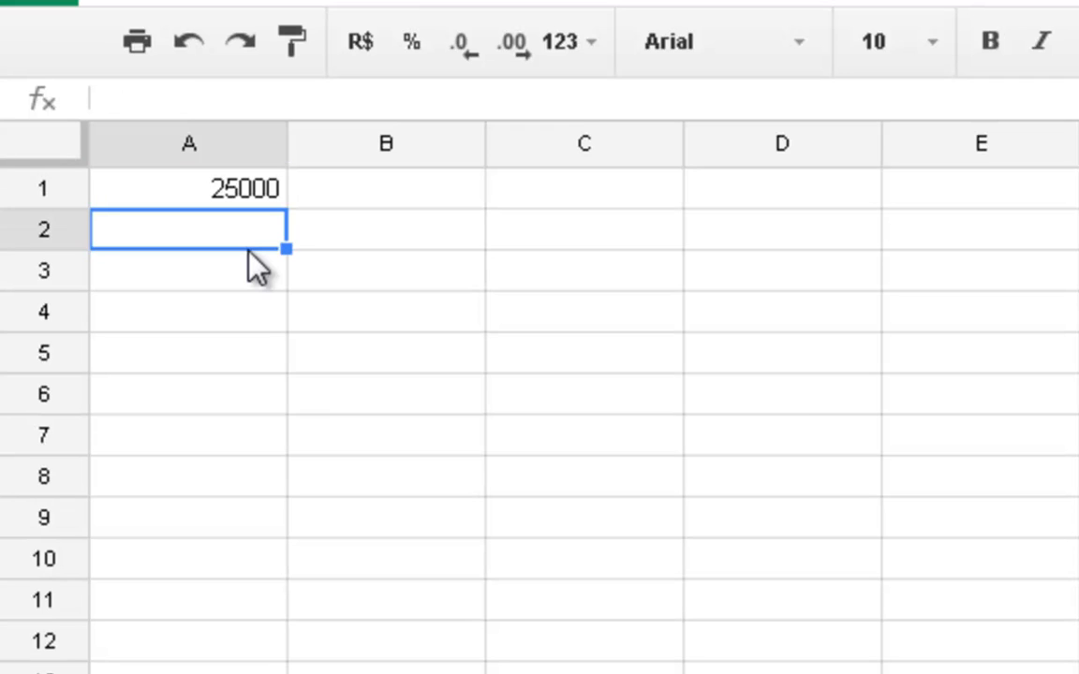
{"action": "type", "text": "13"}
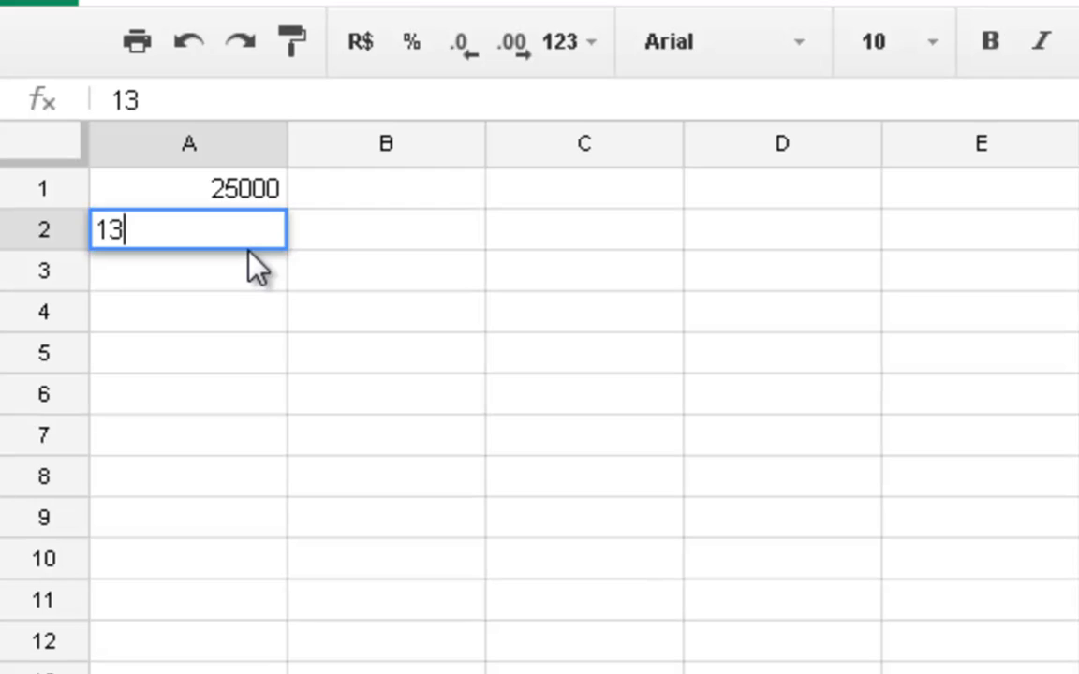
{"action": "key", "text": "Return"}
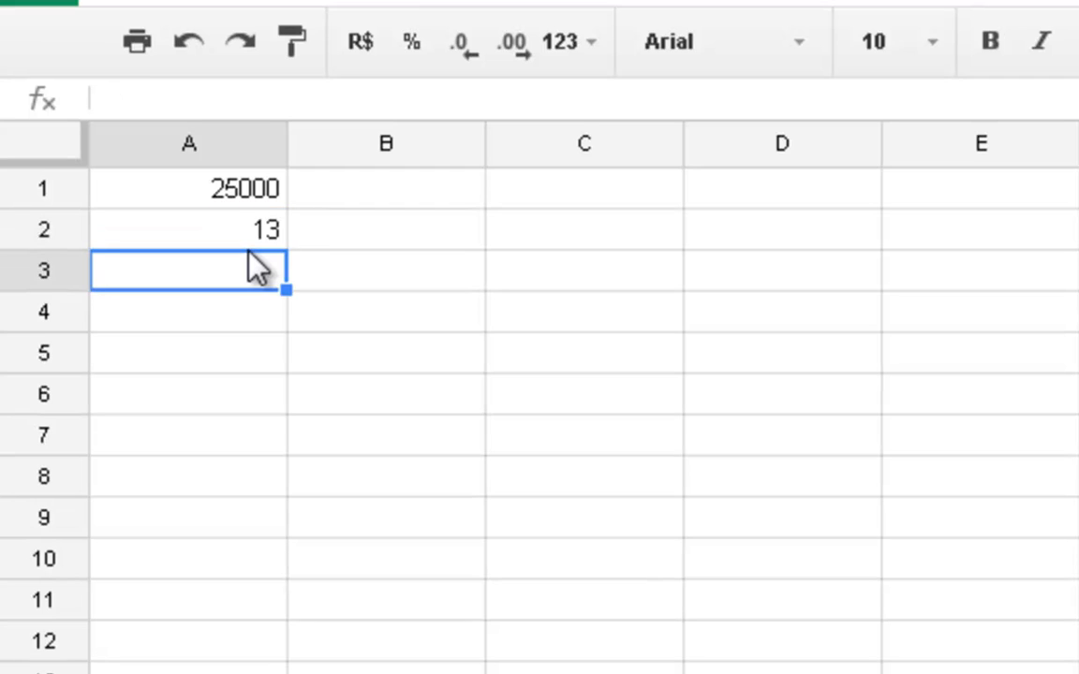
- Divide the first value by the second in cell A3 using the formula =A1/A2
{"action": "type", "text": "="}
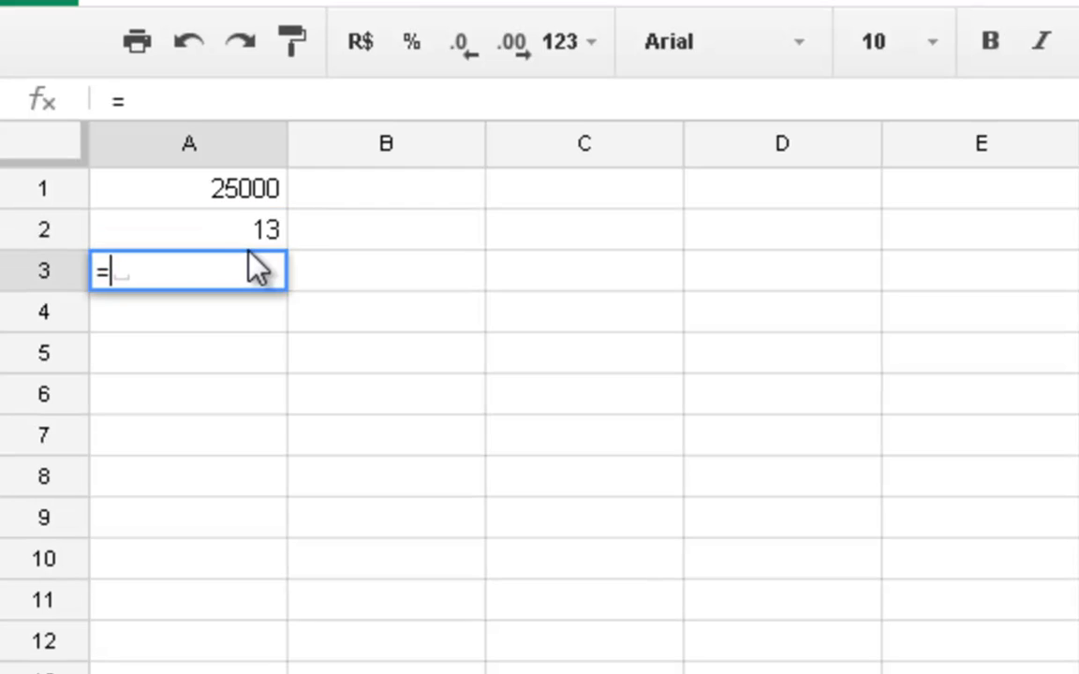
{"action": "left_click", "coordinate": [181, 191]}
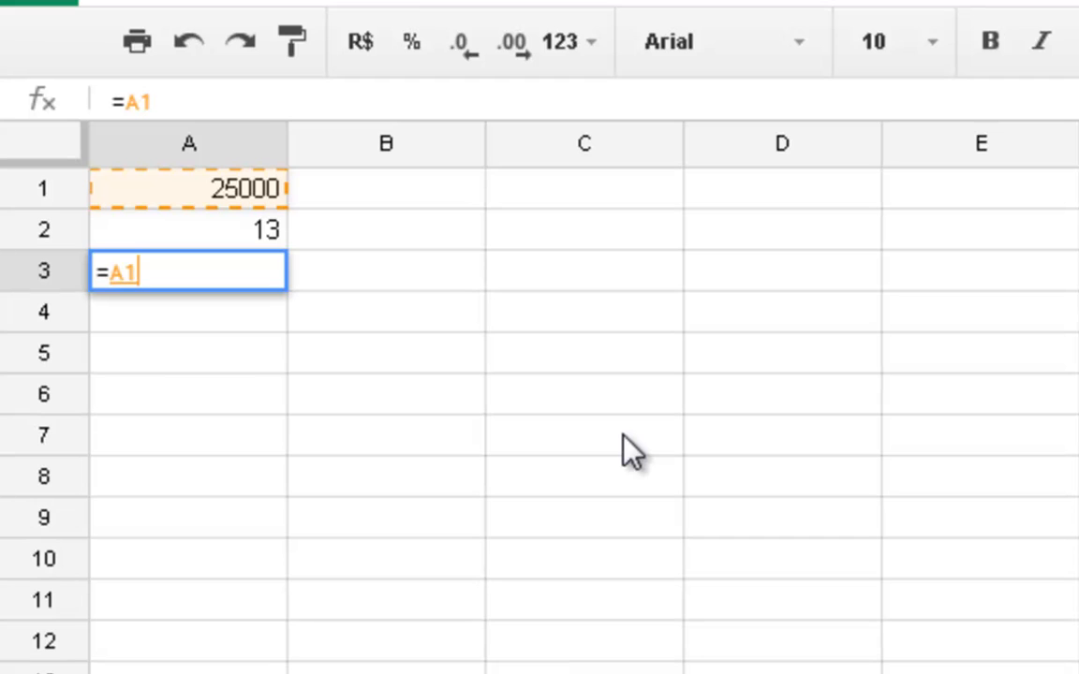
{"action": "key", "text": "Return"}
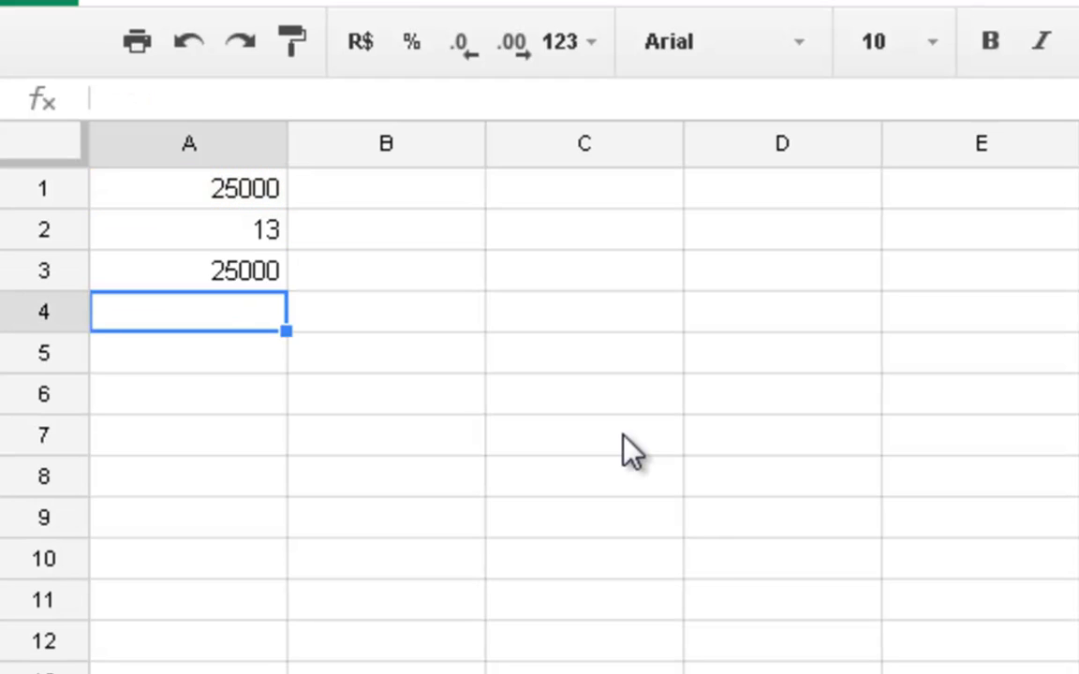
{"action": "left_click", "coordinate": [225, 267]}
{"action": "key", "text": "F2"}
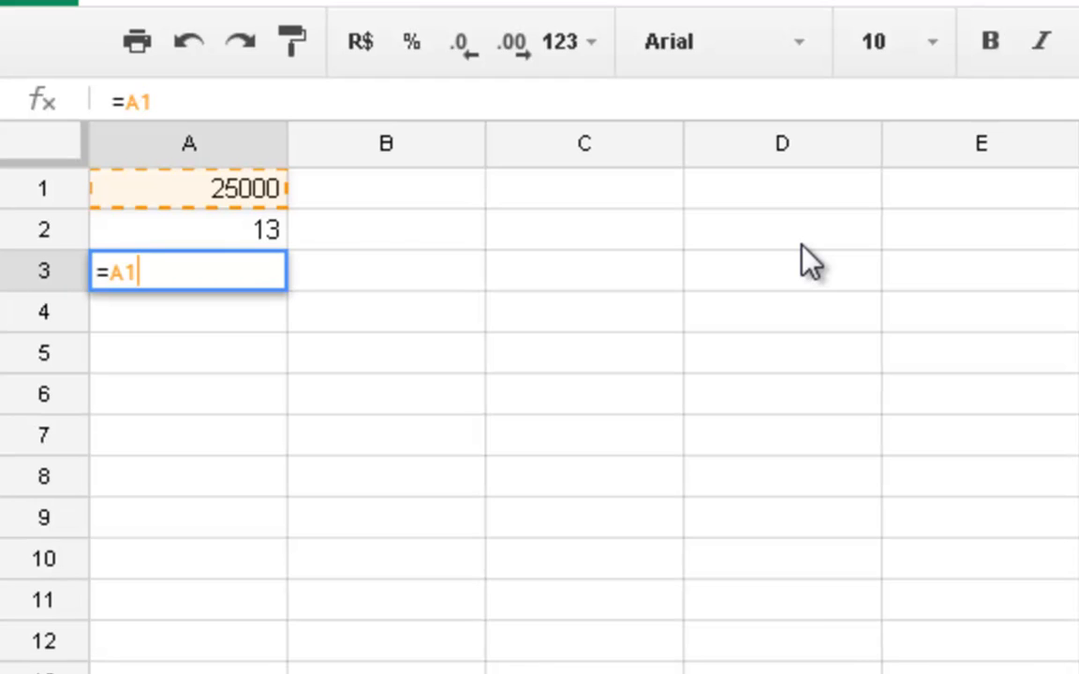
{"action": "type", "text": "/"}
{"action": "left_click", "coordinate": [192, 234]}
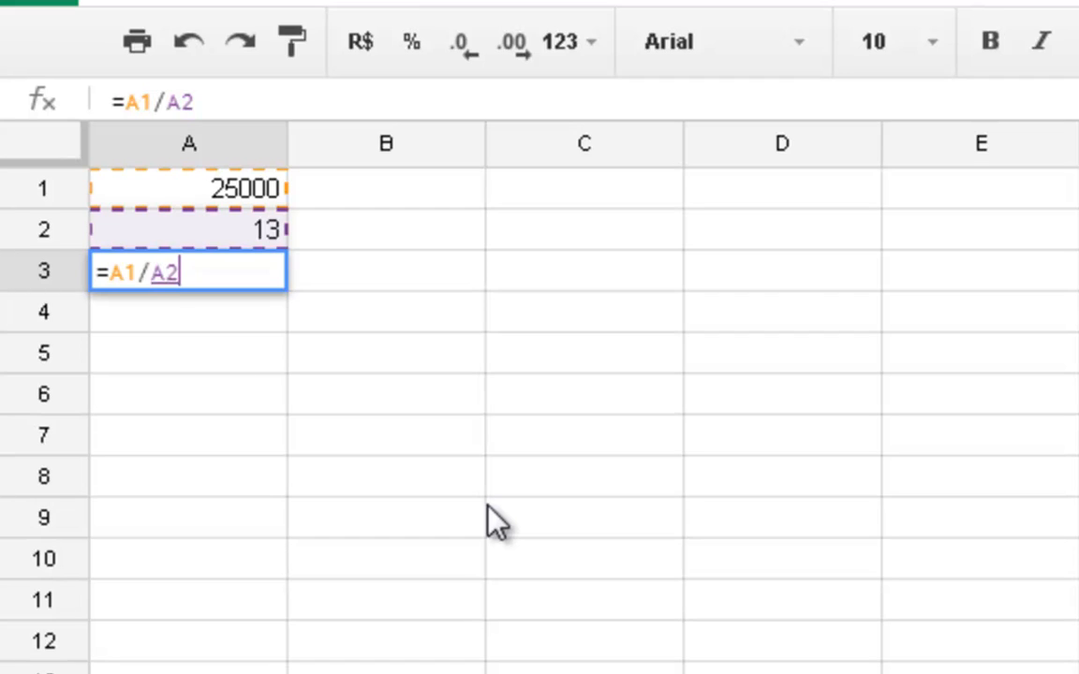
{"action": "key", "text": "Return"}
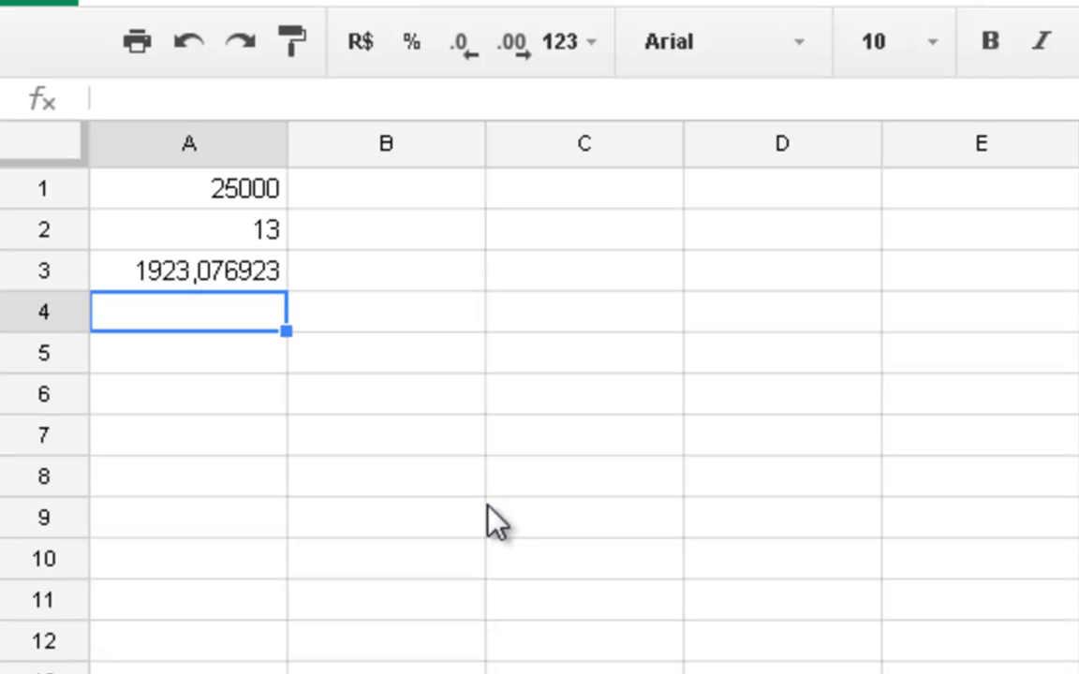
- Enter 1250000 in cell C1 and 19 in cell C2
{"action": "left_click", "coordinate": [505, 218]}
{"action": "left_click", "coordinate": [520, 197]}
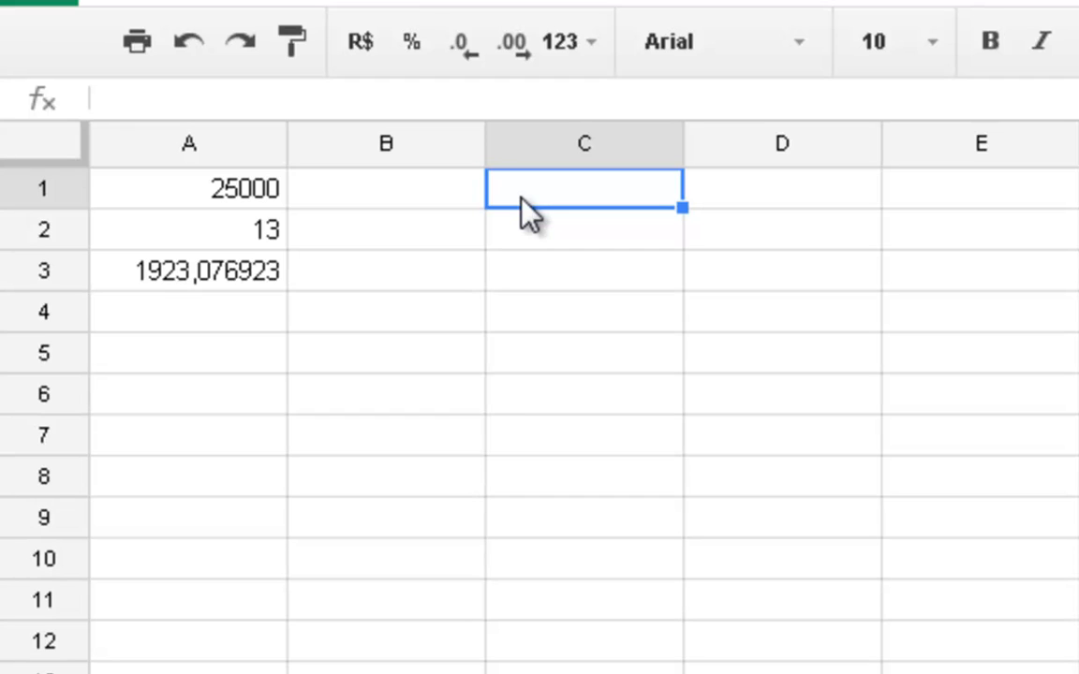
{"action": "type", "text": "1"}
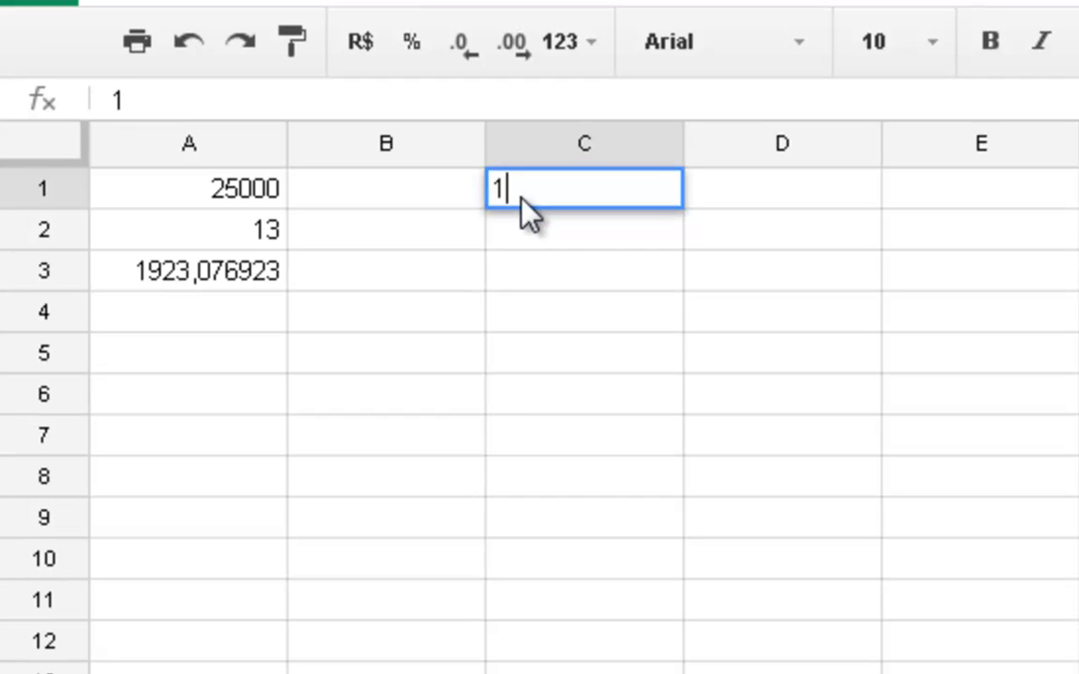
{"action": "type", "text": "250000"}
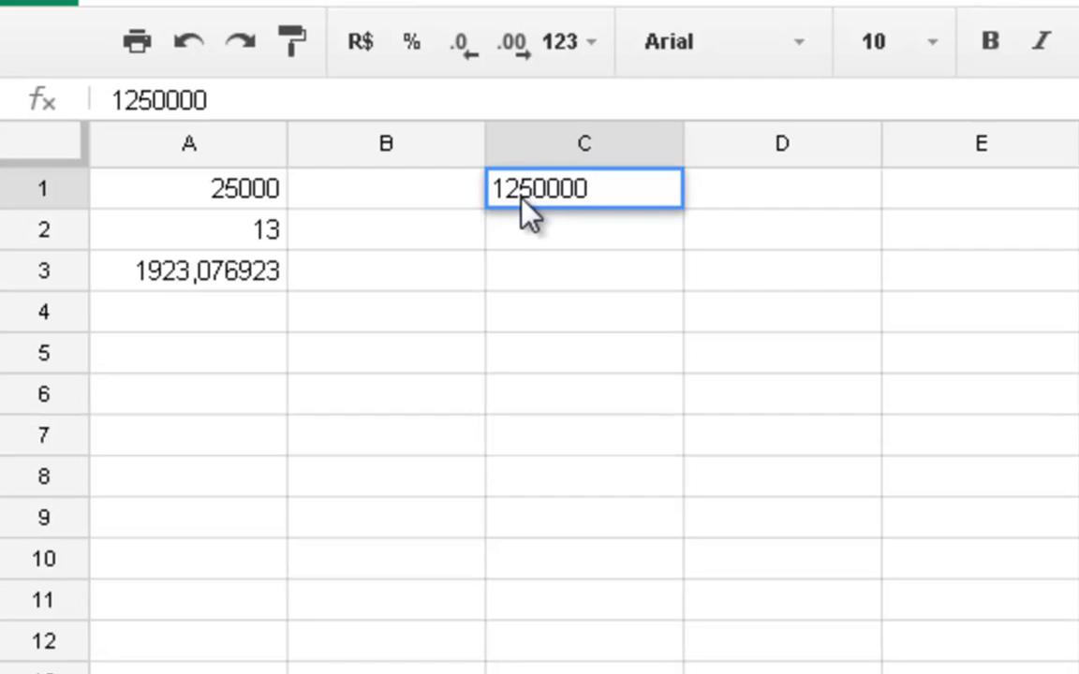
{"action": "key", "text": "Return"}
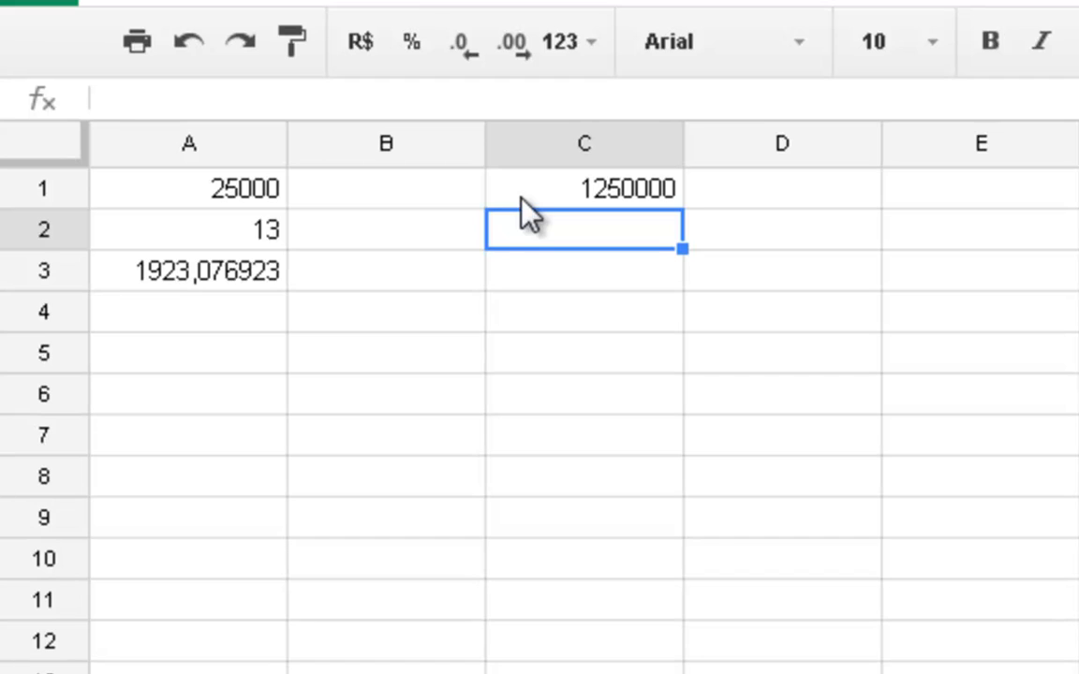
{"action": "type", "text": "19"}
{"action": "key", "text": "Return"}
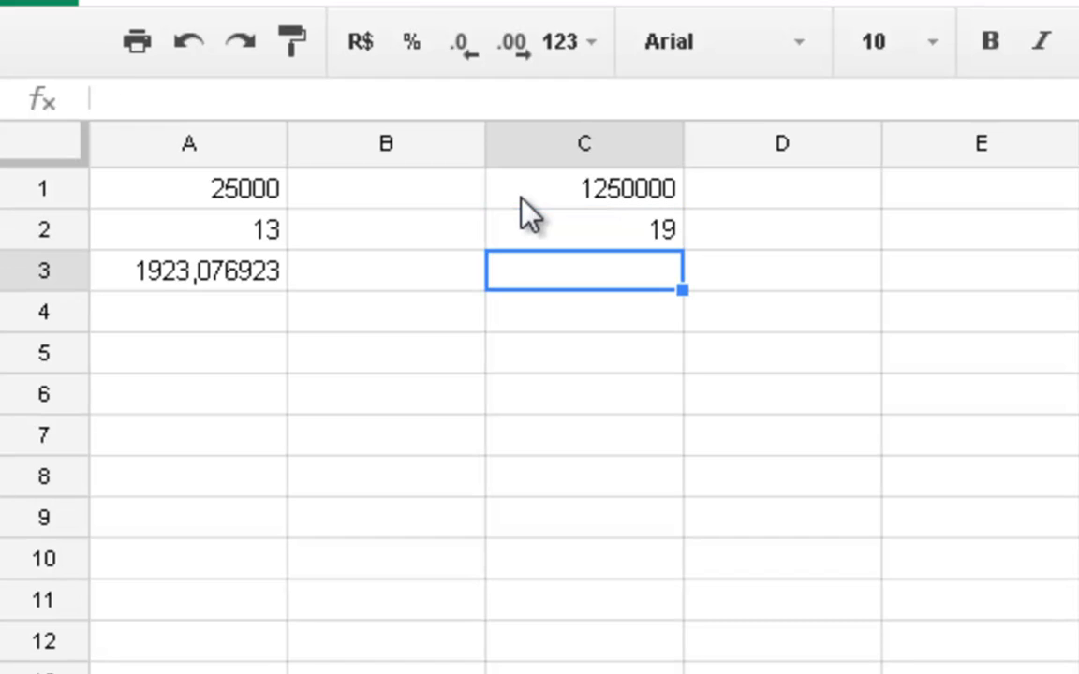
- Enter the division formula =C1/C2 in cell C3
{"action": "type", "text": "="}
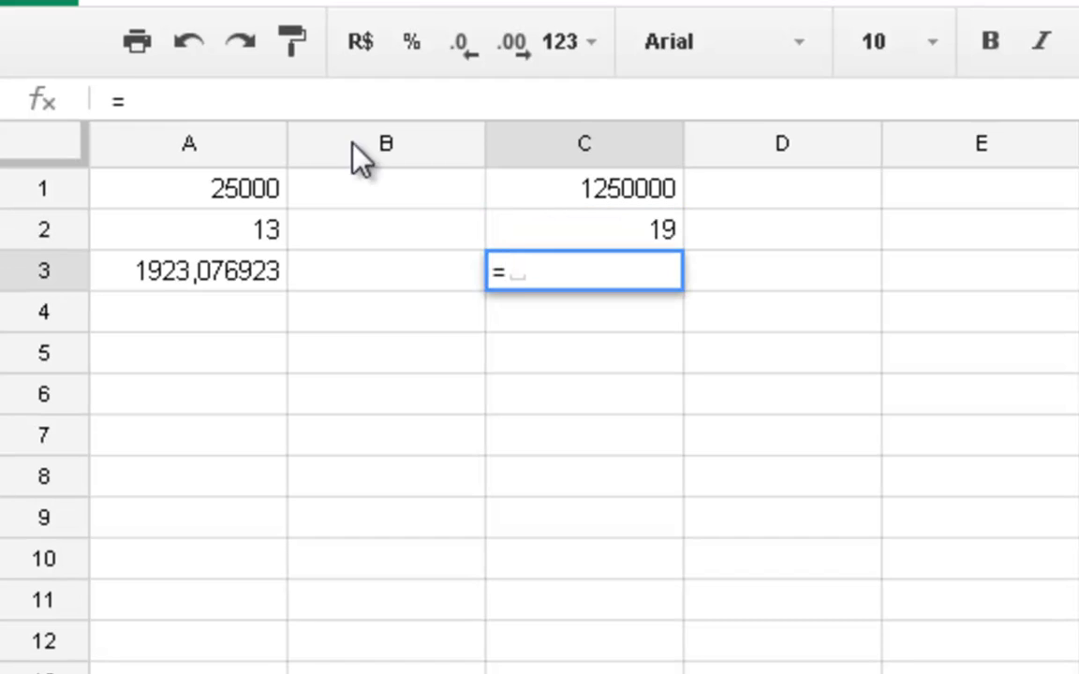
{"action": "left_click", "coordinate": [551, 190]}
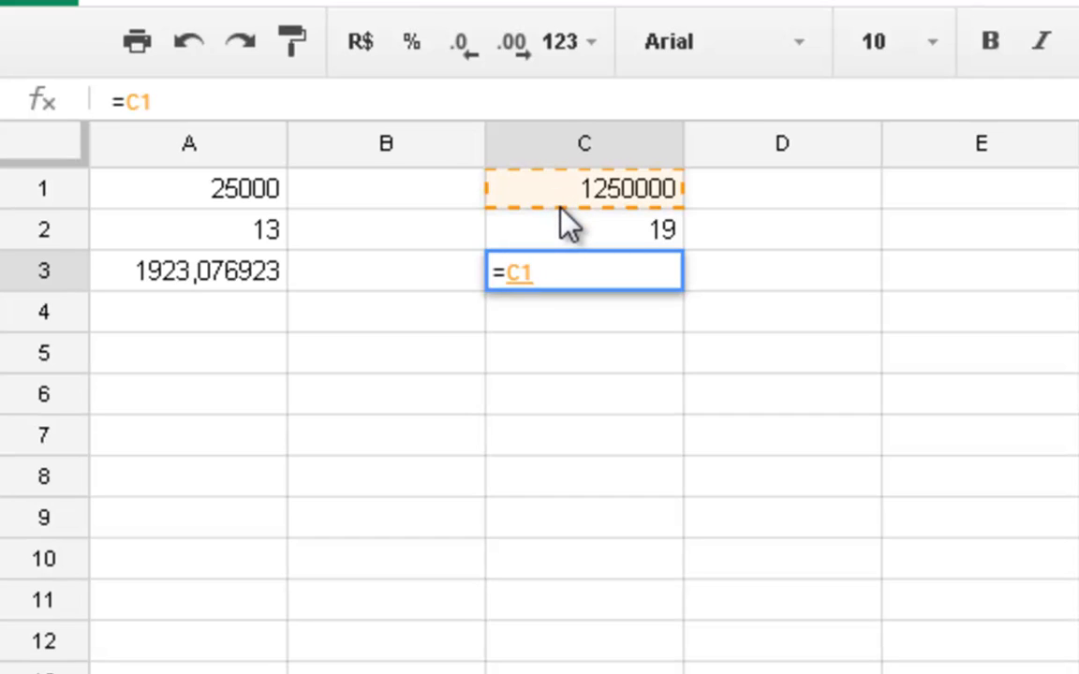
{"action": "type", "text": "/"}
{"action": "left_click", "coordinate": [621, 229]}
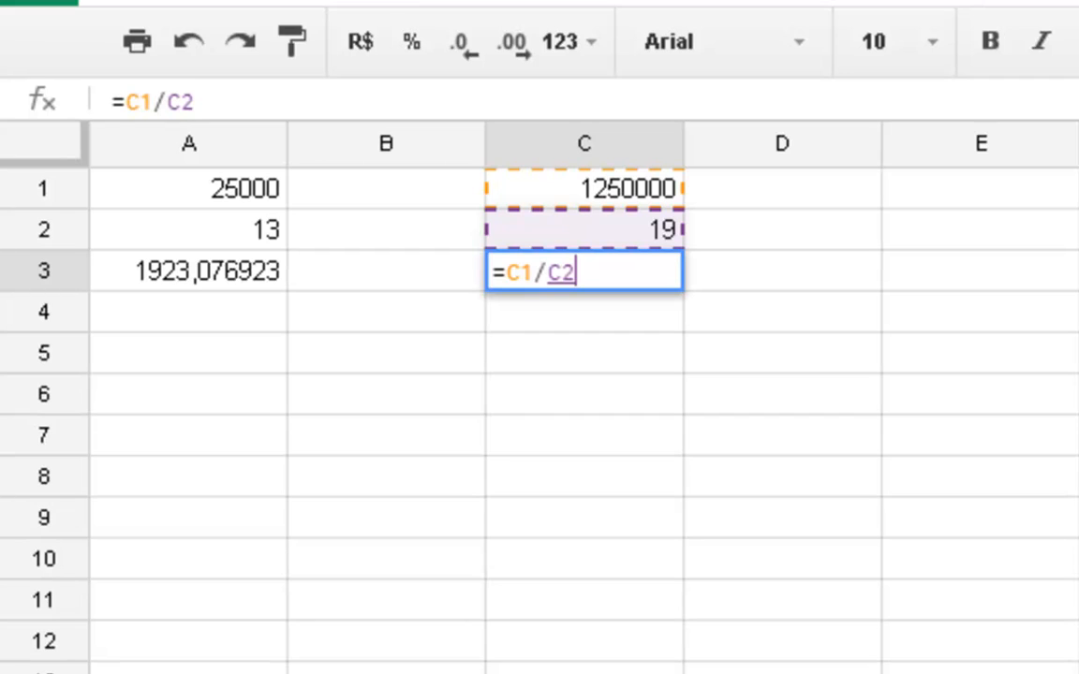
{"action": "key", "text": "Return"}
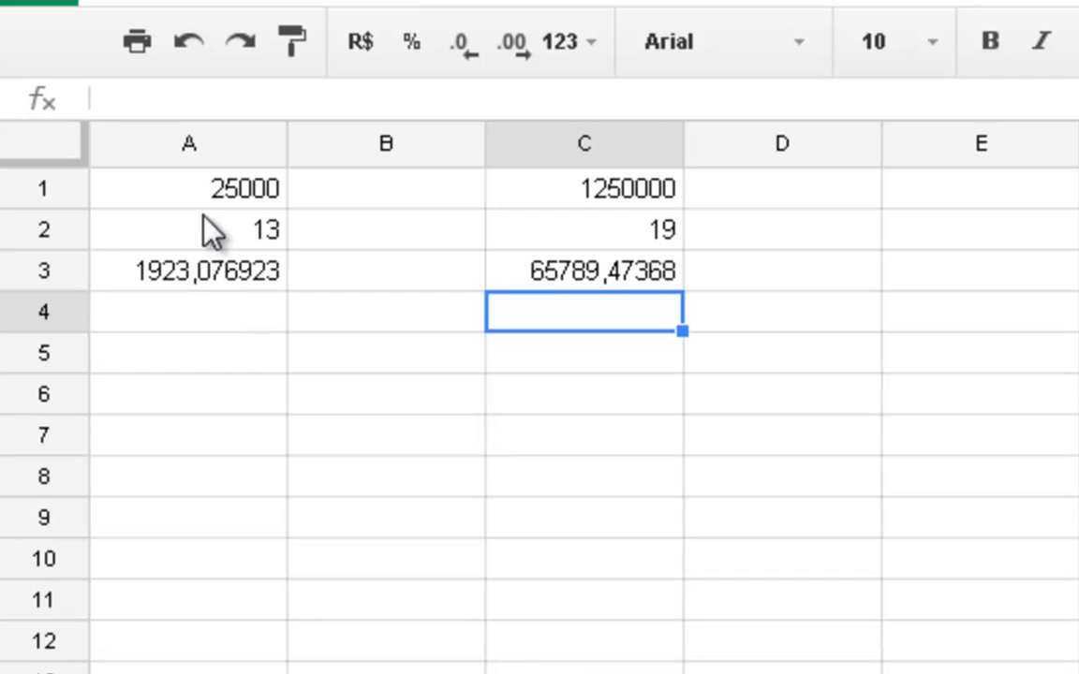
- Format the range A1:C4 as R$ currency
{"action": "left_click_drag", "start_coordinate": [214, 193], "coordinate": [394, 229]}
{"action": "left_click_drag", "start_coordinate": [539, 295], "coordinate": [587, 296]}
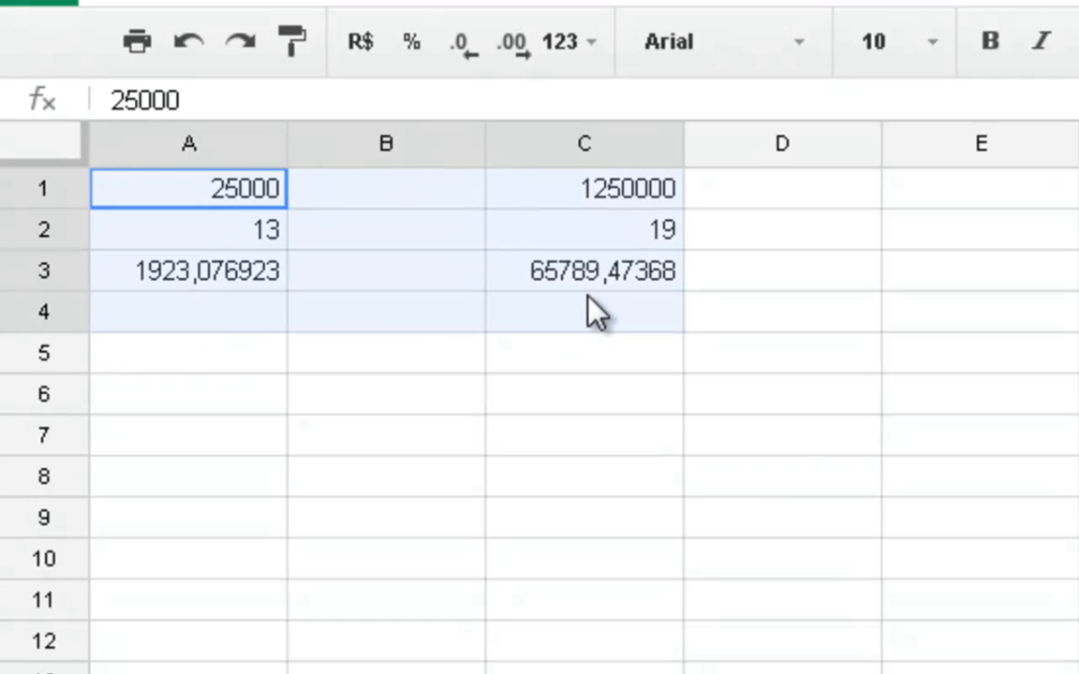
{"action": "left_click", "coordinate": [359, 67]}
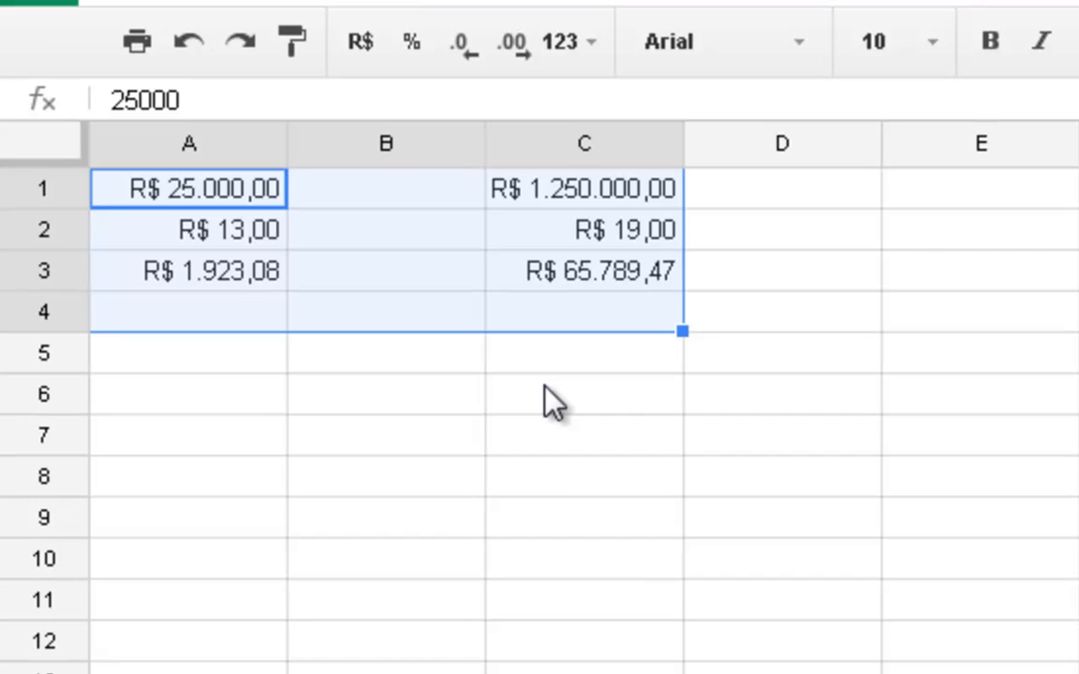
{"action": "left_click", "coordinate": [611, 384]}
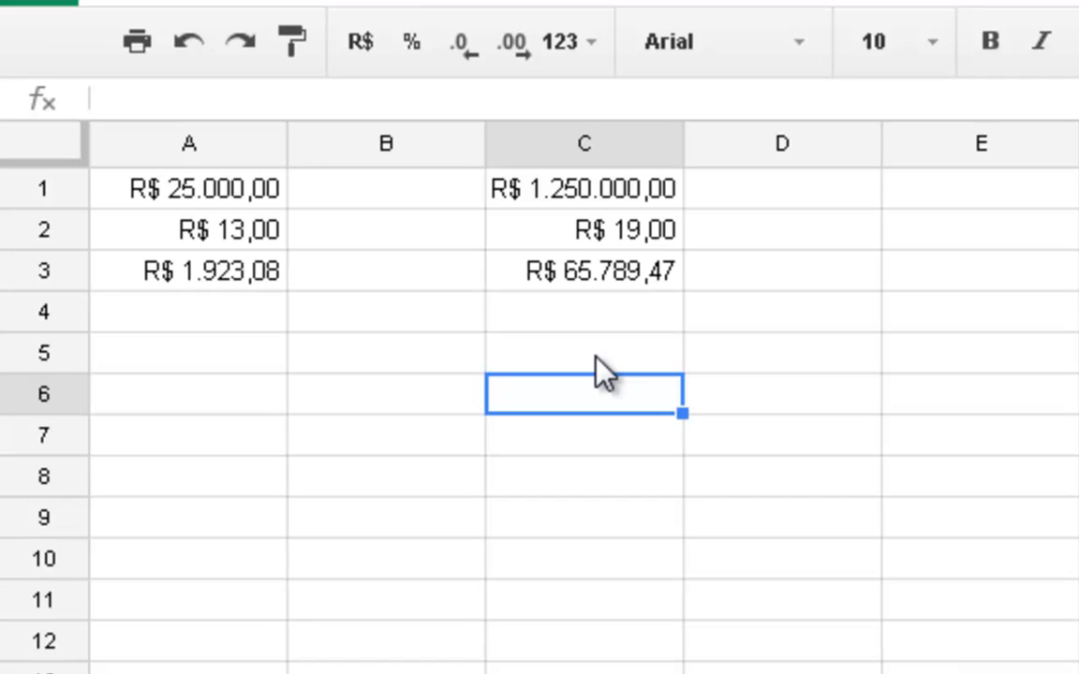
- Copy the two values in C1:C2 and paste them into D1:D2
{"action": "left_click", "coordinate": [655, 298]}
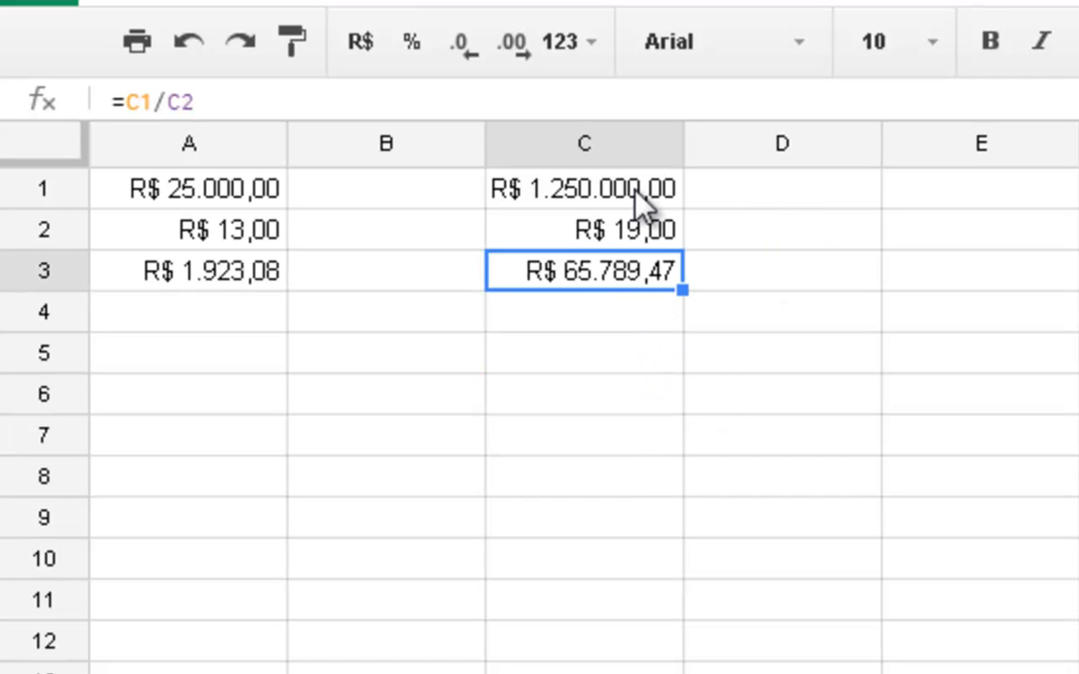
{"action": "left_click_drag", "start_coordinate": [634, 187], "coordinate": [641, 222]}
{"action": "key", "text": "ctrl+c"}
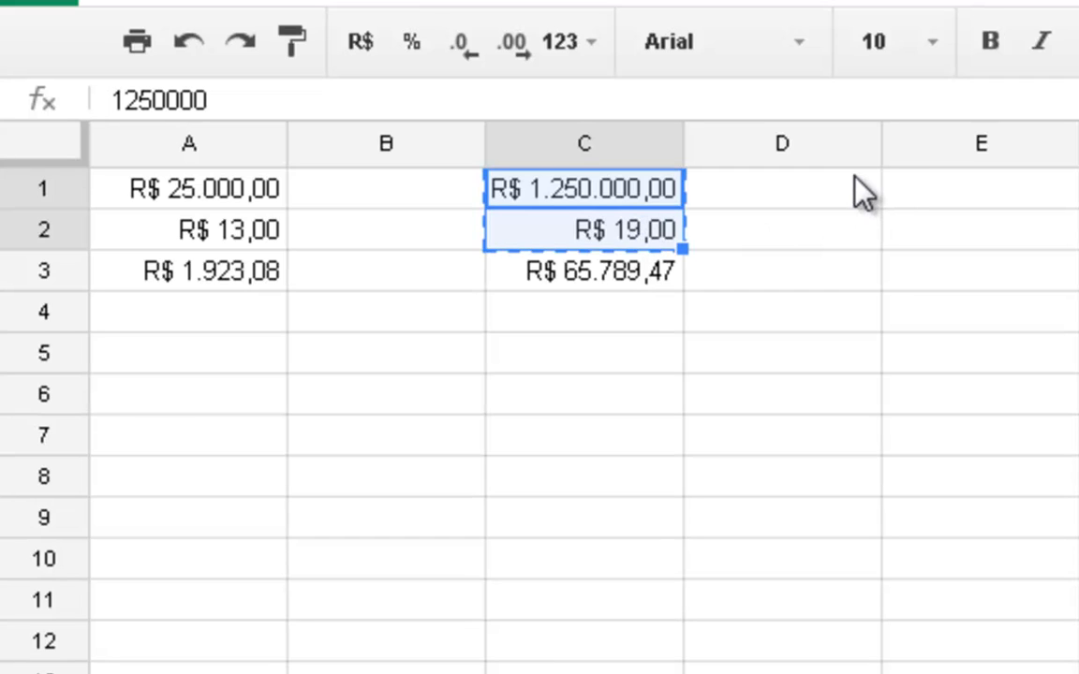
{"action": "left_click", "coordinate": [860, 182]}
{"action": "key", "text": "ctrl+v"}
- Enter the inverted division formula =D2/D1 in cell D3
{"action": "left_click", "coordinate": [871, 281]}
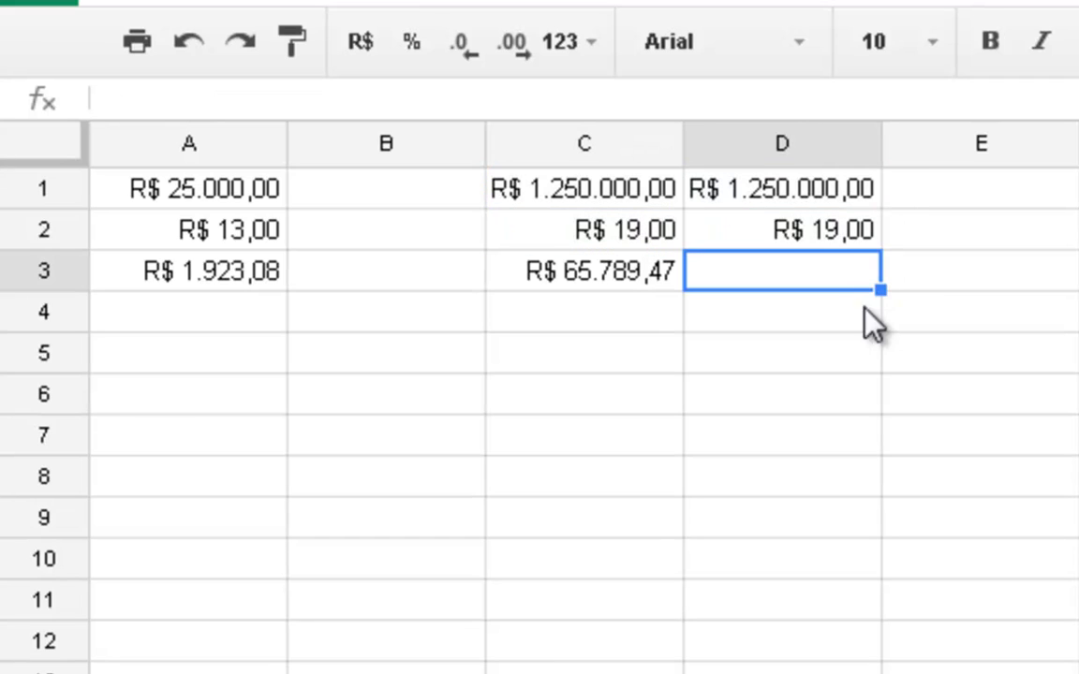
{"action": "type", "text": "="}
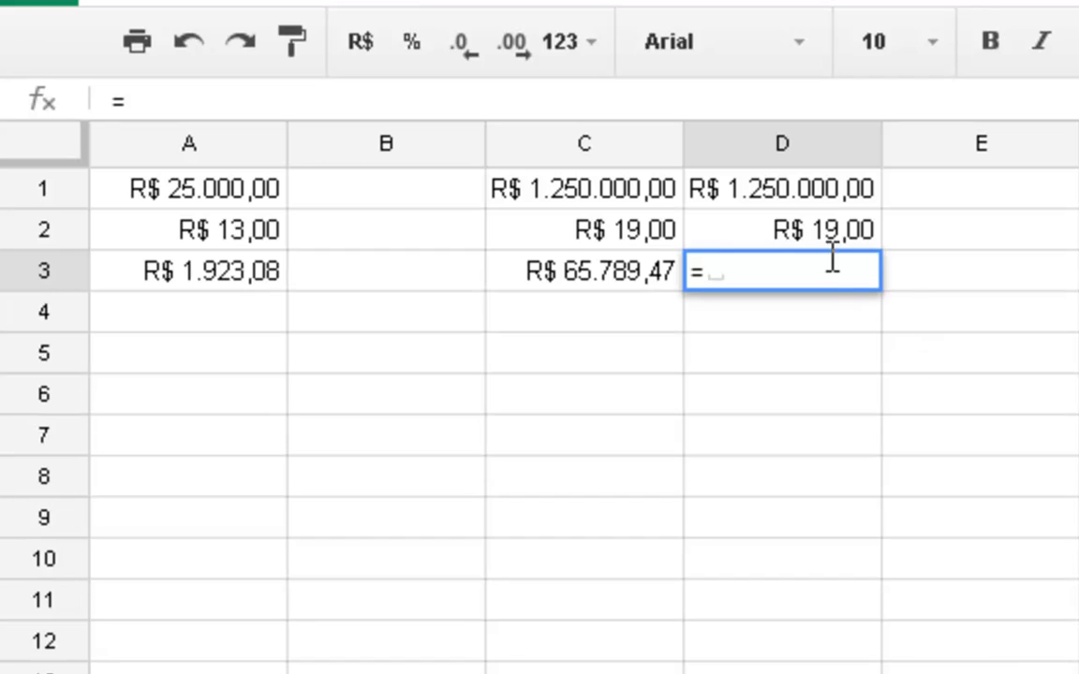
{"action": "left_click", "coordinate": [811, 233]}
{"action": "type", "text": "/"}
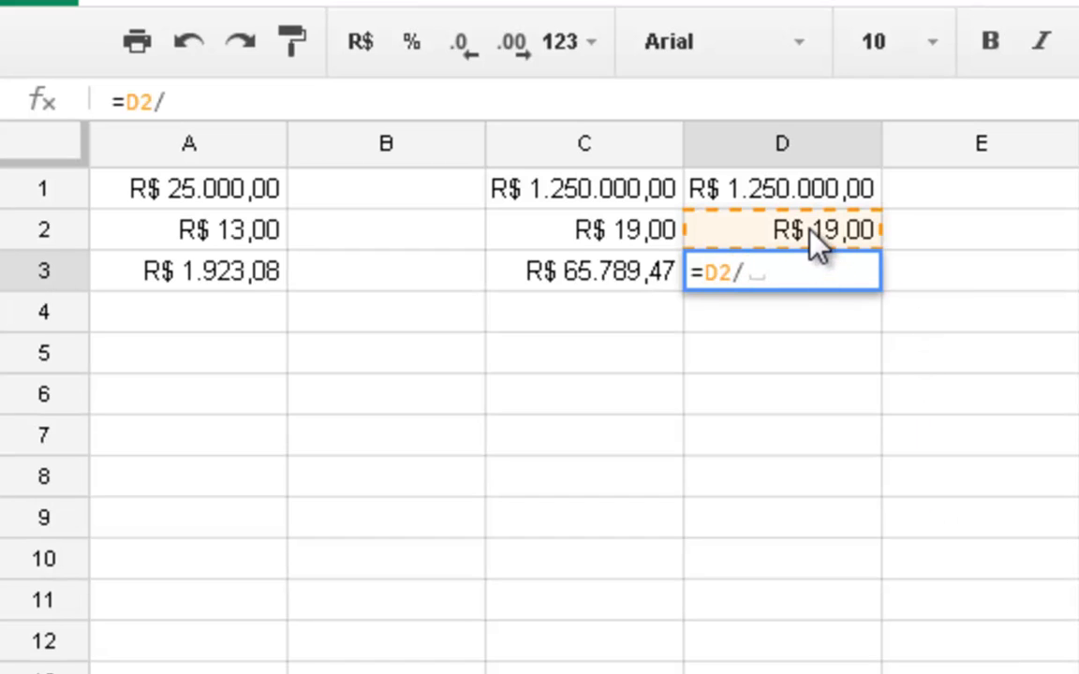
{"action": "left_click", "coordinate": [816, 192]}
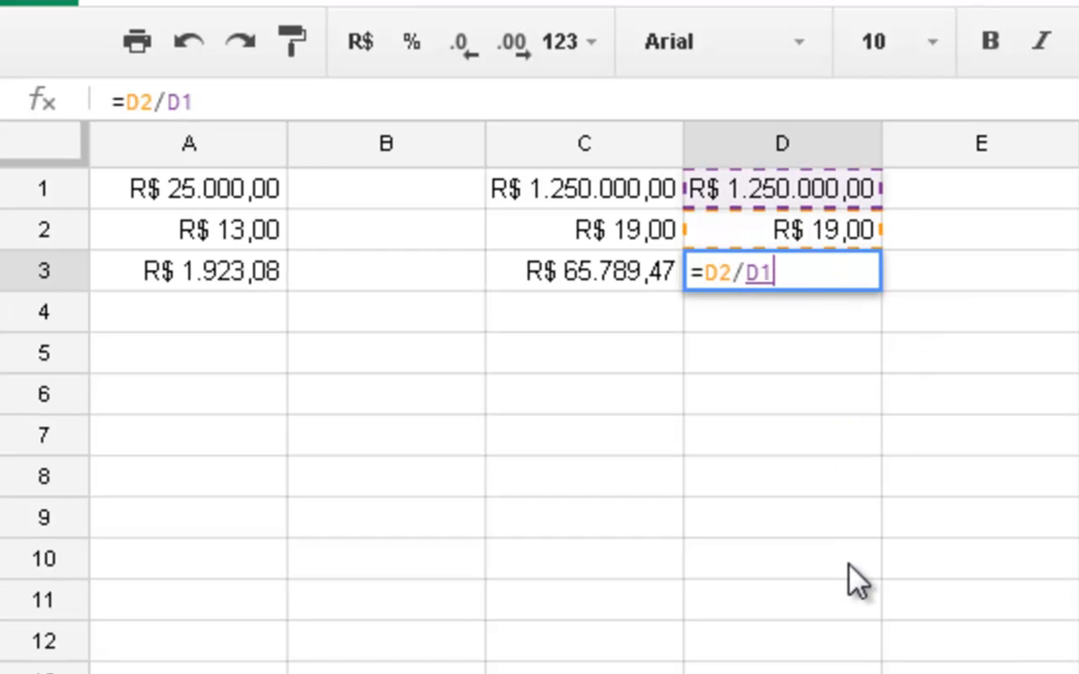
{"action": "key", "text": "Return"}
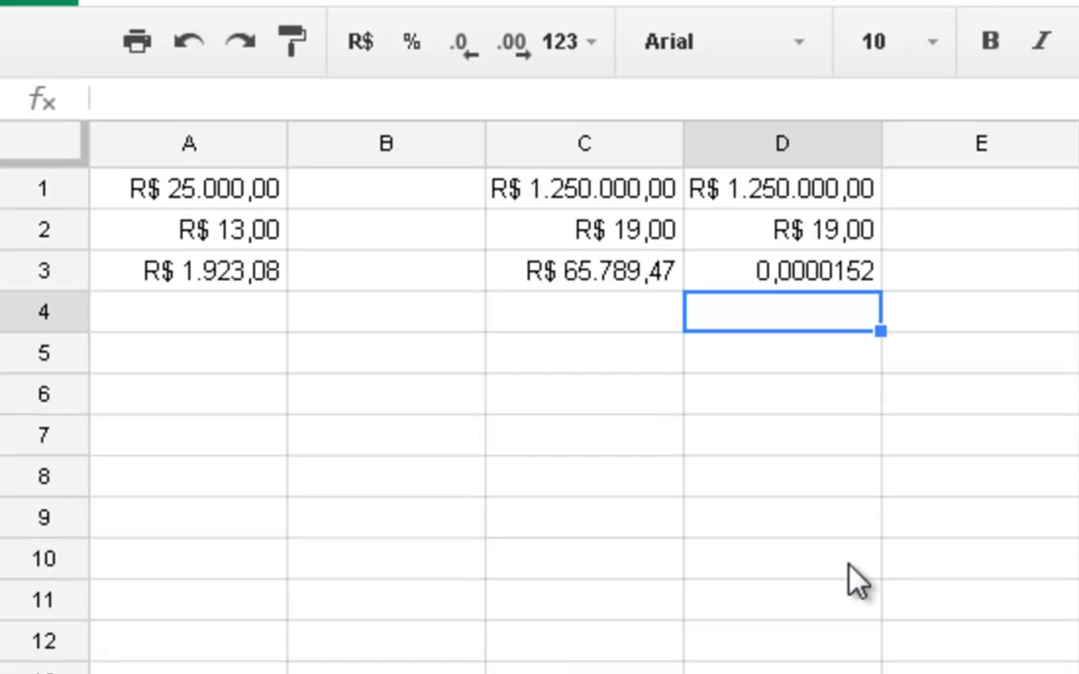
- Change the format of cell C2 from currency to the Número format
{"action": "key", "text": "Up"}
{"action": "key", "text": "Up"}
{"action": "key", "text": "Left"}
{"action": "key", "text": "Left"}
{"action": "key", "text": "Right"}
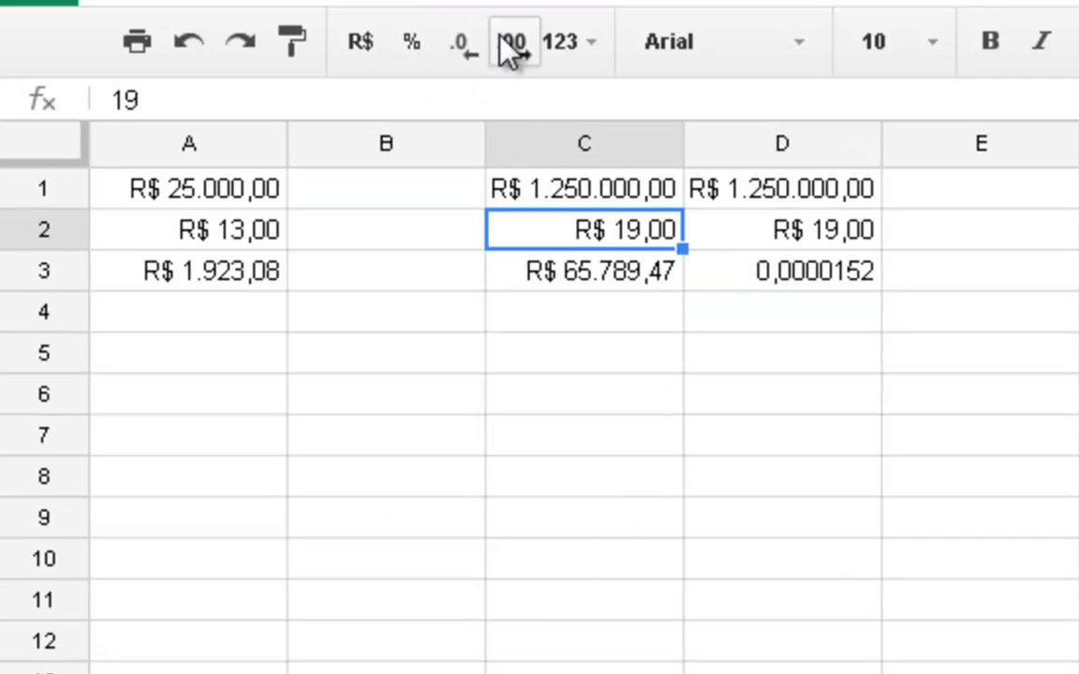
{"action": "left_click", "coordinate": [555, 43]}
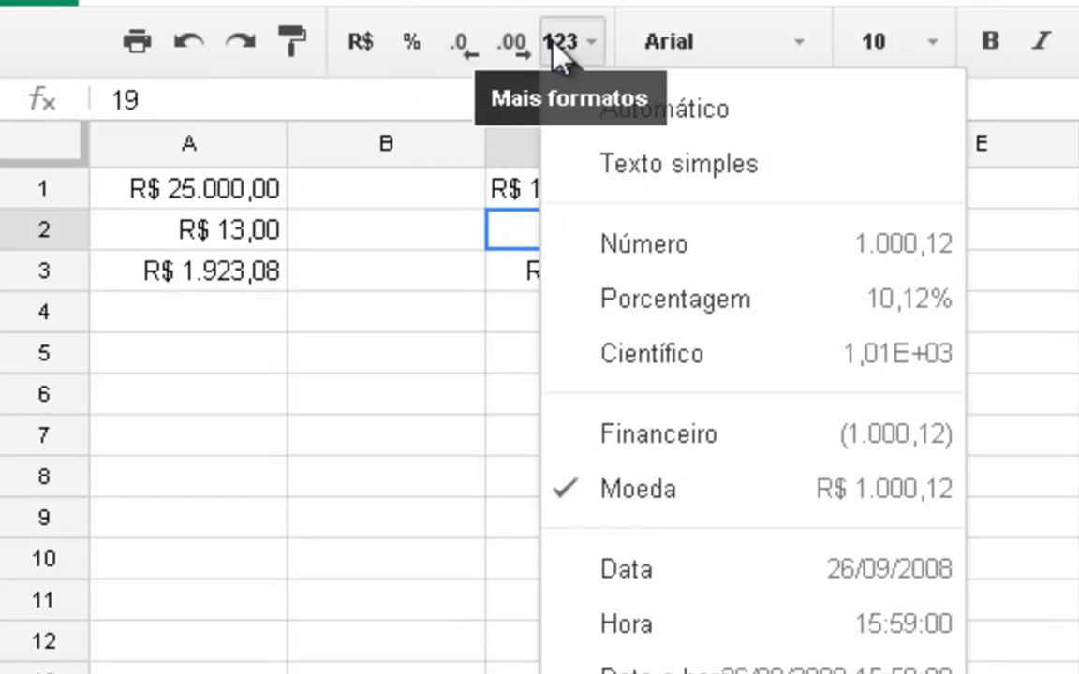
{"action": "left_click", "coordinate": [562, 248]}
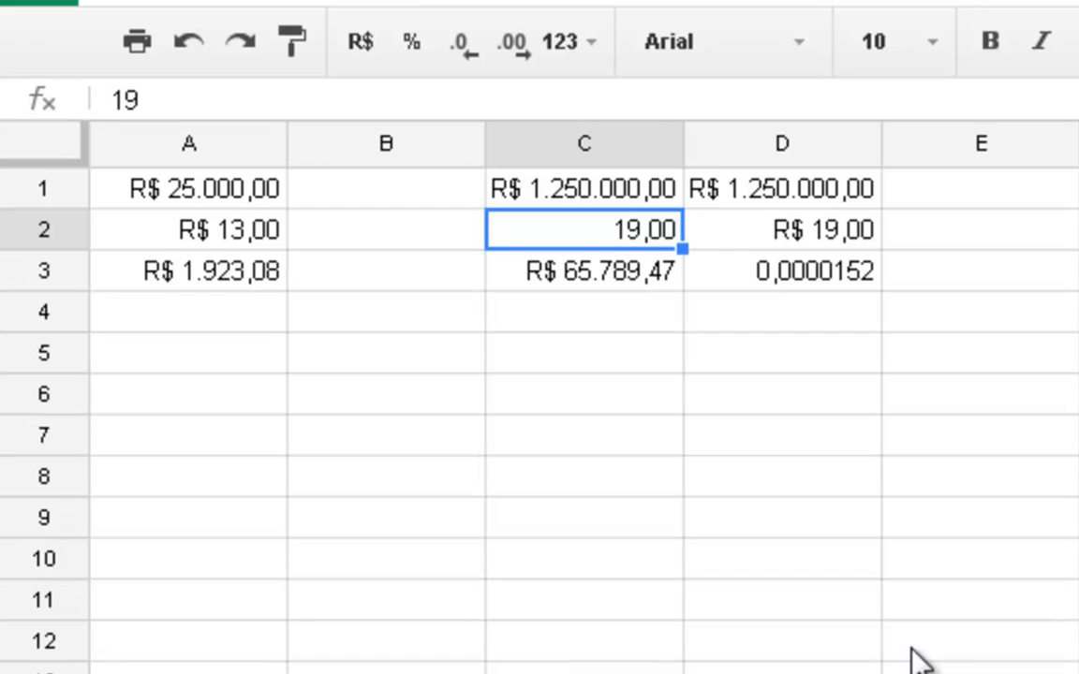
- Set the divisor in C2 to 22 and re-enter the division formula =C1/C2 in C3
{"action": "type", "text": "22"}
{"action": "key", "text": "Return"}
{"action": "type", "text": "=C1/C2"}
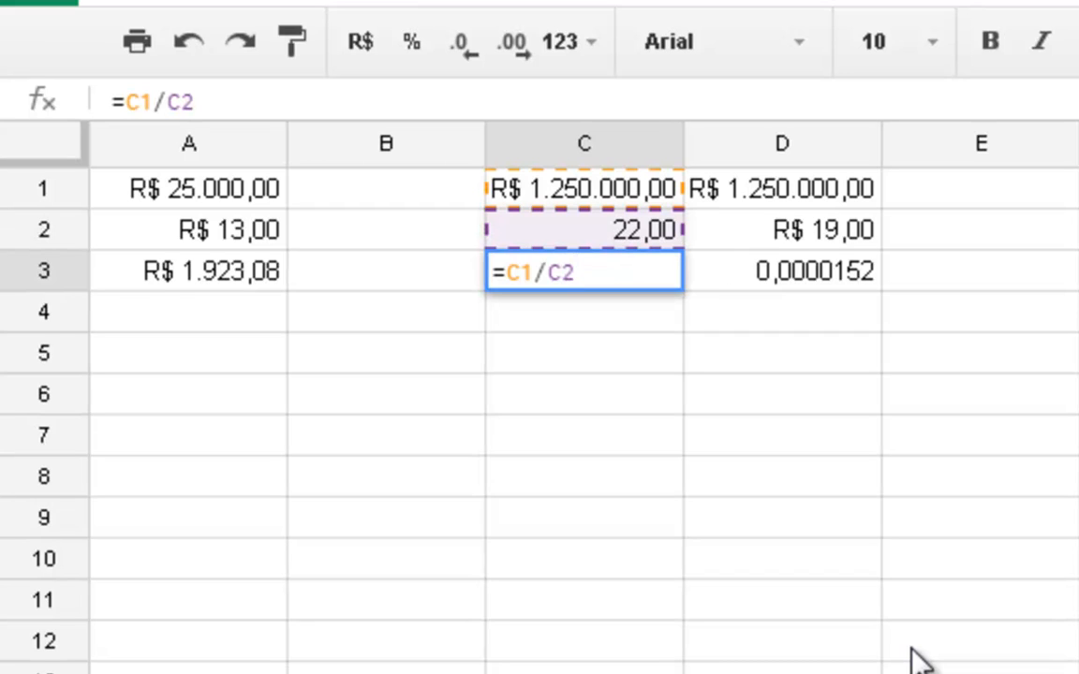
{"action": "key", "text": "Return"}
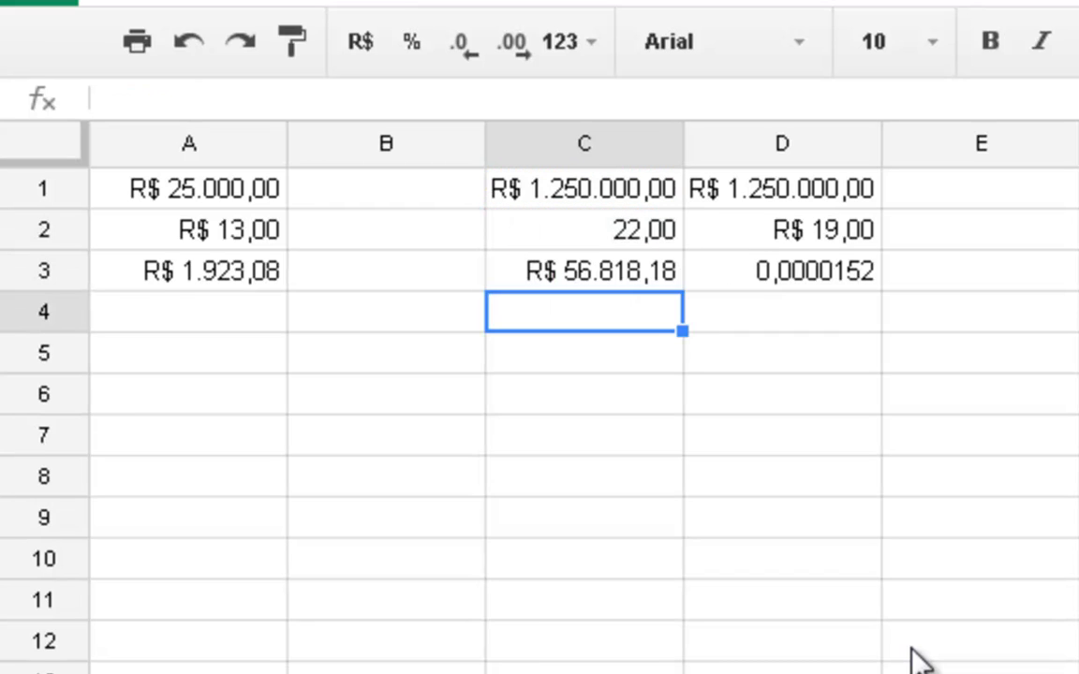
- Enter the section label "Potenciação" in cell A6
{"action": "key", "text": "Left"}
{"action": "key", "text": "Left"}
{"action": "key", "text": "Down"}
{"action": "key", "text": "Down"}
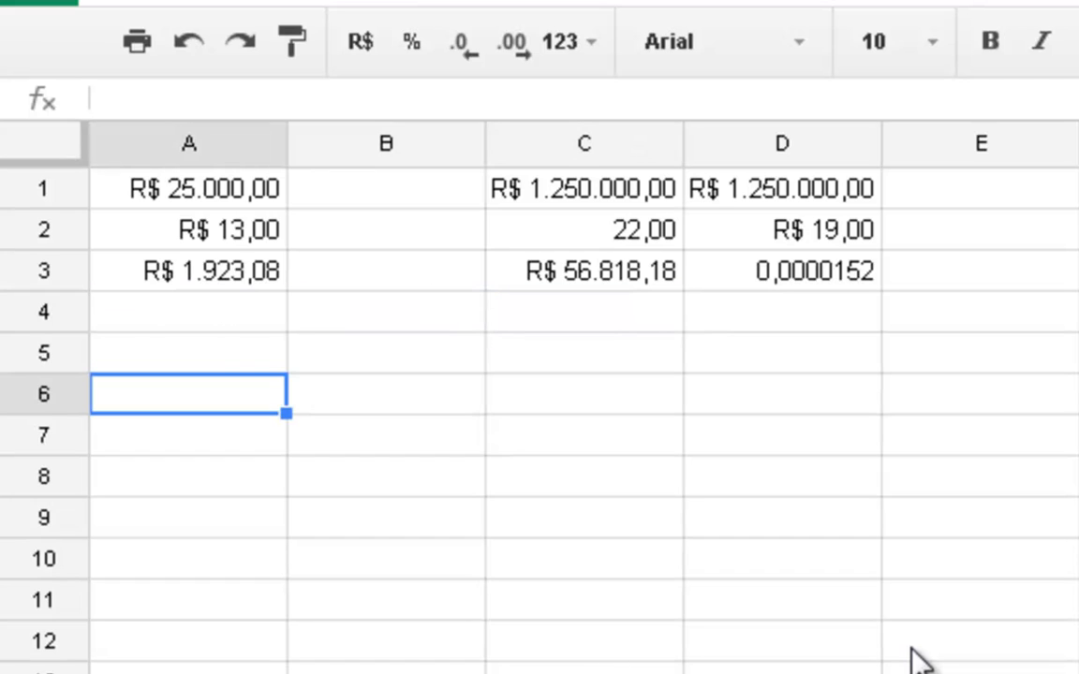
{"action": "type", "text": "Potenção"}
{"action": "key", "text": "BackSpace"}
{"action": "key", "text": "BackSpace"}
{"action": "key", "text": "BackSpace"}
{"action": "type", "text": "c"}
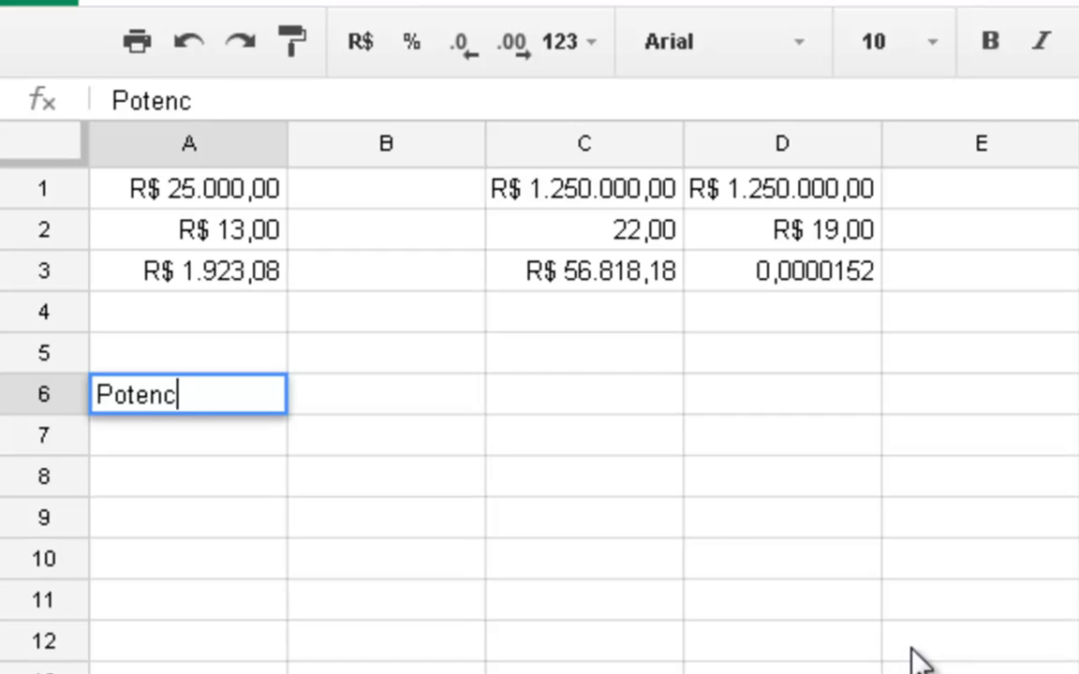
{"action": "type", "text": "iação"}
{"action": "key", "text": "Return"}
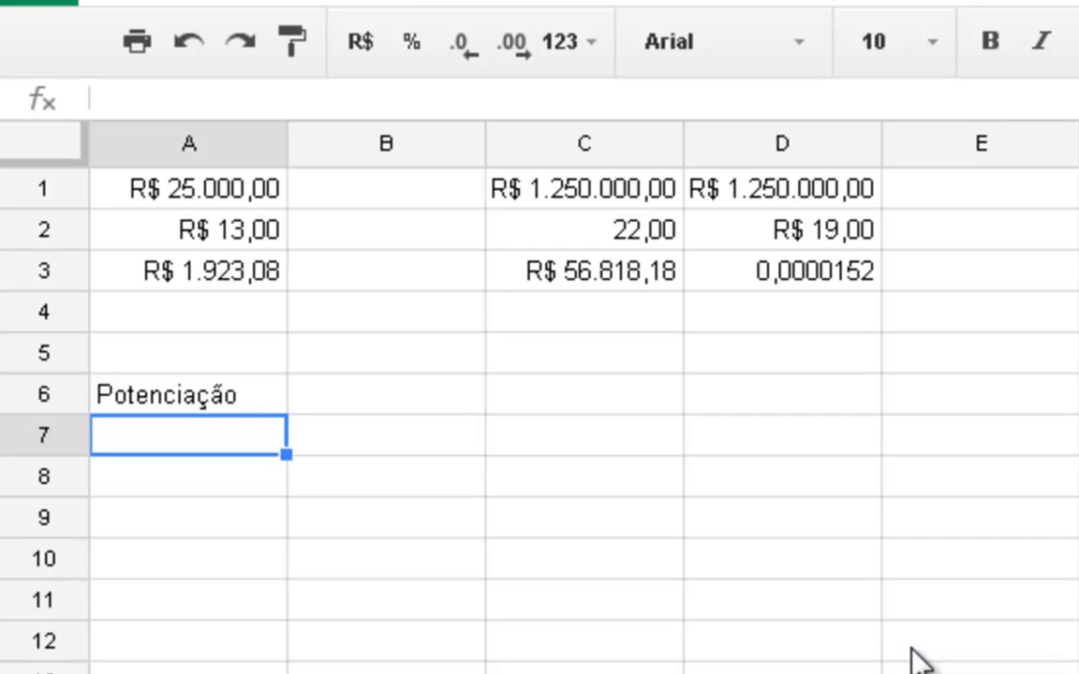
{"action": "type", "text": "2 x 2"}
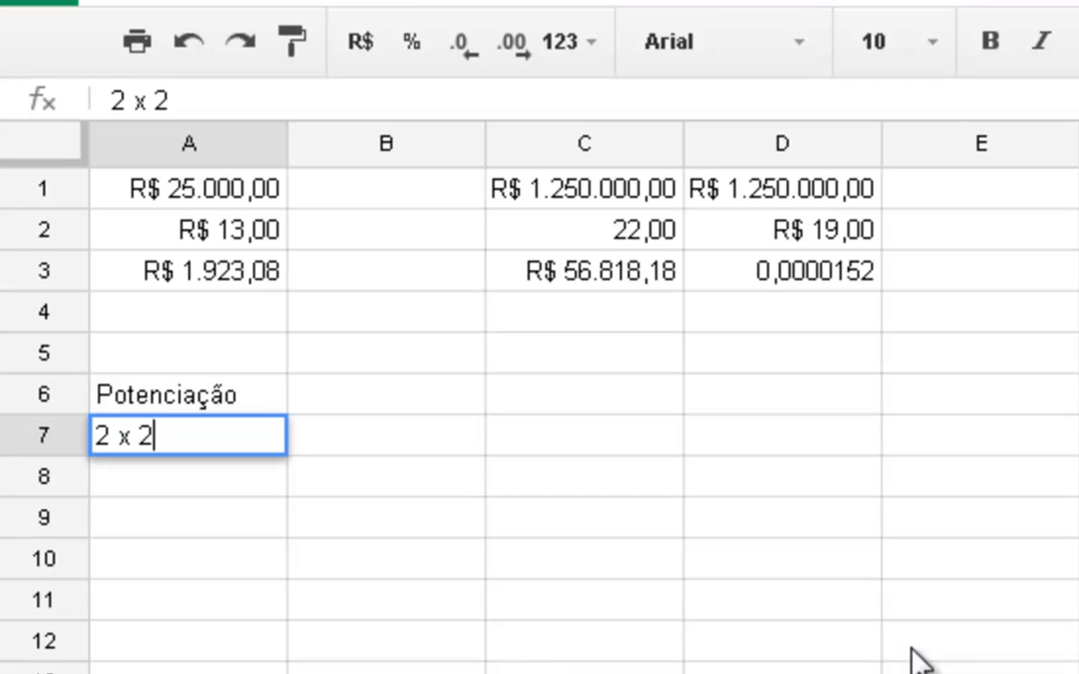
{"action": "type", "text": " x 2"}
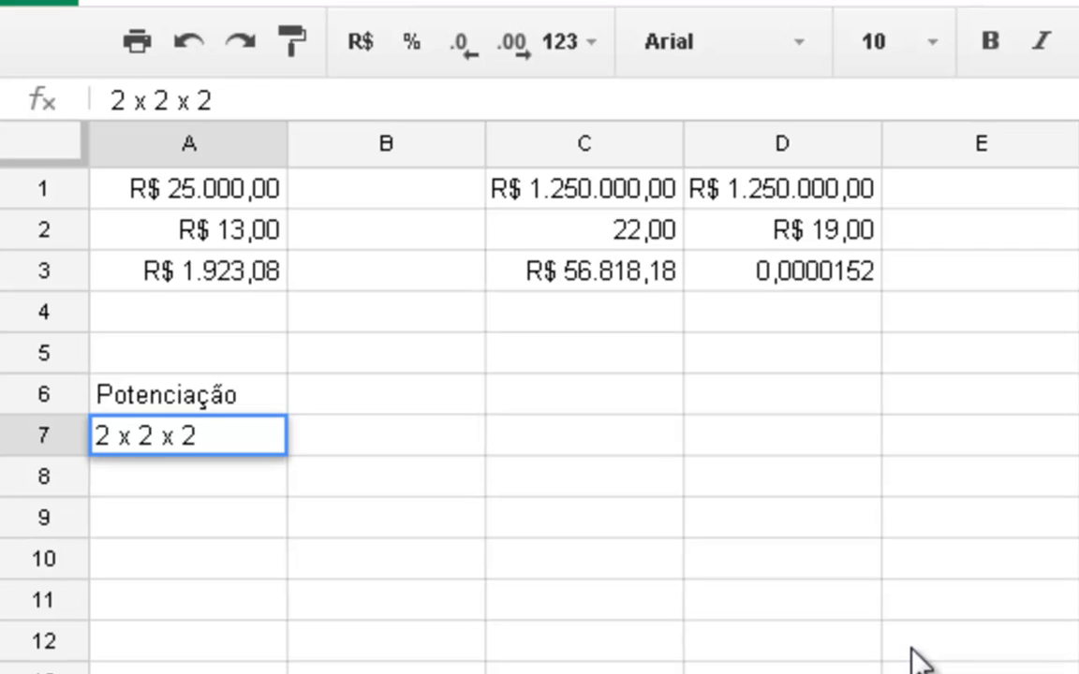
{"action": "key", "text": "BackSpace"}
{"action": "key", "text": "BackSpace"}
{"action": "key", "text": "BackSpace"}
{"action": "key", "text": "BackSpace"}
{"action": "key", "text": "BackSpace"}
{"action": "key", "text": "BackSpace"}
{"action": "key", "text": "BackSpace"}
{"action": "key", "text": "BackSpace"}
{"action": "key", "text": "BackSpace"}
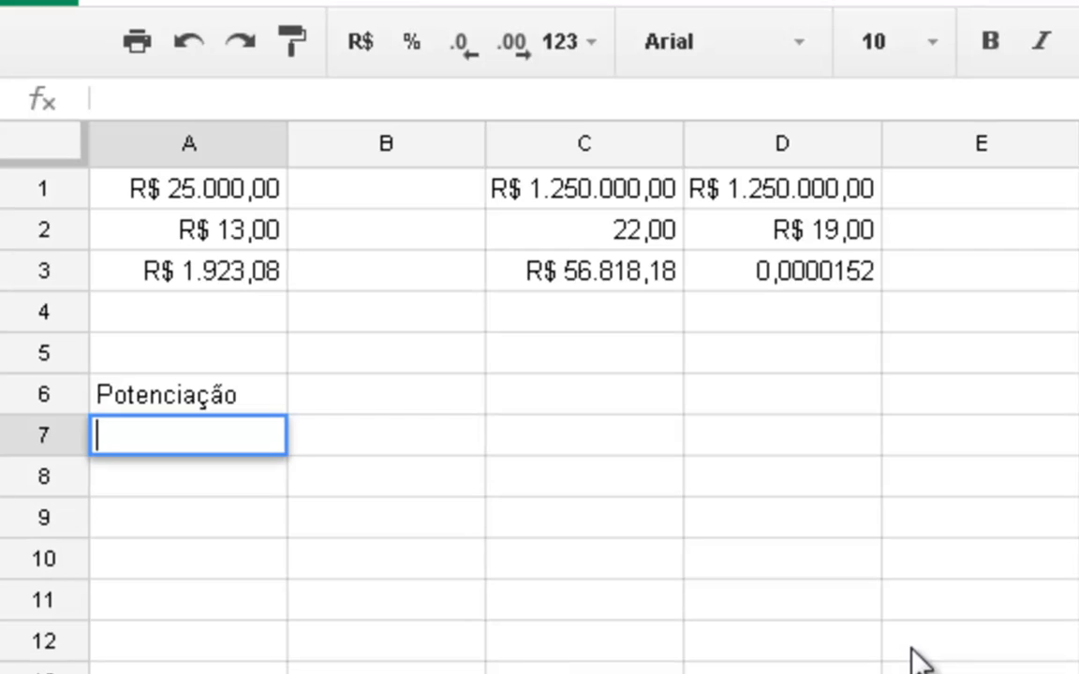
- Enter the base 8 in cell A7 and the exponent 2 in cell A8
{"action": "type", "text": "8"}
{"action": "key", "text": "Return"}
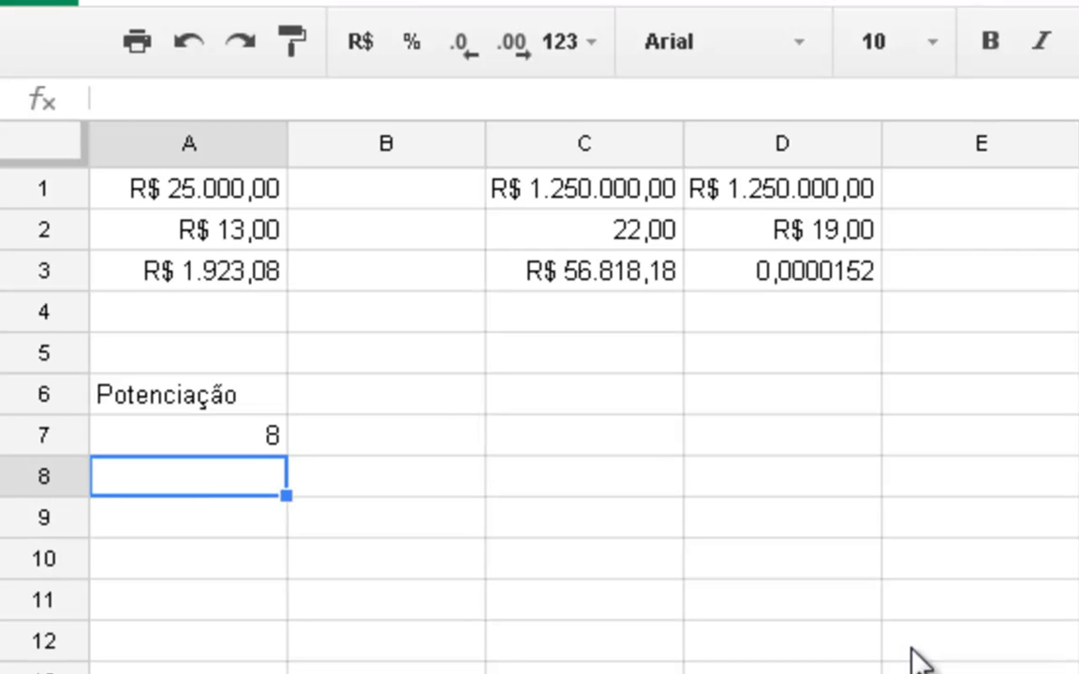
{"action": "type", "text": "2"}
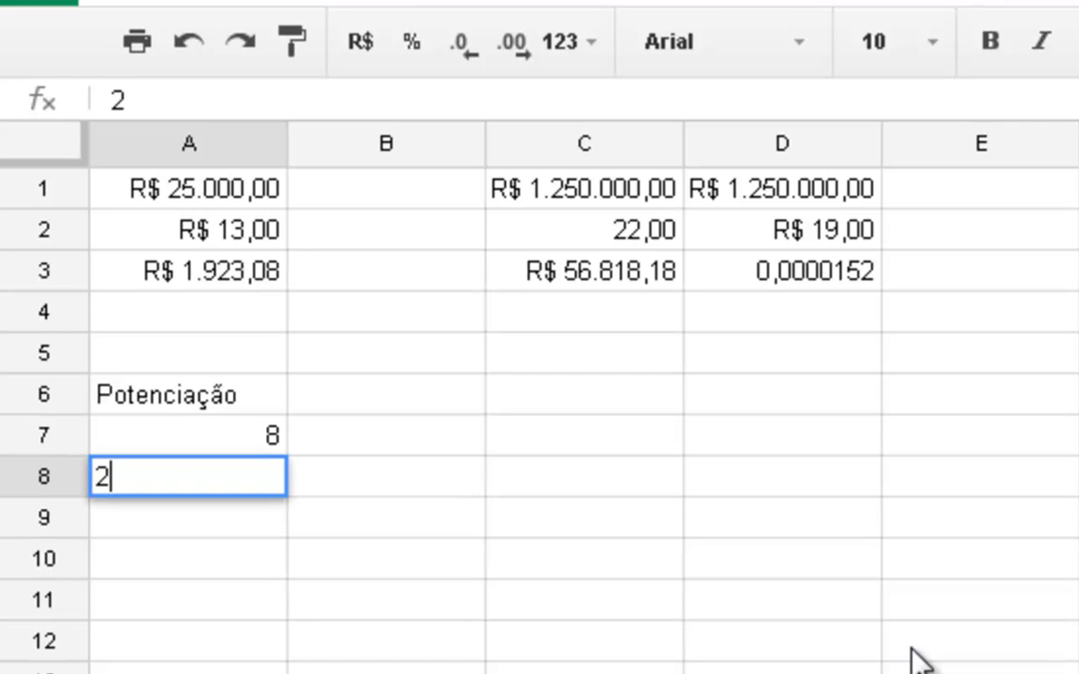
{"action": "key", "text": "Return"}
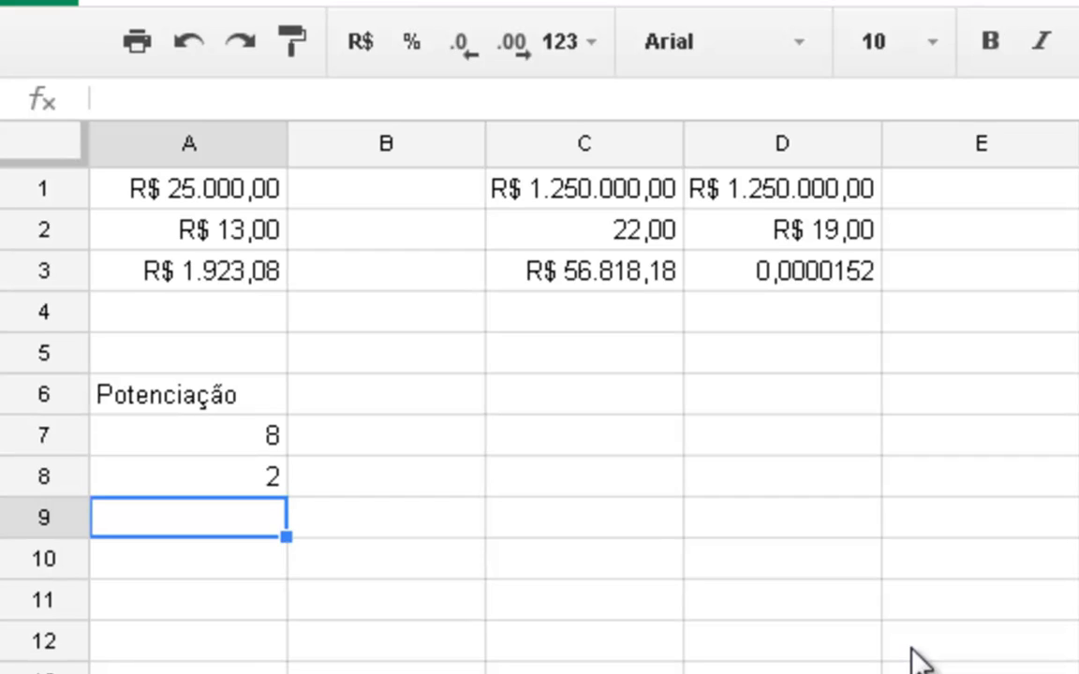
- Enter the power formula =A7^A8 in cell A9
{"action": "type", "text": "="}
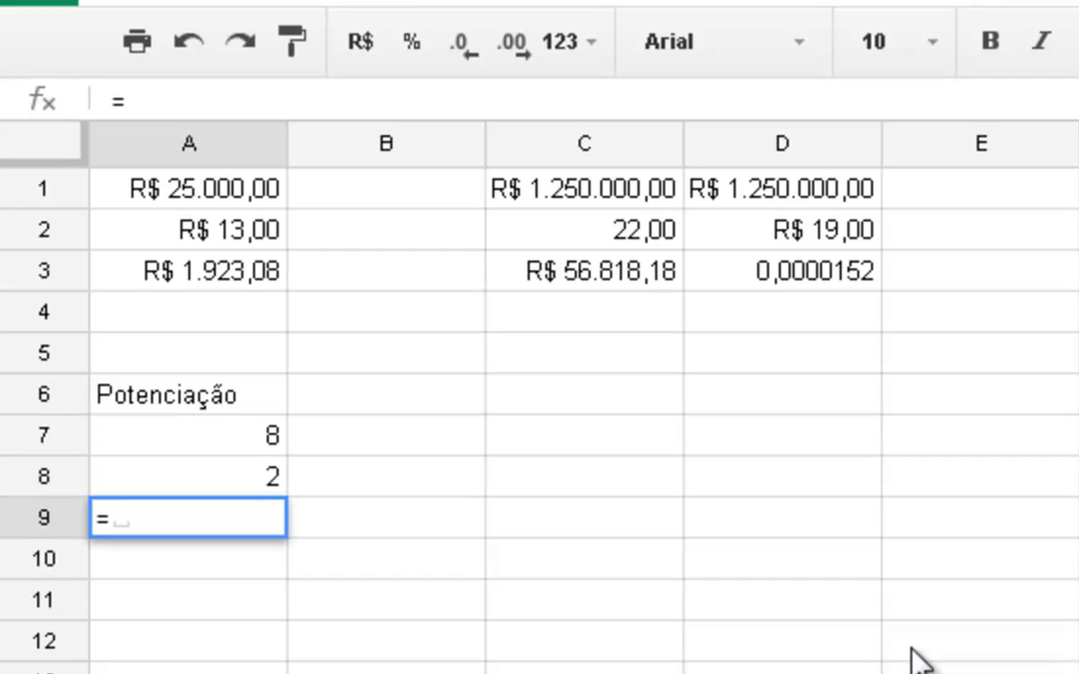
{"action": "left_click", "coordinate": [145, 438]}
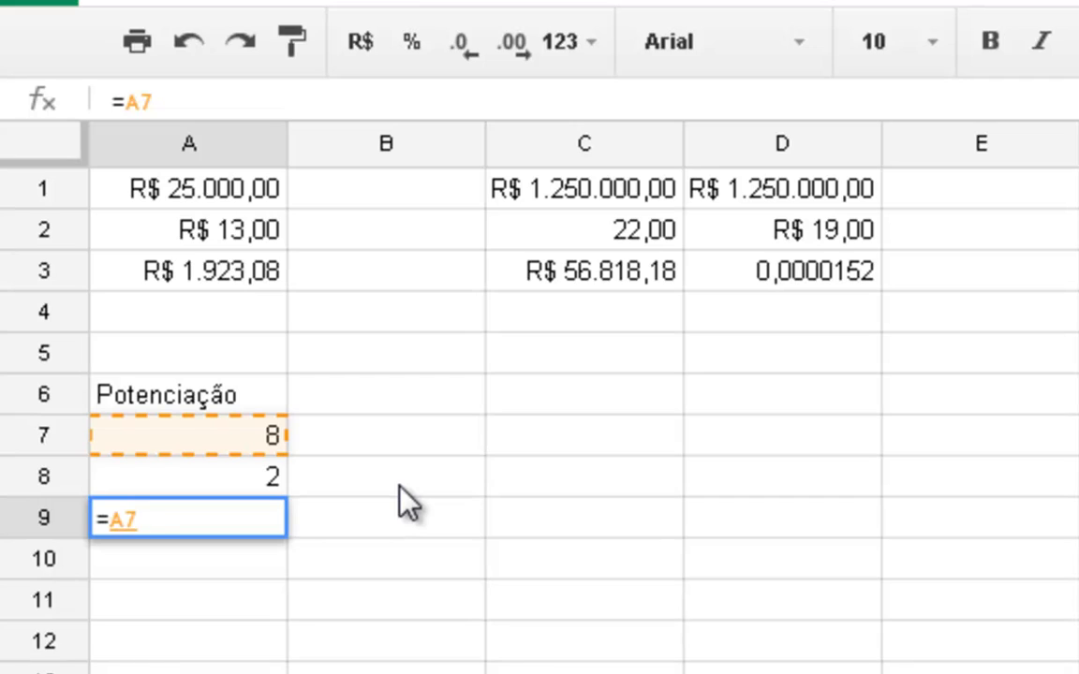
{"action": "type", "text": "^"}
{"action": "left_click", "coordinate": [236, 482]}
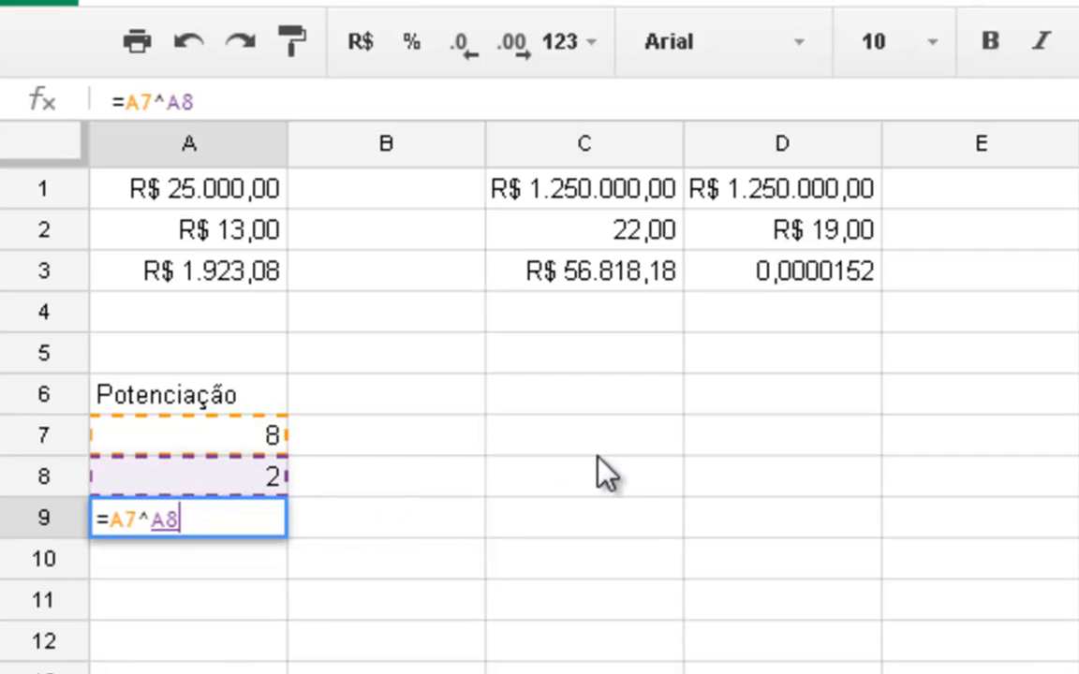
{"action": "key", "text": "Return"}
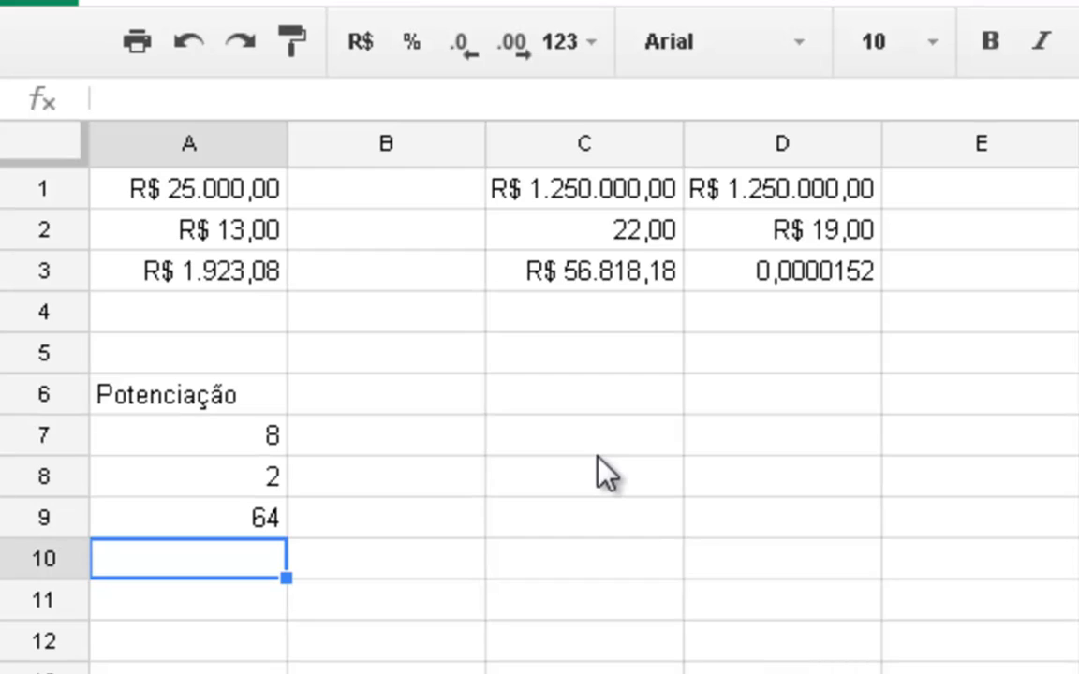
- Enter the equivalent multiplication =8*8 in cell B9 to check the power formula
{"action": "key", "text": "Right"}
{"action": "key", "text": "Up"}
{"action": "type", "text": "="}
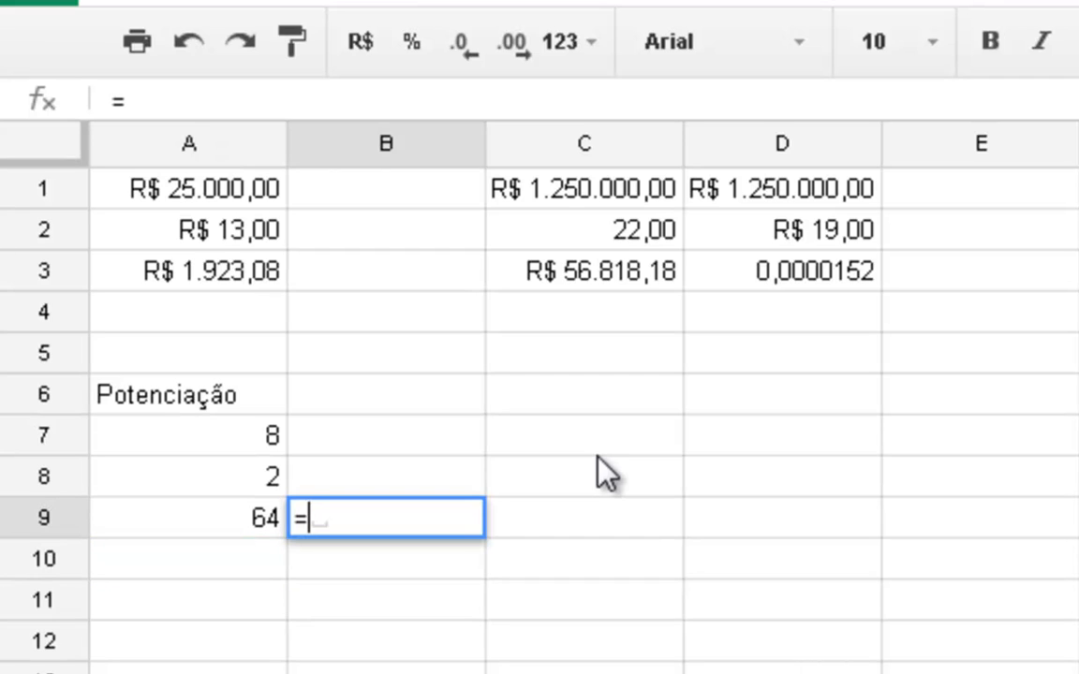
{"action": "type", "text": "8*8"}
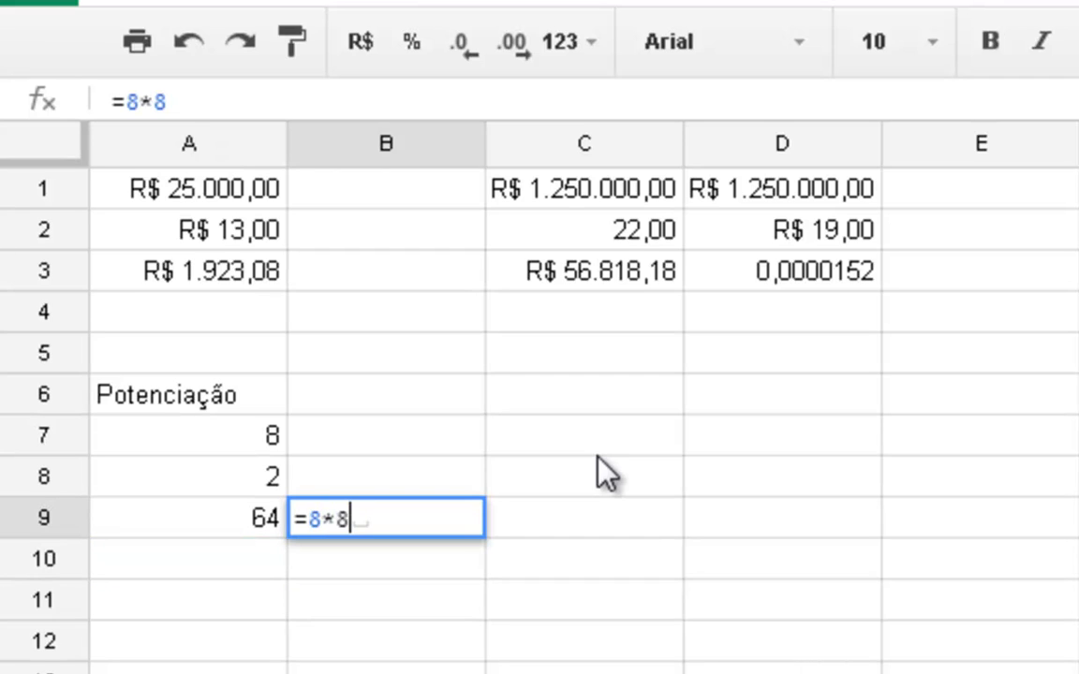
{"action": "key", "text": "Return"}
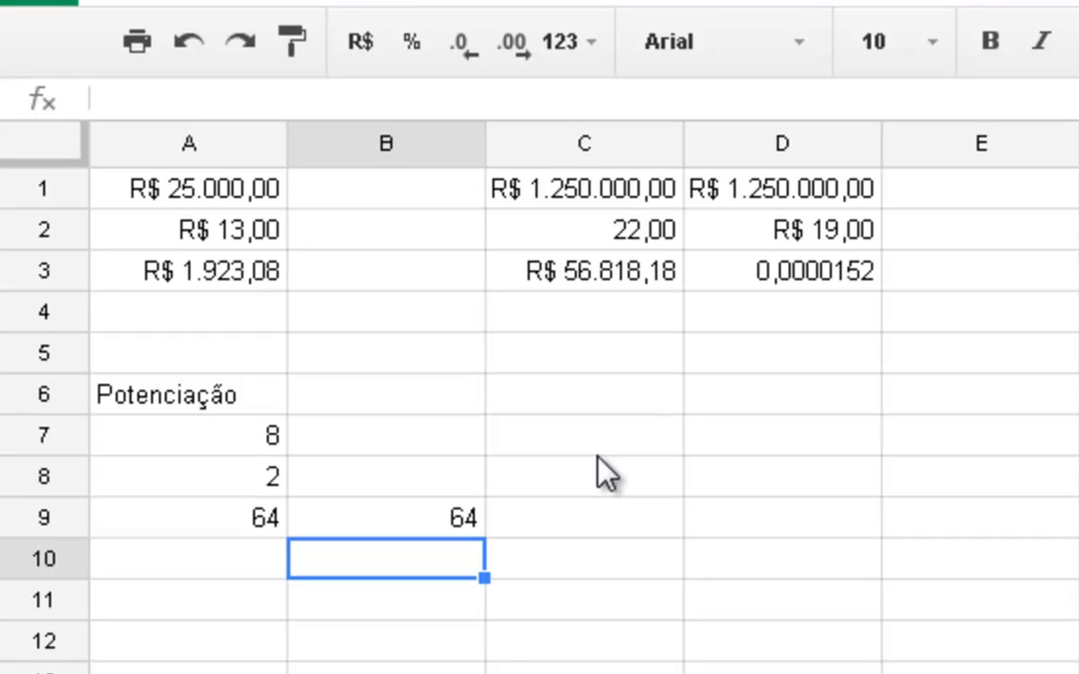
- Enter the base 12 in cell D7 and the exponent 5 in cell D8
{"action": "key", "text": "Up"}
{"action": "key", "text": "Up"}
{"action": "key", "text": "Right"}
{"action": "key", "text": "Right"}
{"action": "key", "text": "Up"}
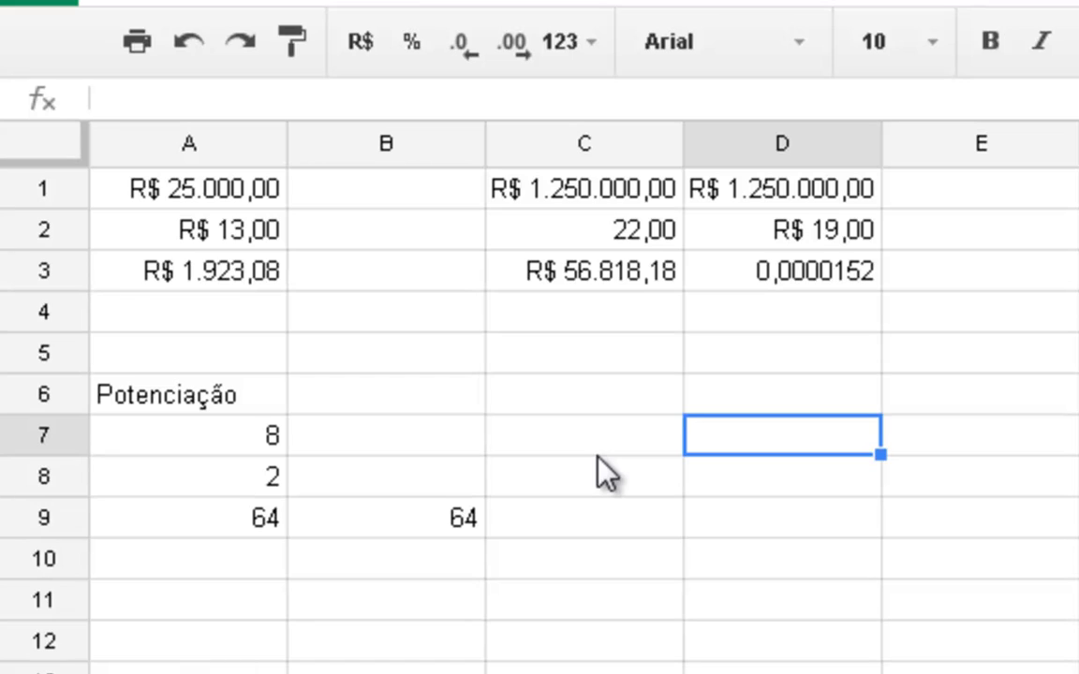
{"action": "type", "text": "12"}
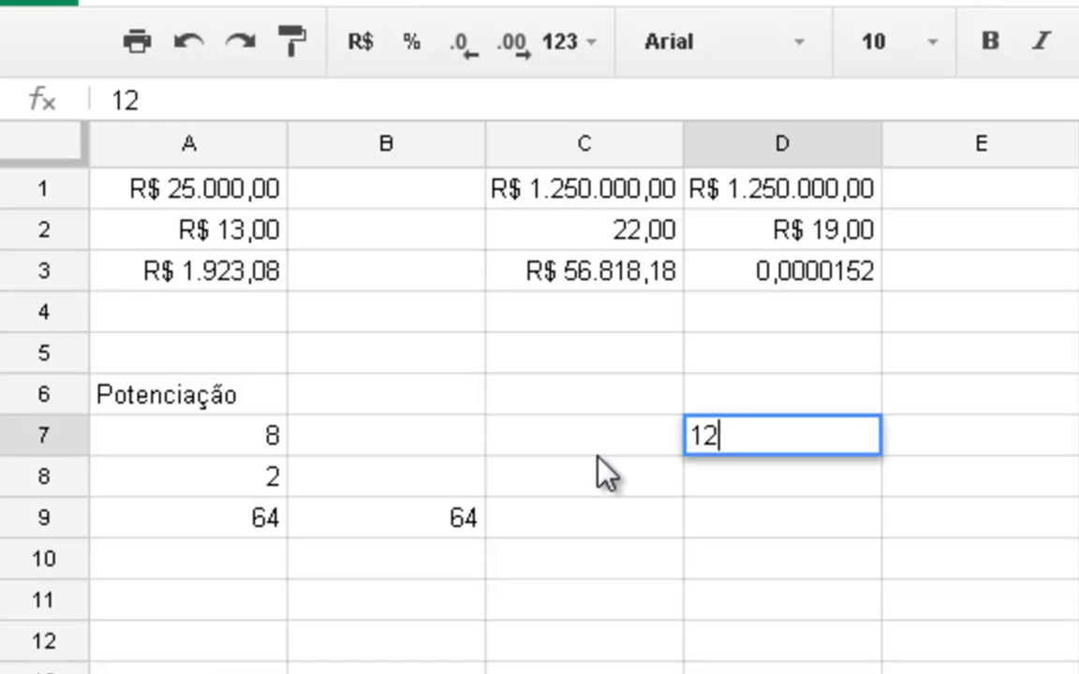
{"action": "key", "text": "Return"}
{"action": "type", "text": "5"}
{"action": "key", "text": "Return"}
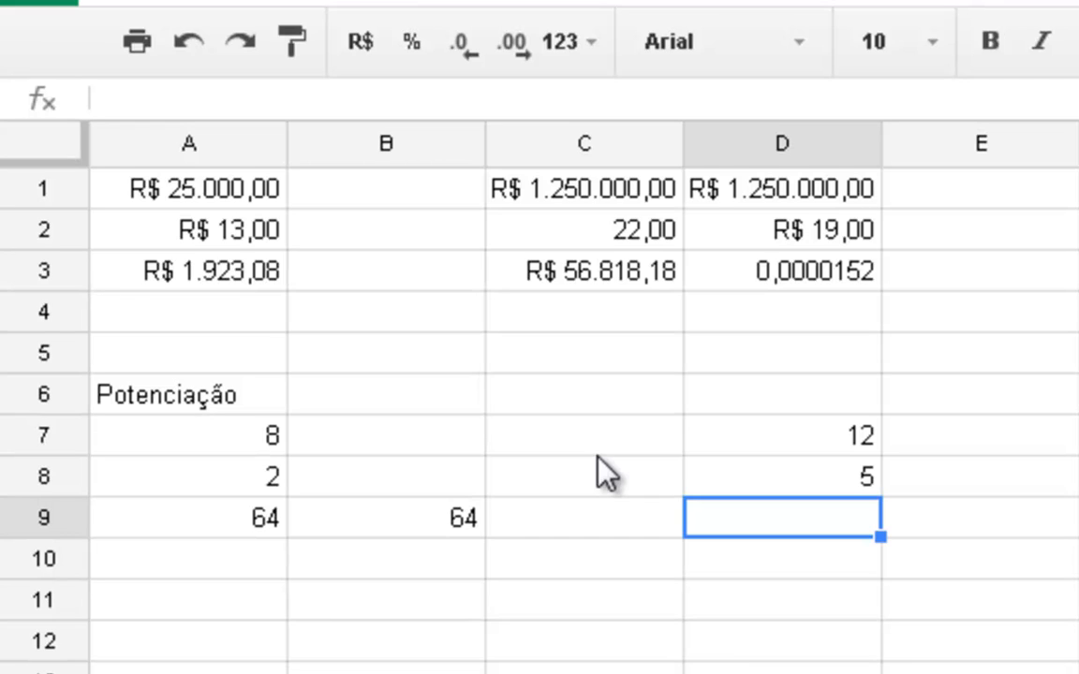
- Enter the power formula =D7^D8 in cell D9
{"action": "type", "text": "="}
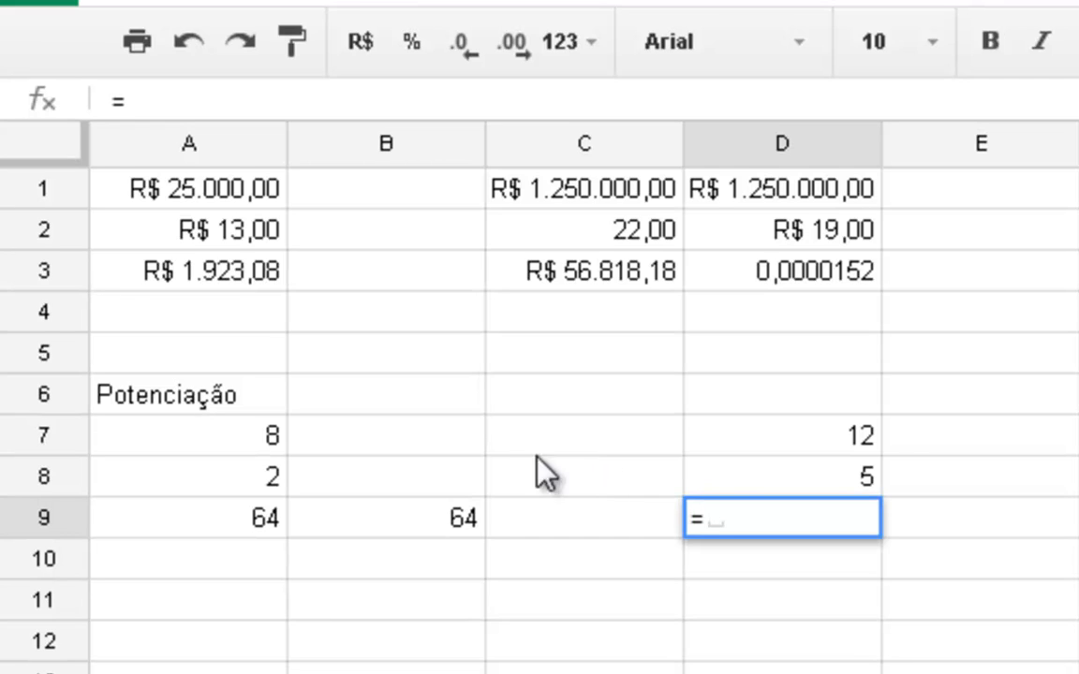
{"action": "left_click", "coordinate": [867, 448]}
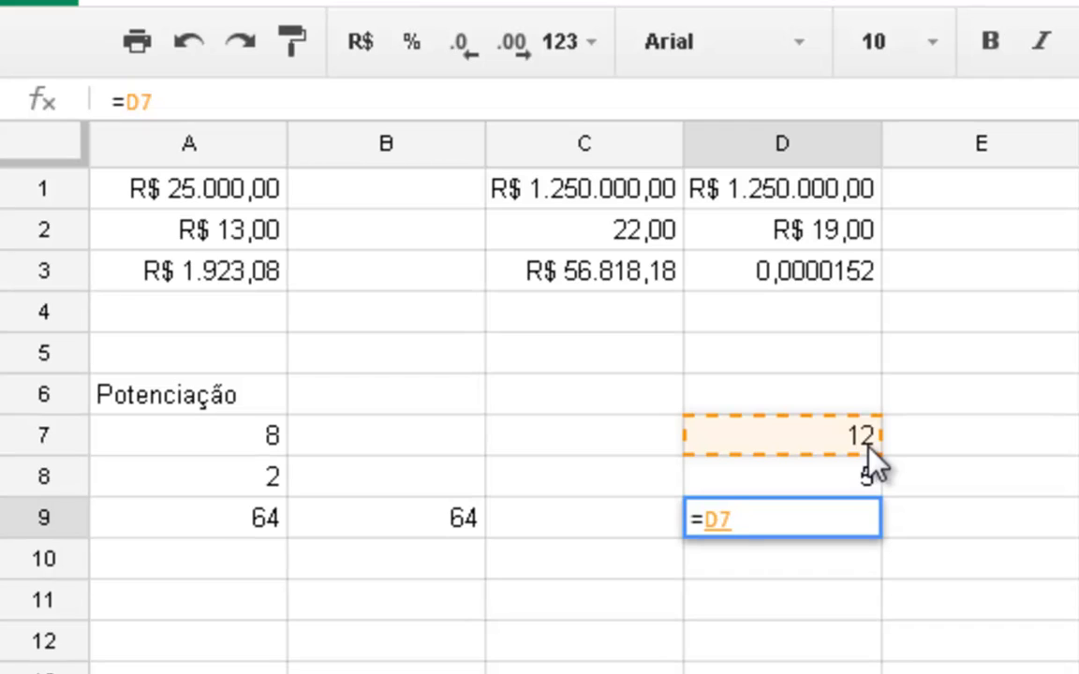
{"action": "type", "text": "^"}
{"action": "left_click", "coordinate": [766, 477]}
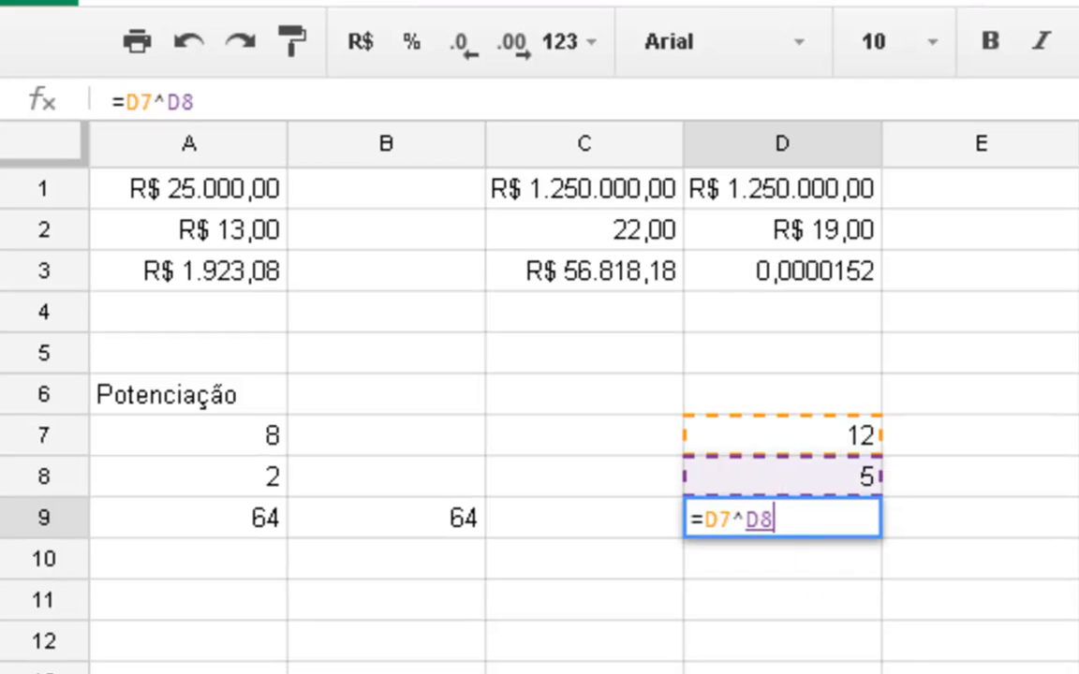
{"action": "key", "text": "Return"}
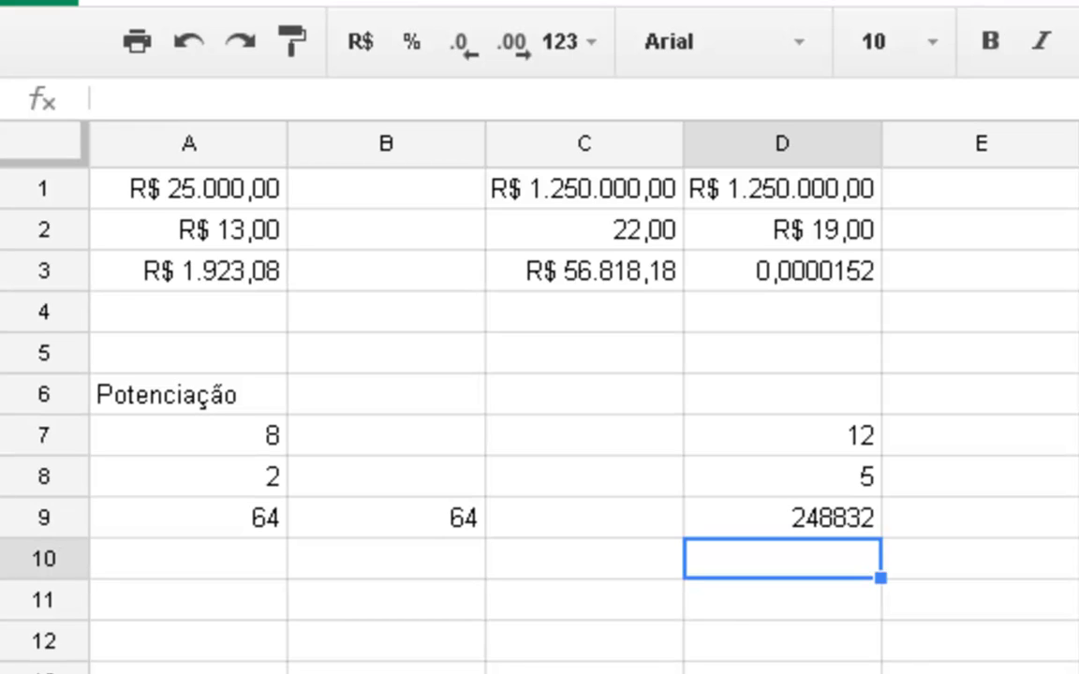
- Select the empty cell E9 beside the second power formula
{"action": "key", "text": "Up"}
{"action": "key", "text": "Up"}
{"action": "key", "text": "Right"}
{"action": "key", "text": "Down"}
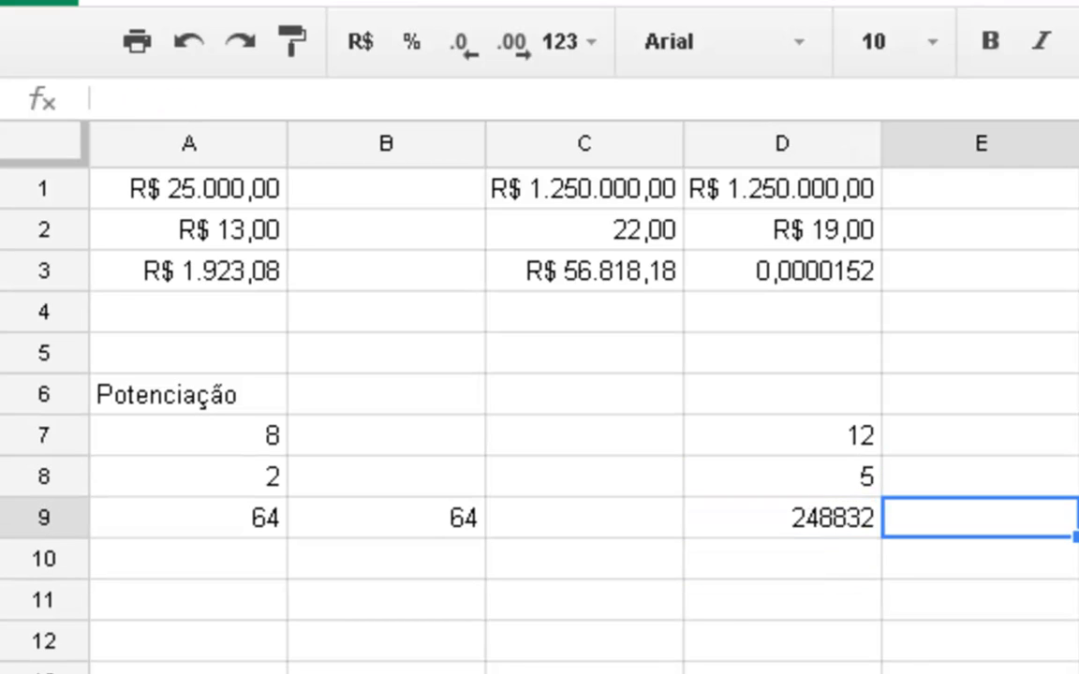
{"action": "type", "text": "=5"}
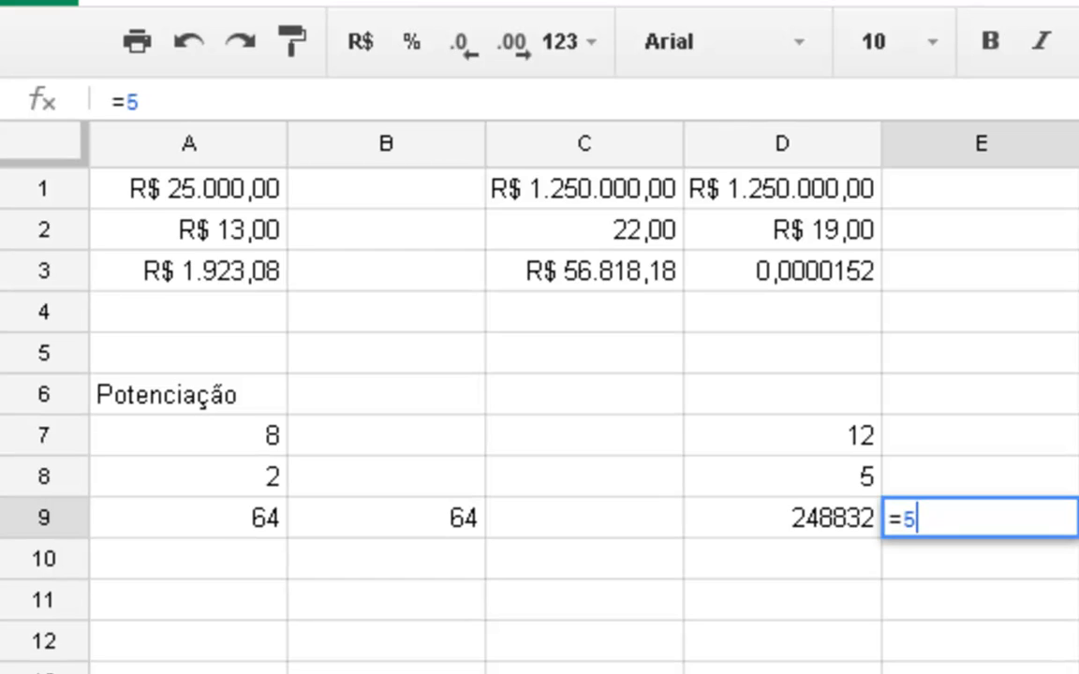
{"action": "type", "text": "*5*"}
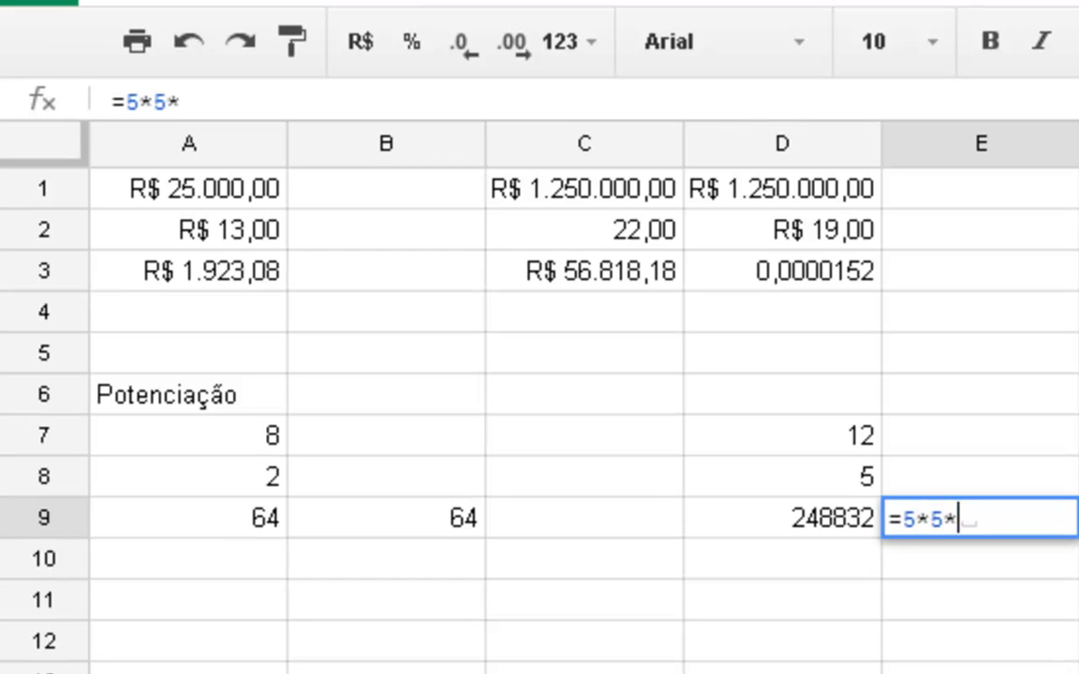
{"action": "type", "text": "5*5*5"}
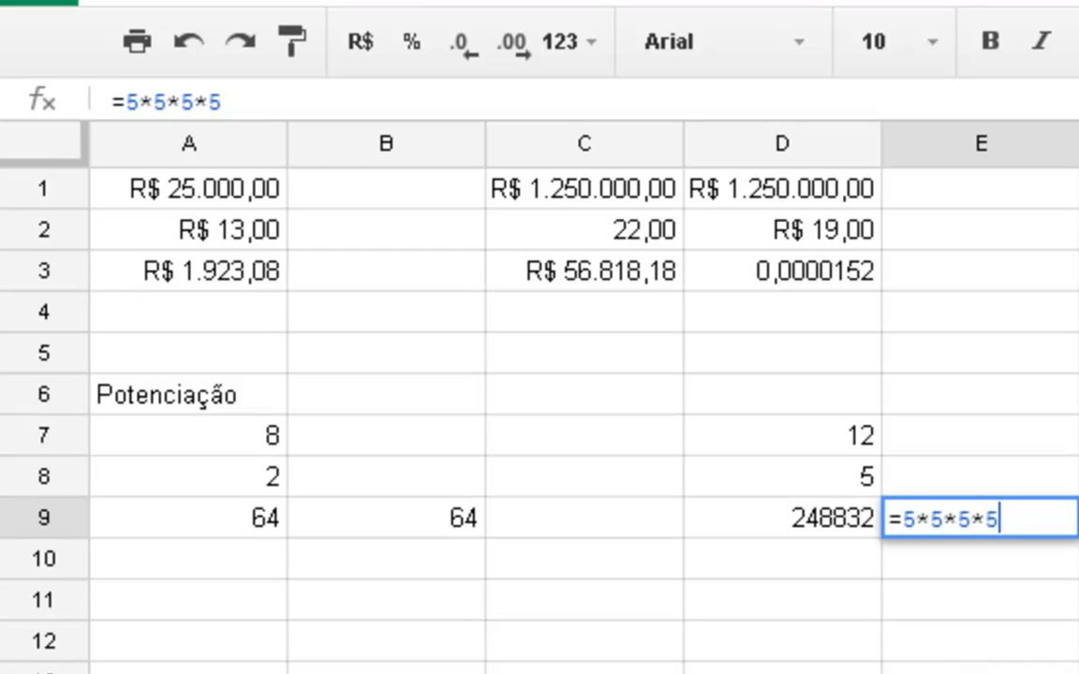
{"action": "key", "text": "BackSpace"}
{"action": "key", "text": "BackSpace"}
{"action": "key", "text": "BackSpace"}
{"action": "key", "text": "BackSpace"}
{"action": "key", "text": "BackSpace"}
{"action": "key", "text": "BackSpace"}
{"action": "key", "text": "BackSpace"}
{"action": "key", "text": "BackSpace"}
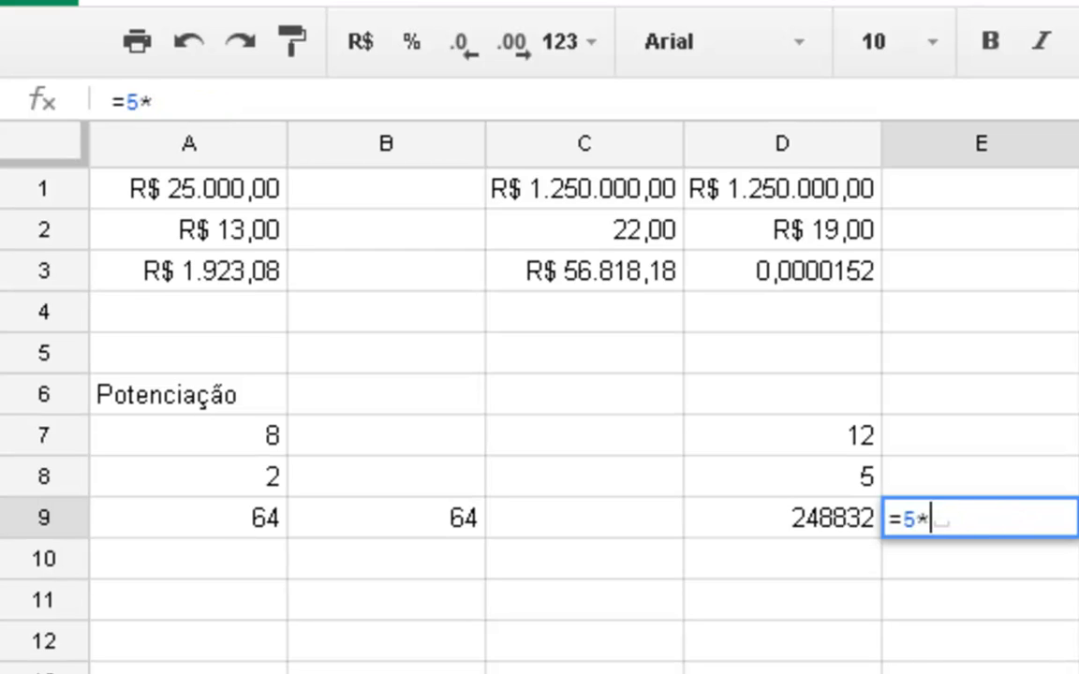
- Enter the repeated multiplication =12*12*12*12*12 in cell E9 to check the second power formula
{"action": "type", "text": "12*"}
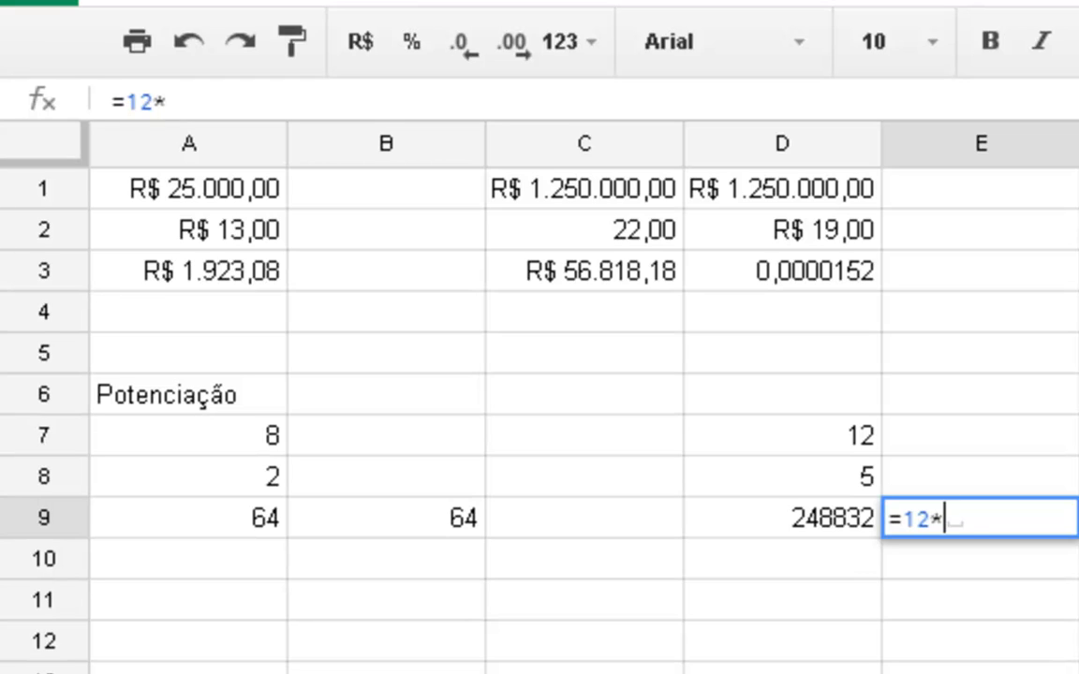
{"action": "type", "text": "12*12*1"}
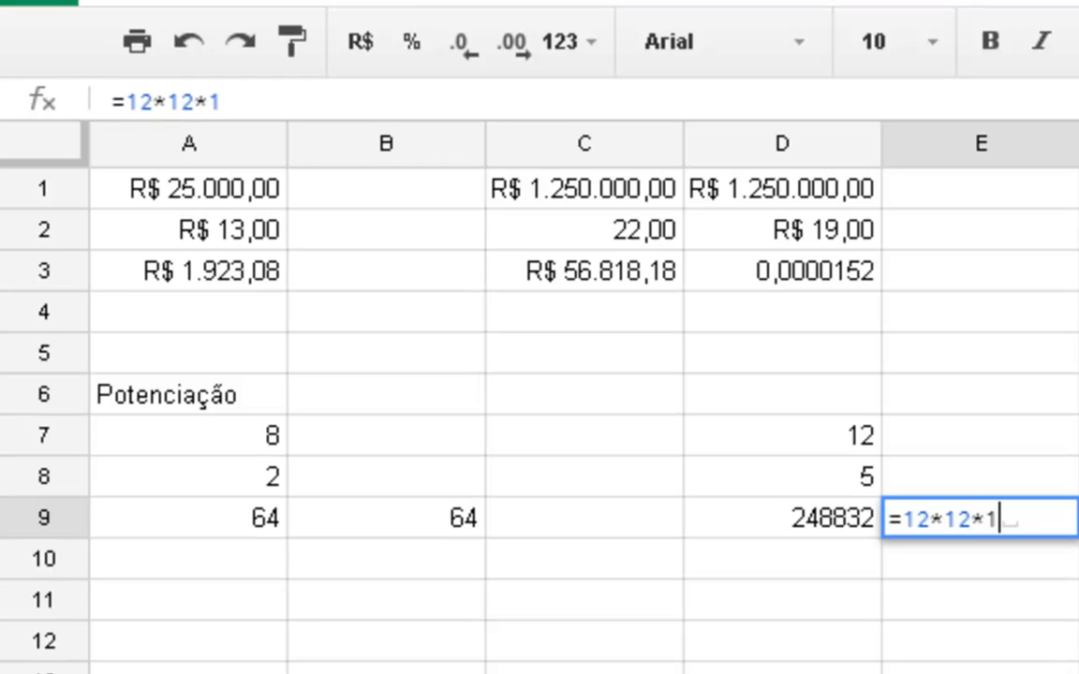
{"action": "type", "text": "2*"}
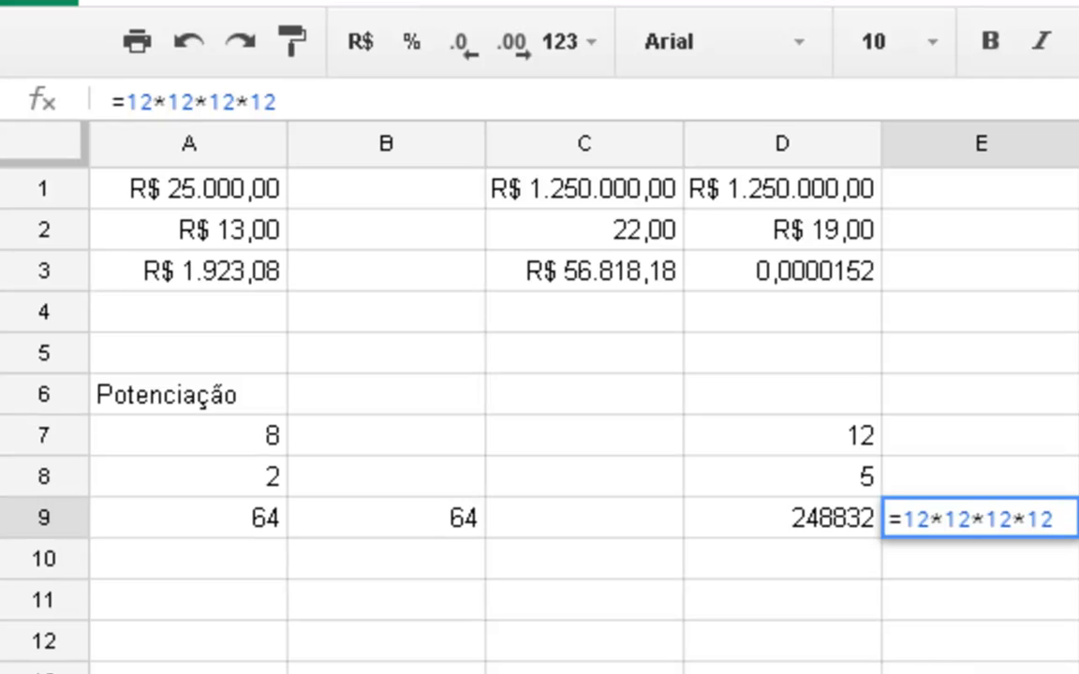
{"action": "type", "text": "12"}
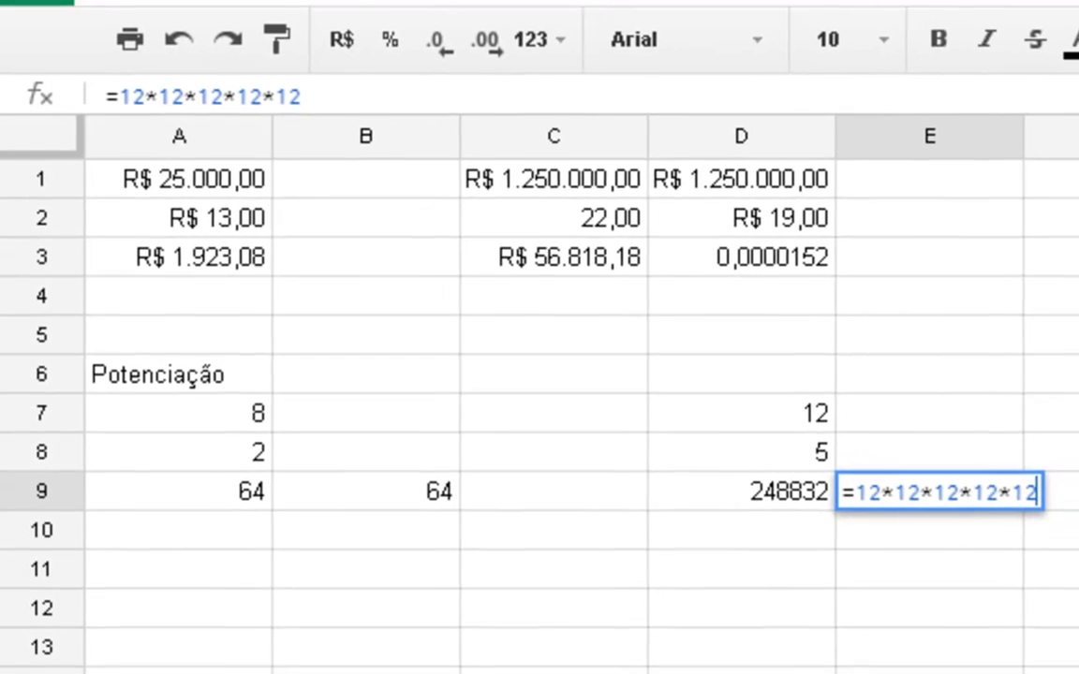
{"action": "key", "text": "Return"}
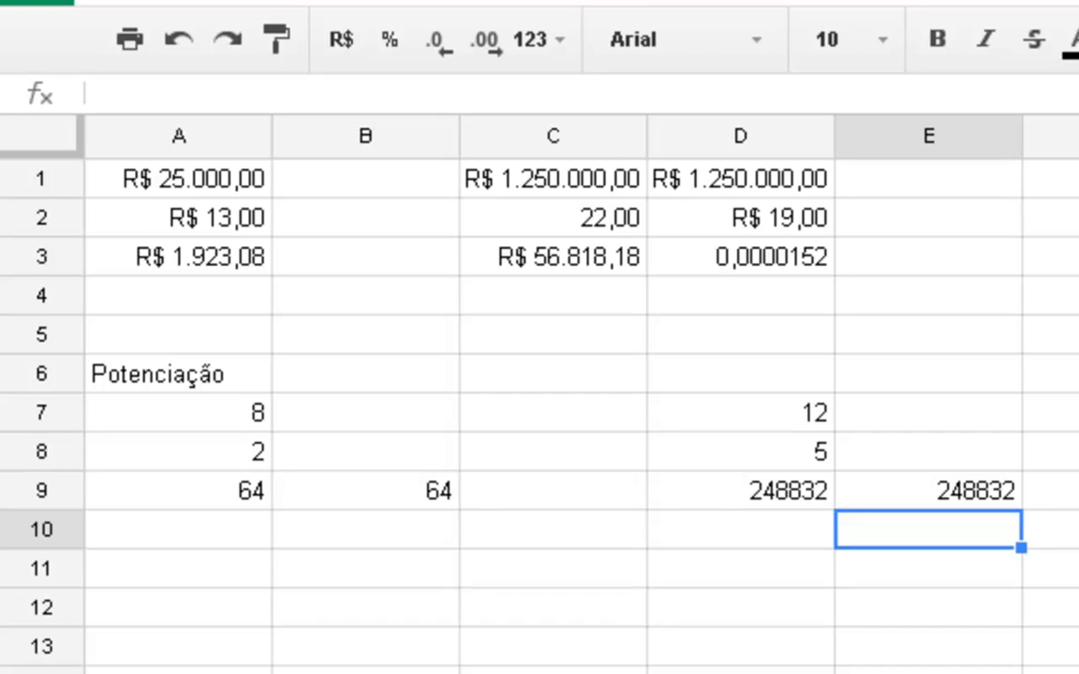
- Enter the value 2 in cell A11 and the value 3 in cell B11
{"action": "key", "text": "Left"}
{"action": "key", "text": "Left"}
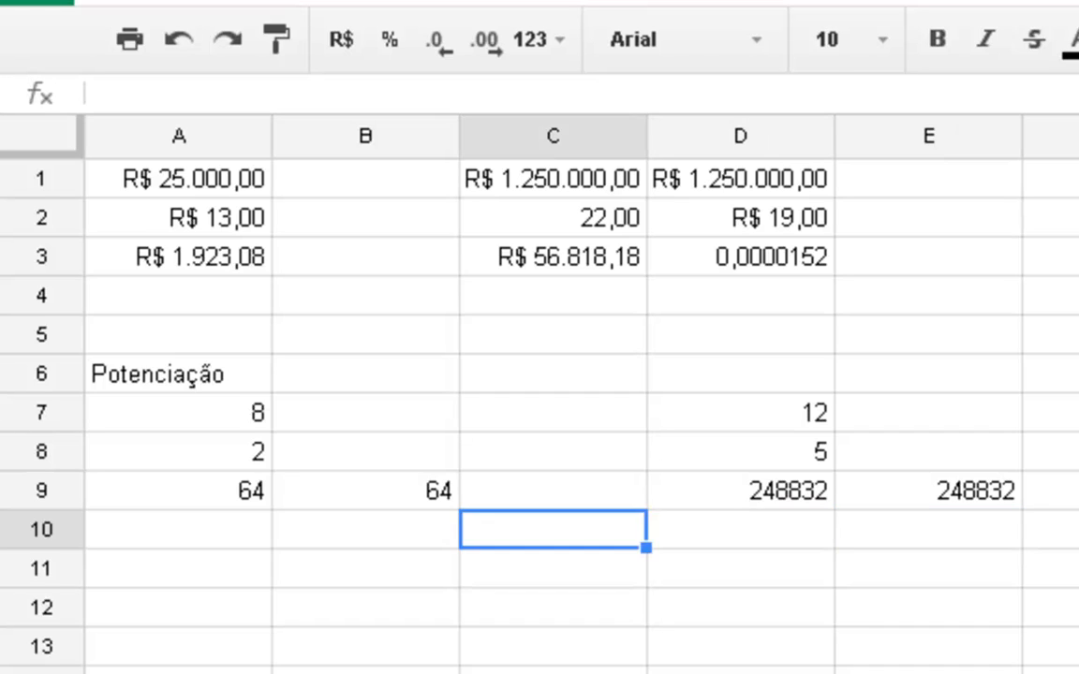
{"action": "key", "text": "Left"}
{"action": "key", "text": "Left"}
{"action": "key", "text": "Down"}
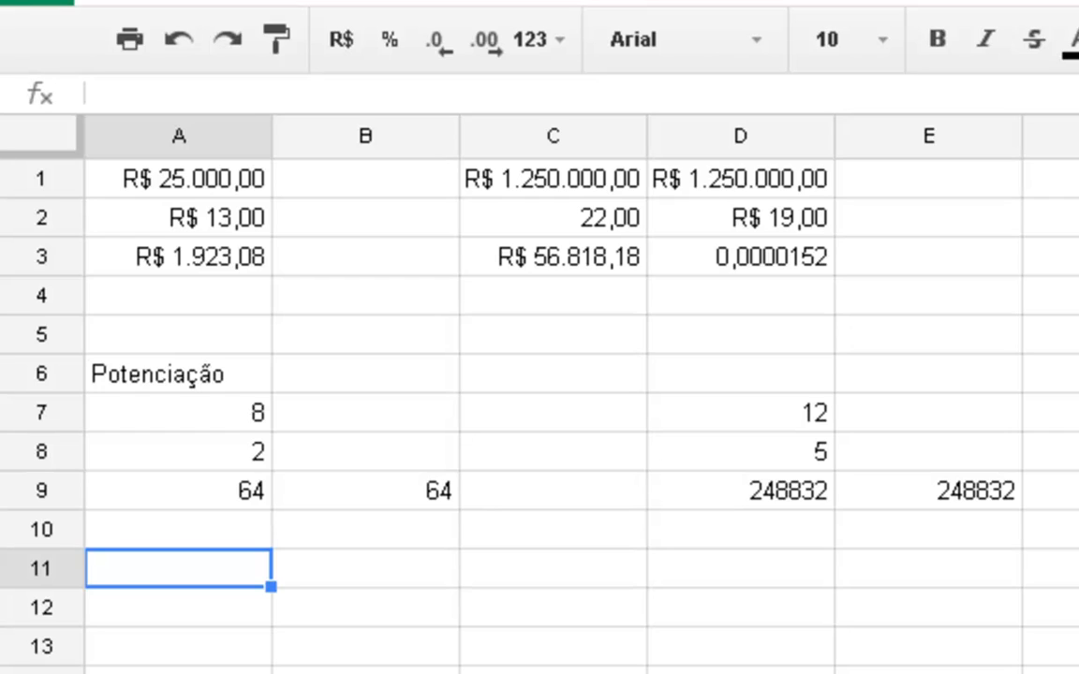
{"action": "type", "text": "2"}
{"action": "key", "text": "Tab"}
{"action": "type", "text": "3"}
{"action": "key", "text": "Tab"}
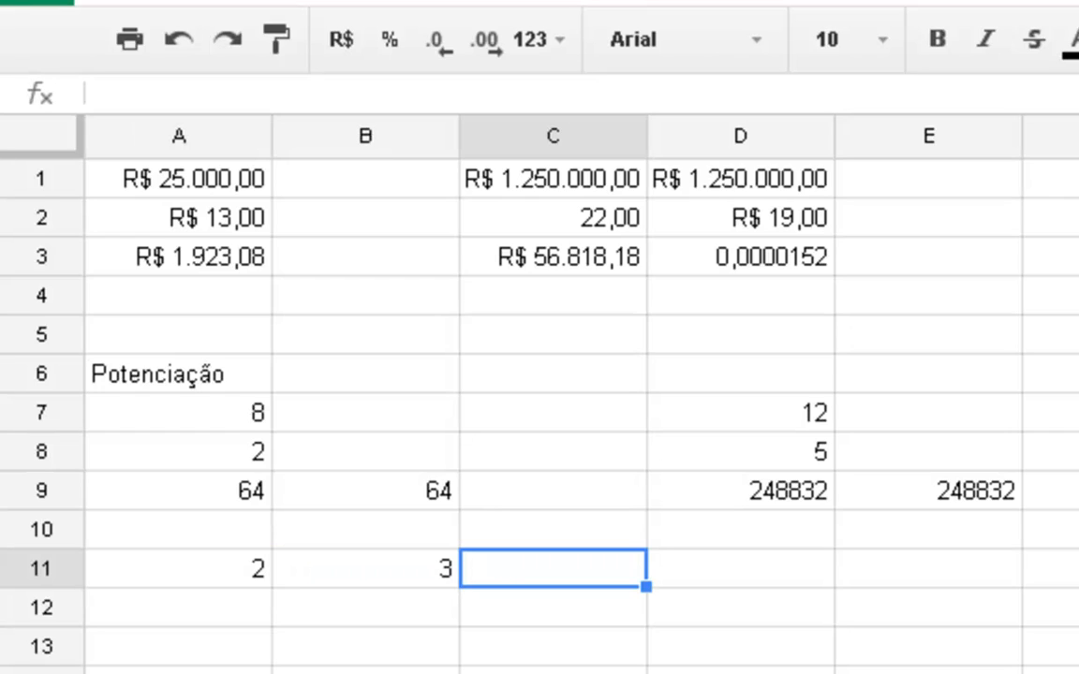
- Change cell B11 to 2 and enter 3 in cell C11
{"action": "key", "text": "Left"}
{"action": "type", "text": "2"}
{"action": "key", "text": "Tab"}
{"action": "type", "text": "3"}
{"action": "key", "text": "Tab"}
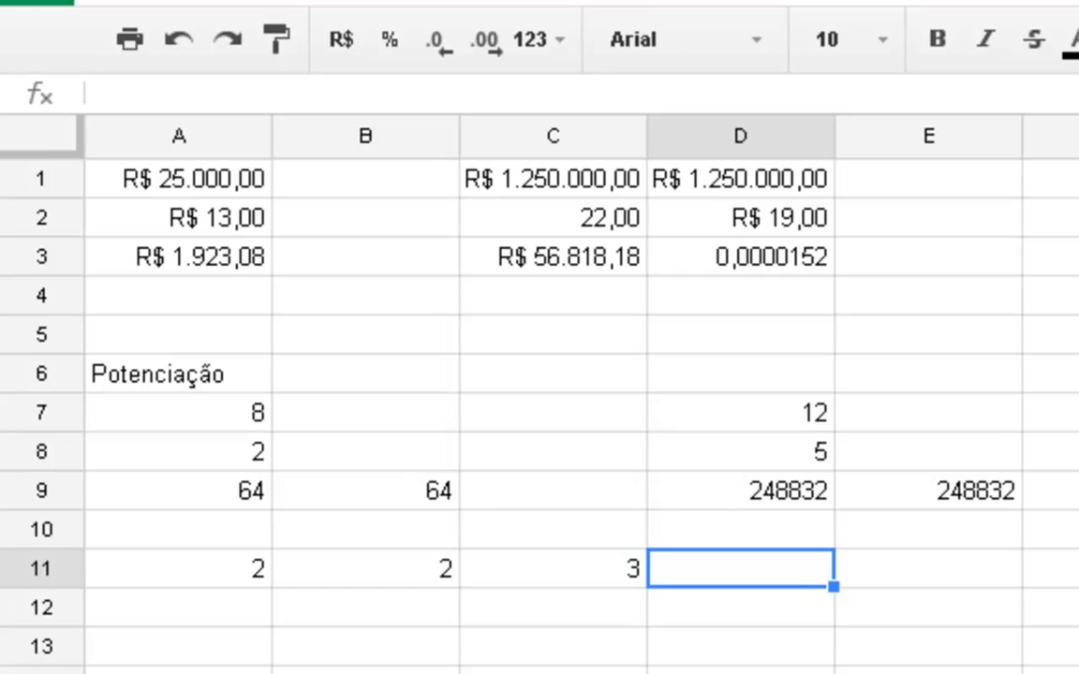
- Enter the chained power formula =A11^B11^C11 in cell D11
{"action": "type", "text": "="}
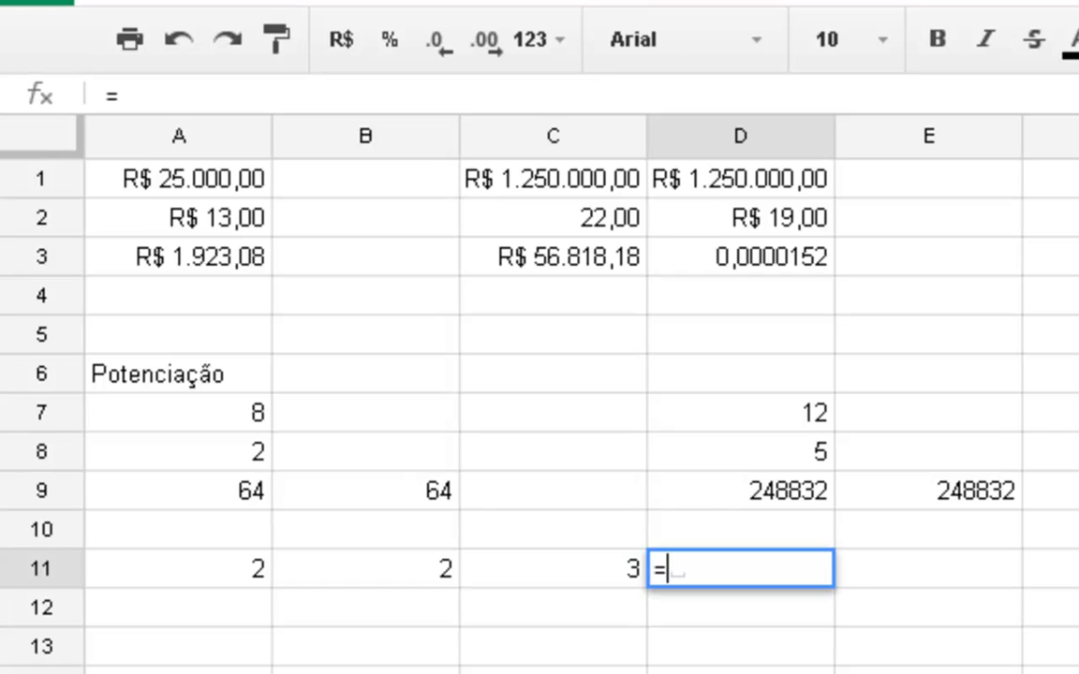
{"action": "left_click", "coordinate": [208, 565]}
{"action": "type", "text": "^"}
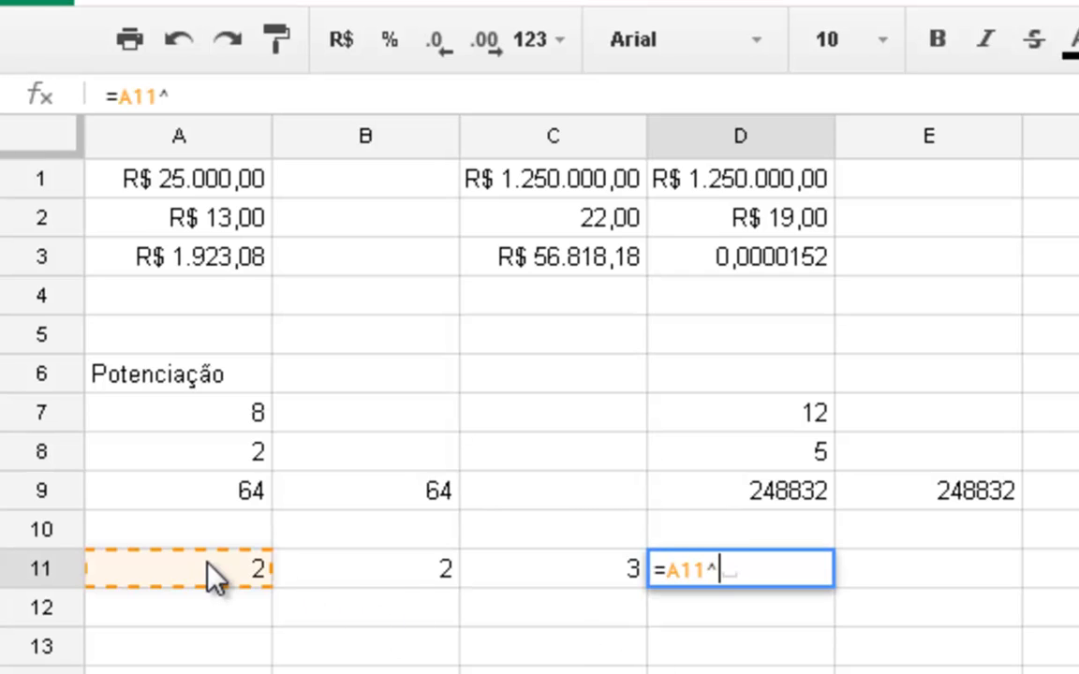
{"action": "left_click", "coordinate": [421, 572]}
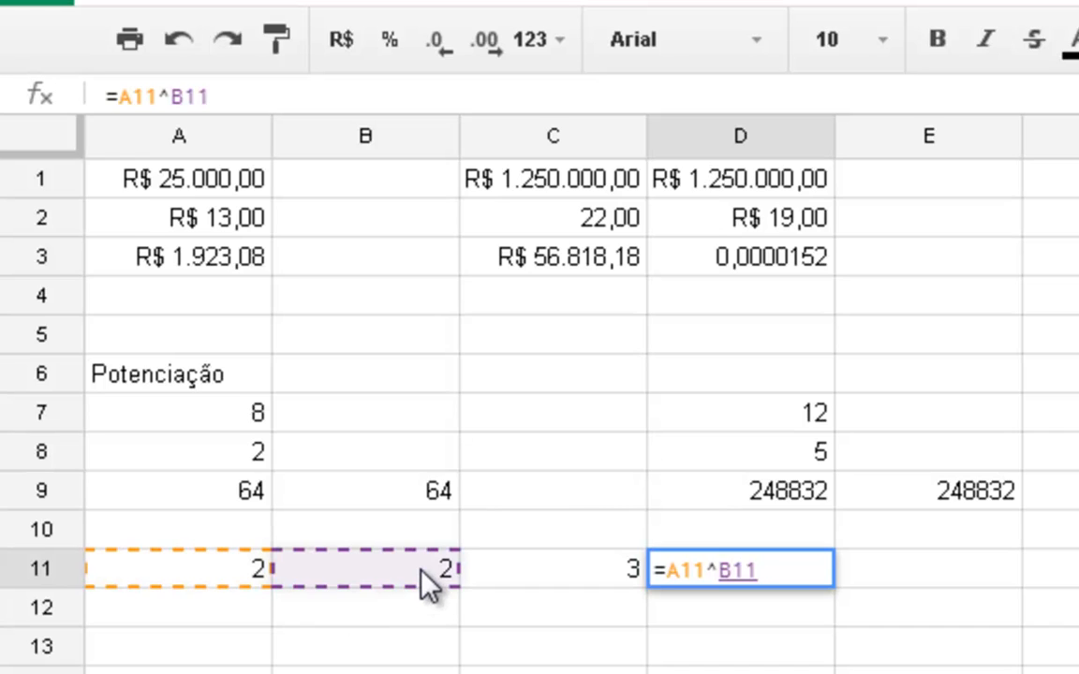
{"action": "type", "text": "^"}
{"action": "left_click", "coordinate": [590, 572]}
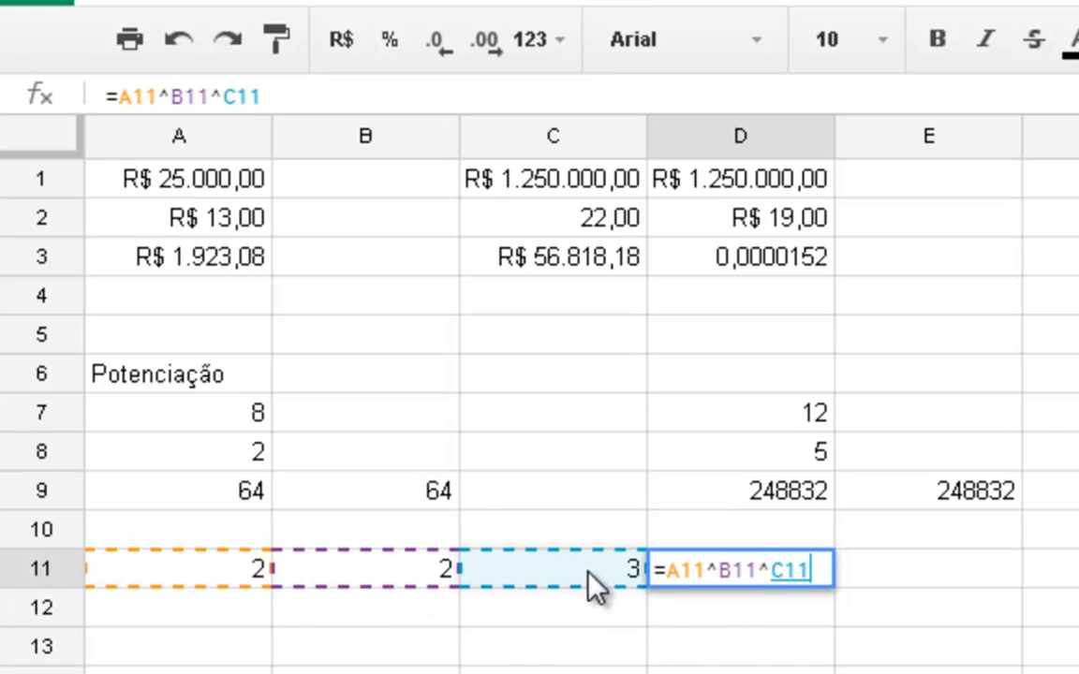
{"action": "key", "text": "Return"}
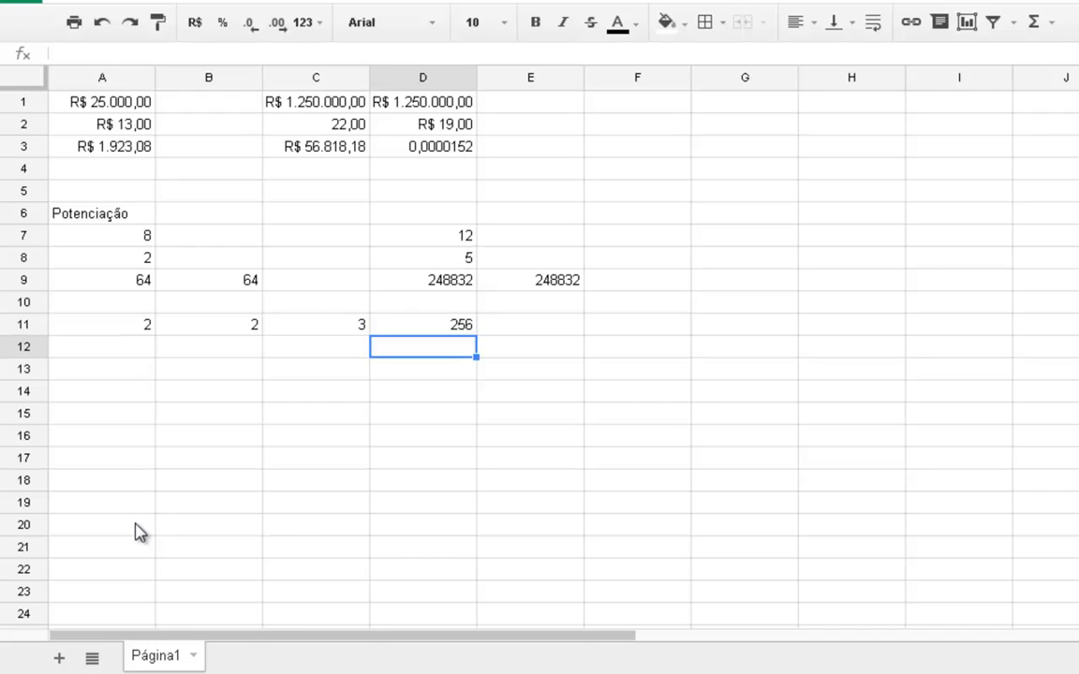
- Add a new sheet to the spreadsheet and name it Porcentagem
{"action": "left_click", "coordinate": [61, 659]}
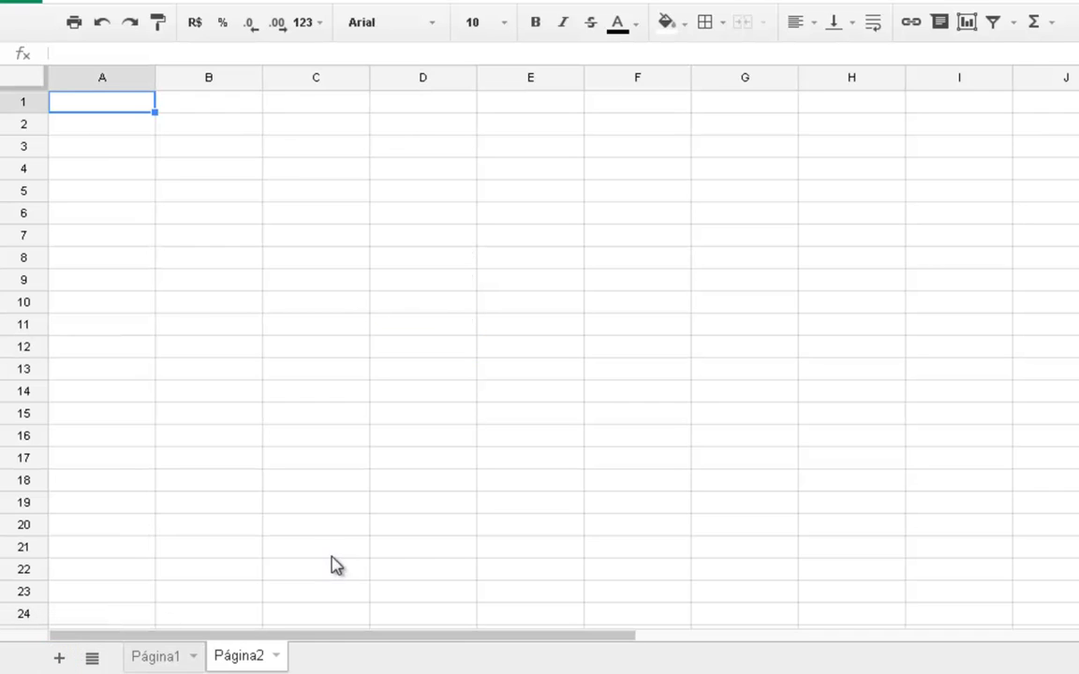
{"action": "double_click", "coordinate": [222, 659]}
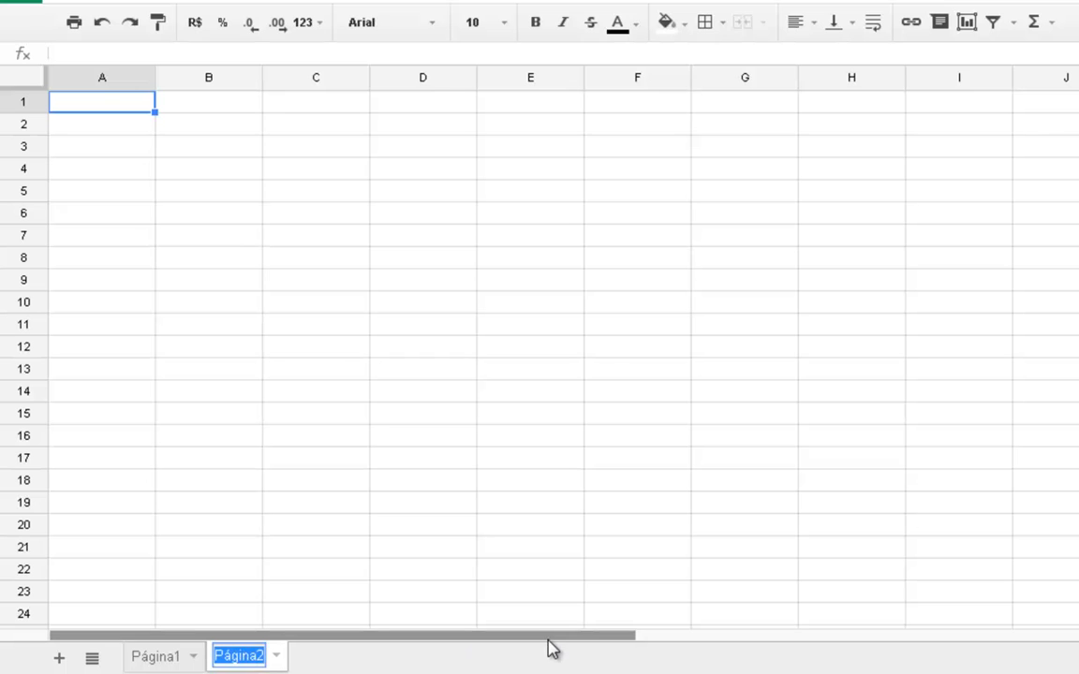
{"action": "type", "text": "Porcentagem"}
{"action": "key", "text": "Return"}
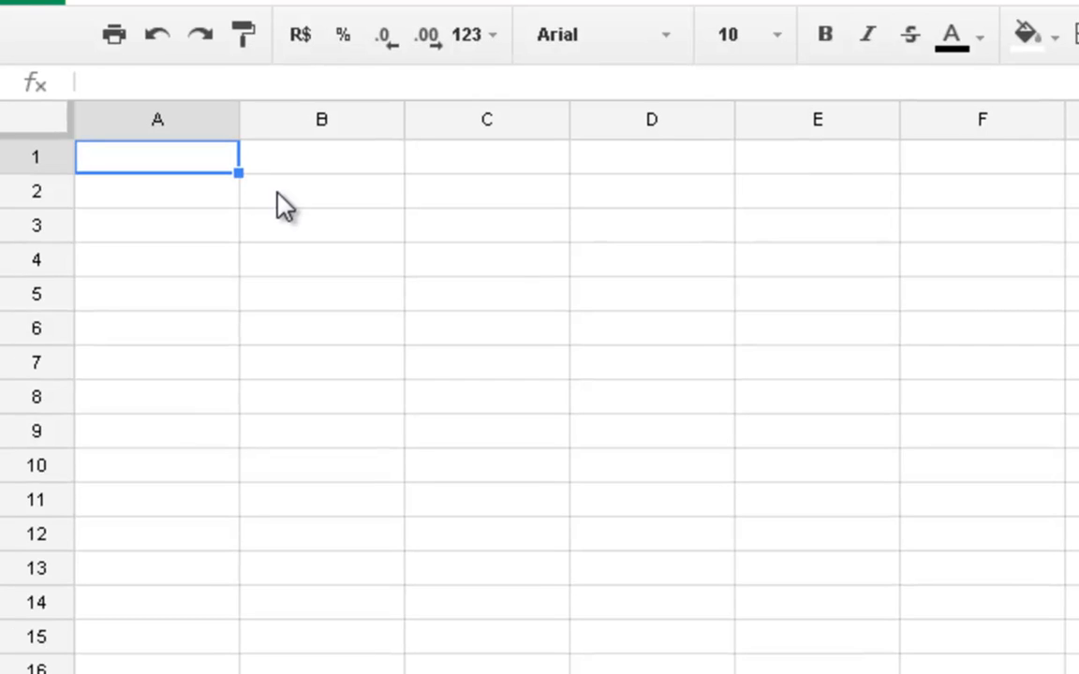
- Enter the column headings Decimal, Fracionária and Porcentagem in cells A1 to C1
{"action": "type", "text": "Decim"}
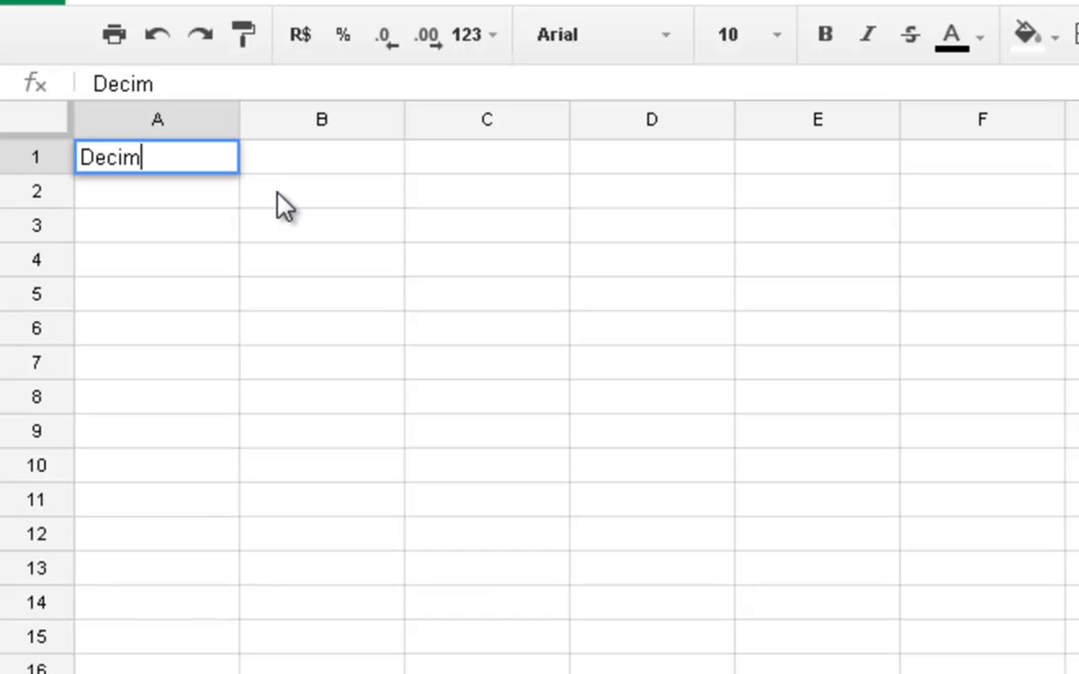
{"action": "type", "text": "al"}
{"action": "key", "text": "Tab"}
{"action": "type", "text": "Fracionária"}
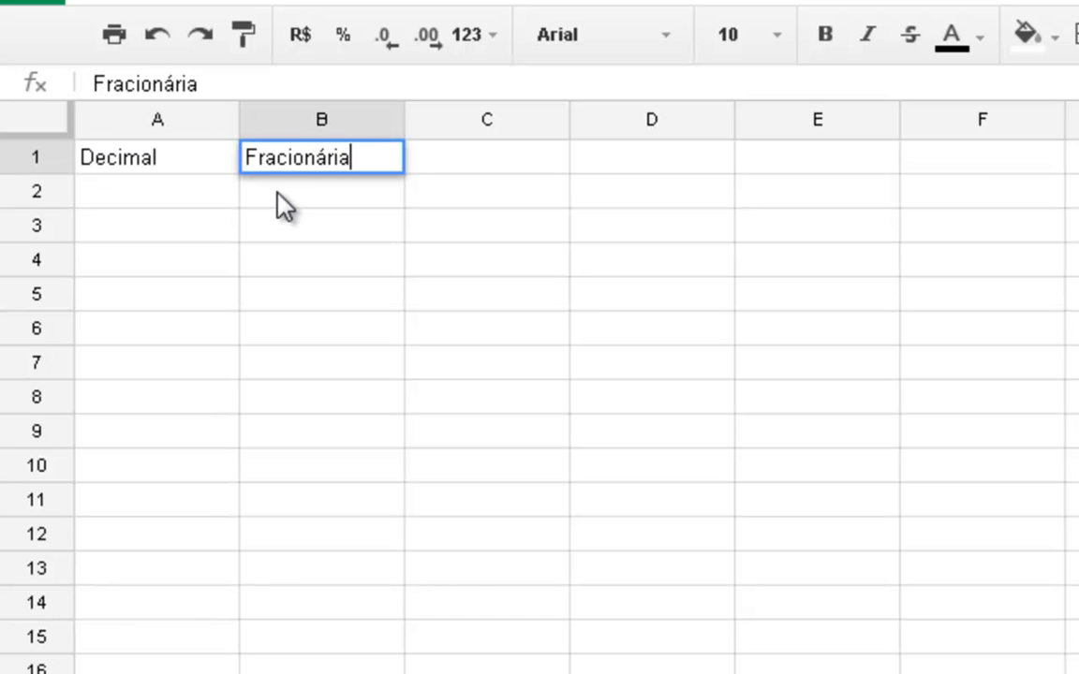
{"action": "key", "text": "Tab"}
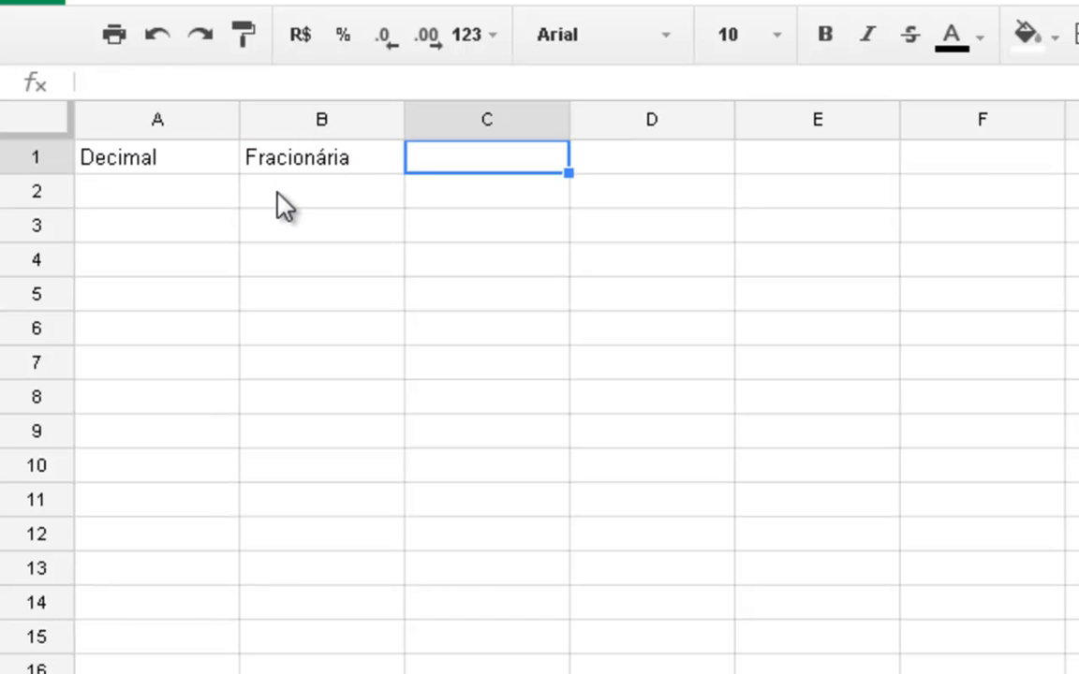
{"action": "type", "text": "Porcentagem"}
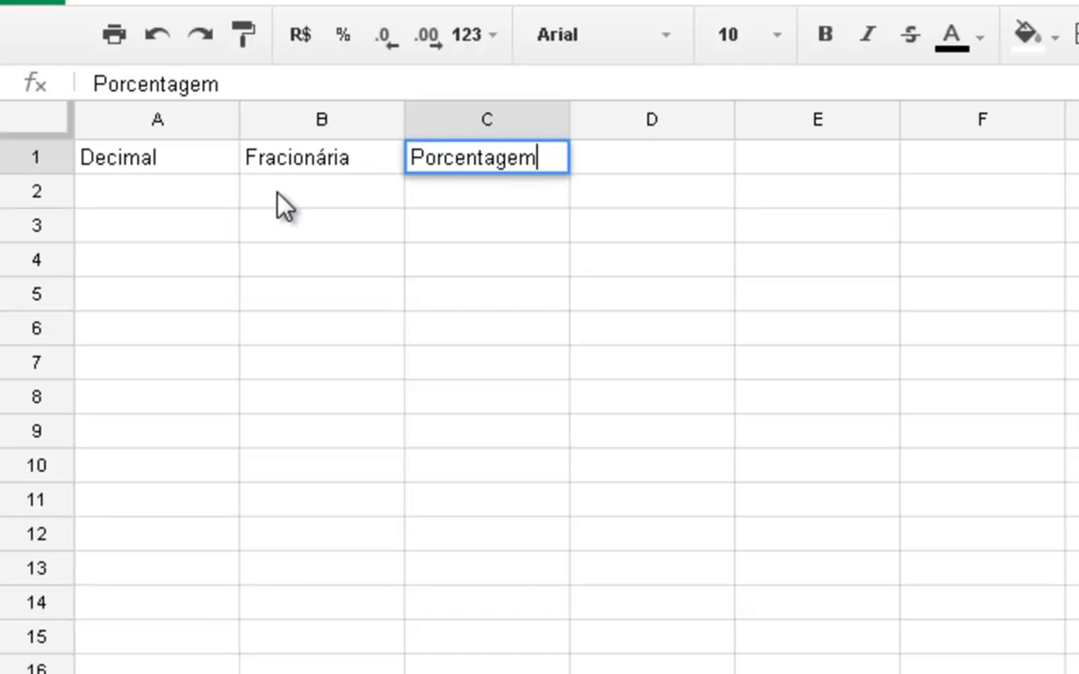
{"action": "key", "text": "Return"}
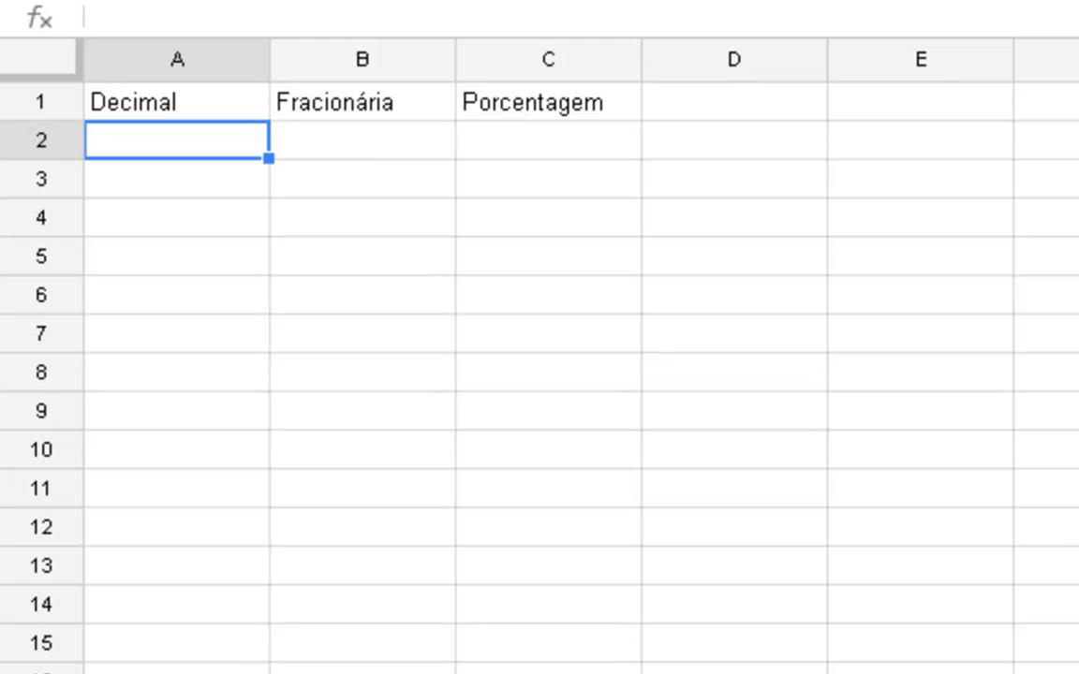
- Enter 100% in cell C2 under the Porcentagem heading
{"action": "key", "text": "Right"}
{"action": "key", "text": "Right"}
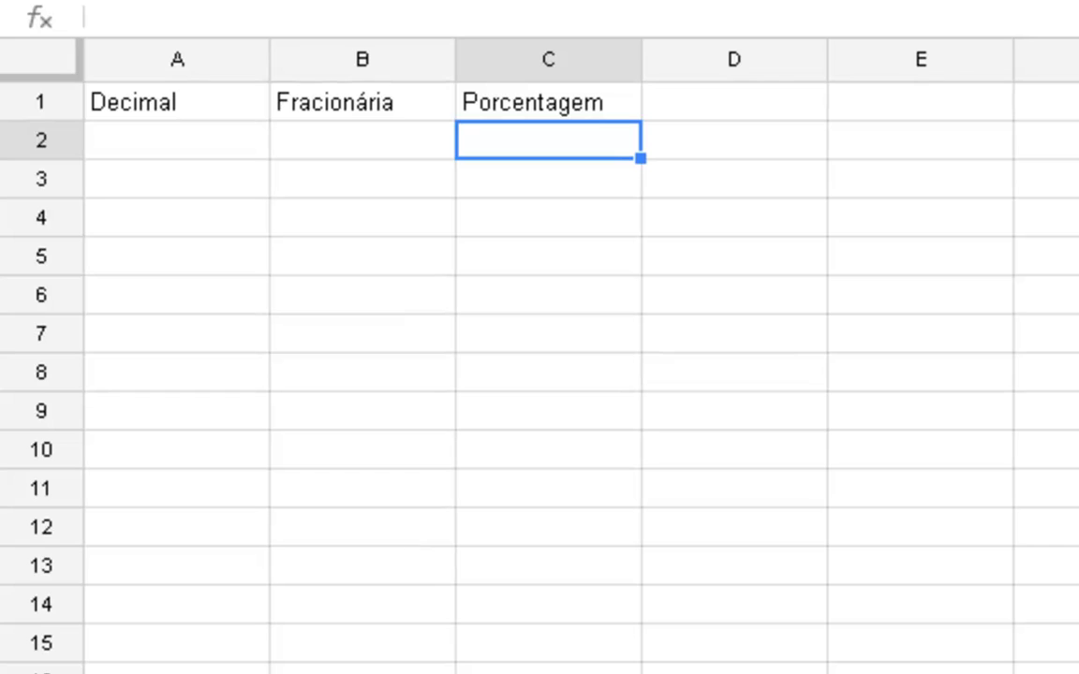
{"action": "type", "text": "100%"}
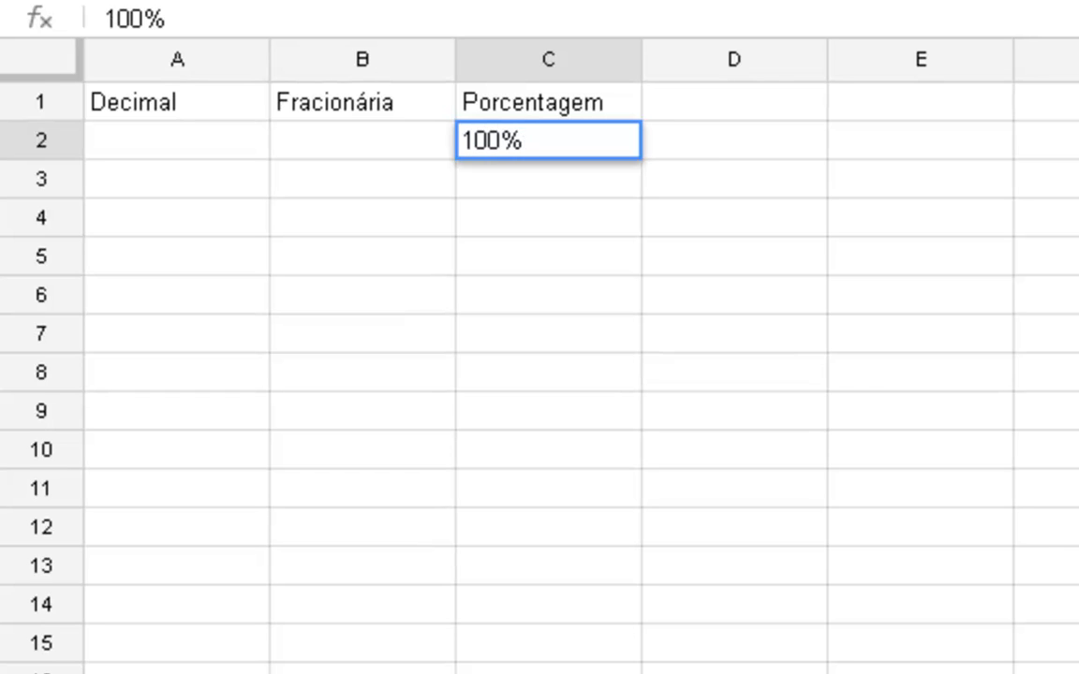
{"action": "key", "text": "Return"}
{"action": "key", "text": "Up"}
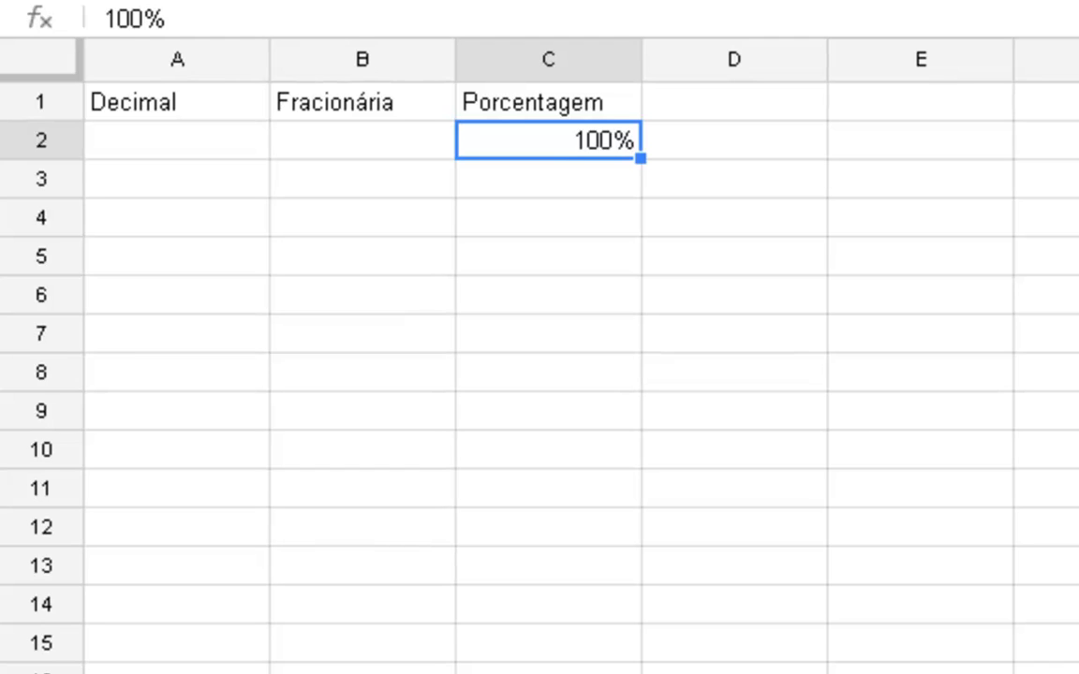
- Enter the decimal 1 in cell A2 and the fraction 1/1 as text in cell B2
{"action": "key", "text": "Left"}
{"action": "key", "text": "Left"}
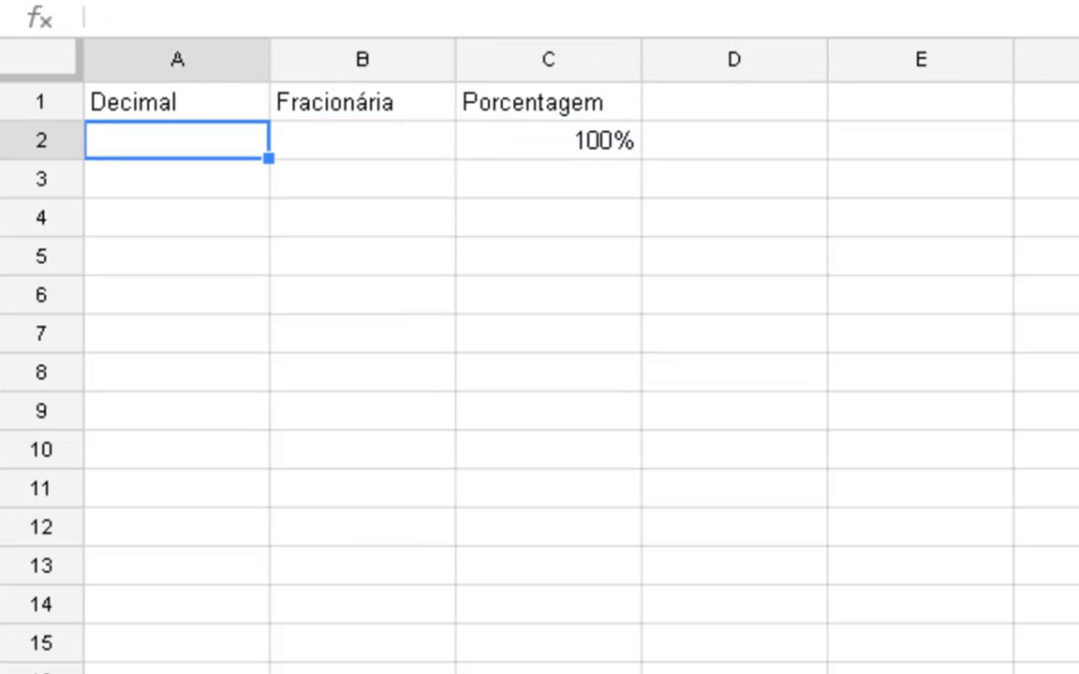
{"action": "type", "text": "1"}
{"action": "key", "text": "Return"}
{"action": "key", "text": "Up"}
{"action": "key", "text": "Right"}
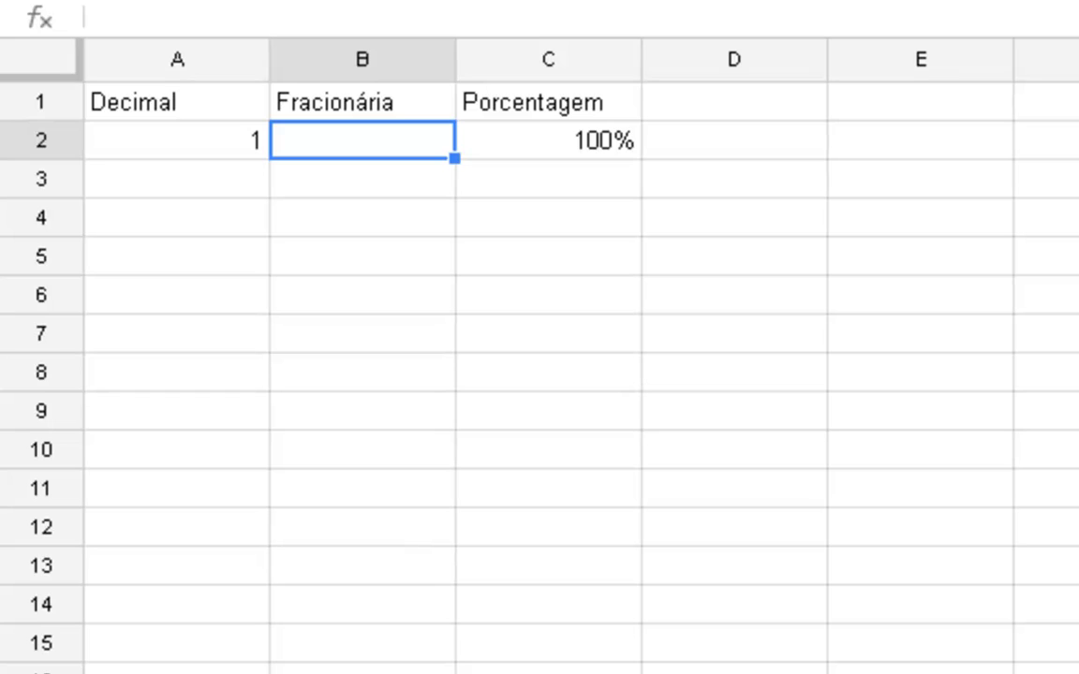
{"action": "type", "text": "'1/1"}
{"action": "key", "text": "Return"}
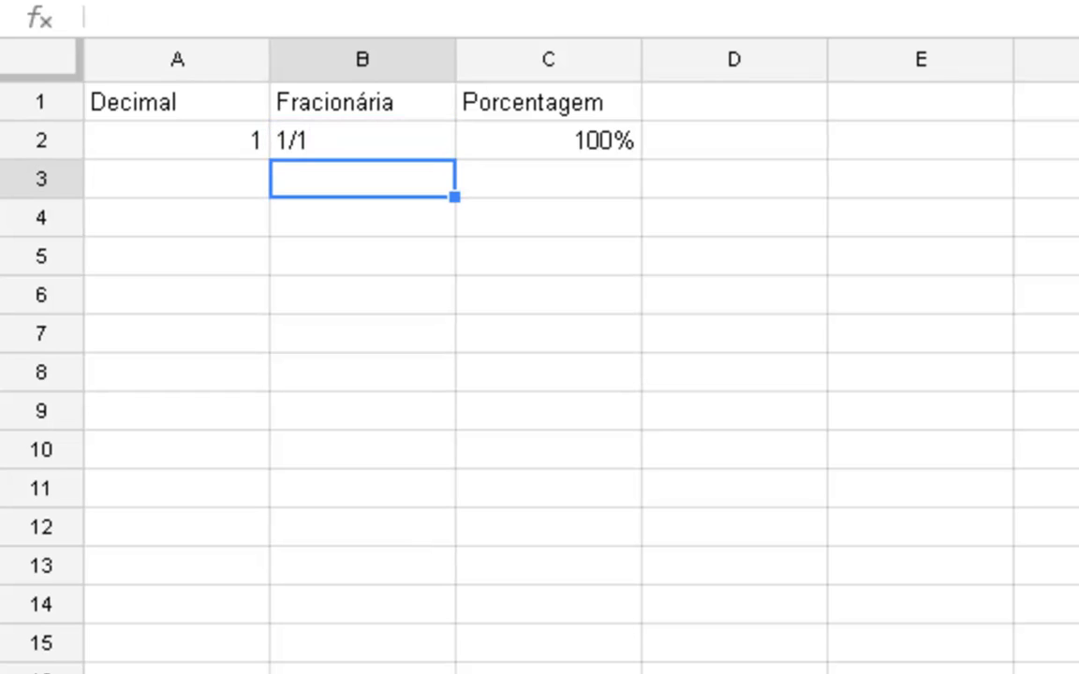
{"action": "key", "text": "Up"}
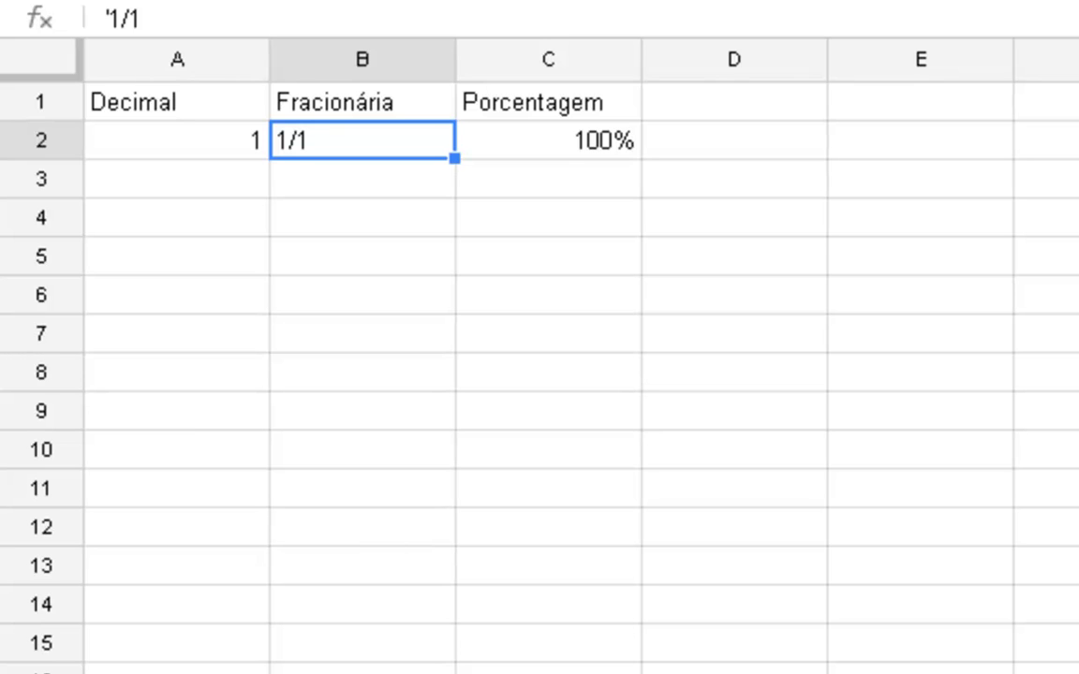
- Center the contents of columns A to C horizontally
{"action": "left_click_drag", "start_coordinate": [503, 64], "coordinate": [232, 60]}
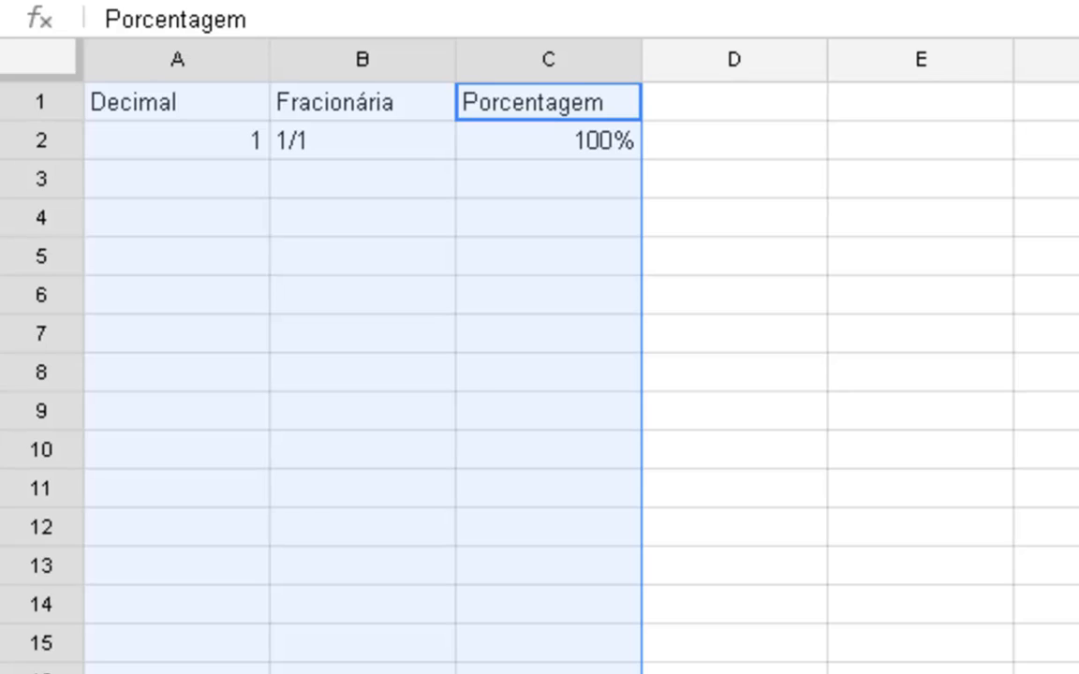
{"action": "key", "text": "ctrl+shift+e"}
{"action": "left_click", "coordinate": [553, 285]}
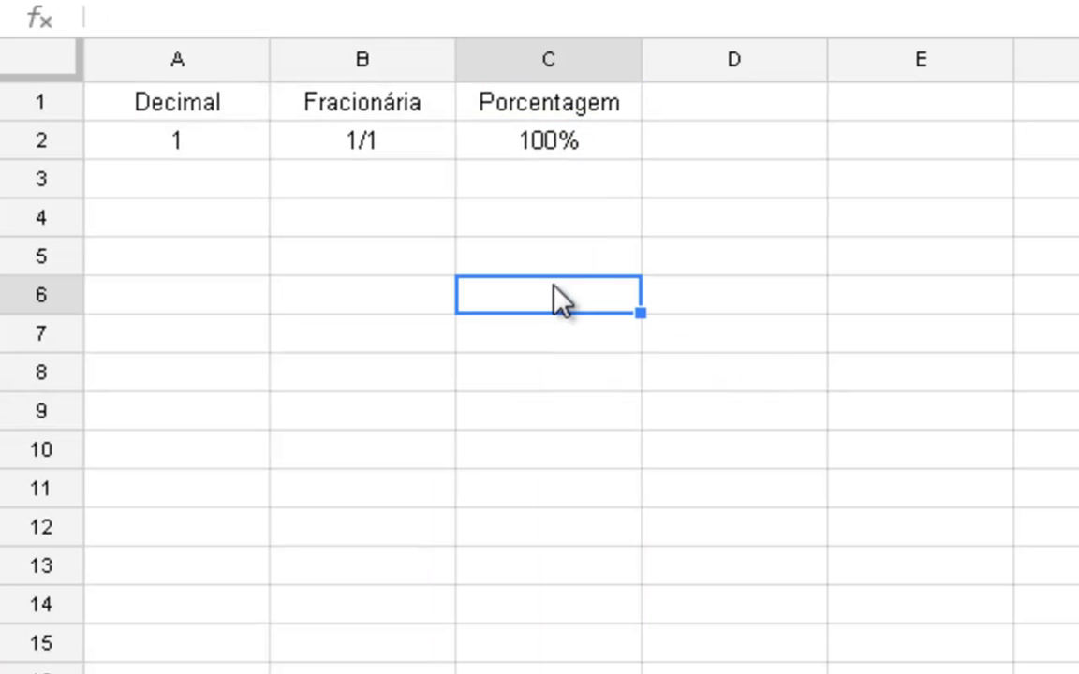
- Enter the fraction 1/2 as text in cell B3 under the Fracionária heading
{"action": "left_click", "coordinate": [563, 176]}
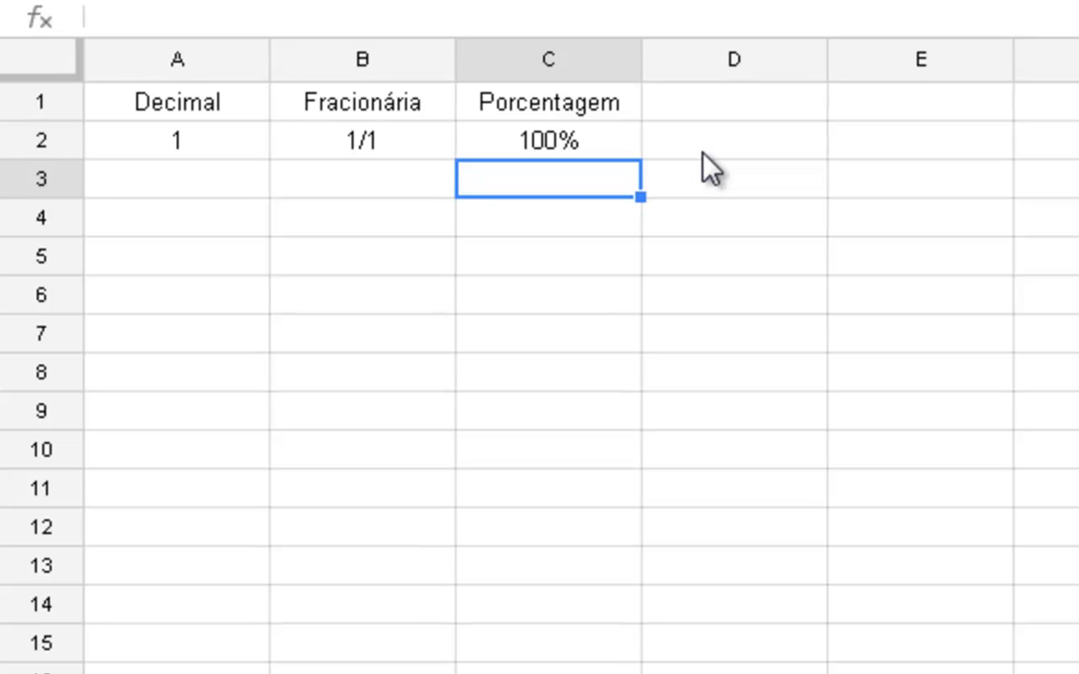
{"action": "key", "text": "Left"}
{"action": "key", "text": "Left"}
{"action": "key", "text": "Right"}
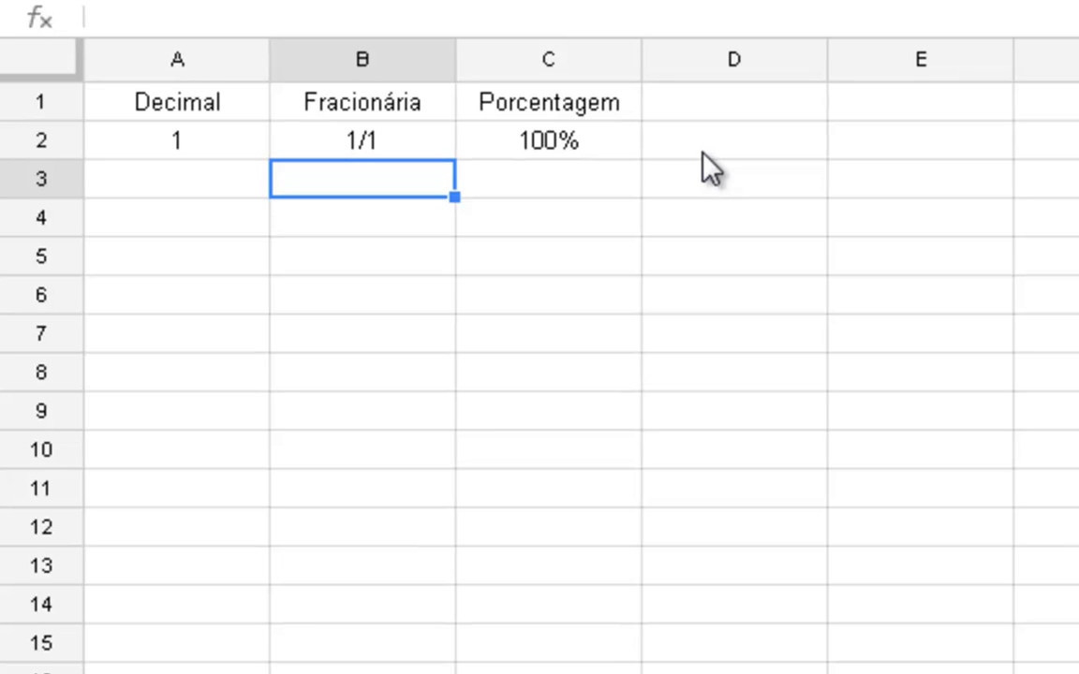
{"action": "type", "text": "'1/2"}
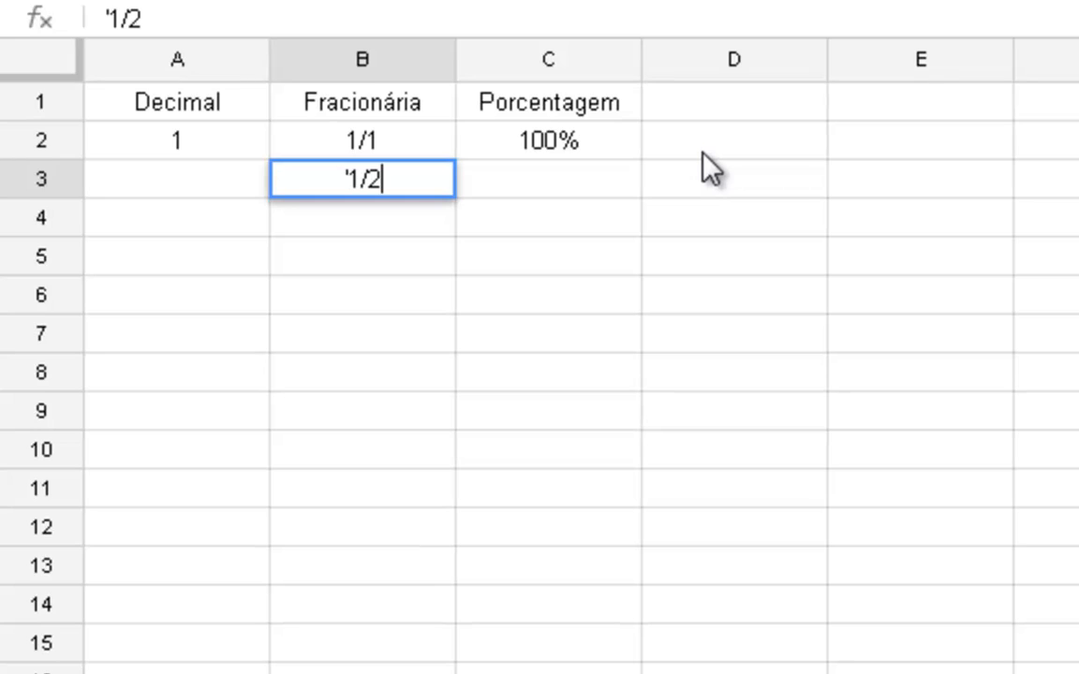
{"action": "key", "text": "Return"}
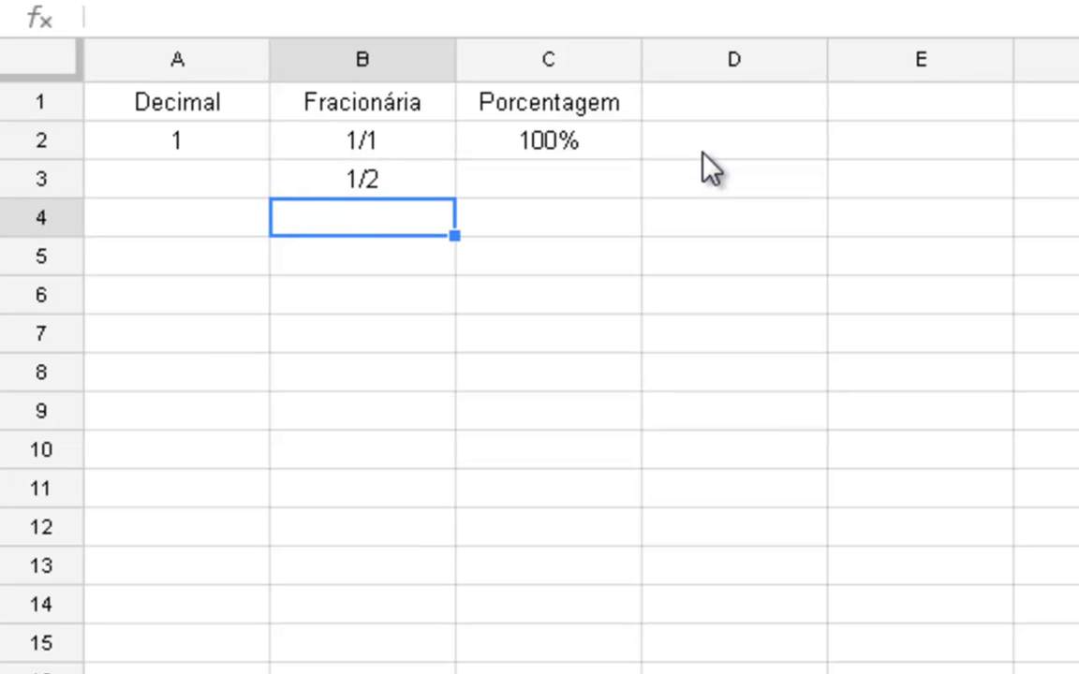
- Enter 50% in cell C3 under the Porcentagem heading, beside the fraction 1/2
{"action": "key", "text": "Up"}
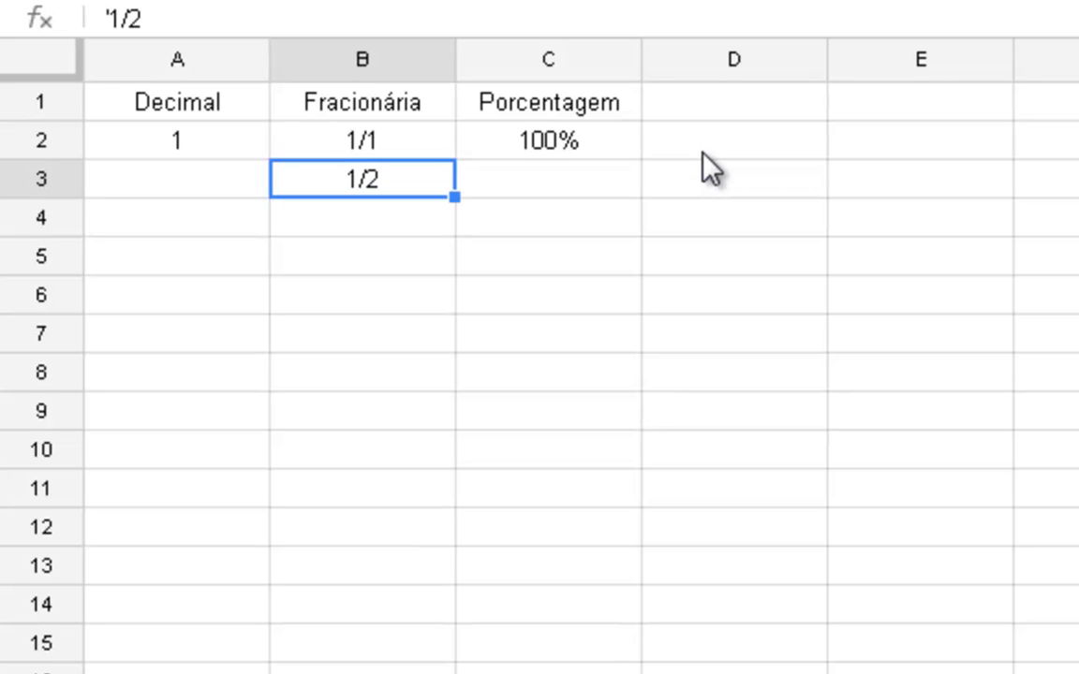
{"action": "key", "text": "Right"}
{"action": "type", "text": "5"}
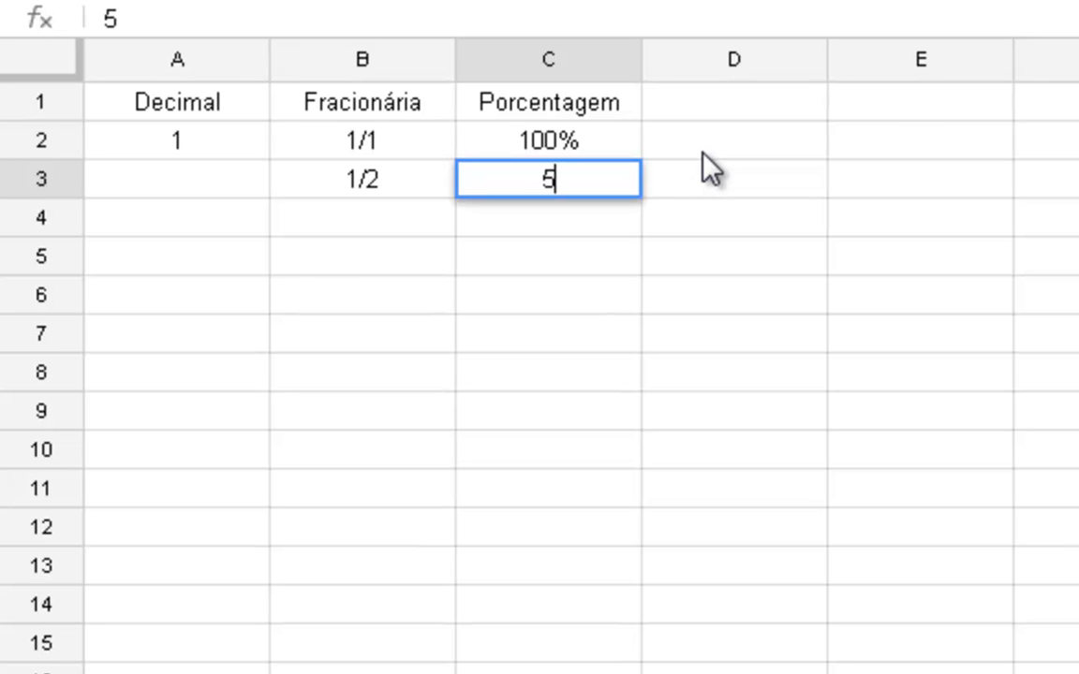
{"action": "type", "text": "0%"}
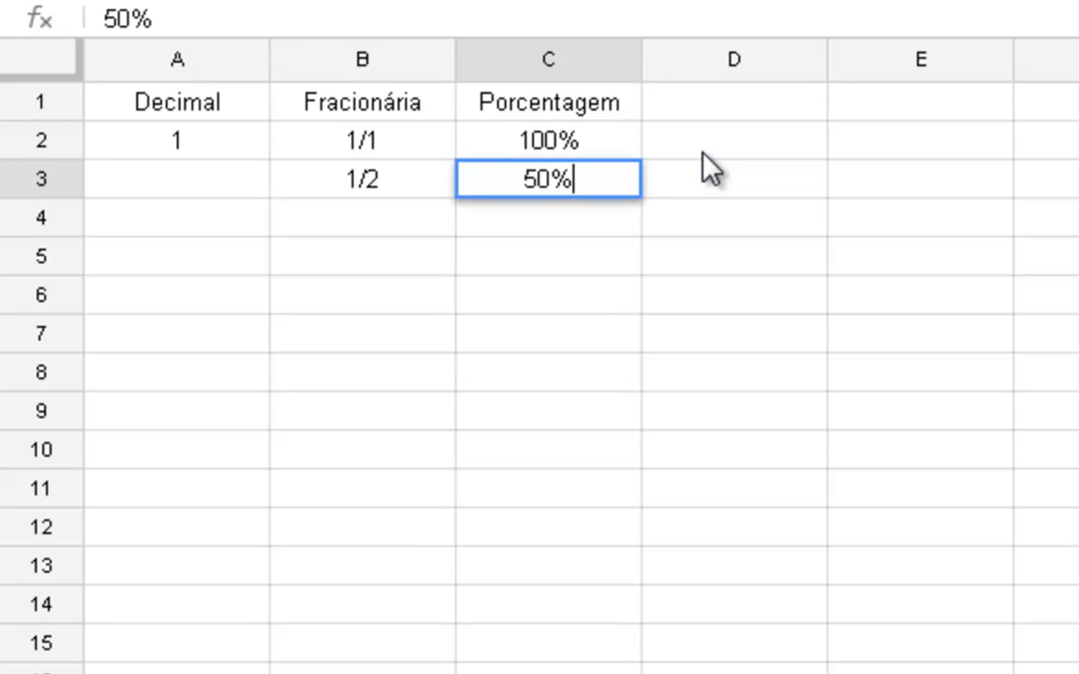
{"action": "key", "text": "Return"}
- Enter the decimal 0,5 in cell A3 under the Decimal heading
{"action": "key", "text": "Up"}
{"action": "key", "text": "Left"}
{"action": "key", "text": "Left"}
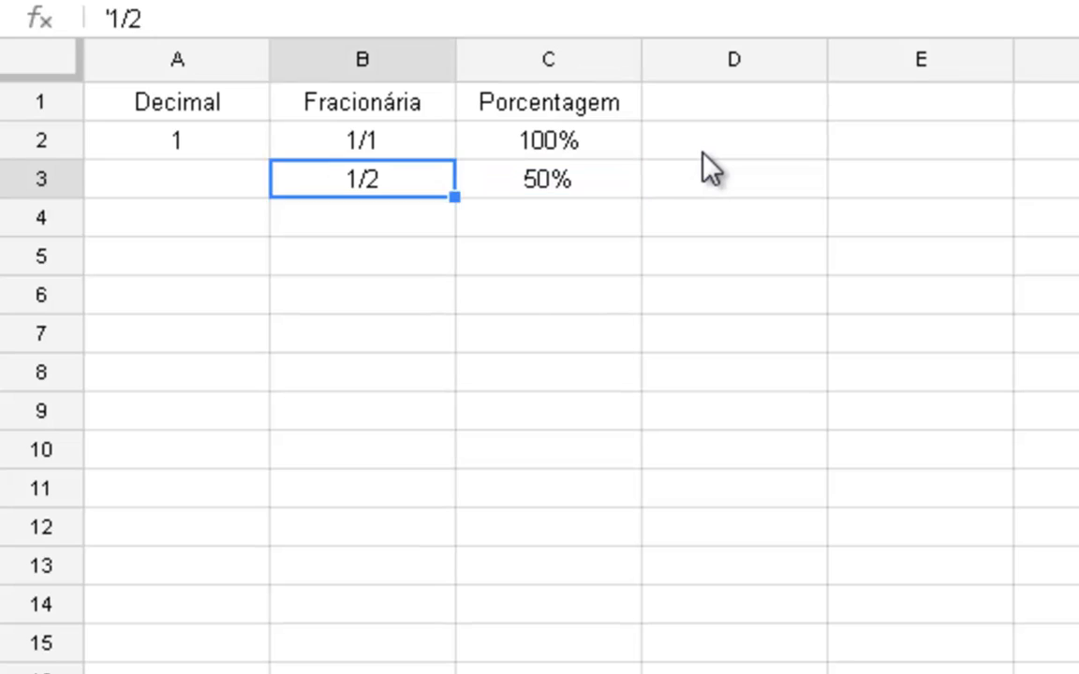
{"action": "type", "text": "0,5"}
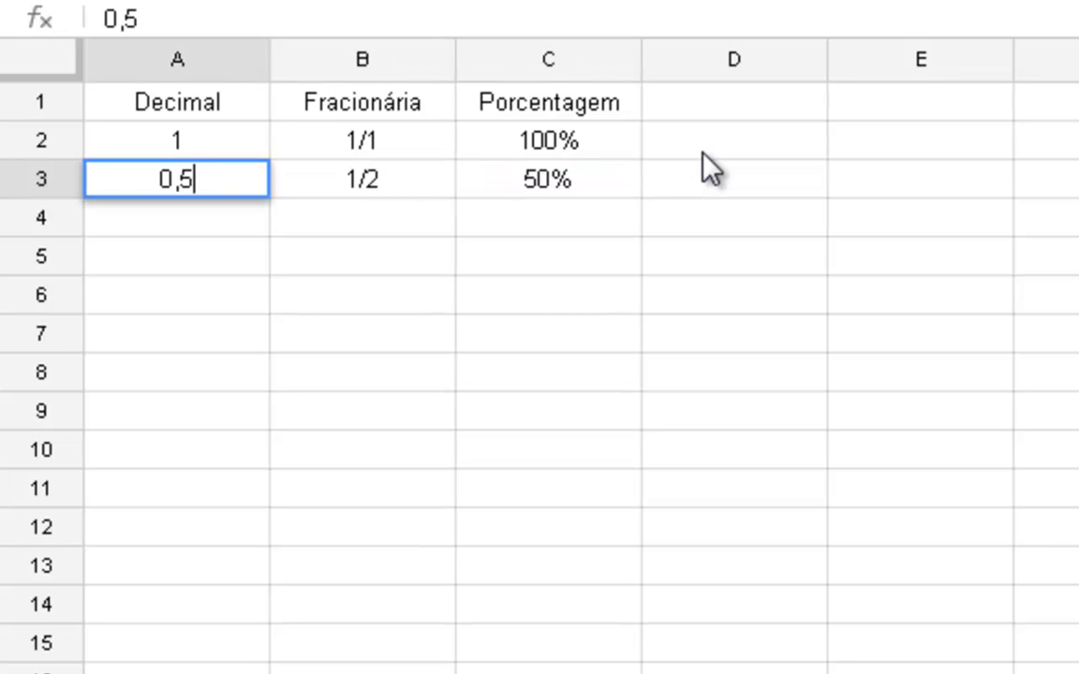
{"action": "key", "text": "Return"}
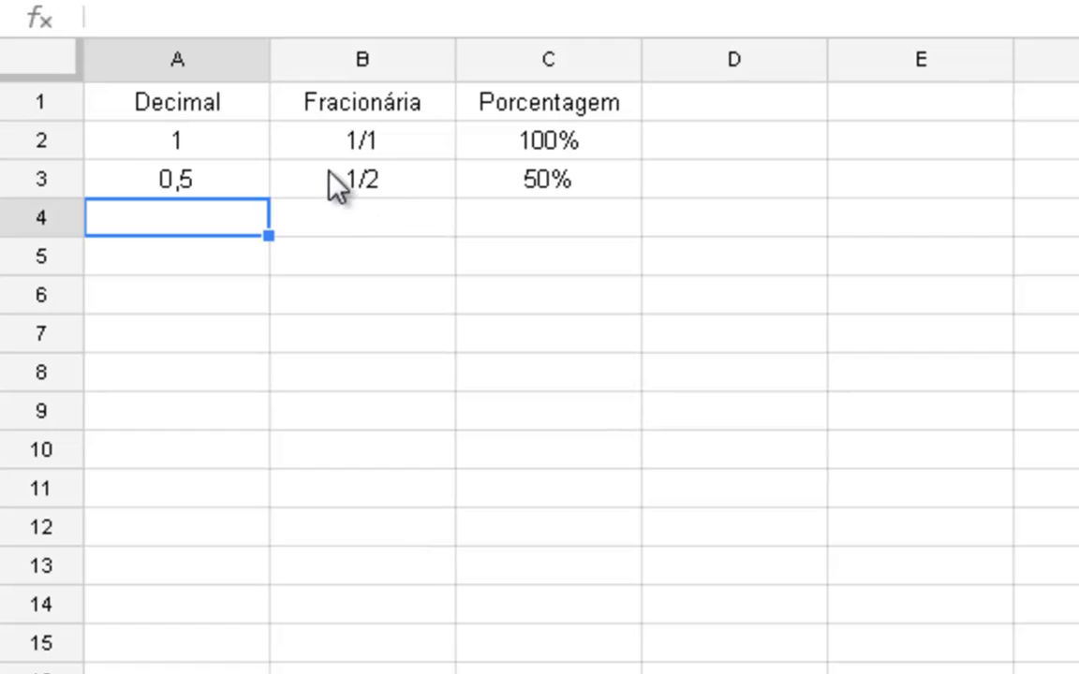
- Check the decimal form of one half with the formula =1/2 in cell E3 and clear that cell
{"action": "left_click", "coordinate": [997, 168]}
{"action": "type", "text": "="}
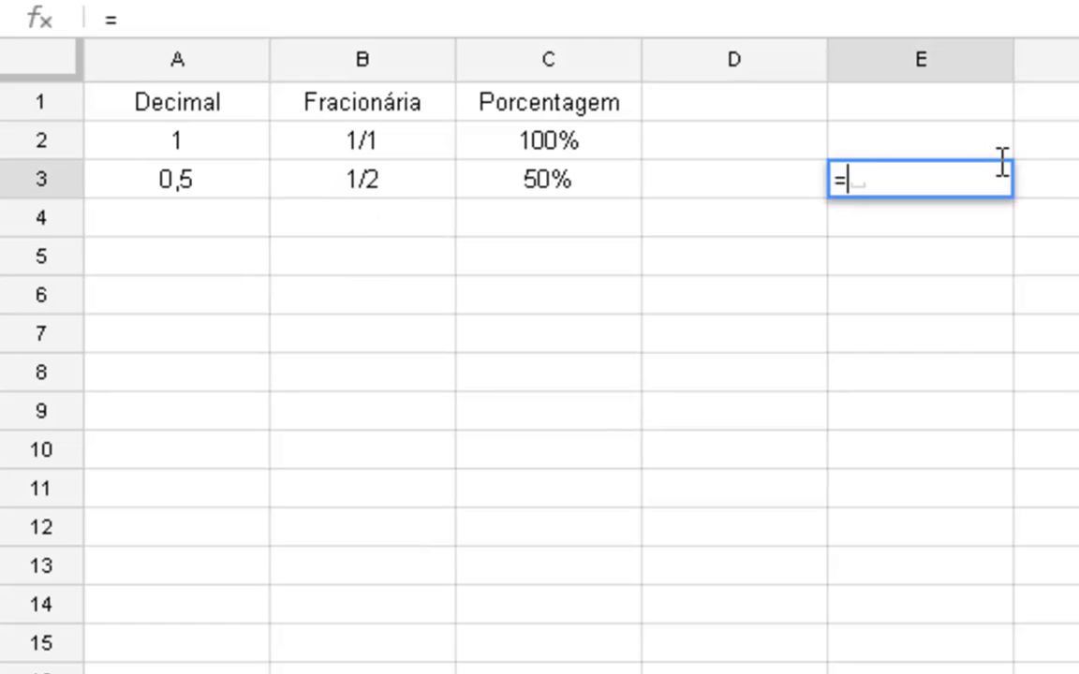
{"action": "type", "text": "1/2"}
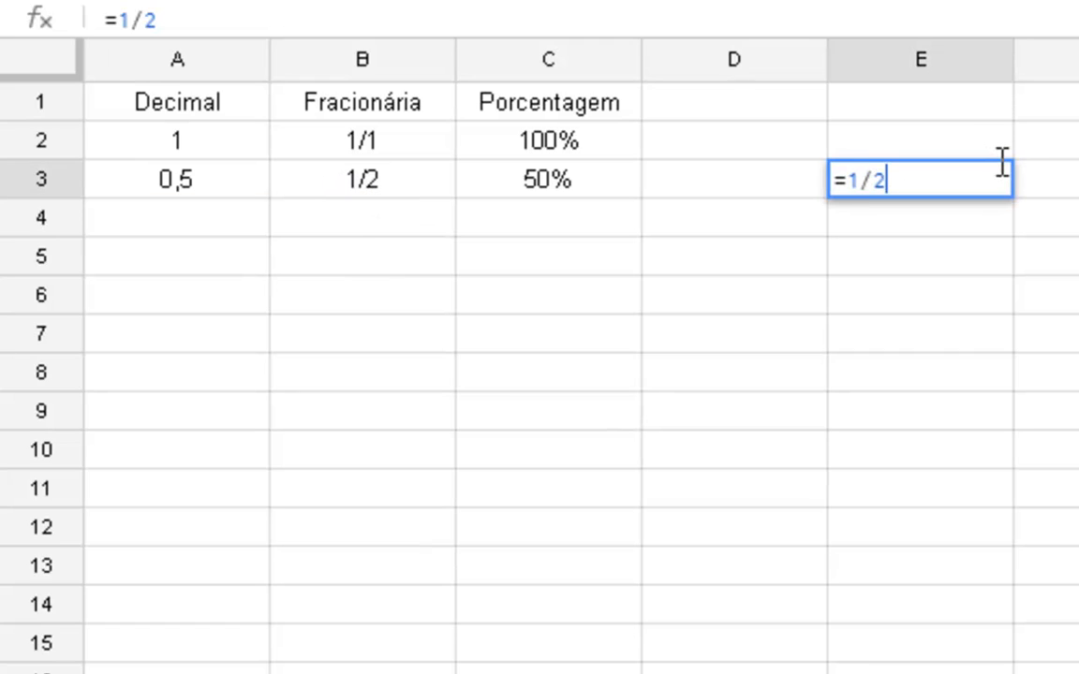
{"action": "key", "text": "Return"}
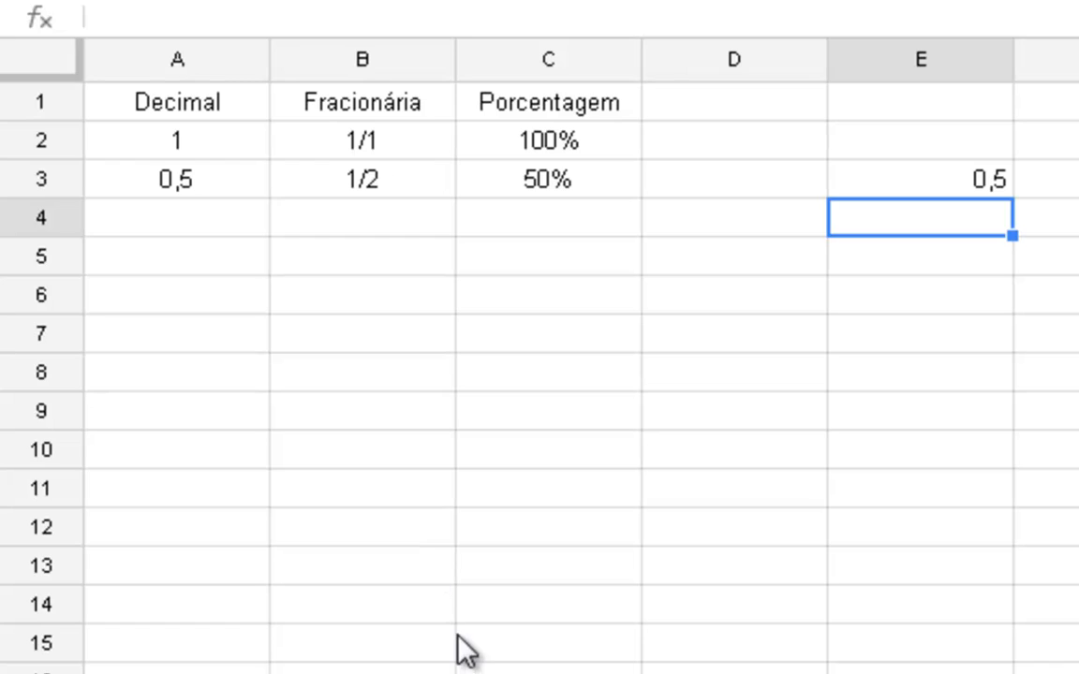
{"action": "key", "text": "Up"}
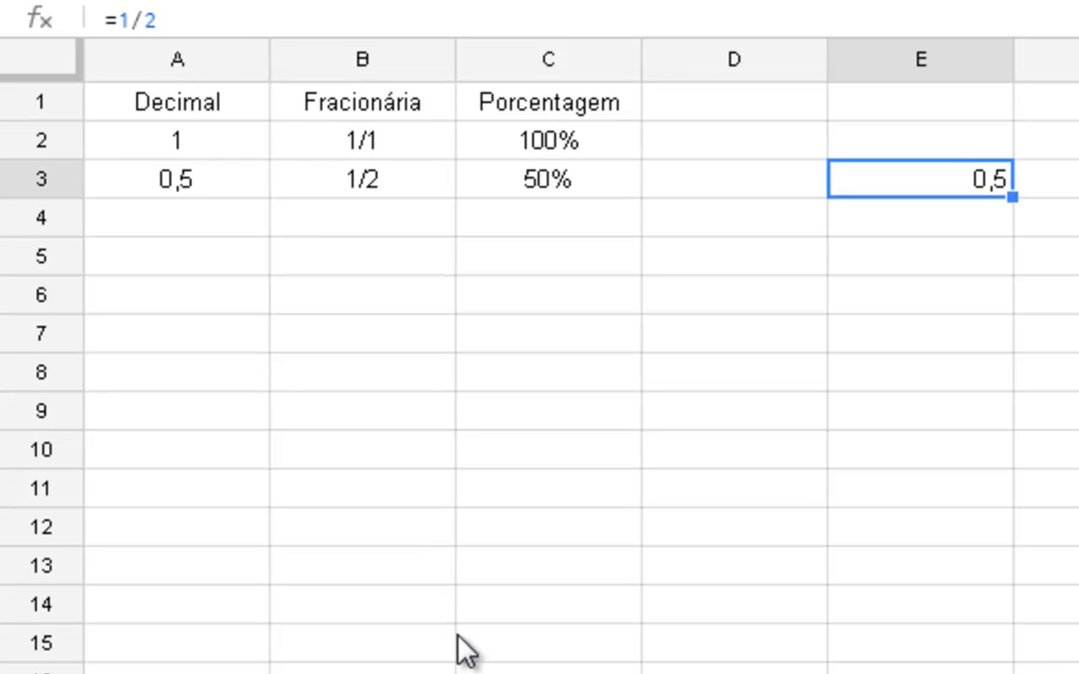
- Enter the fraction 1/4 as text in cell B4 under the Fracionária heading
{"action": "key", "text": "Left"}
{"action": "key", "text": "Left"}
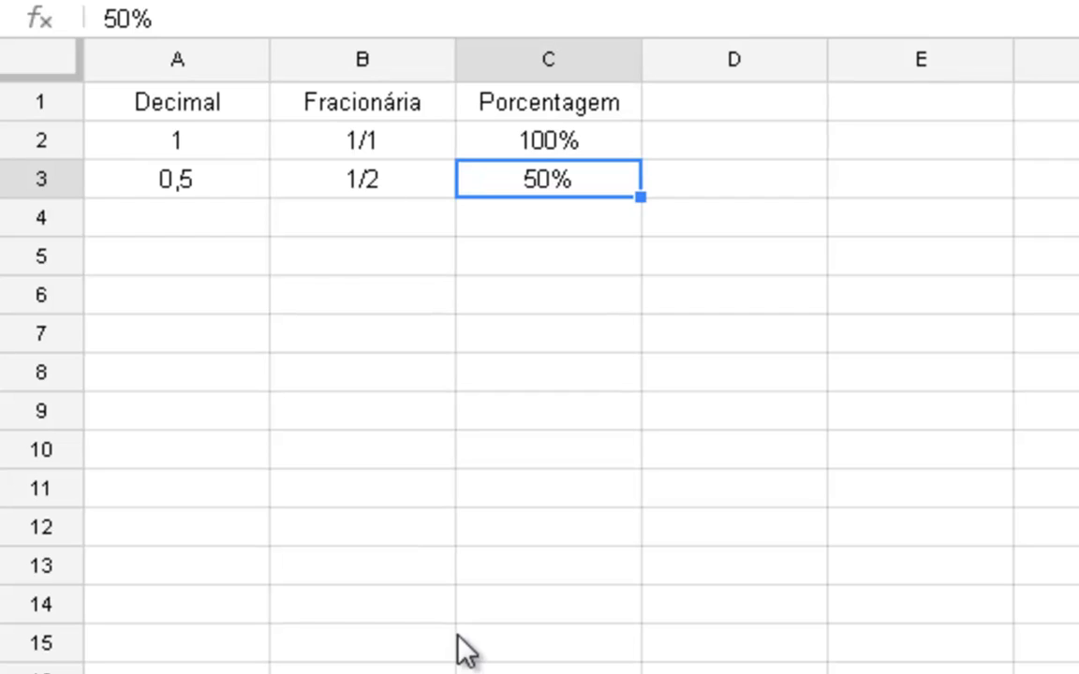
{"action": "key", "text": "Down"}
{"action": "key", "text": "Left"}
{"action": "type", "text": "'"}
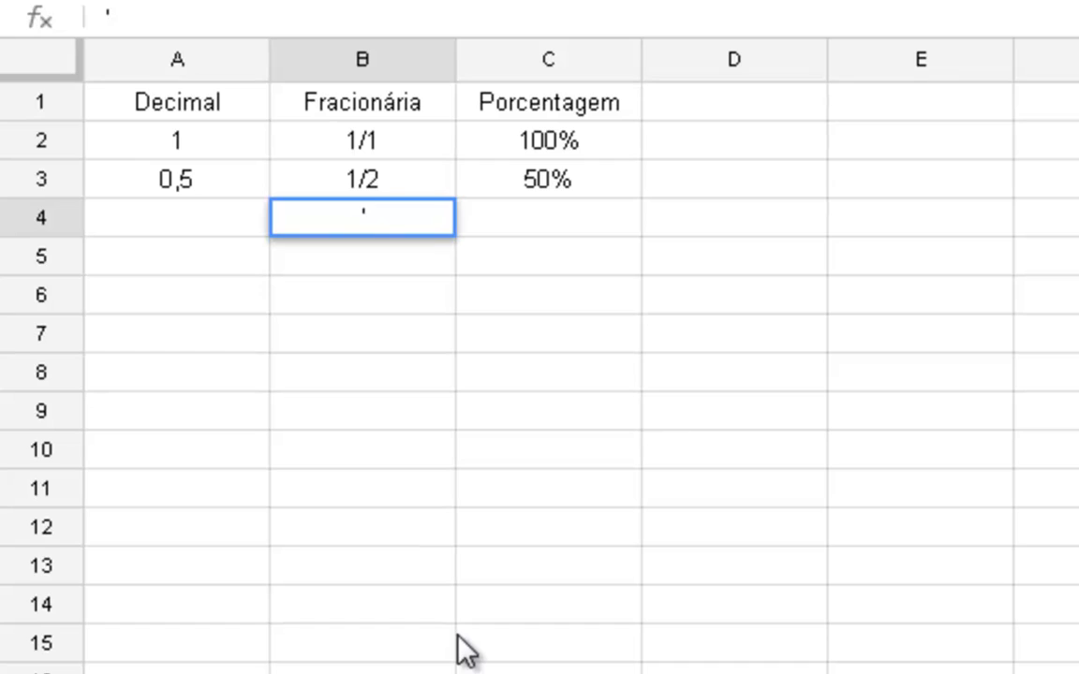
{"action": "type", "text": "1/4"}
{"action": "key", "text": "Return"}
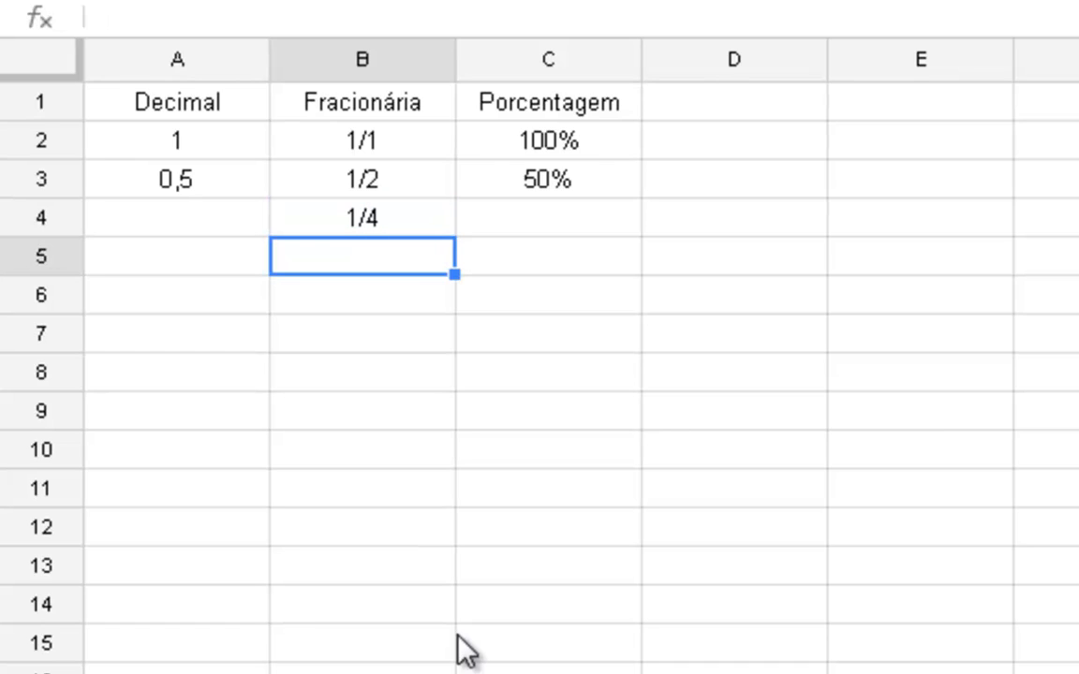
- Enter 25% in cell C4 as the percentage form of 1/4
{"action": "key", "text": "Up"}
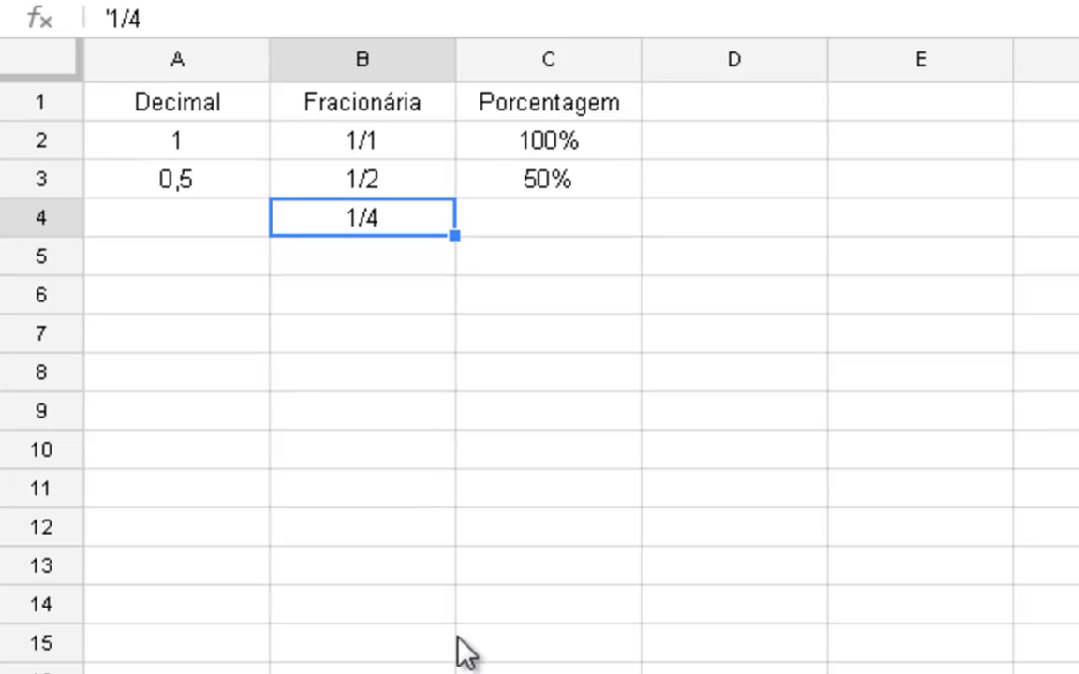
{"action": "key", "text": "Right"}
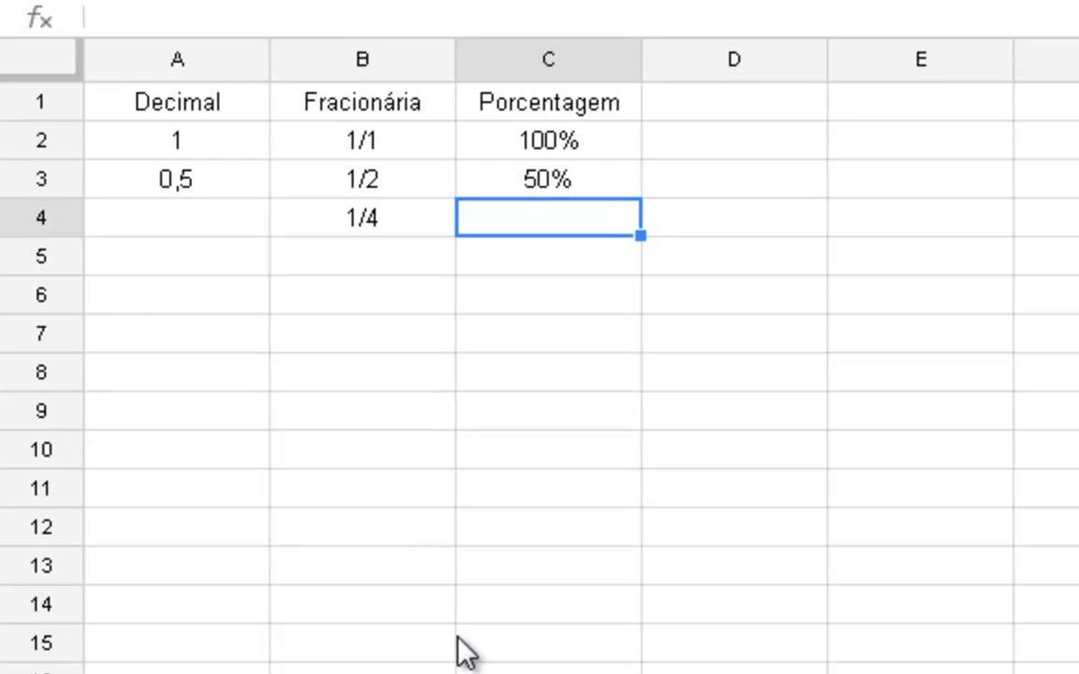
{"action": "type", "text": "25%"}
{"action": "key", "text": "Return"}
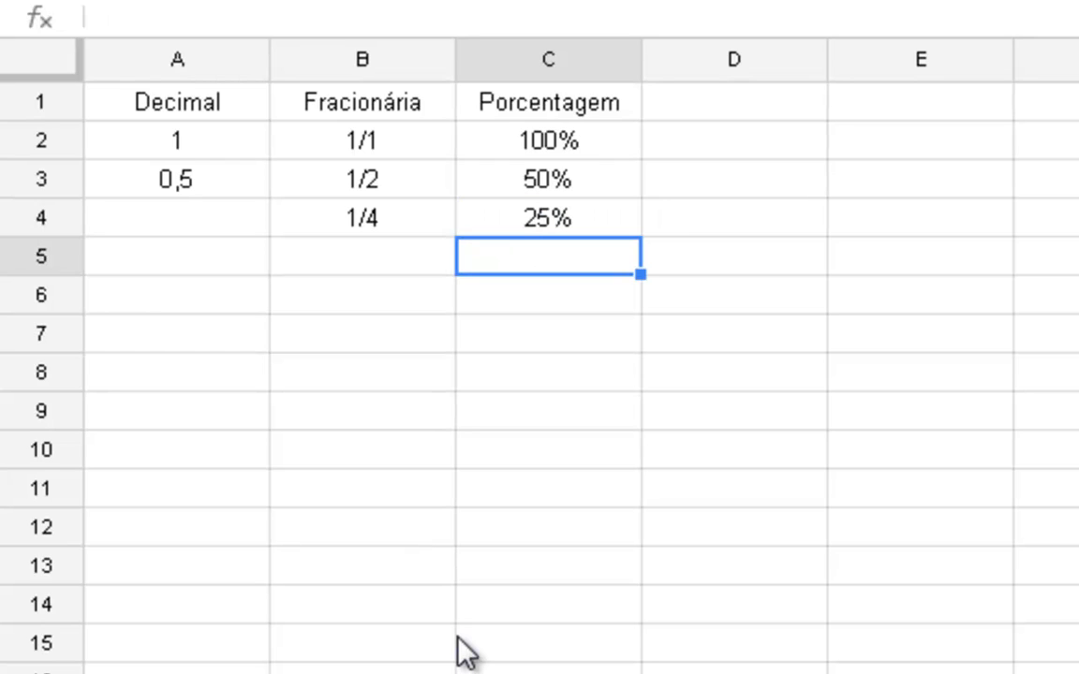
- Calculate the decimal form of one quarter in cell A4 with the formula =1/4
{"action": "key", "text": "Left"}
{"action": "key", "text": "Left"}
{"action": "key", "text": "Up"}
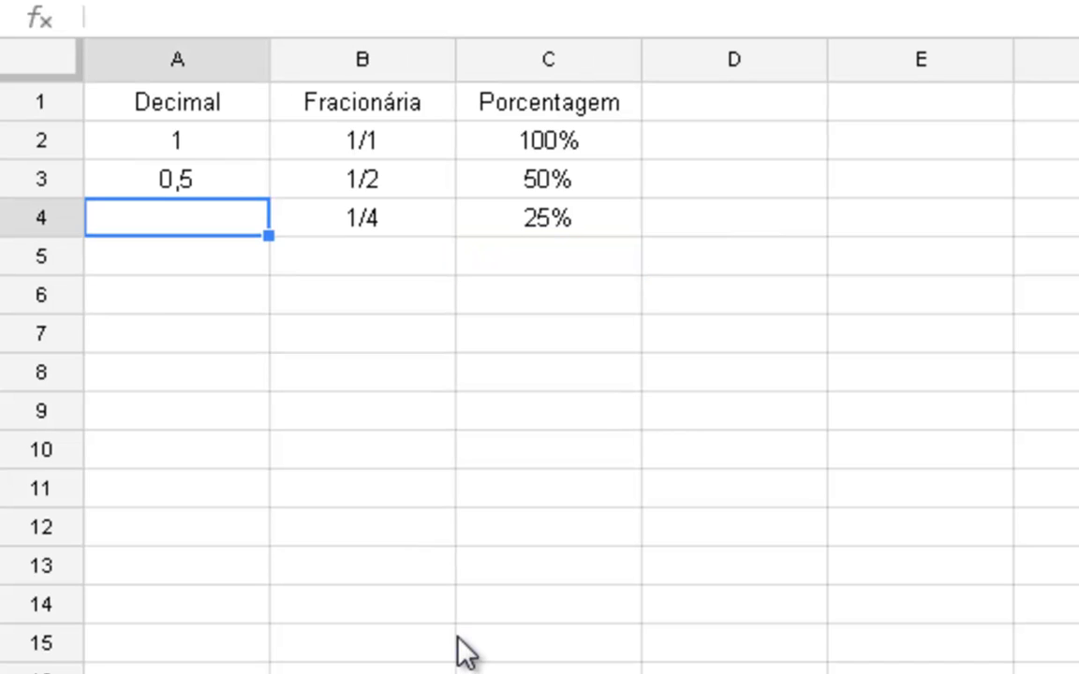
{"action": "type", "text": "="}
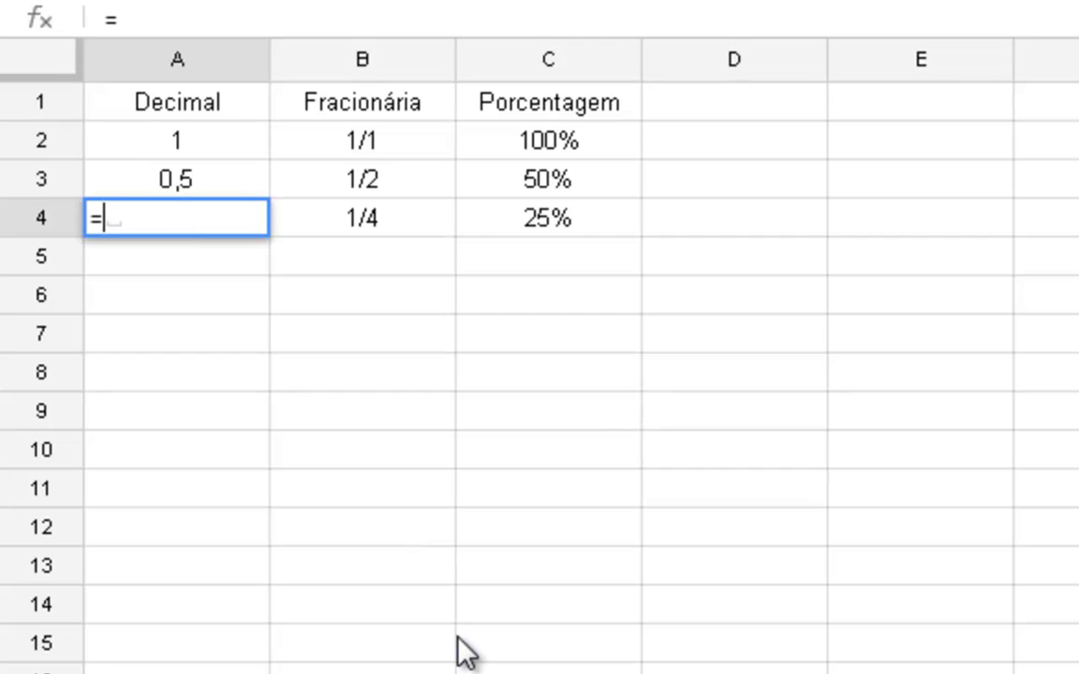
{"action": "type", "text": "1/4"}
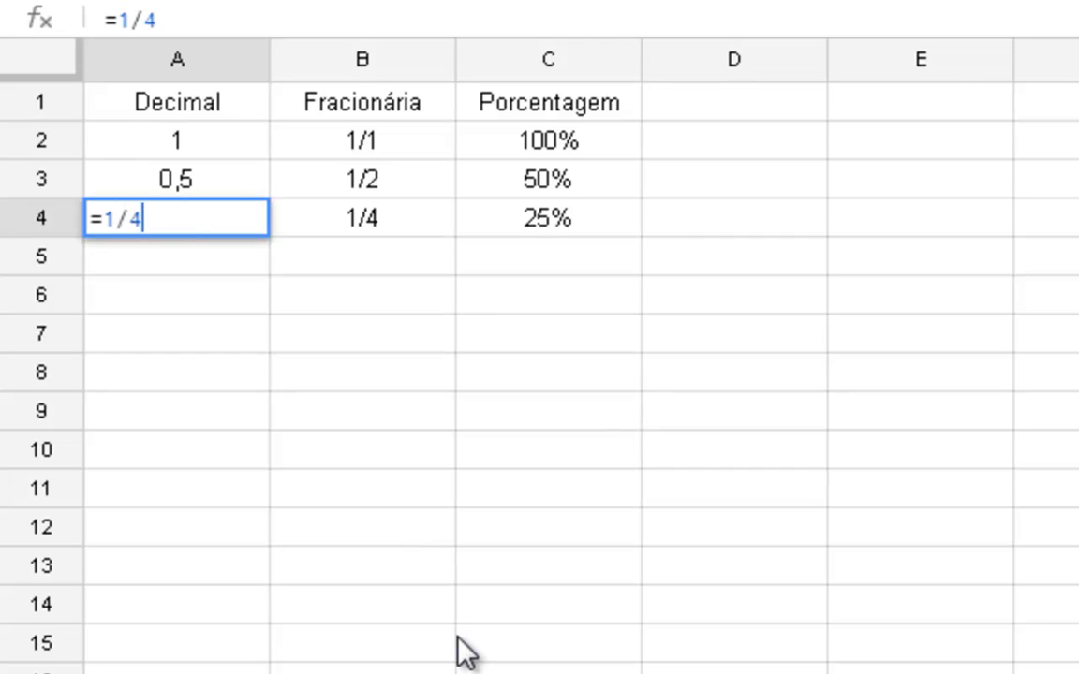
{"action": "key", "text": "Return"}
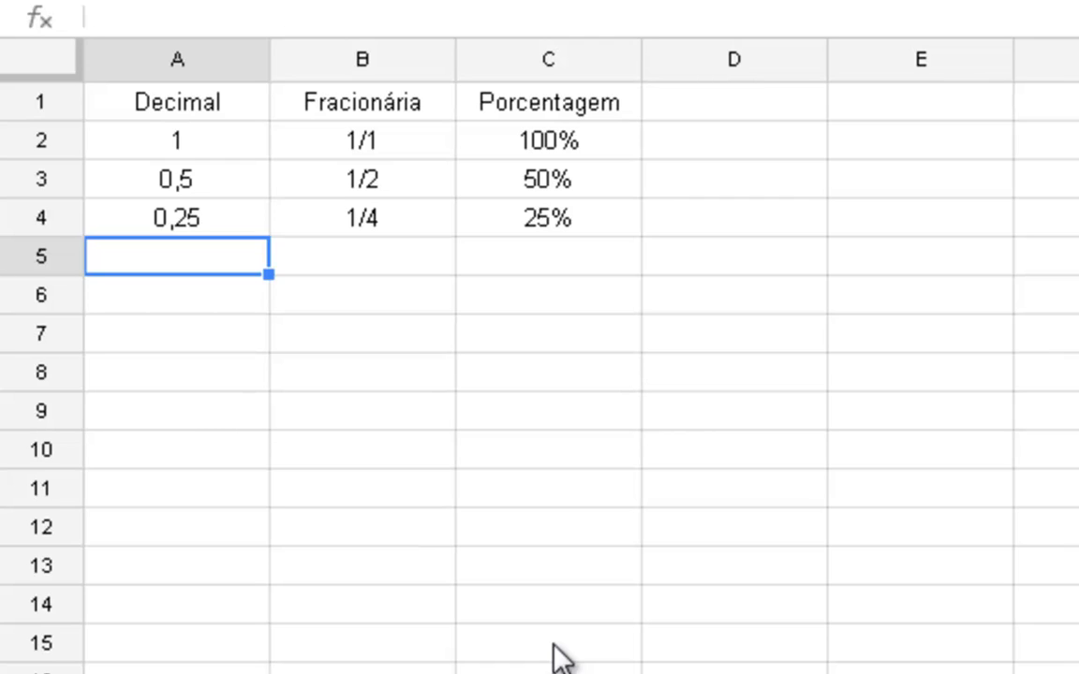
- Enter 10% in cell C5 under the Porcentagem heading
{"action": "key", "text": "Right"}
{"action": "key", "text": "Right"}
{"action": "type", "text": "10"}
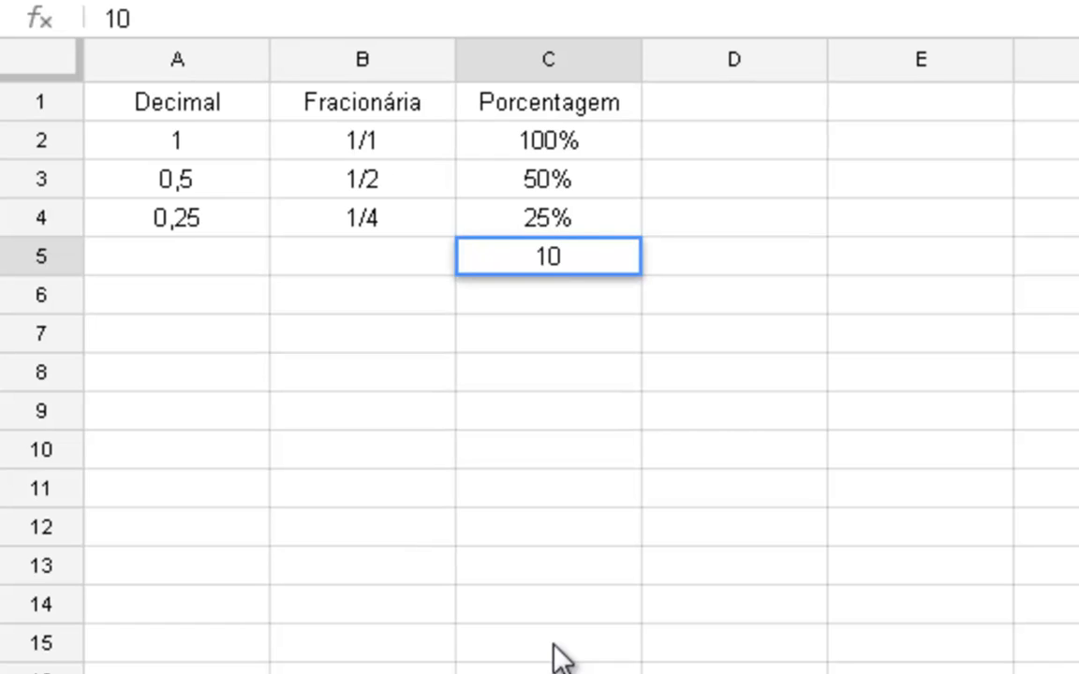
{"action": "key", "text": "Return"}
- Enter the fraction 1/10 as text in cell B5 under the Fracionária heading
{"action": "key", "text": "Up"}
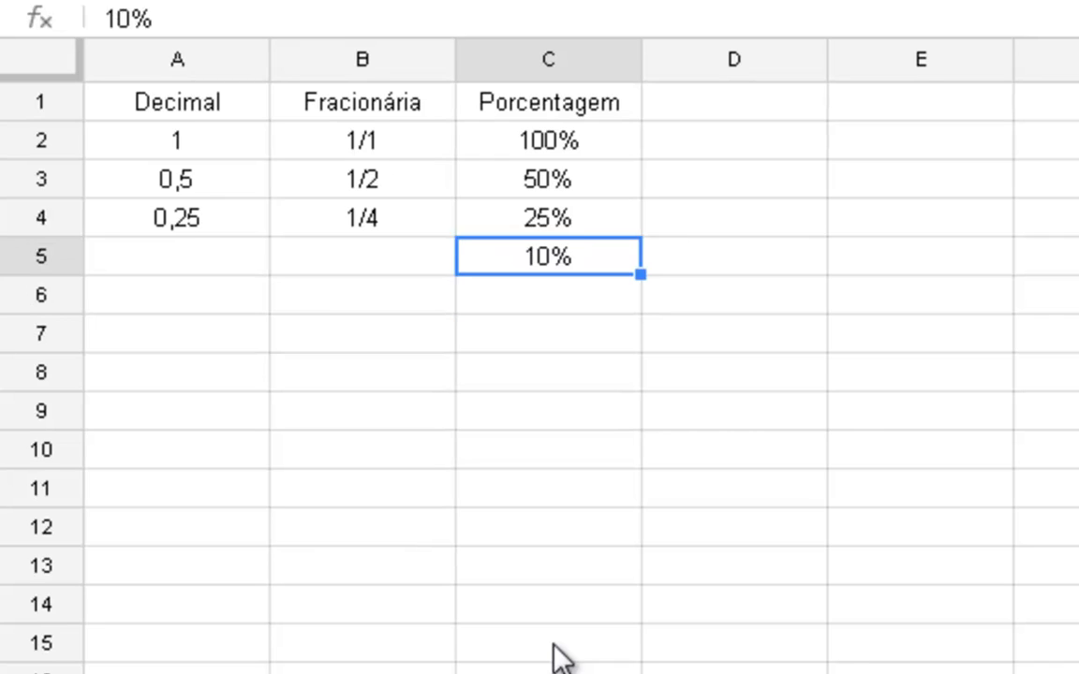
{"action": "key", "text": "Left"}
{"action": "type", "text": "'"}
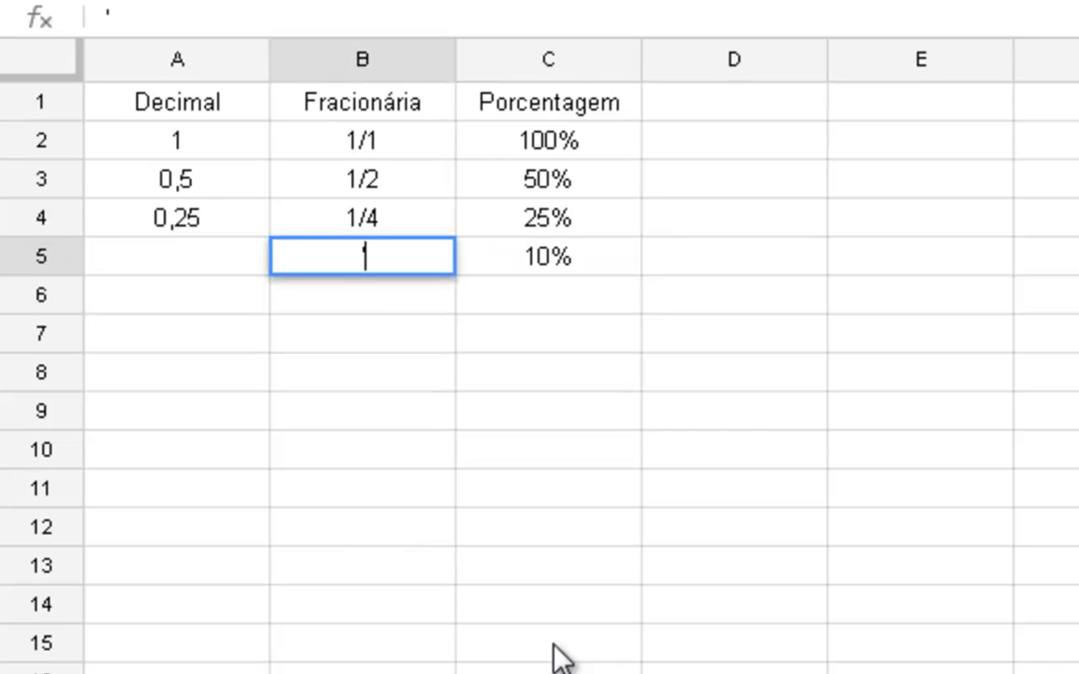
{"action": "type", "text": "1/10"}
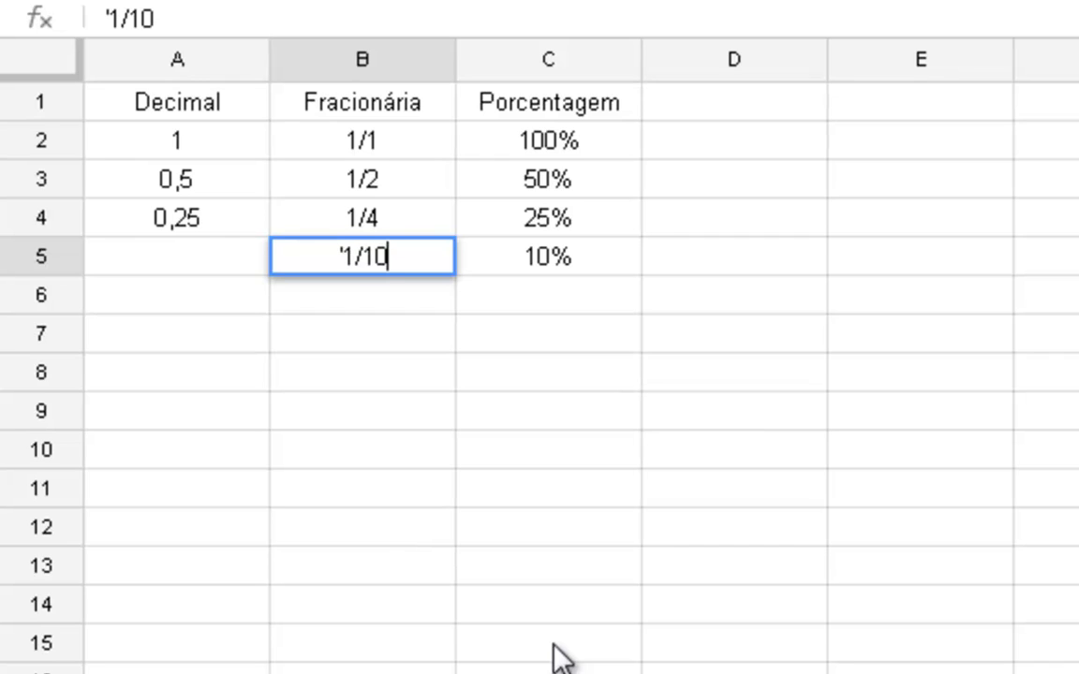
{"action": "key", "text": "Return"}
- Calculate the decimal form of one tenth in cell A5 with the formula =1/10
{"action": "key", "text": "Up"}
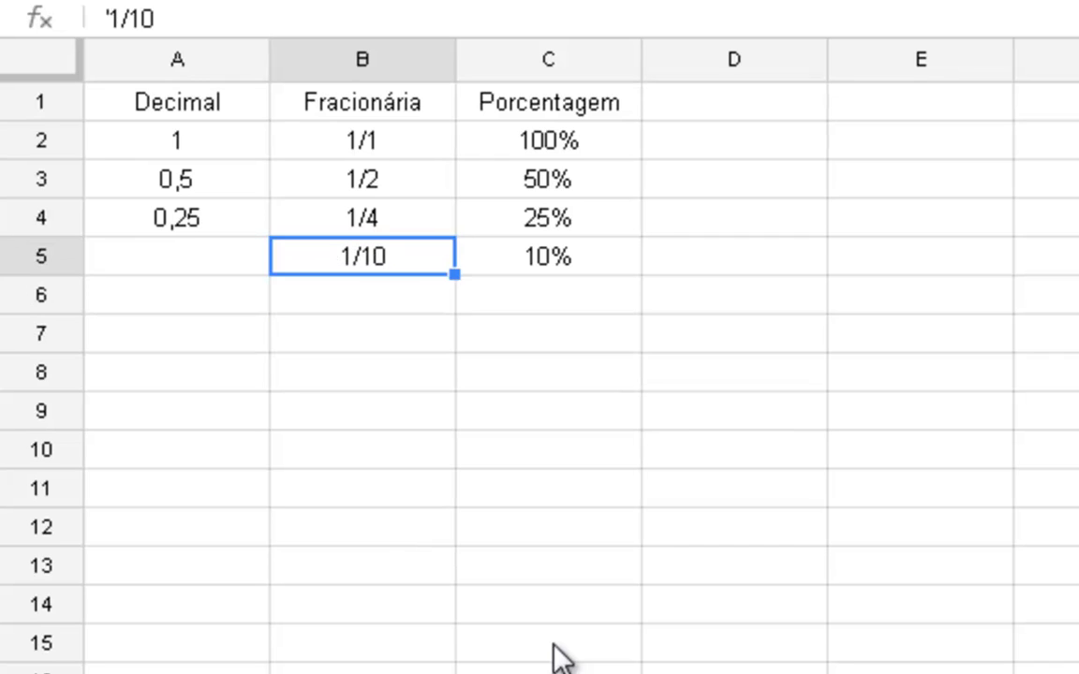
{"action": "key", "text": "Left"}
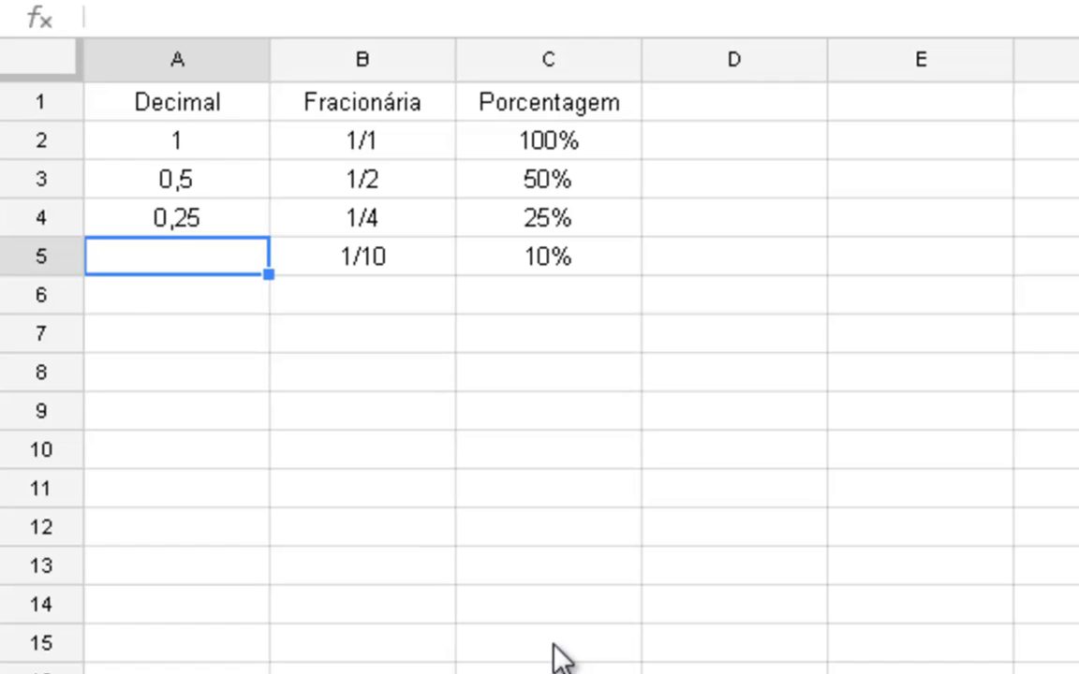
{"action": "type", "text": "=1/10"}
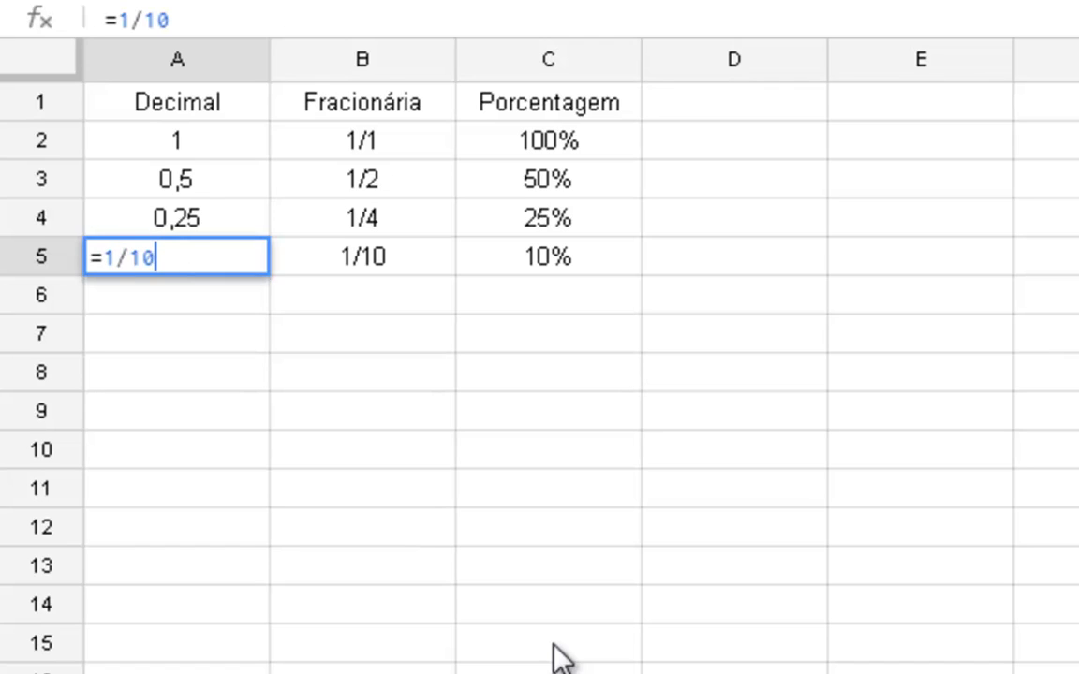
{"action": "key", "text": "Return"}
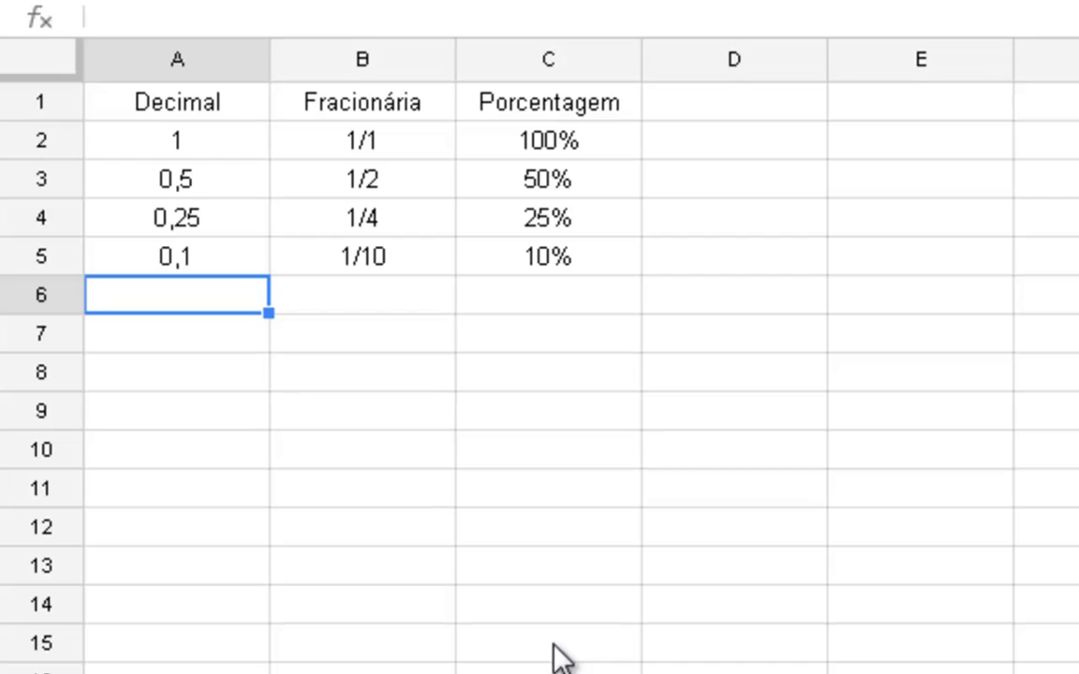
- Enter 1% in cell C6 under the Porcentagem heading
{"action": "key", "text": "Right"}
{"action": "key", "text": "Right"}
{"action": "type", "text": "1"}
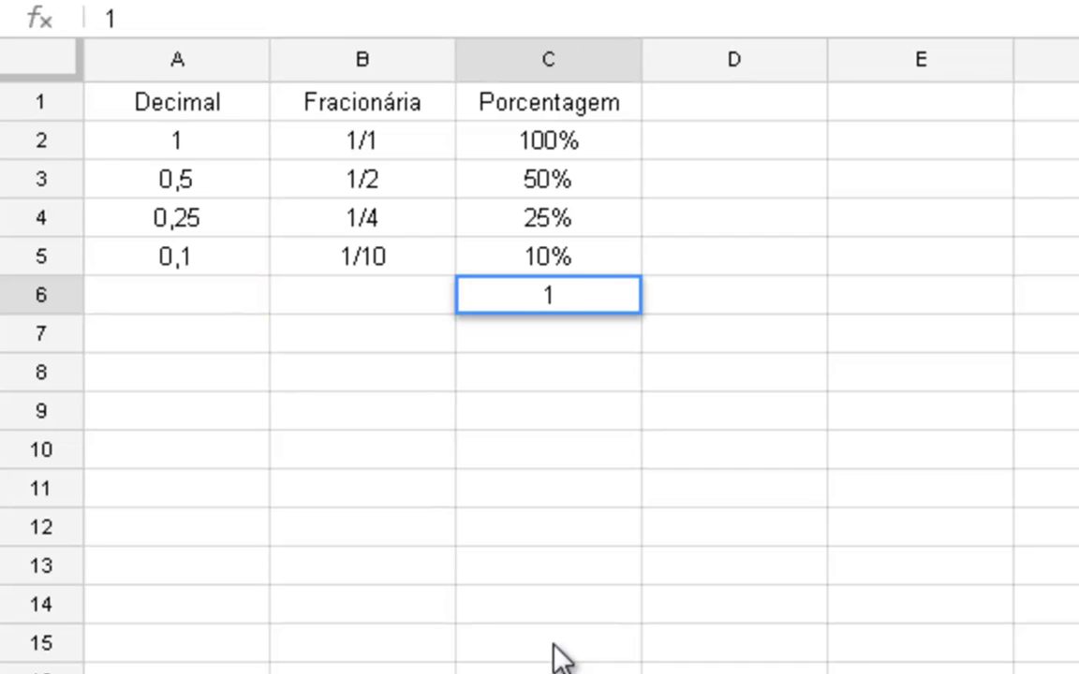
{"action": "type", "text": "%"}
{"action": "key", "text": "Return"}
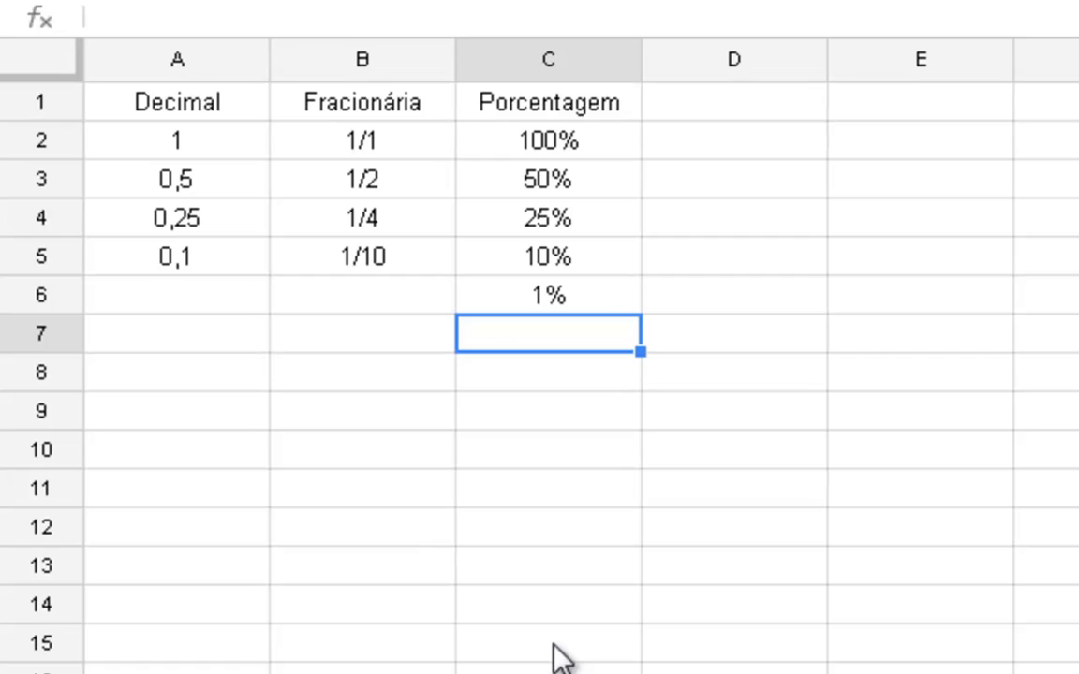
- Enter the fraction 1/100 as text in cell B6 under the Fracionária heading
{"action": "key", "text": "Up"}
{"action": "key", "text": "Left"}
{"action": "type", "text": "'1/100"}
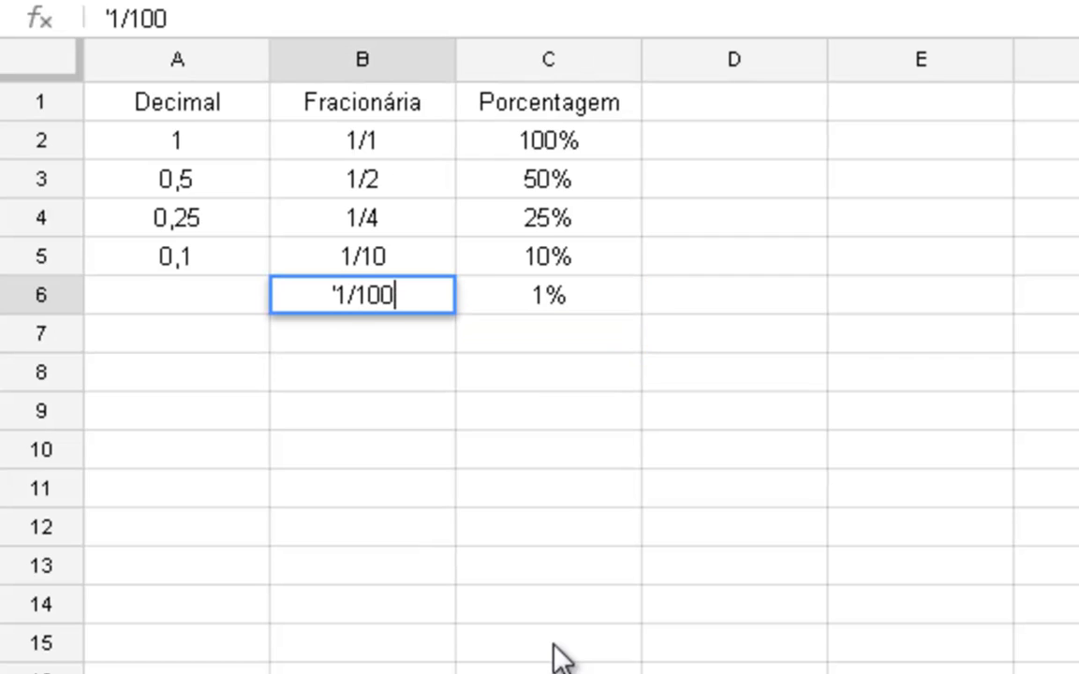
{"action": "key", "text": "Return"}
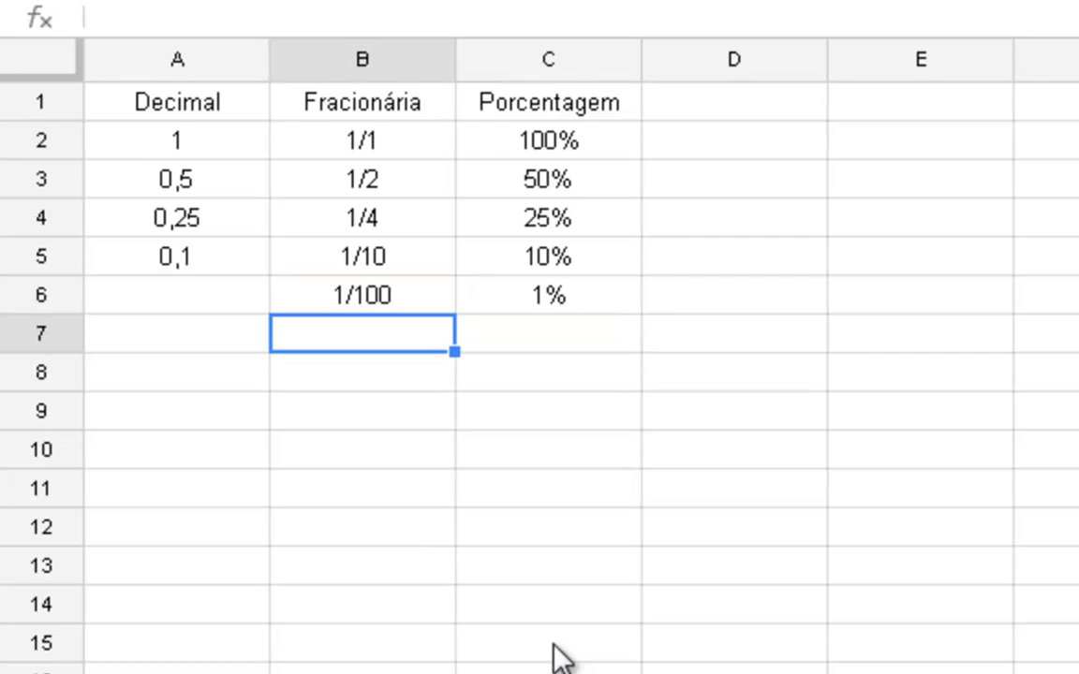
- Calculate the decimal form of one hundredth in cell A6 with the formula =1/100
{"action": "key", "text": "Up"}
{"action": "key", "text": "Left"}
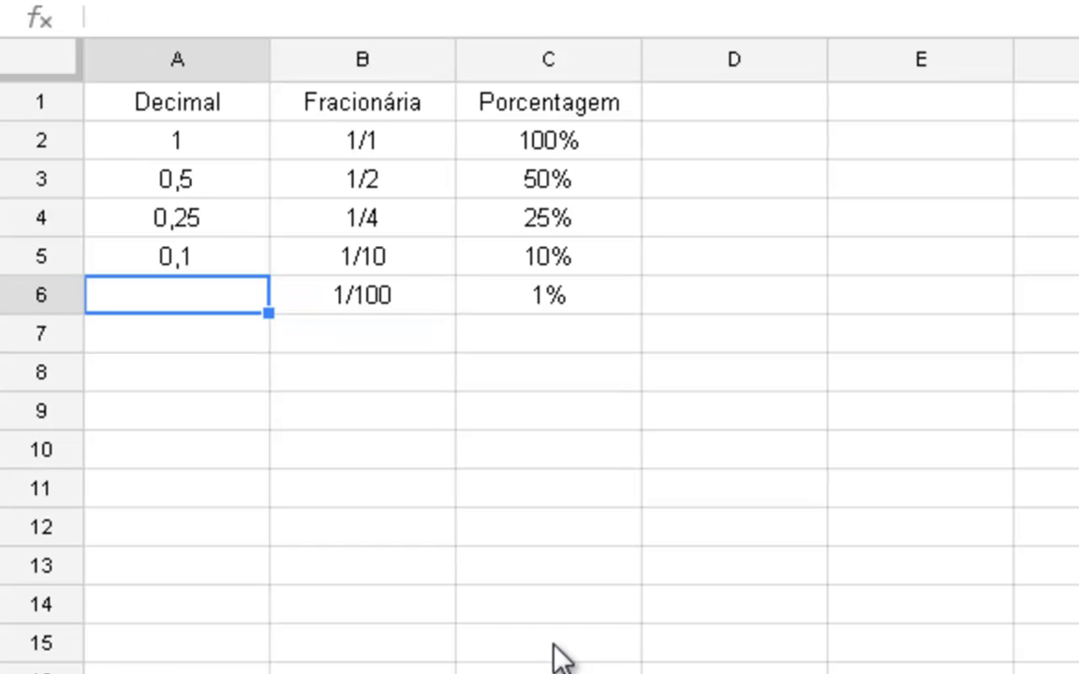
{"action": "type", "text": "="}
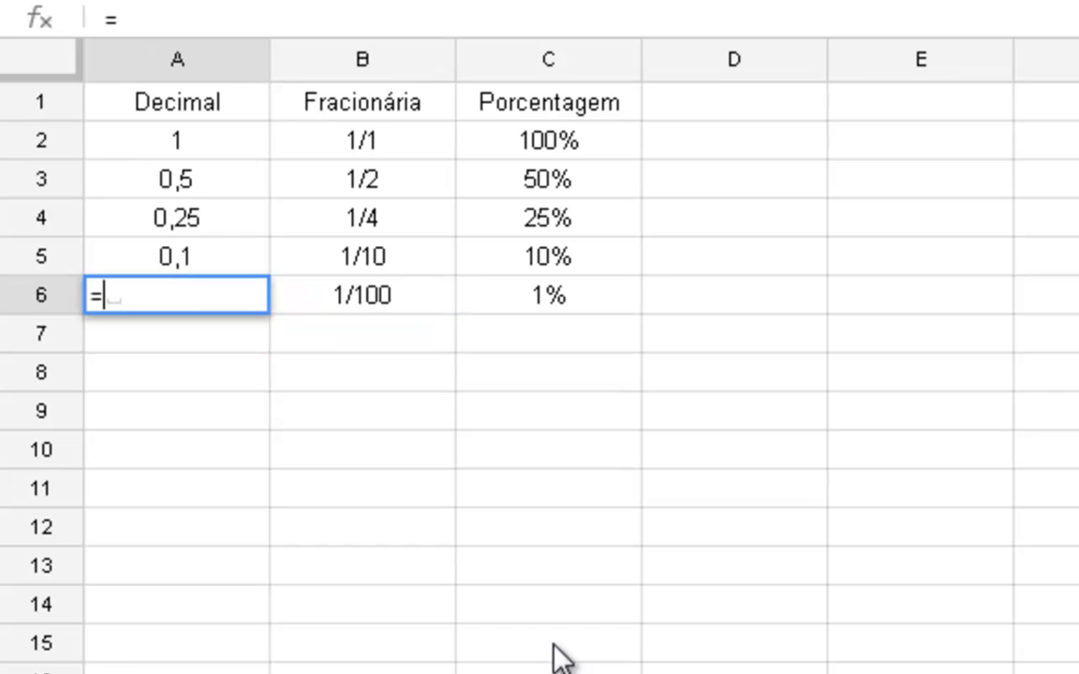
{"action": "type", "text": "1/100"}
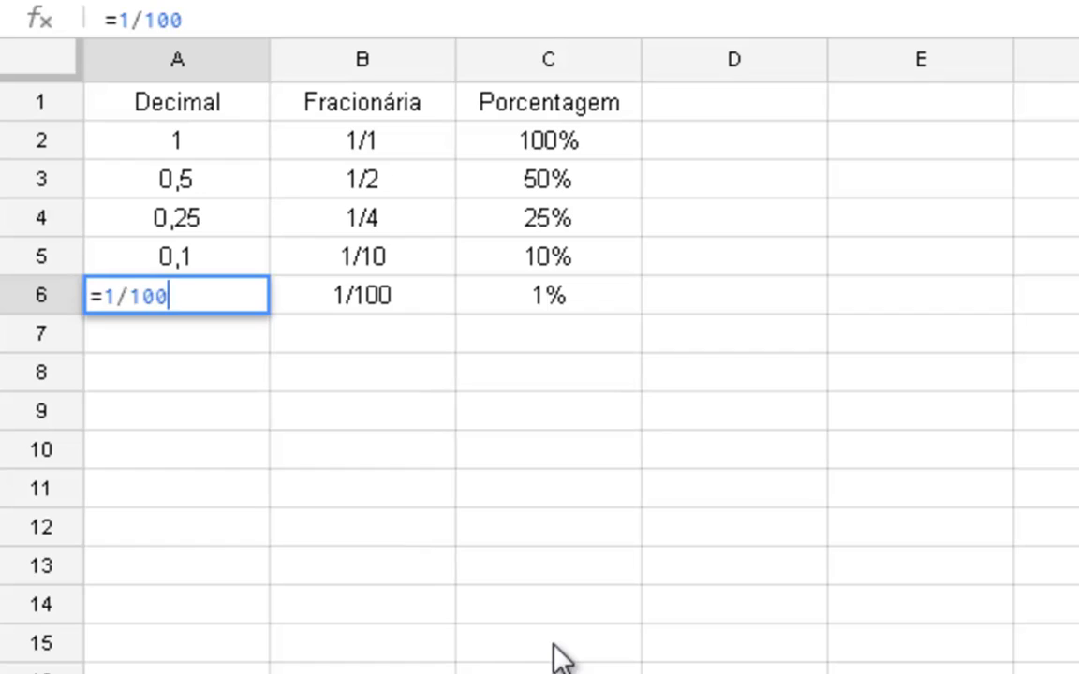
{"action": "key", "text": "Return"}
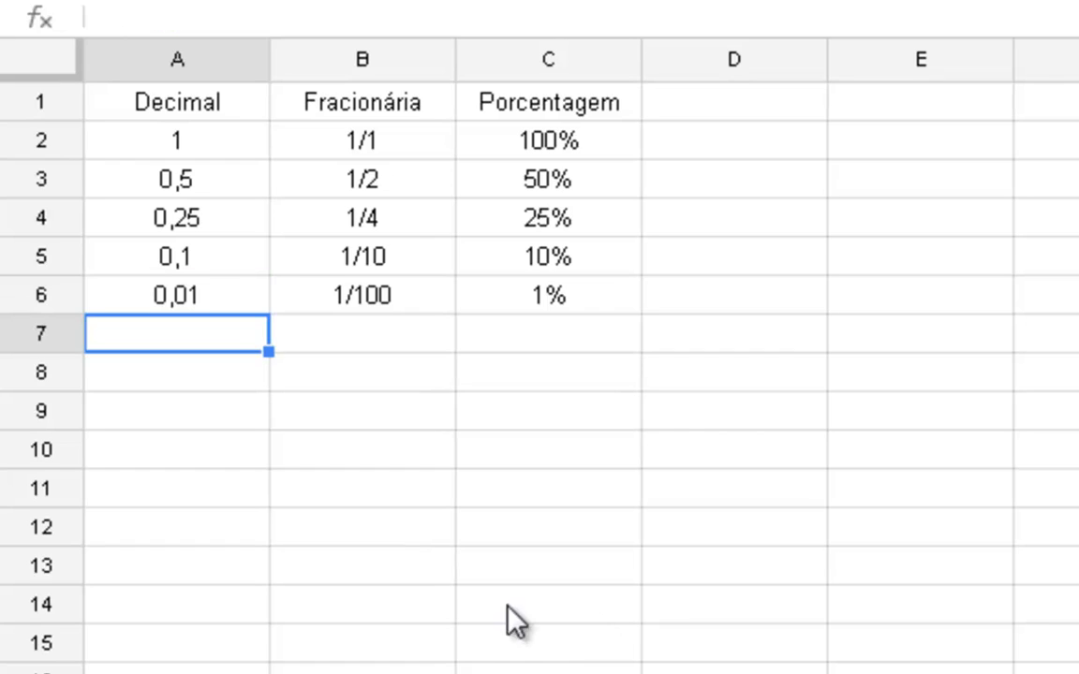
- Make the Decimal, Fracionária and Porcentagem headings in A1:C1 bold
{"action": "left_click_drag", "start_coordinate": [232, 141], "coordinate": [510, 309]}
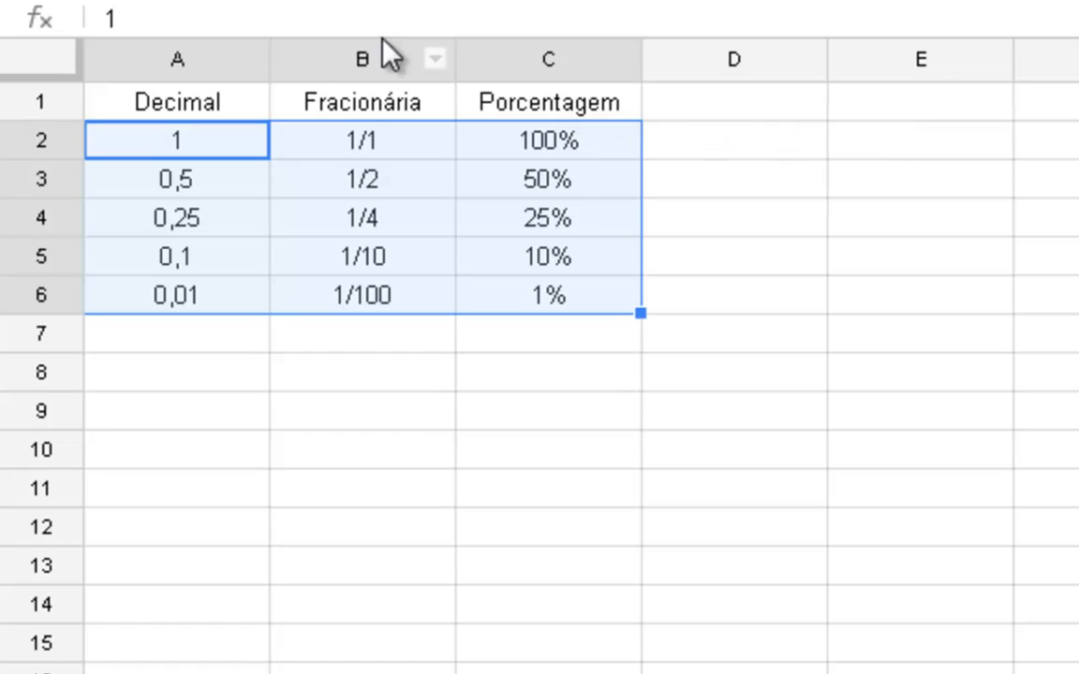
{"action": "left_click", "coordinate": [566, 106]}
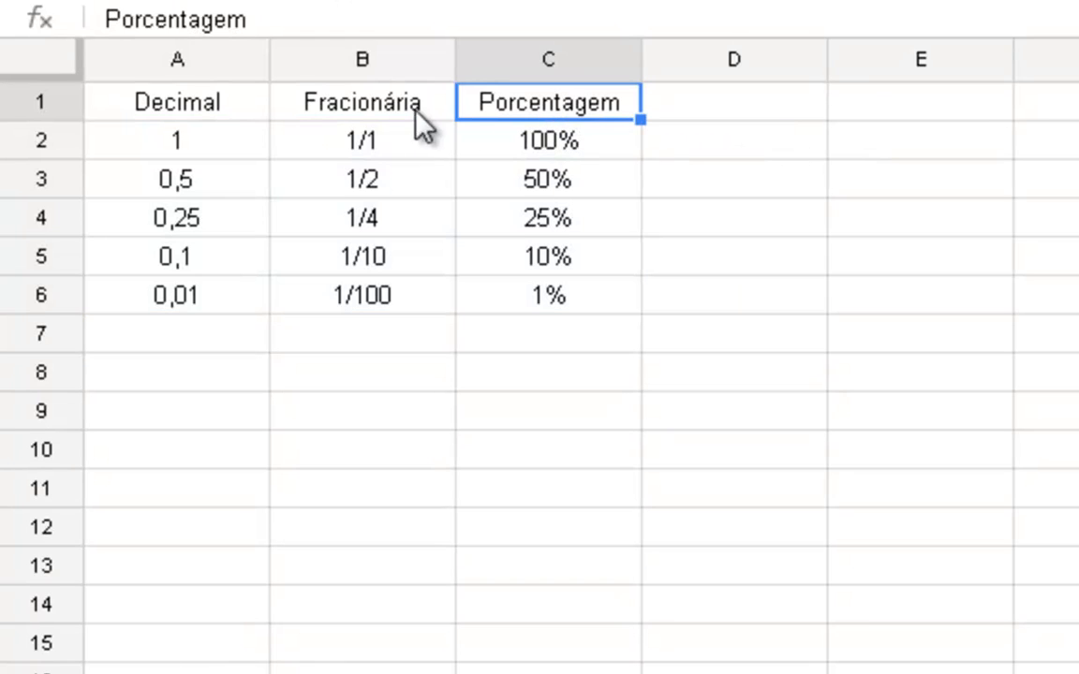
{"action": "left_click_drag", "start_coordinate": [155, 108], "coordinate": [539, 115]}
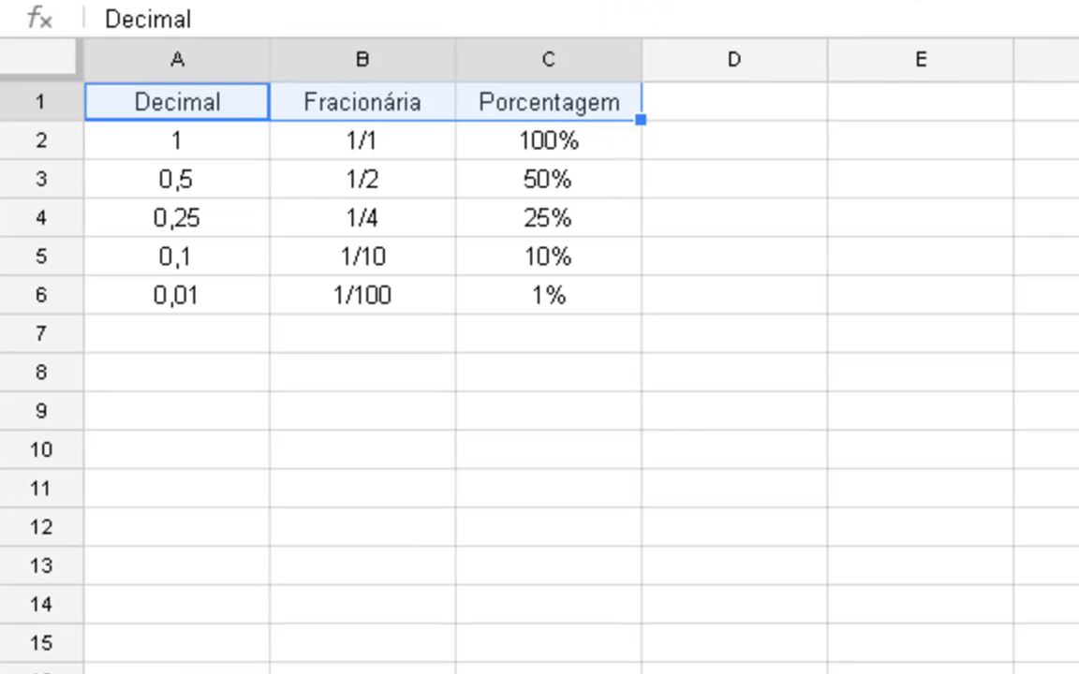
{"action": "key", "text": "ctrl+b"}
{"action": "left_click", "coordinate": [590, 430]}
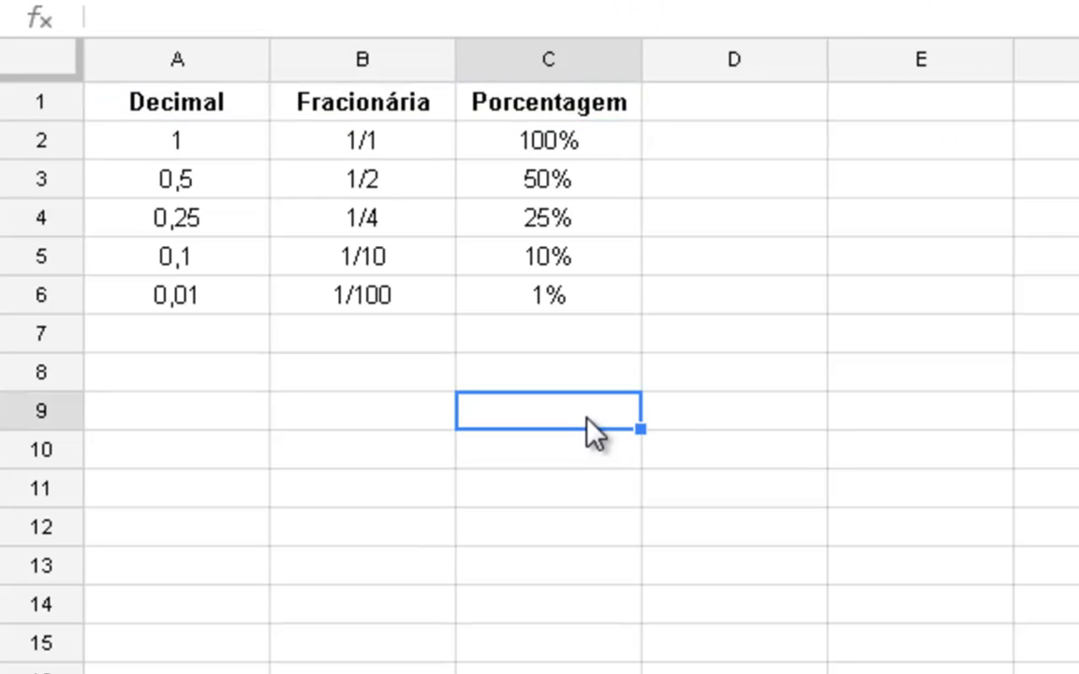
- Enter 1000 in cell A9 and format it as currency in R$
{"action": "left_click", "coordinate": [148, 422]}
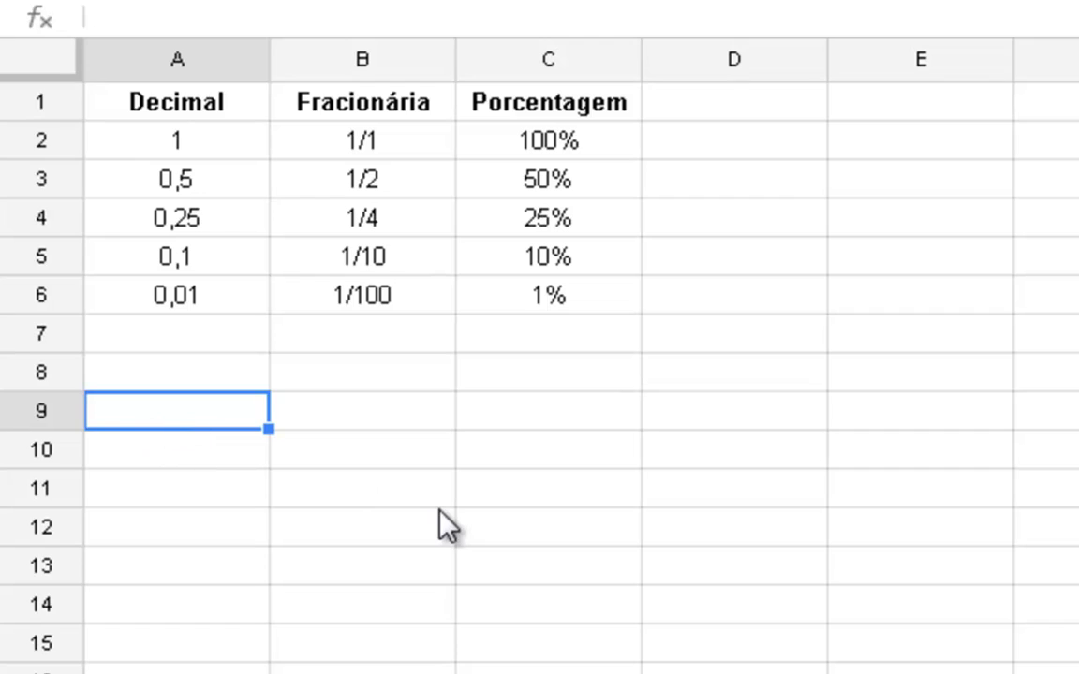
{"action": "type", "text": "1000"}
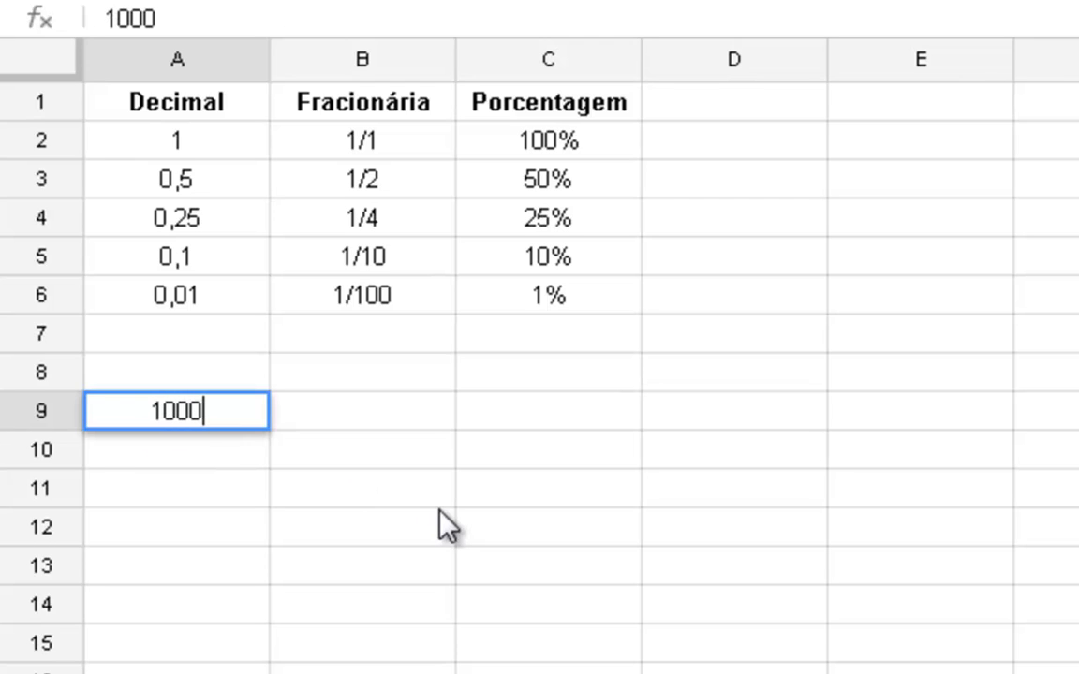
{"action": "key", "text": "Tab"}
{"action": "left_click", "coordinate": [236, 424]}
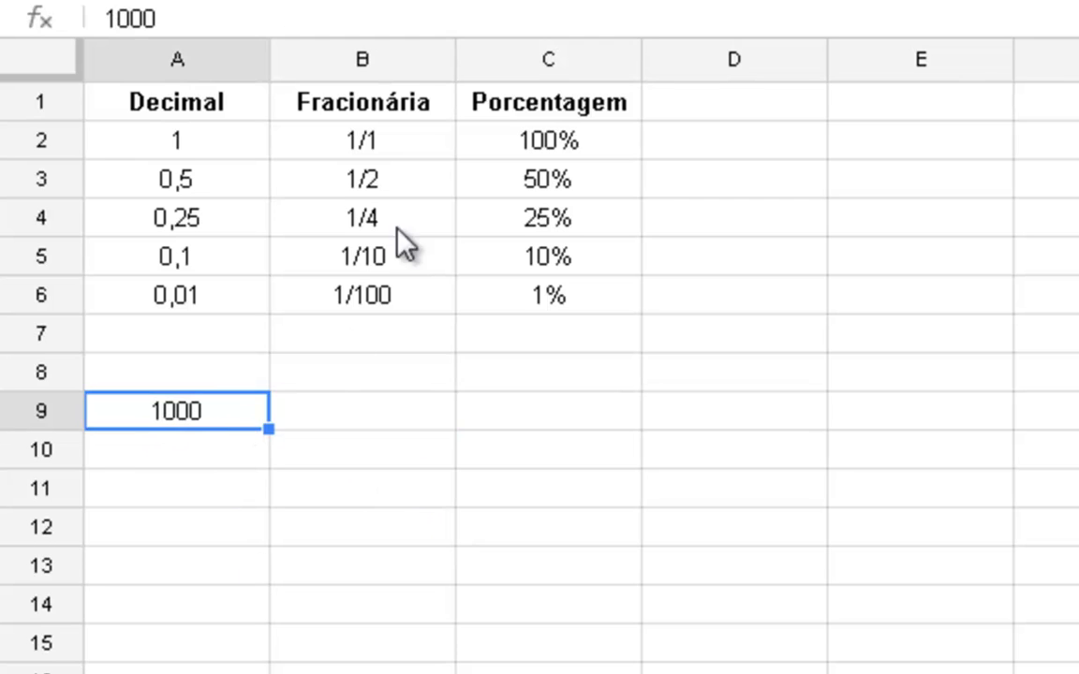
{"action": "left_click", "coordinate": [339, 1]}
- Enter 10% in cell B9 beside the currency amount
{"action": "key", "text": "Tab"}
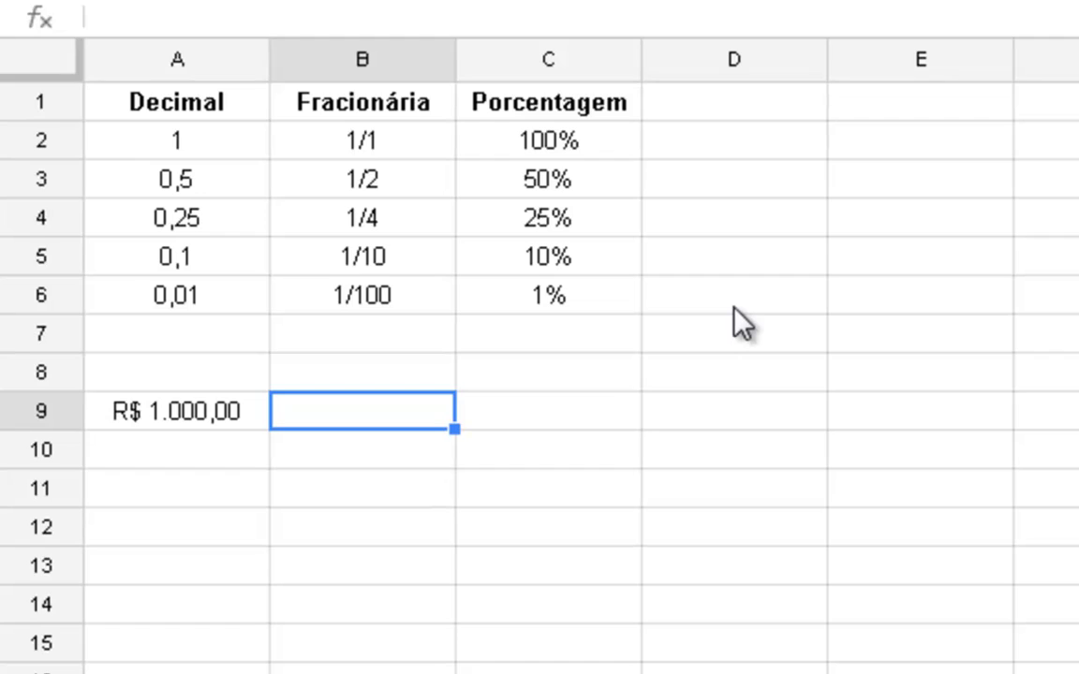
{"action": "type", "text": "10%"}
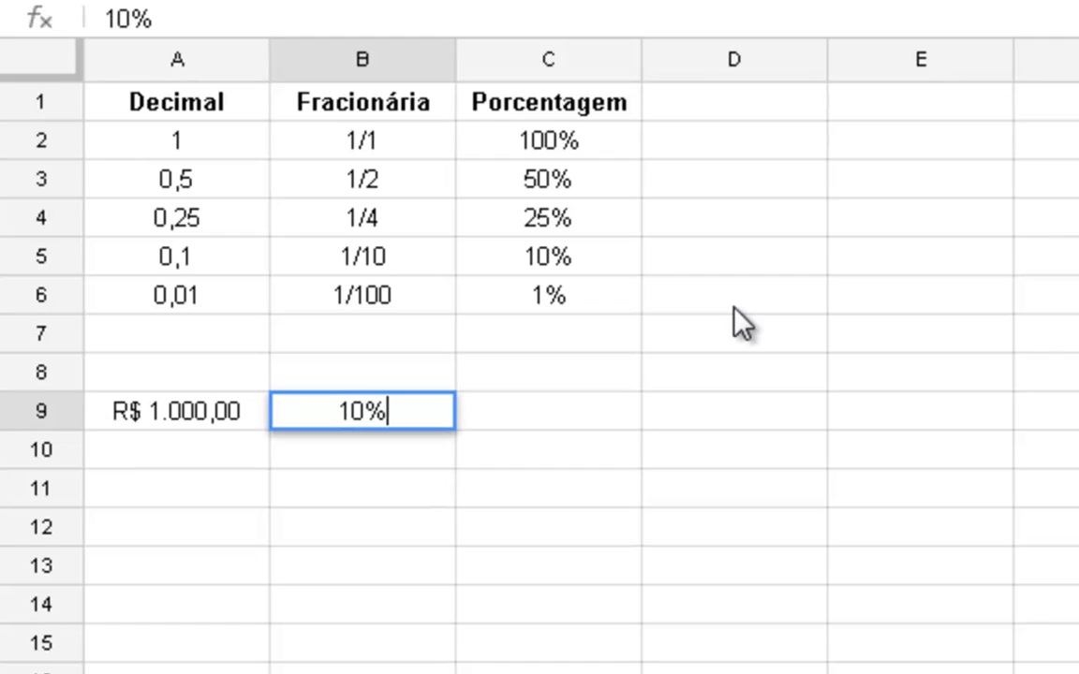
{"action": "key", "text": "Tab"}
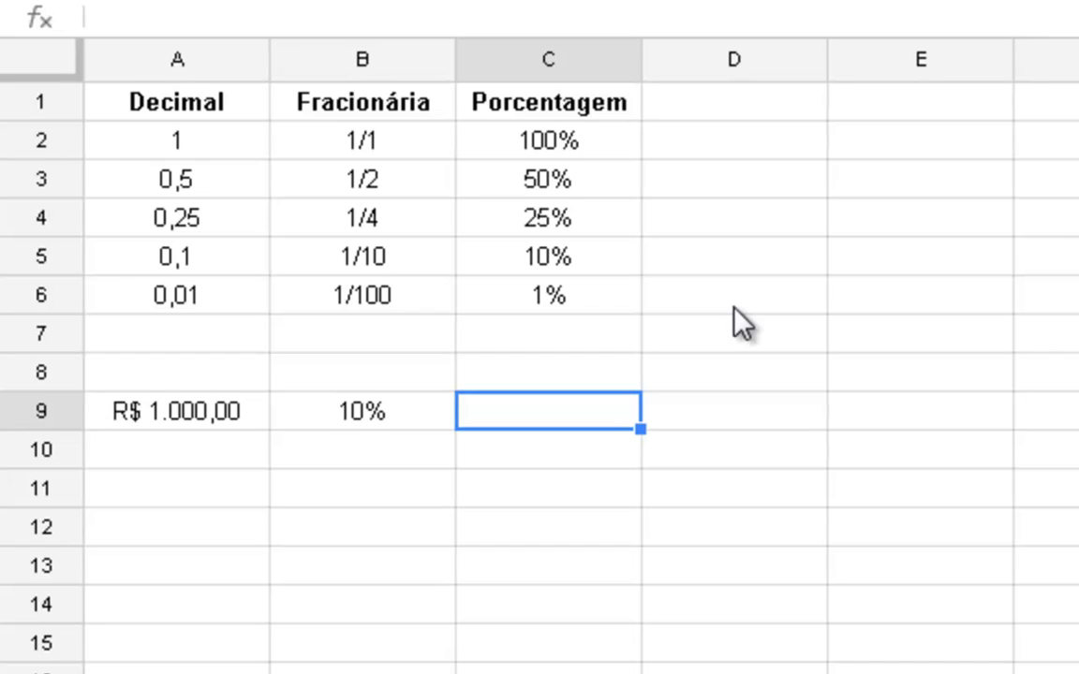
- Try adding the percentage directly to the amount in cell C9 with the formula =A9+B9
{"action": "type", "text": "="}
{"action": "key", "text": "Left"}
{"action": "key", "text": "Left"}
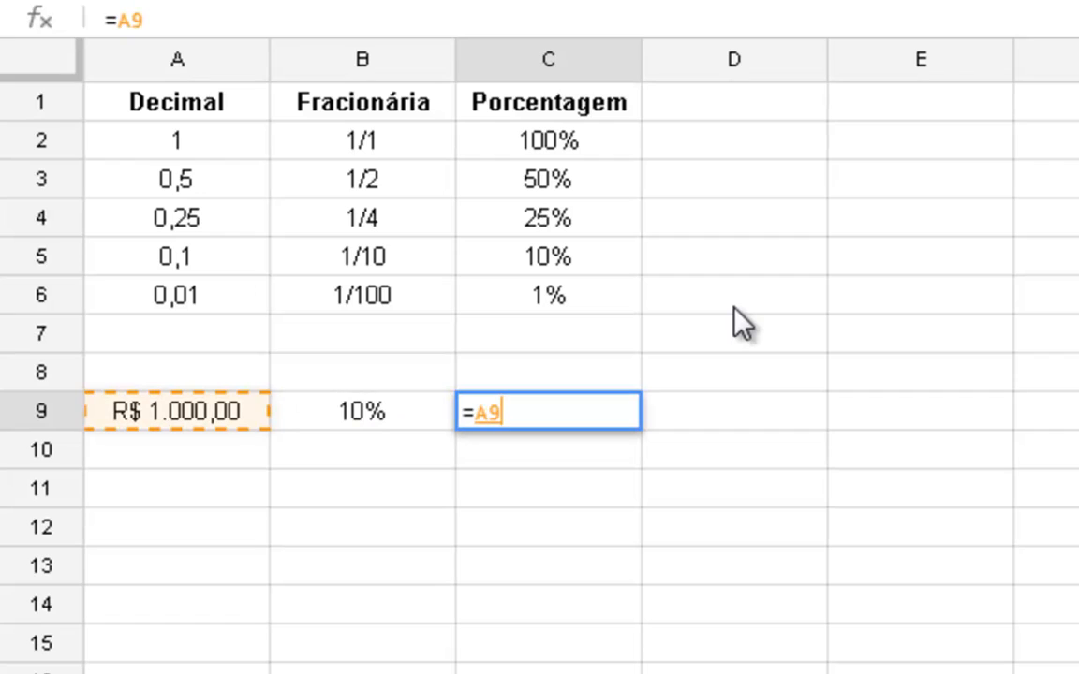
{"action": "type", "text": "+"}
{"action": "key", "text": "Left"}
{"action": "key", "text": "Left"}
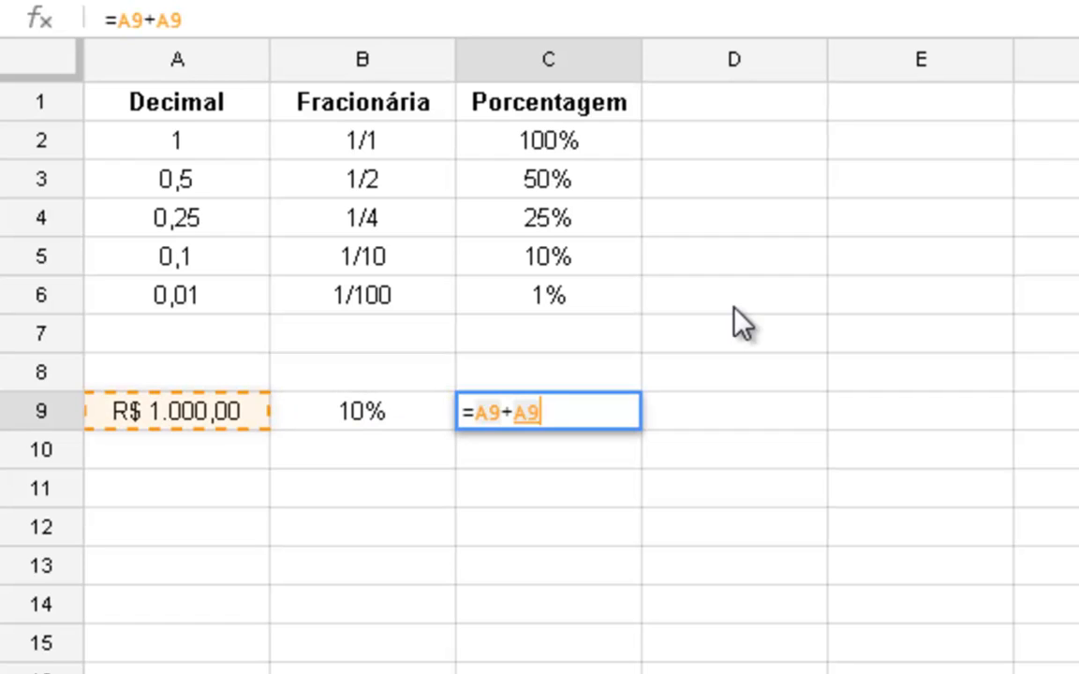
{"action": "key", "text": "Right"}
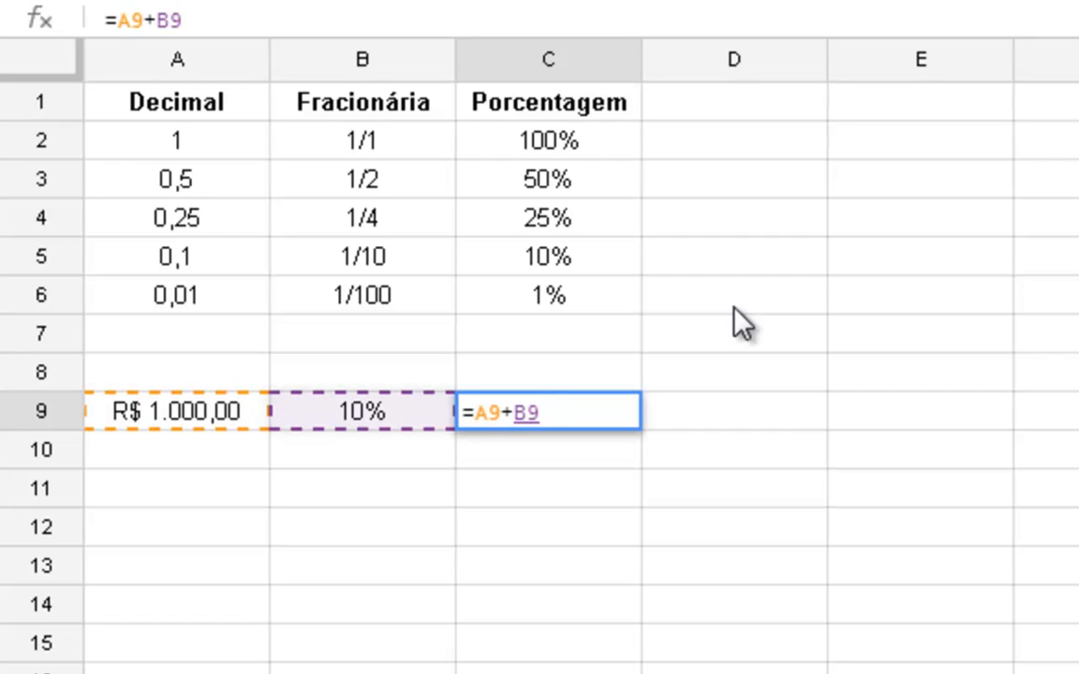
{"action": "key", "text": "Return"}
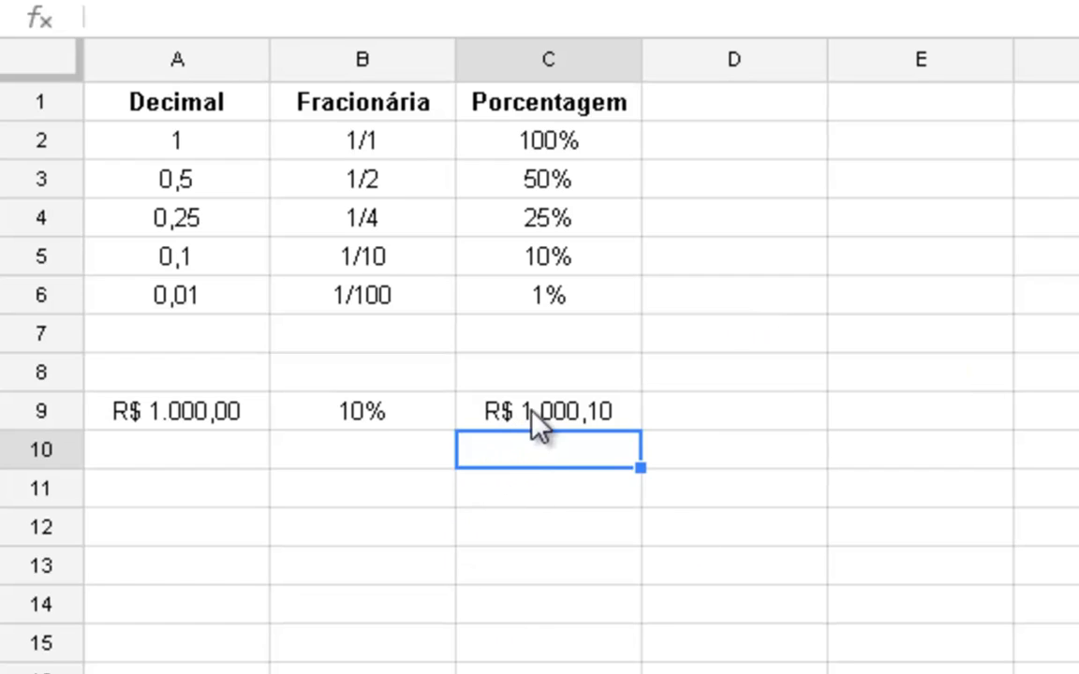
- Compare B9 with the row 5 equivalents by switching it to the Número format and back to percentage
{"action": "left_click", "coordinate": [397, 412]}
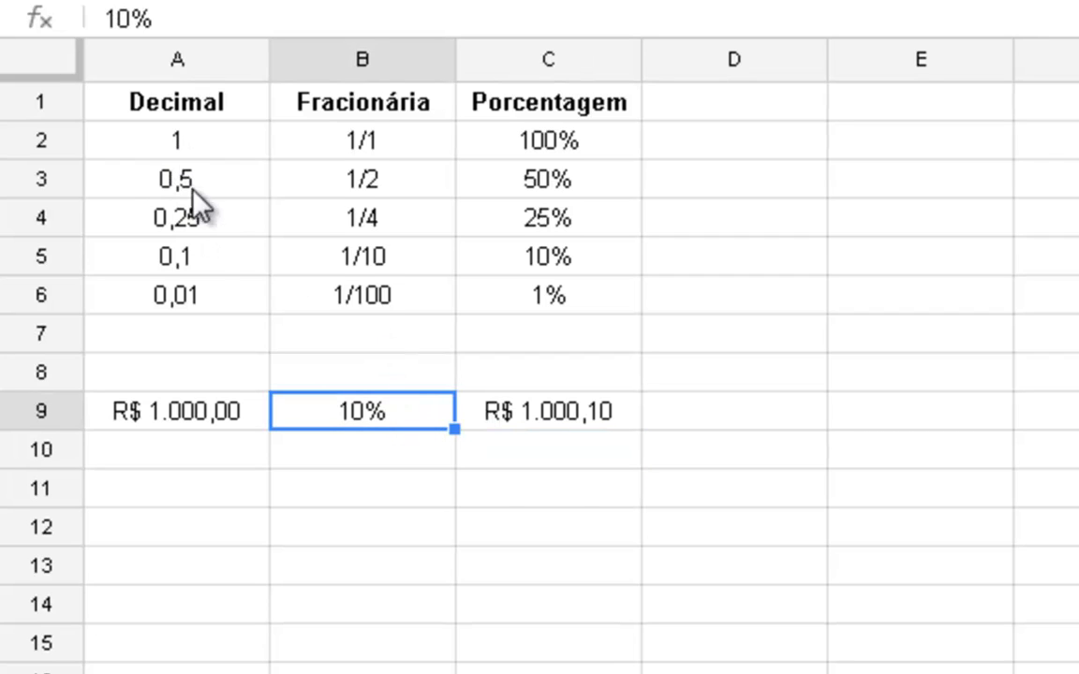
{"action": "left_click", "coordinate": [62, 257]}
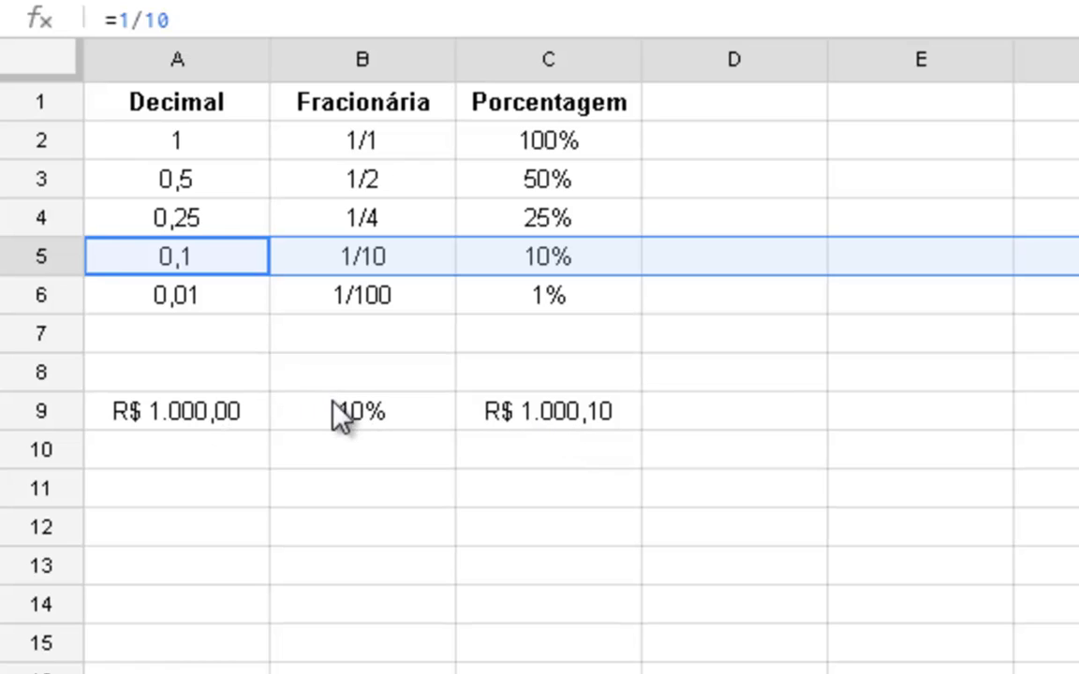
{"action": "left_click", "coordinate": [420, 403]}
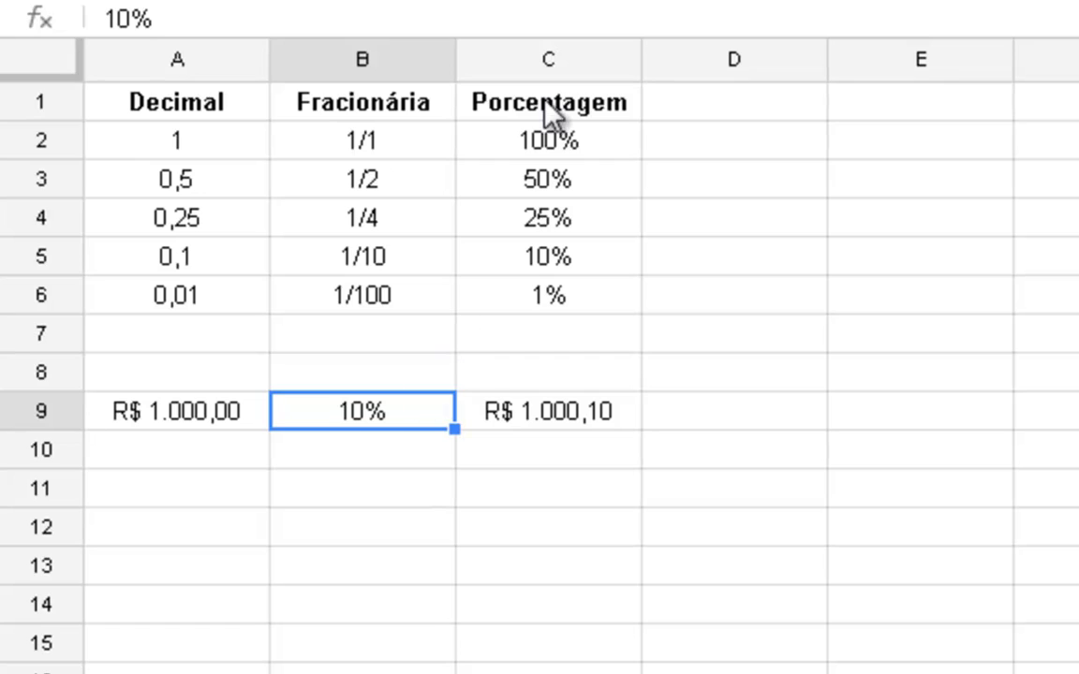
{"action": "left_click", "coordinate": [548, 3]}
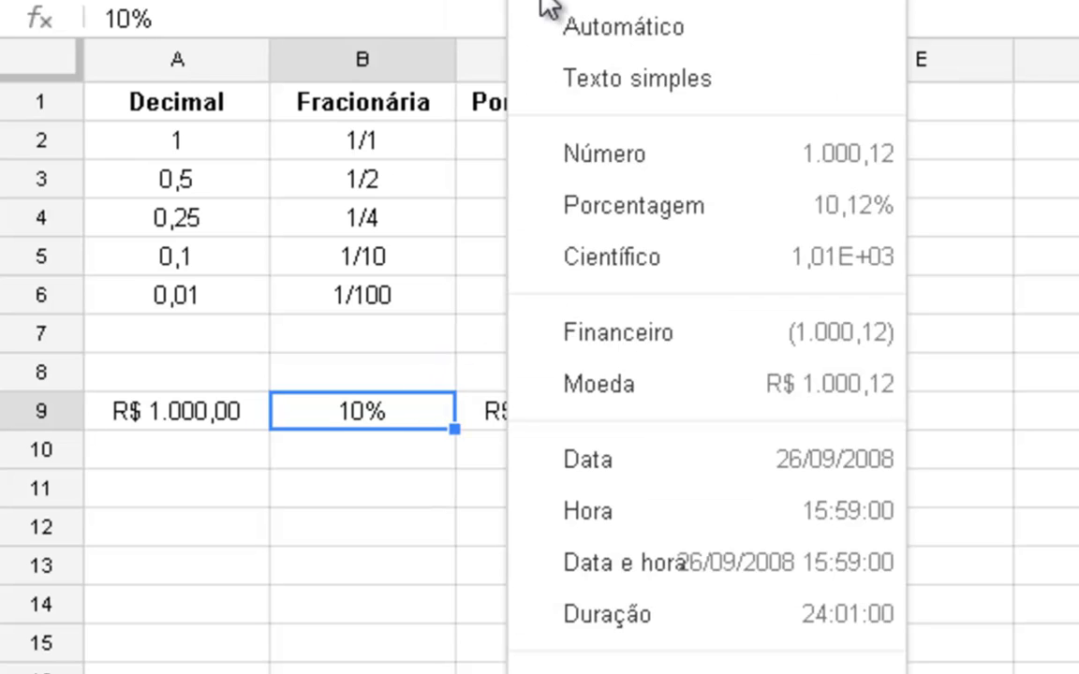
{"action": "left_click", "coordinate": [648, 155]}
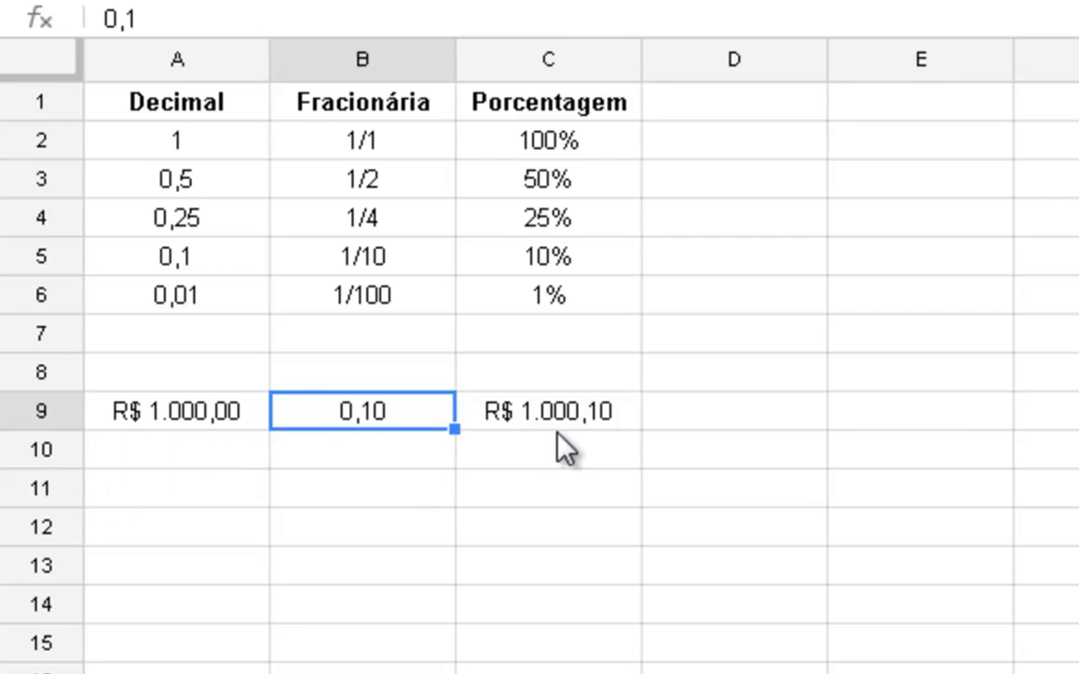
{"action": "key", "text": "ctrl+shift+5"}
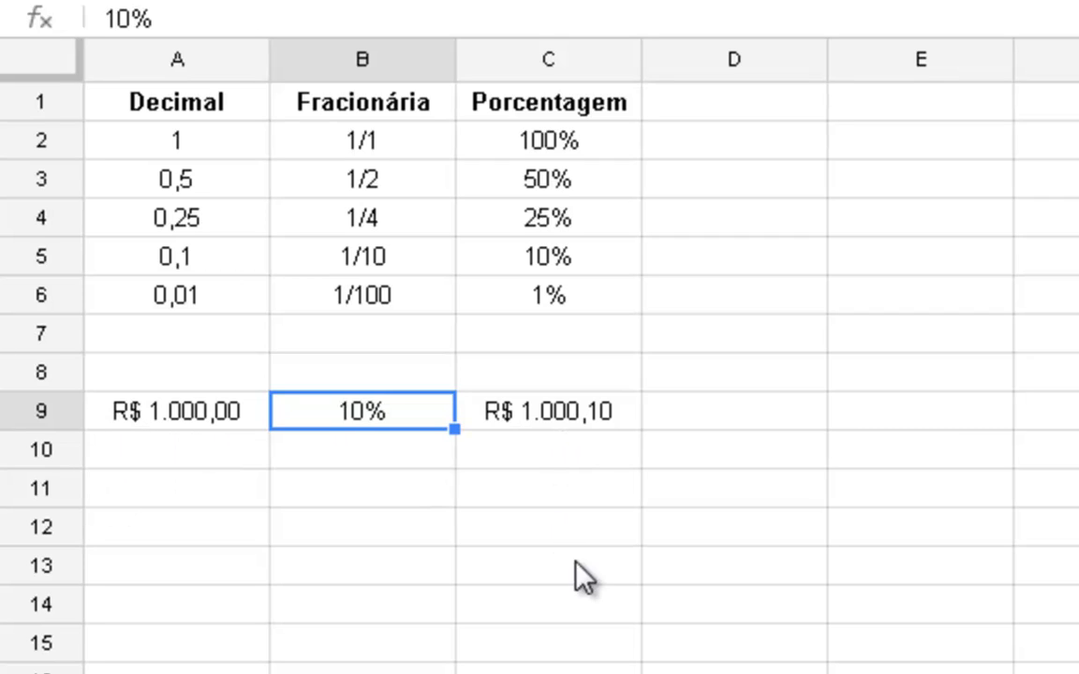
- Replace the formula in cell C9 with =A9*B9 to calculate the percentage of the amount
{"action": "left_click", "coordinate": [581, 419]}
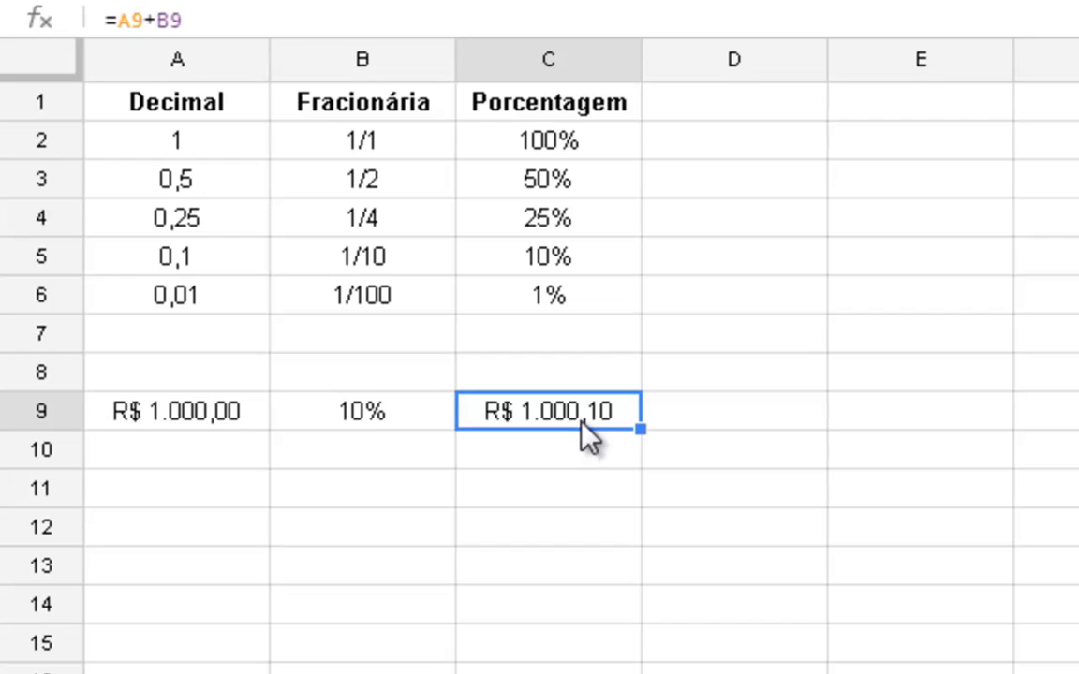
{"action": "key", "text": "Delete"}
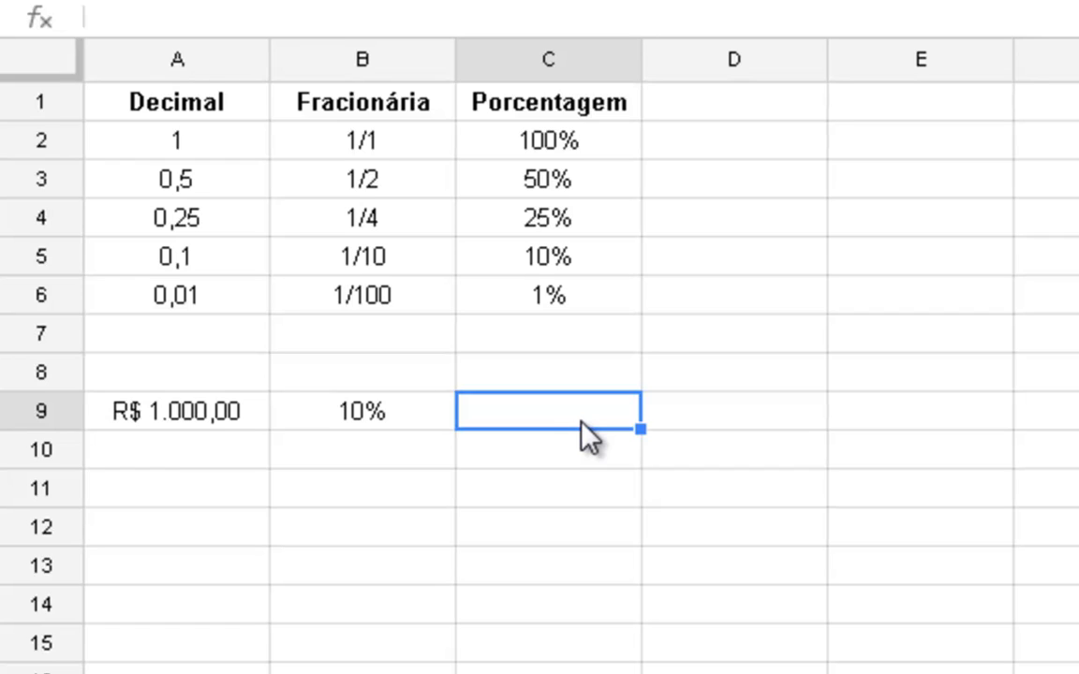
{"action": "type", "text": "="}
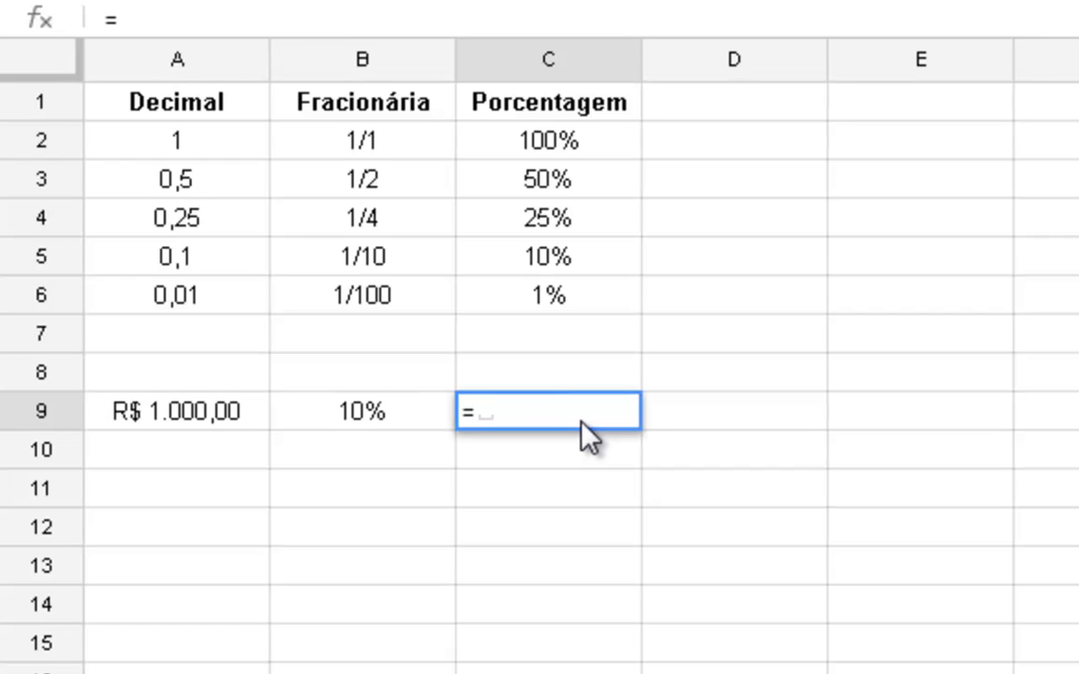
{"action": "left_click", "coordinate": [216, 413]}
{"action": "type", "text": "*"}
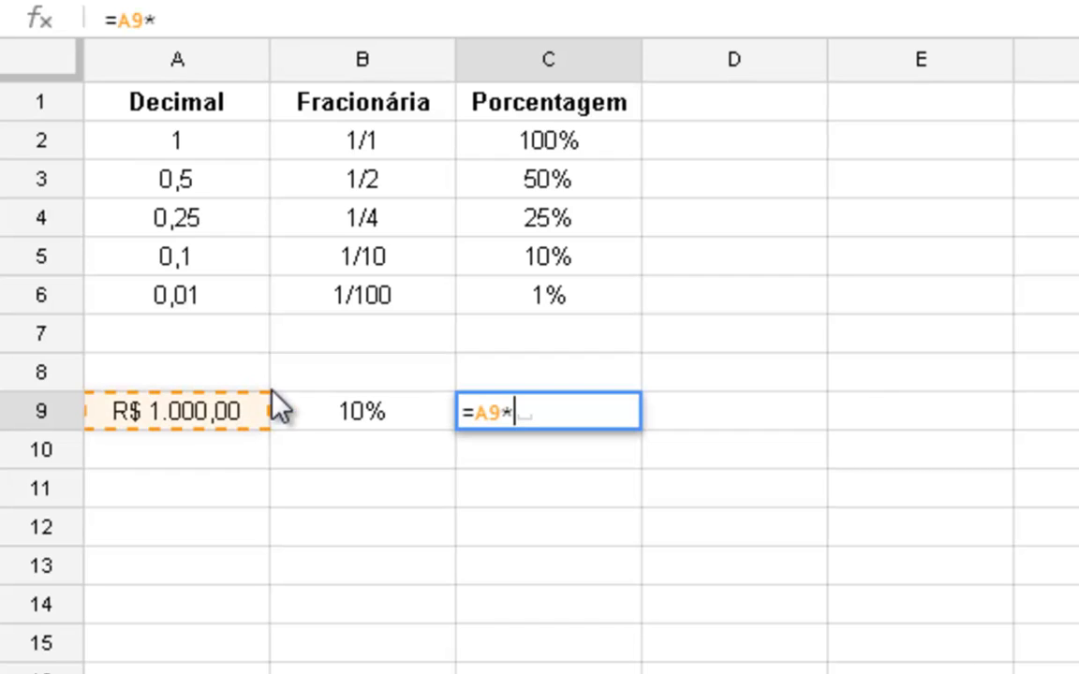
{"action": "left_click", "coordinate": [395, 412]}
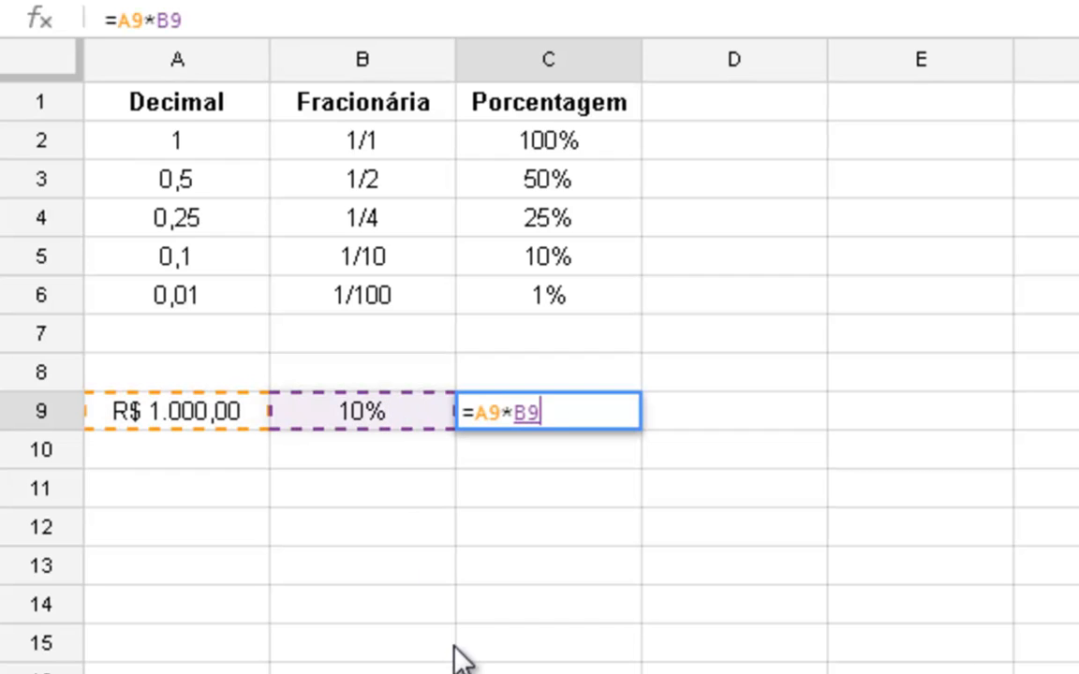
{"action": "key", "text": "Return"}
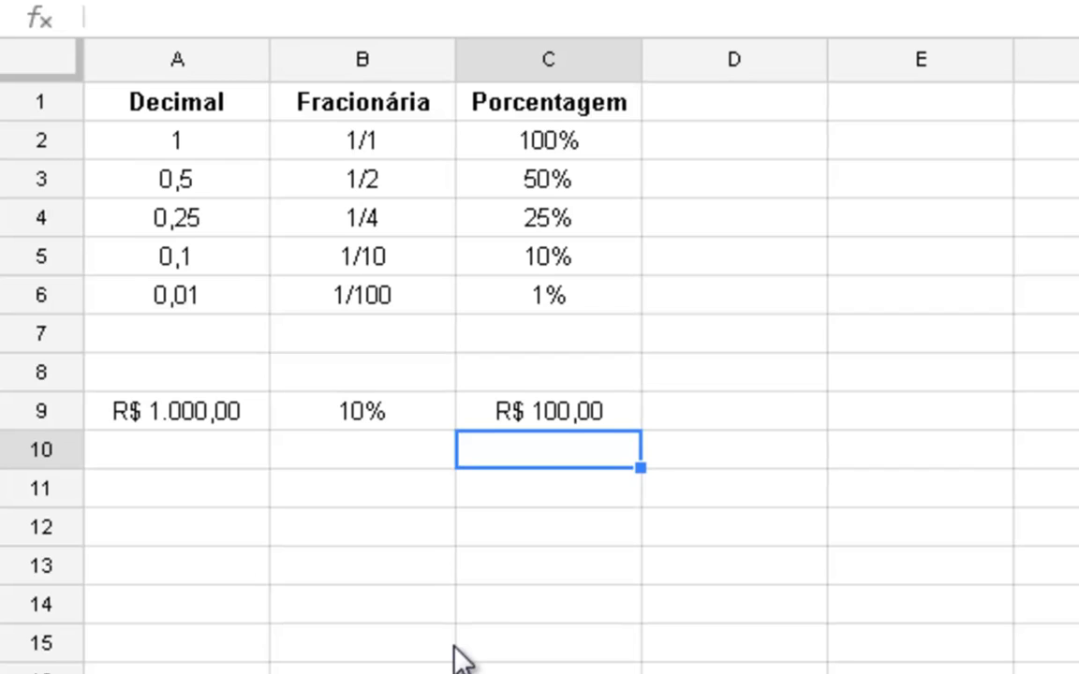
- Enter 1000 in cell A10 and format it as currency in R$
{"action": "key", "text": "Left"}
{"action": "key", "text": "Left"}
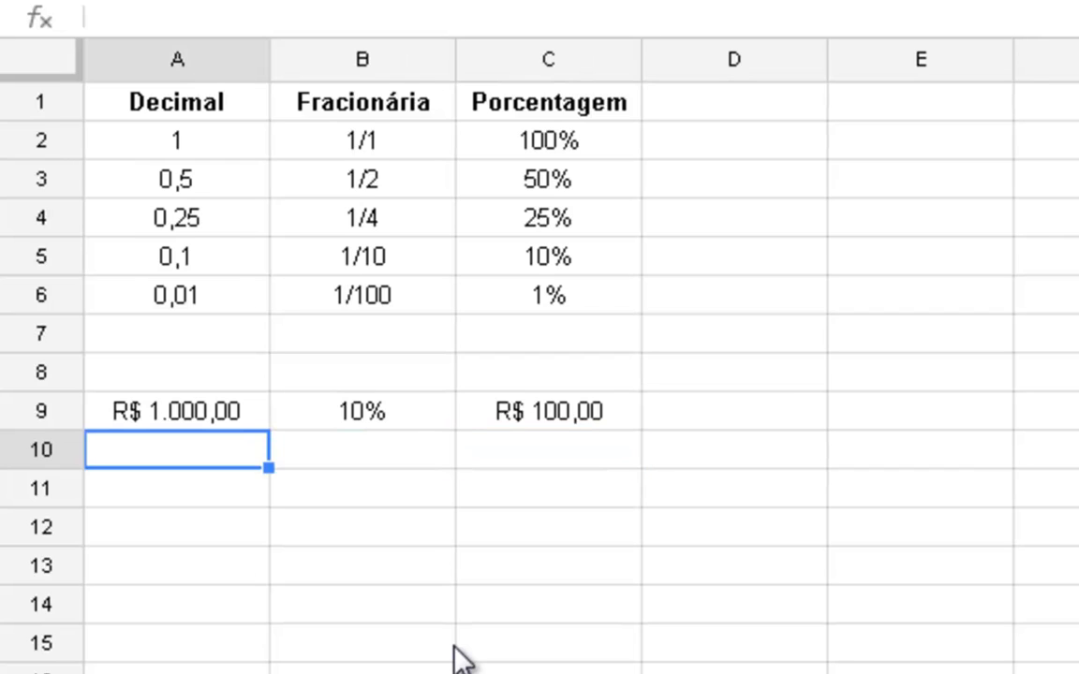
{"action": "type", "text": "1000"}
{"action": "key", "text": "Tab"}
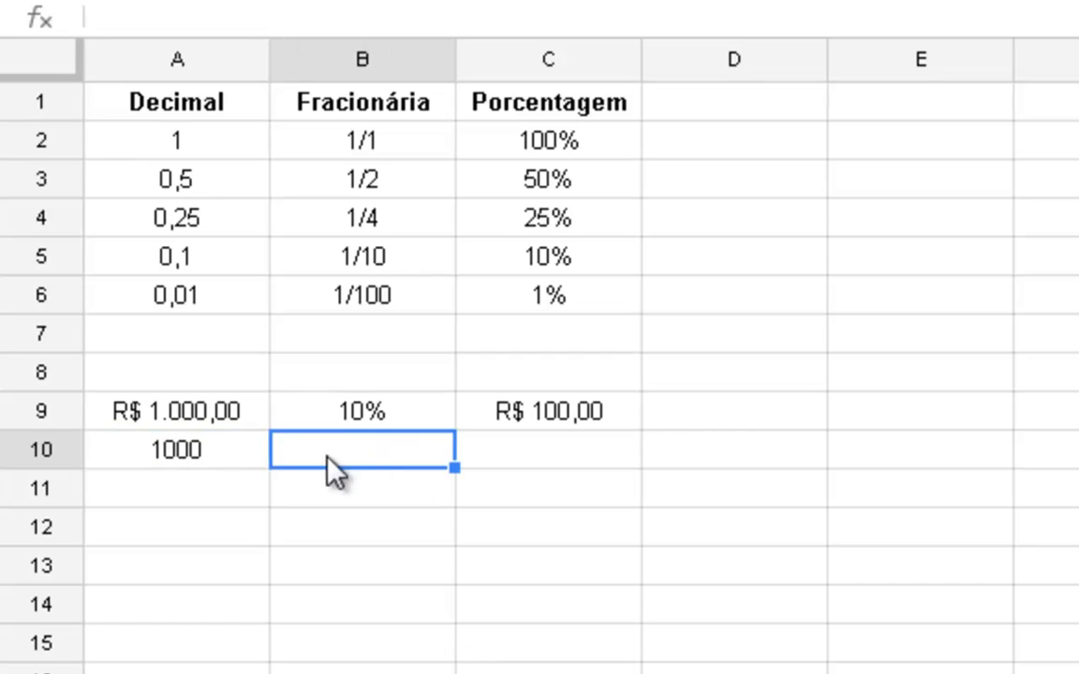
{"action": "left_click", "coordinate": [242, 457]}
{"action": "left_click", "coordinate": [378, 0]}
- Enter 13,5% in cell B10 beside the second currency amount
{"action": "left_click", "coordinate": [447, 445]}
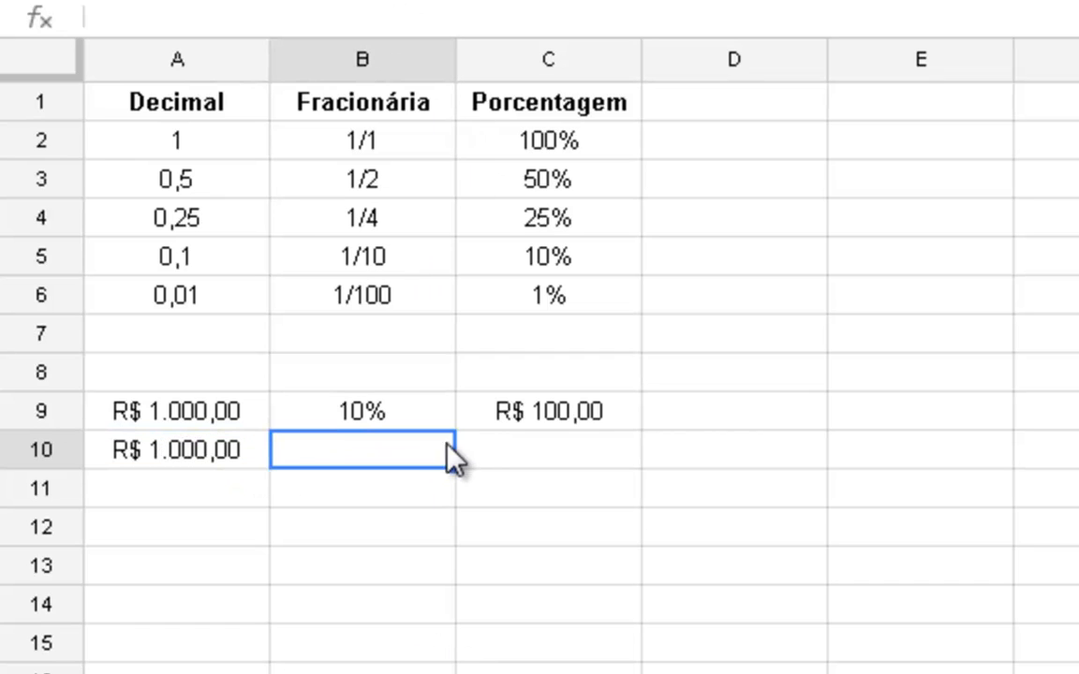
{"action": "type", "text": "13,"}
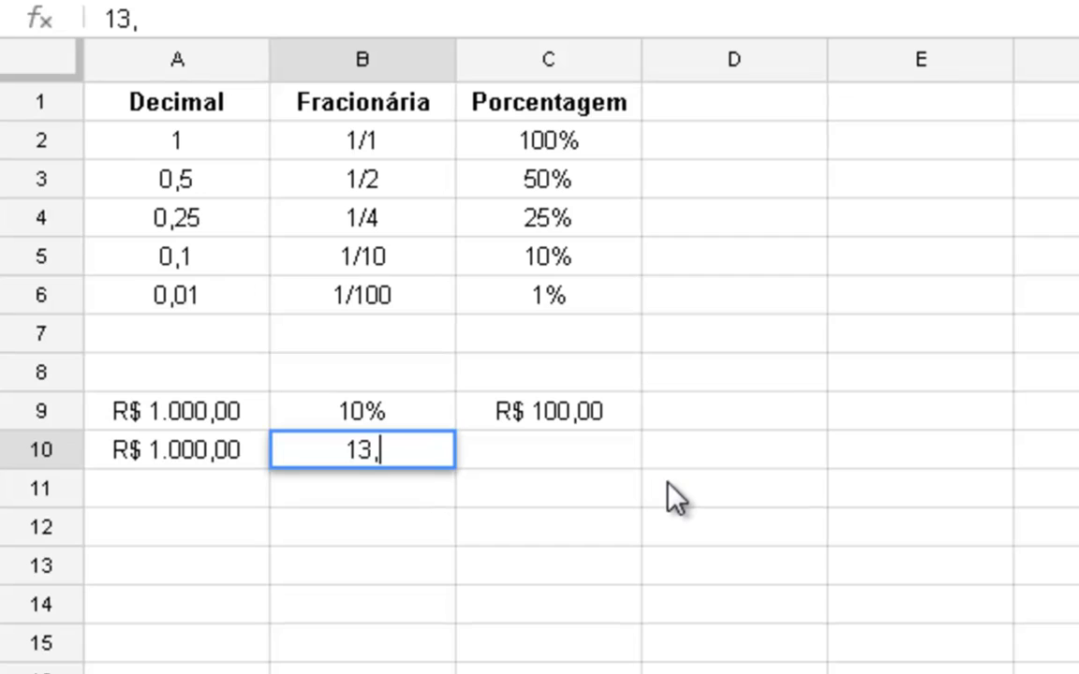
{"action": "type", "text": "5%"}
{"action": "key", "text": "Return"}
{"action": "key", "text": "Up"}
{"action": "key", "text": "Right"}
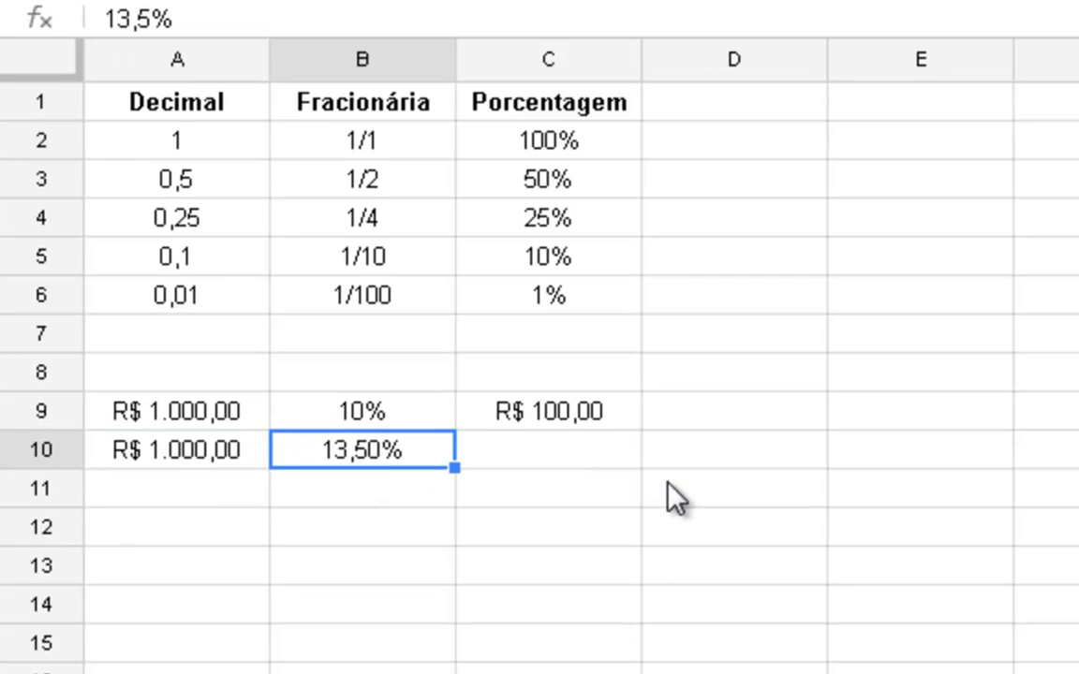
- Enter the formula =A10*B10 in cell C10 to calculate the percentage of the second currency amount
{"action": "key", "text": "Right"}
{"action": "type", "text": "="}
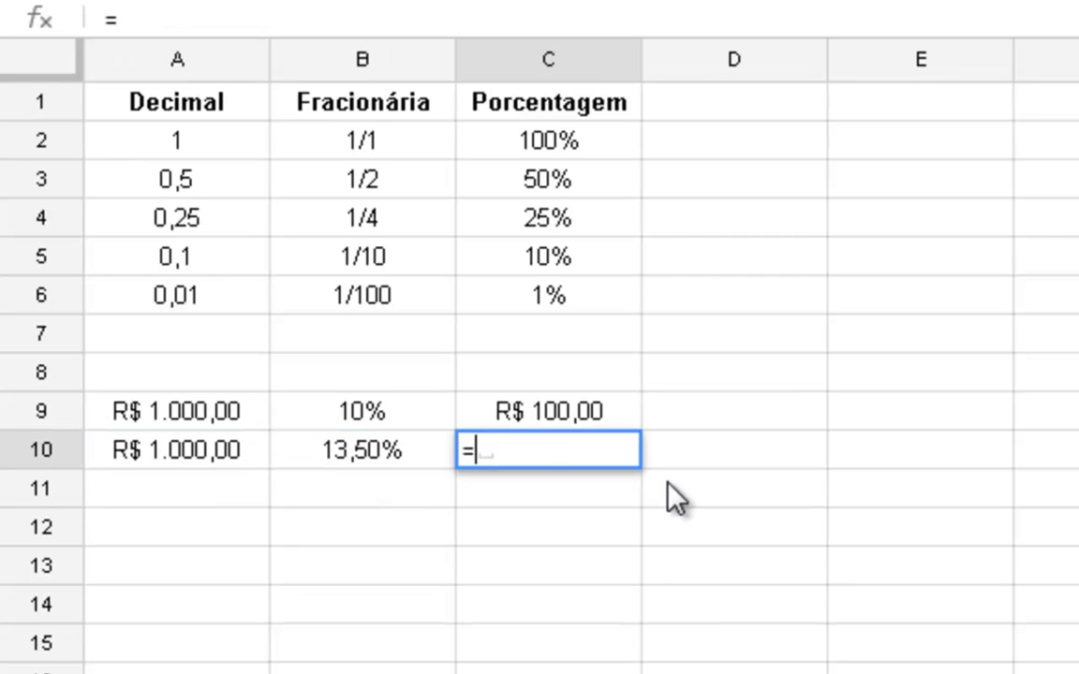
{"action": "left_click", "coordinate": [179, 457]}
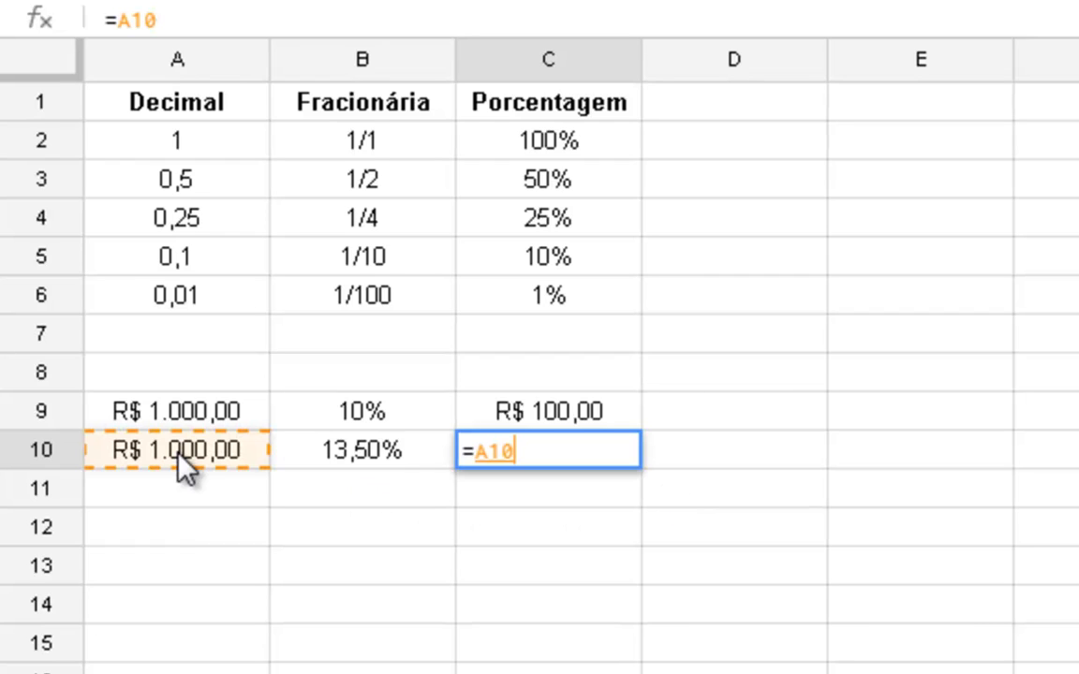
{"action": "type", "text": "*"}
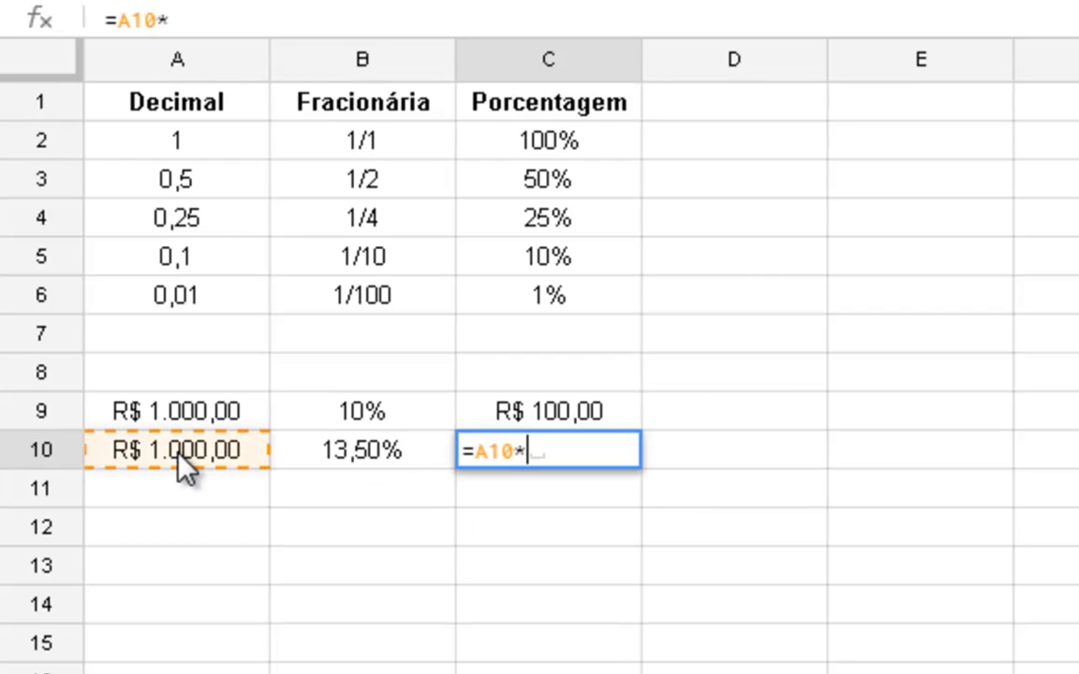
{"action": "left_click", "coordinate": [436, 459]}
{"action": "key", "text": "Return"}
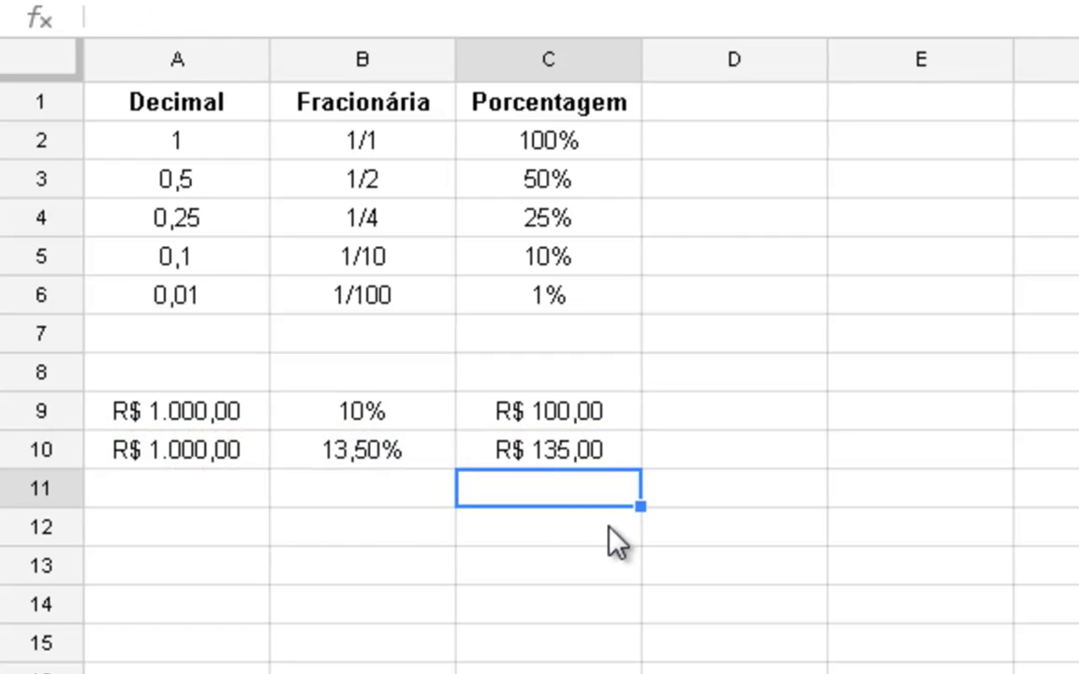
{"action": "left_click", "coordinate": [353, 424]}
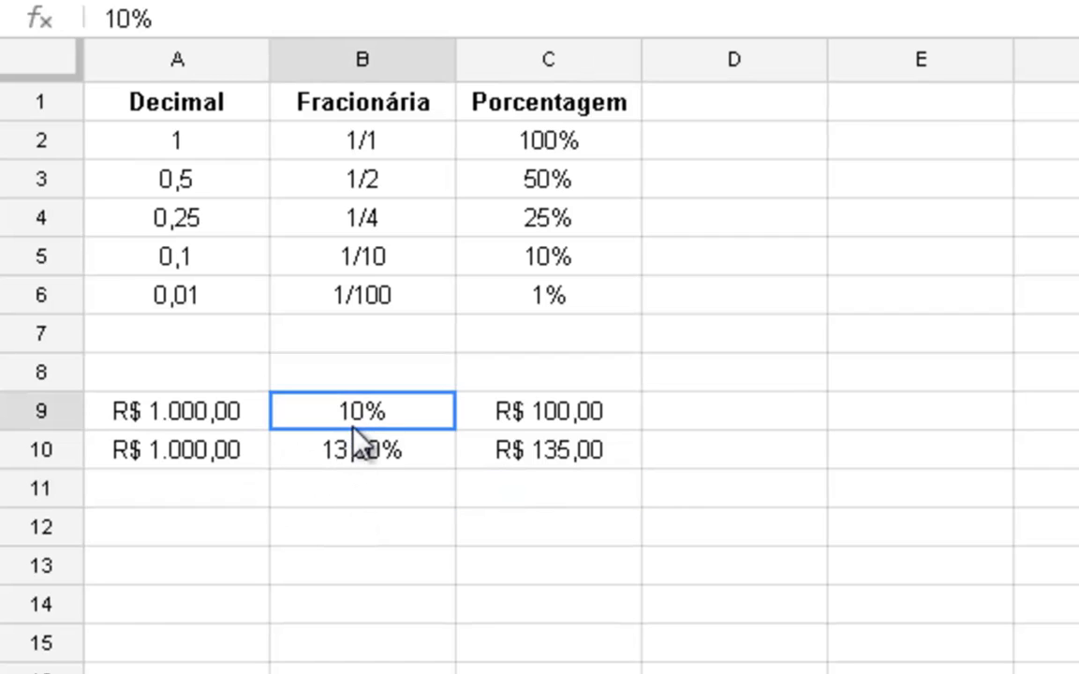
{"action": "left_click_drag", "start_coordinate": [352, 427], "coordinate": [381, 450]}
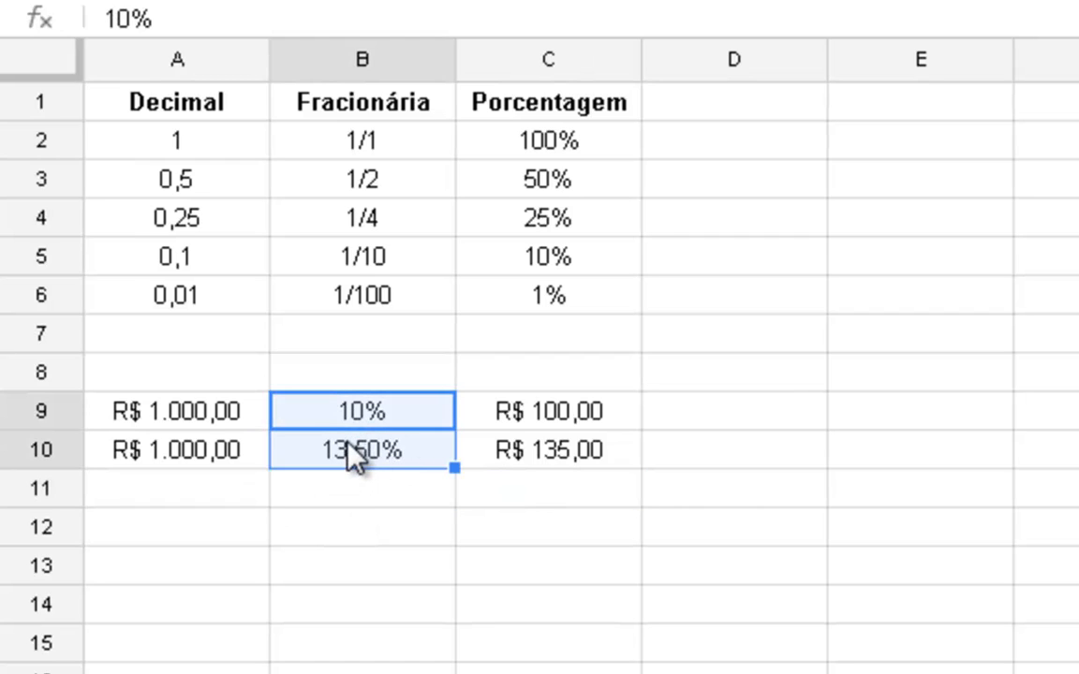
- Enter 1000 in cells A12 and A13 and format both as currency in R$
{"action": "left_click", "coordinate": [567, 520]}
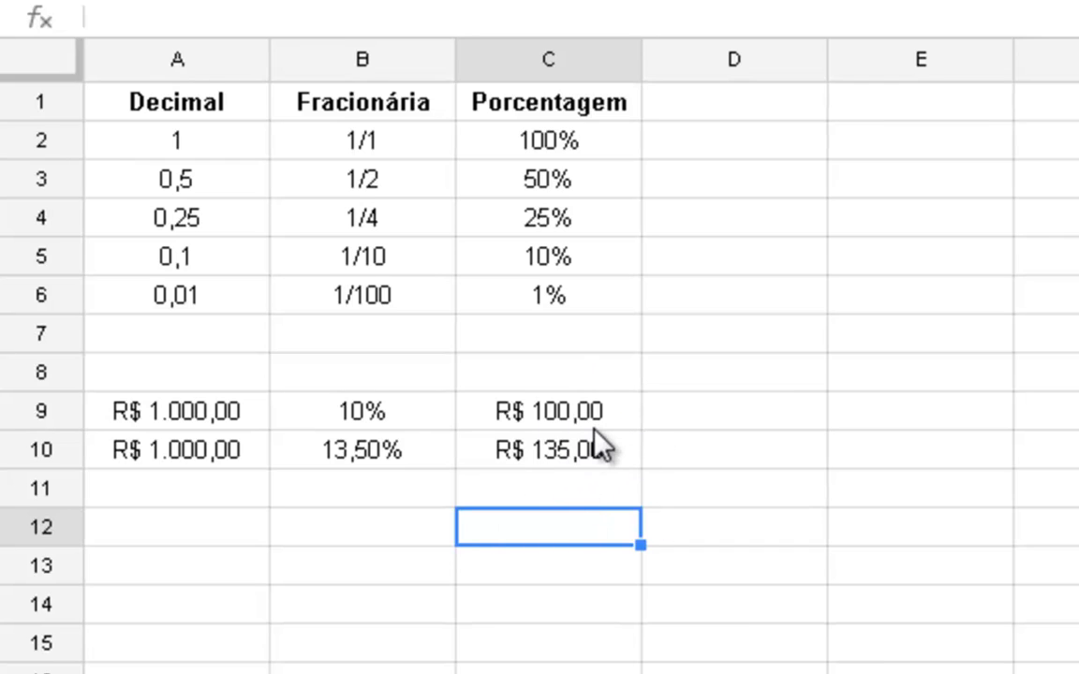
{"action": "key", "text": "Left"}
{"action": "key", "text": "Left"}
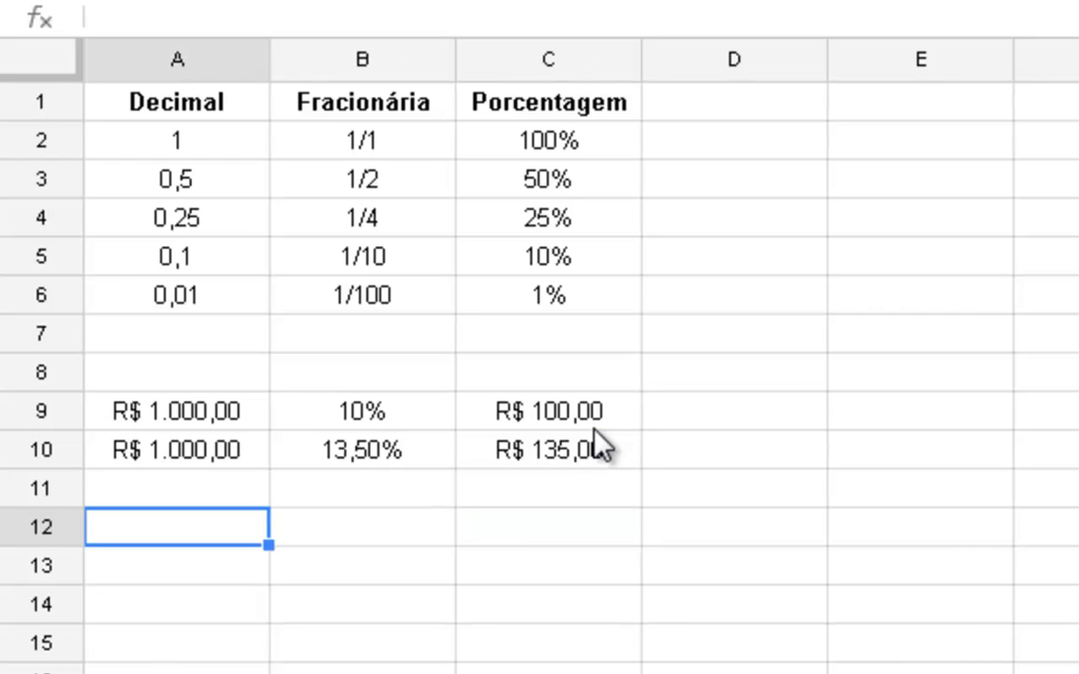
{"action": "type", "text": "1000"}
{"action": "key", "text": "Return"}
{"action": "type", "text": "100"}
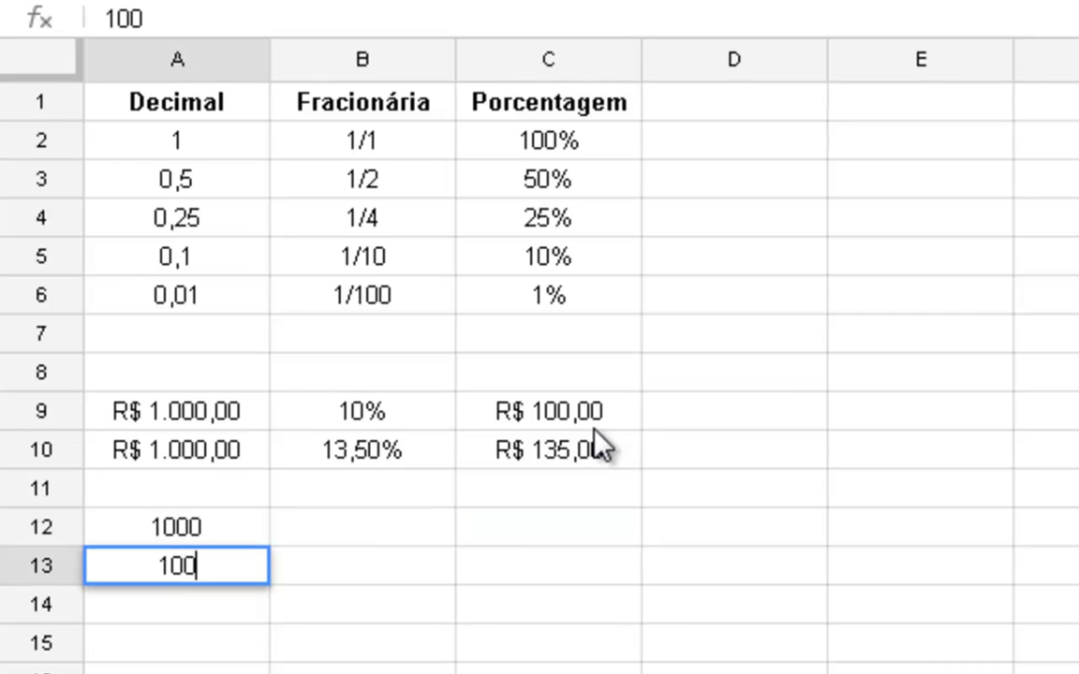
{"action": "key", "text": "Return"}
{"action": "key", "text": "Up"}
{"action": "type", "text": "1000"}
{"action": "key", "text": "Return"}
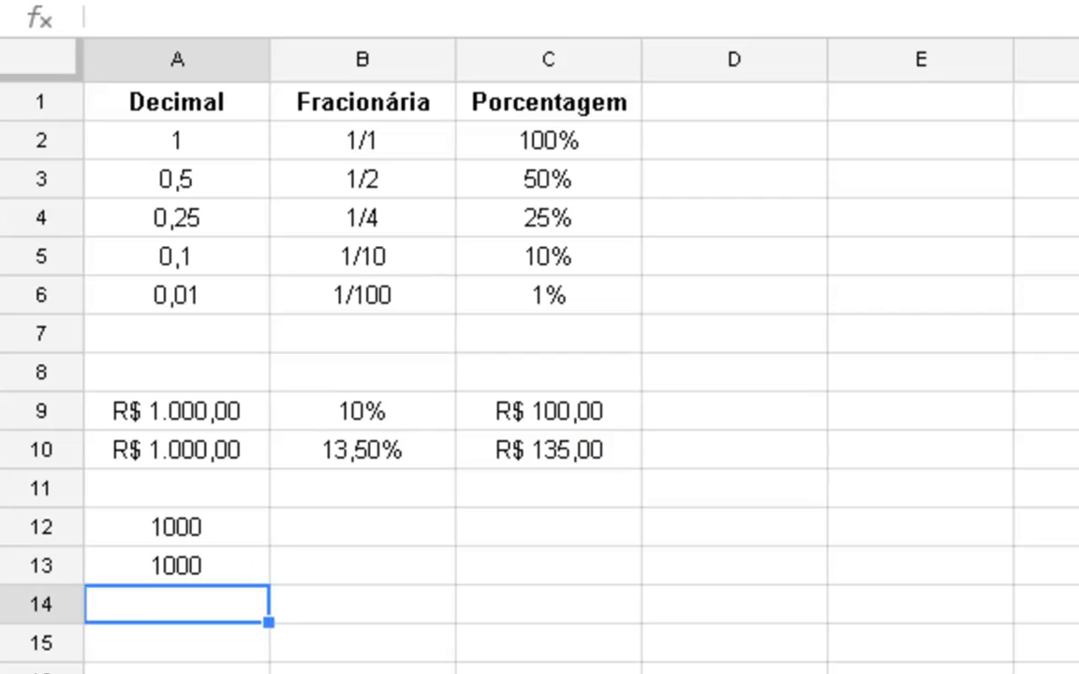
{"action": "left_click_drag", "start_coordinate": [203, 529], "coordinate": [193, 576]}
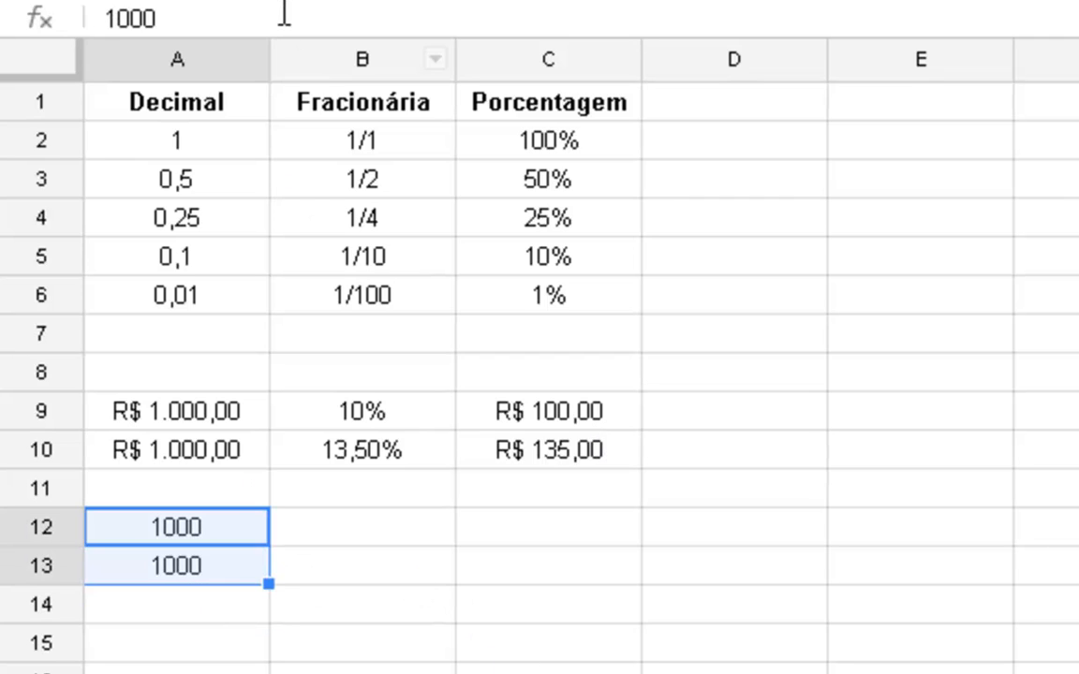
{"action": "left_click", "coordinate": [352, 0]}
- Copy the percentage formulas from C9:C10 into C12:C13 so they use the new amounts
{"action": "left_click", "coordinate": [549, 424]}
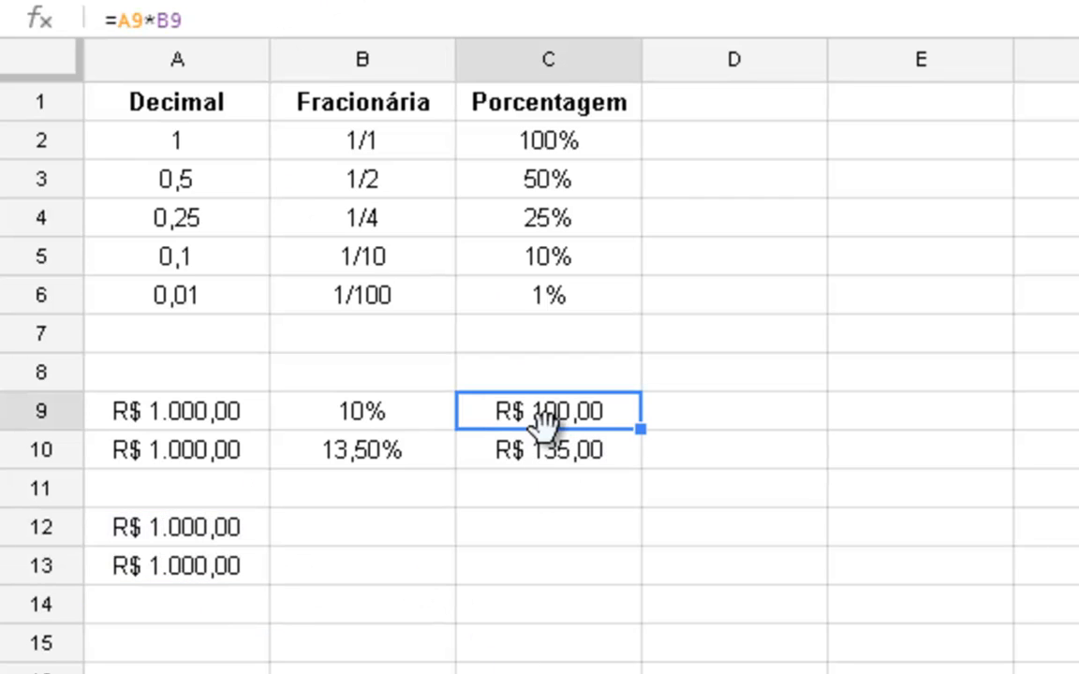
{"action": "key", "text": "shift+Down"}
{"action": "key", "text": "ctrl+c"}
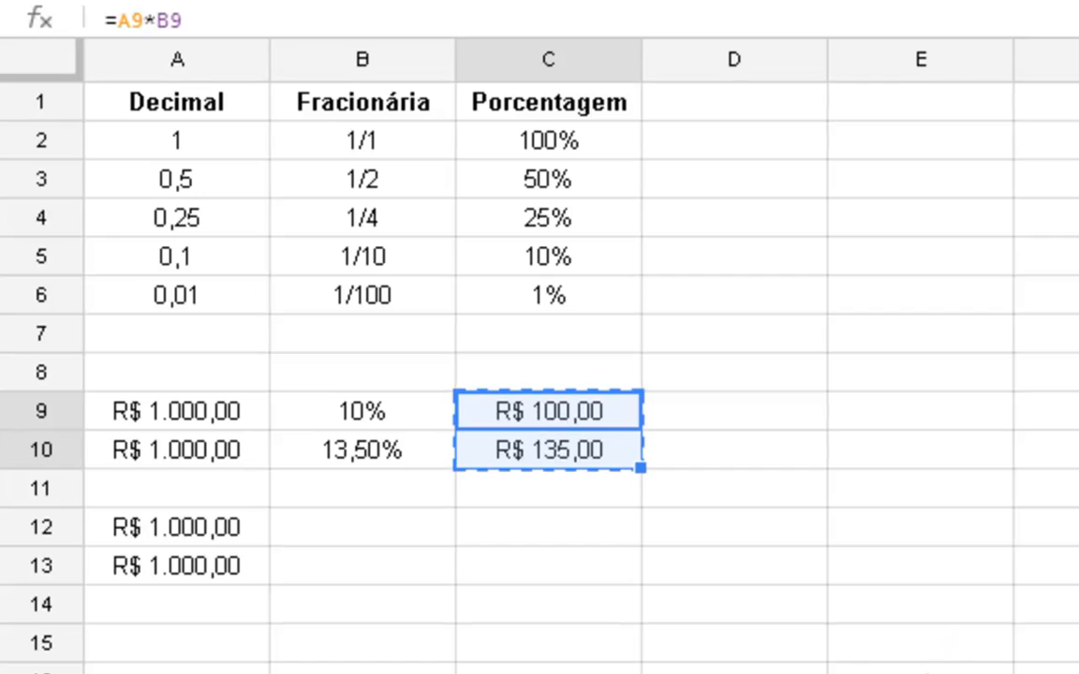
{"action": "left_click", "coordinate": [570, 539]}
{"action": "key", "text": "ctrl+v"}
{"action": "left_click", "coordinate": [524, 573]}
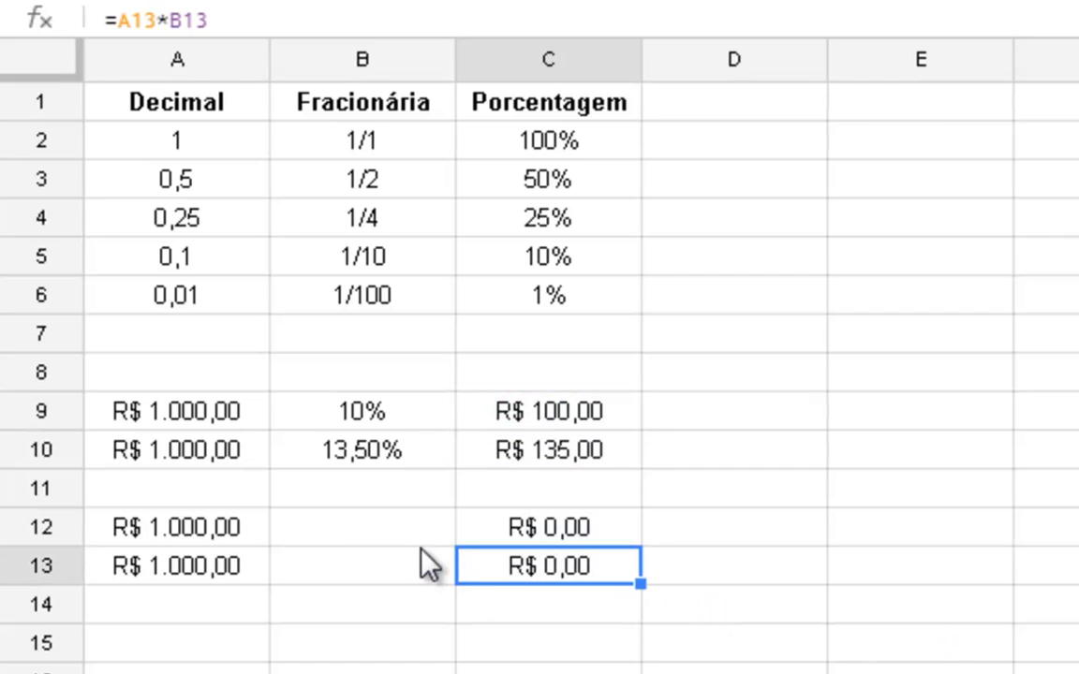
- Fill the empty cells B12:B13 with a green background colour
{"action": "left_click_drag", "start_coordinate": [416, 533], "coordinate": [413, 555]}
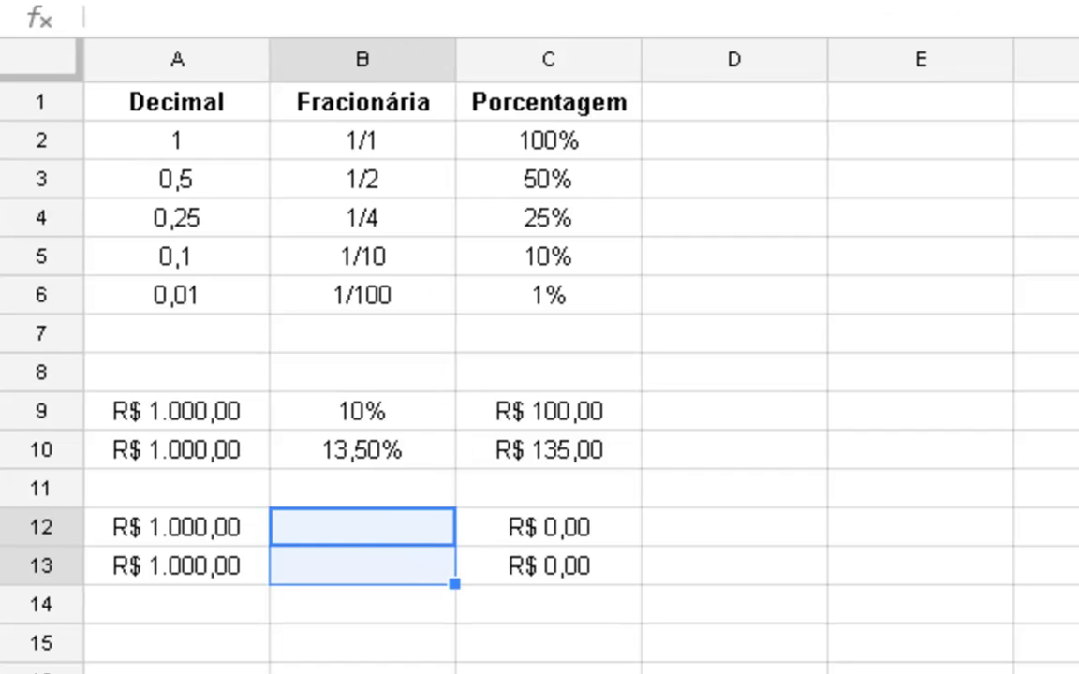
{"action": "left_click", "coordinate": [754, 645]}
{"action": "left_click", "coordinate": [442, 530]}
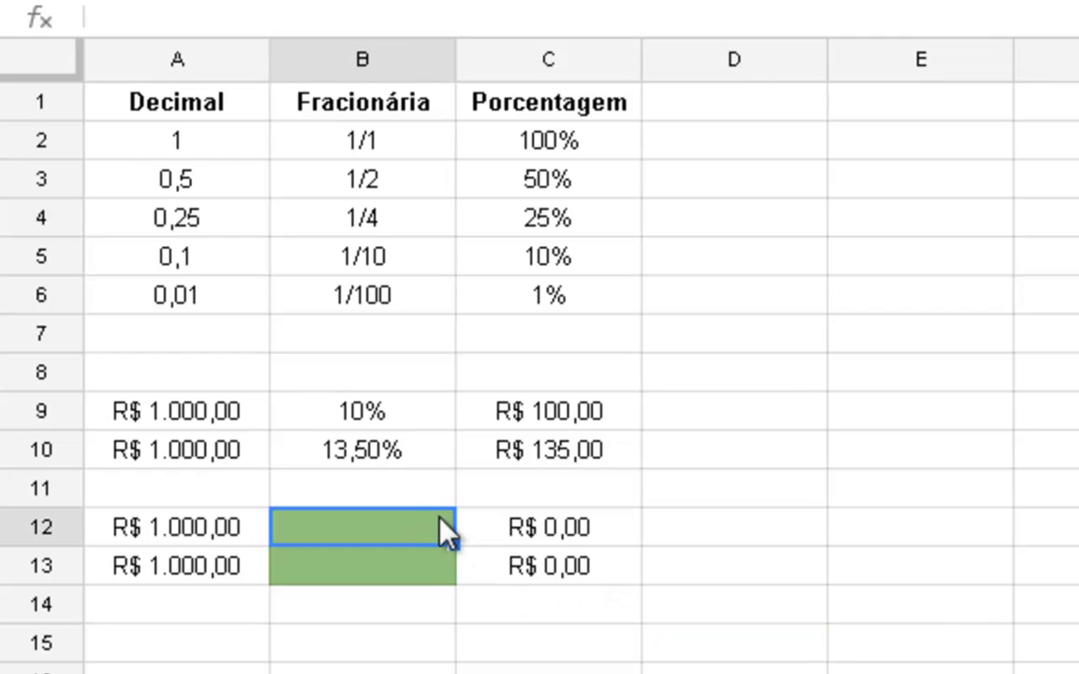
- Enter the decimal factor 0,1 in cell B12 and compare it with the decimal and percentage forms in row 5
{"action": "left_click", "coordinate": [427, 420]}
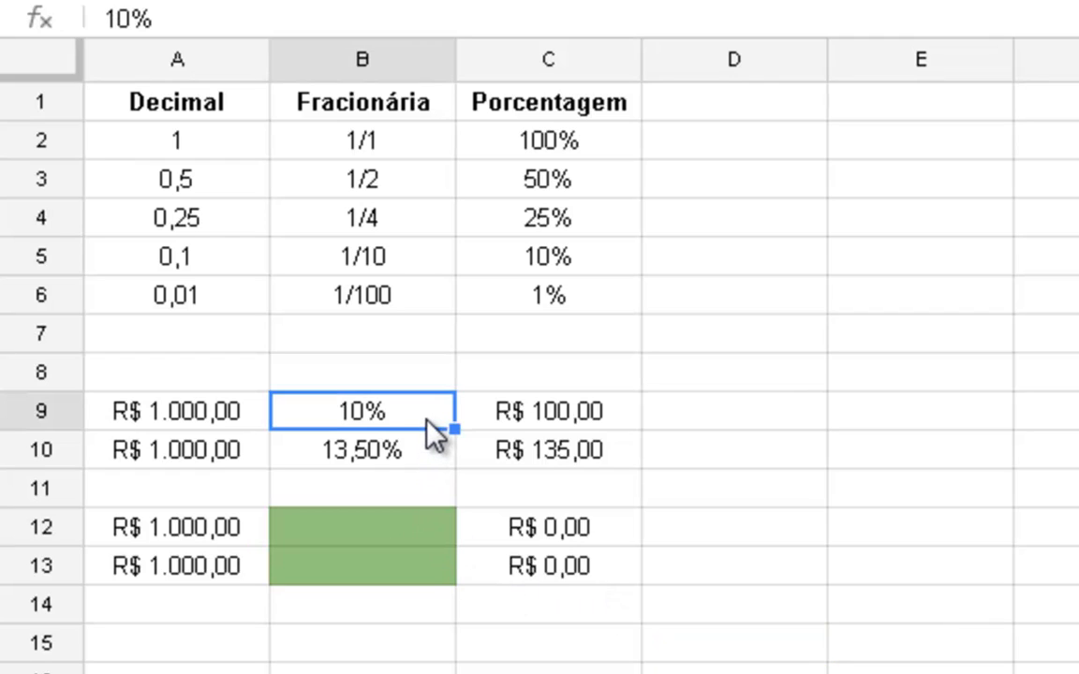
{"action": "left_click", "coordinate": [405, 526]}
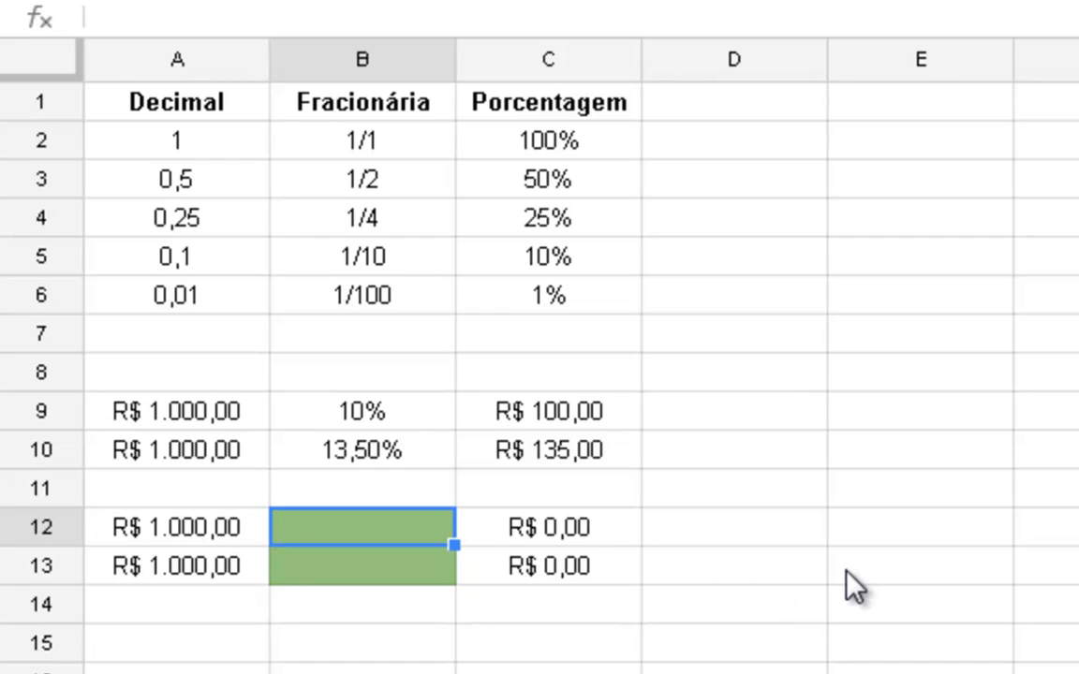
{"action": "type", "text": "0,1"}
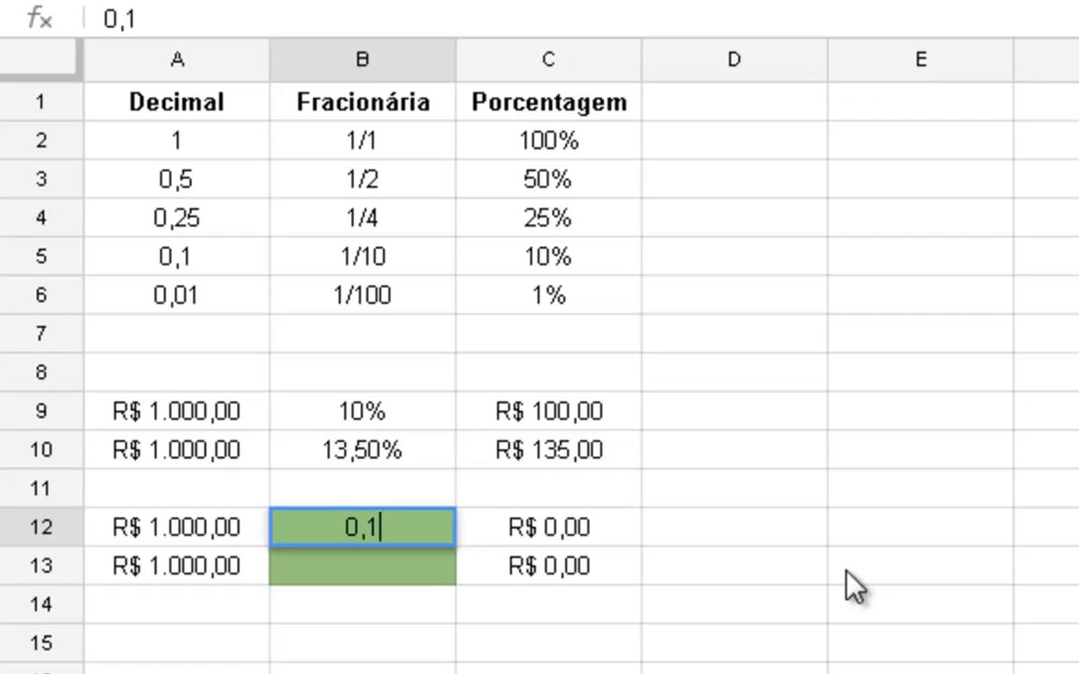
{"action": "key", "text": "Return"}
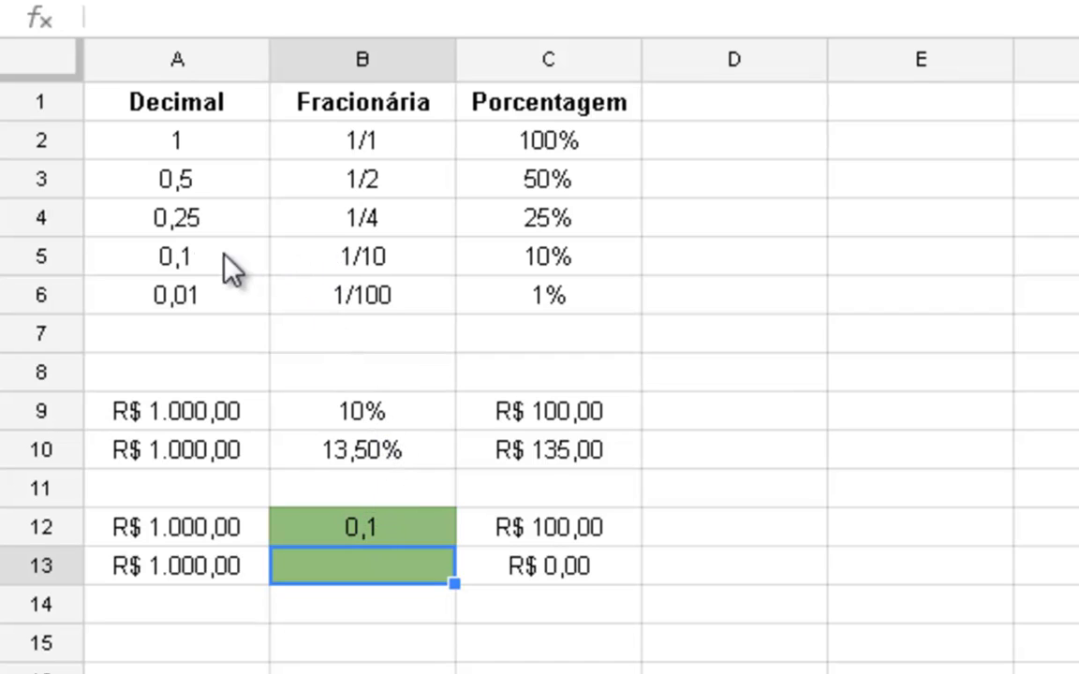
{"action": "left_click", "coordinate": [195, 253]}
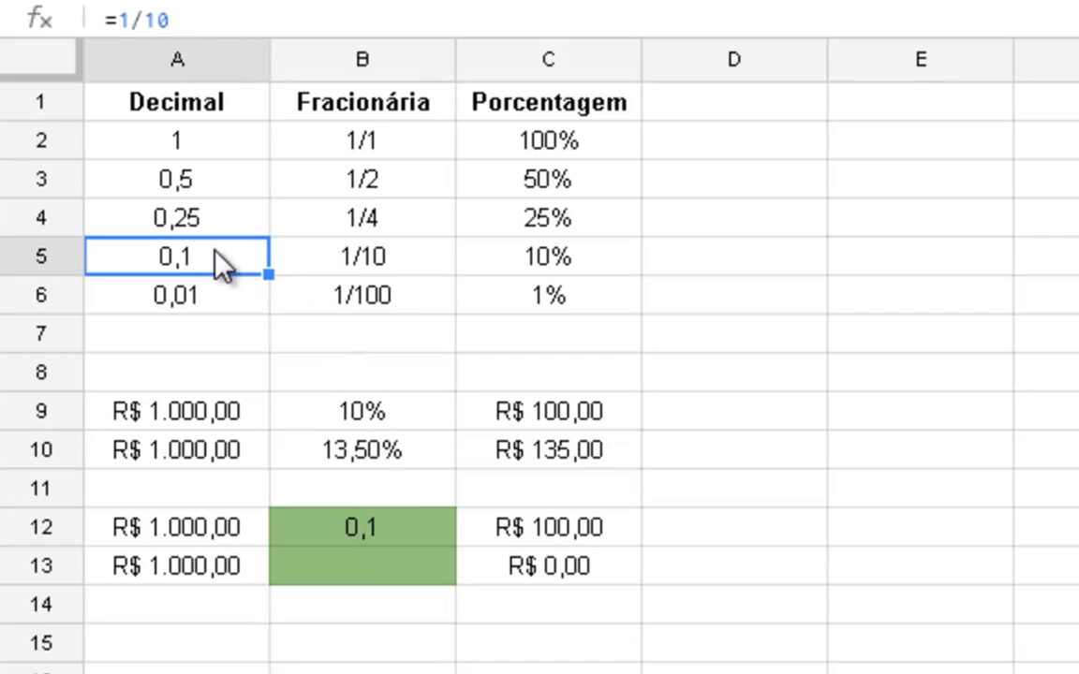
{"action": "left_click", "coordinate": [525, 262]}
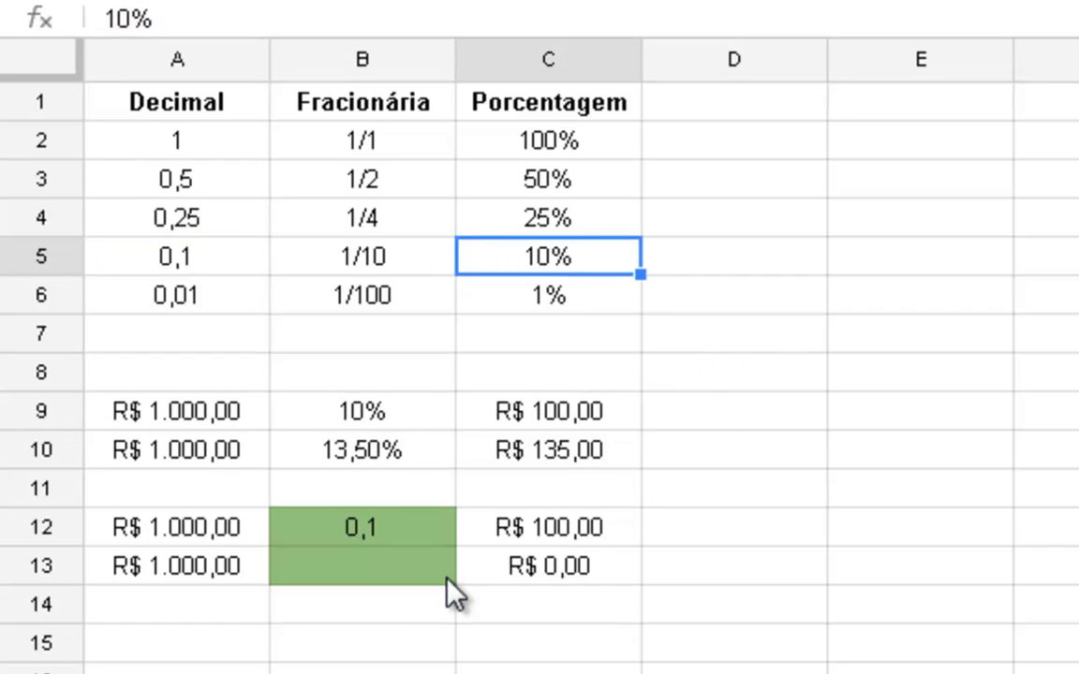
- Enter the decimal factor 0,135 in cell B13 beside the last currency amount
{"action": "left_click", "coordinate": [384, 562]}
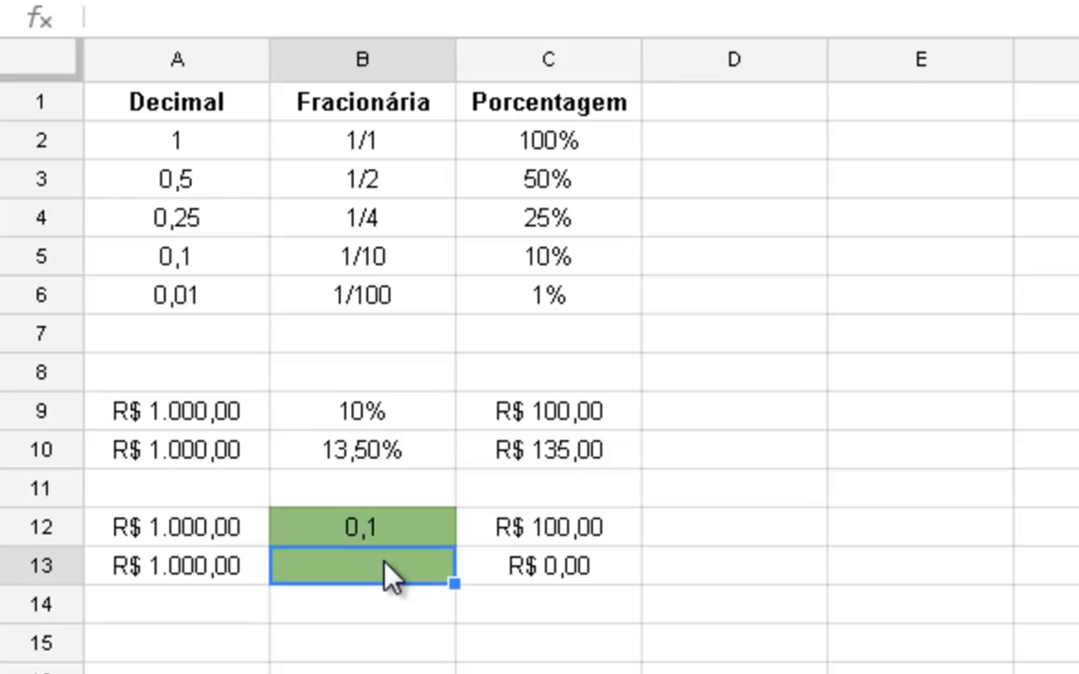
{"action": "type", "text": "0,"}
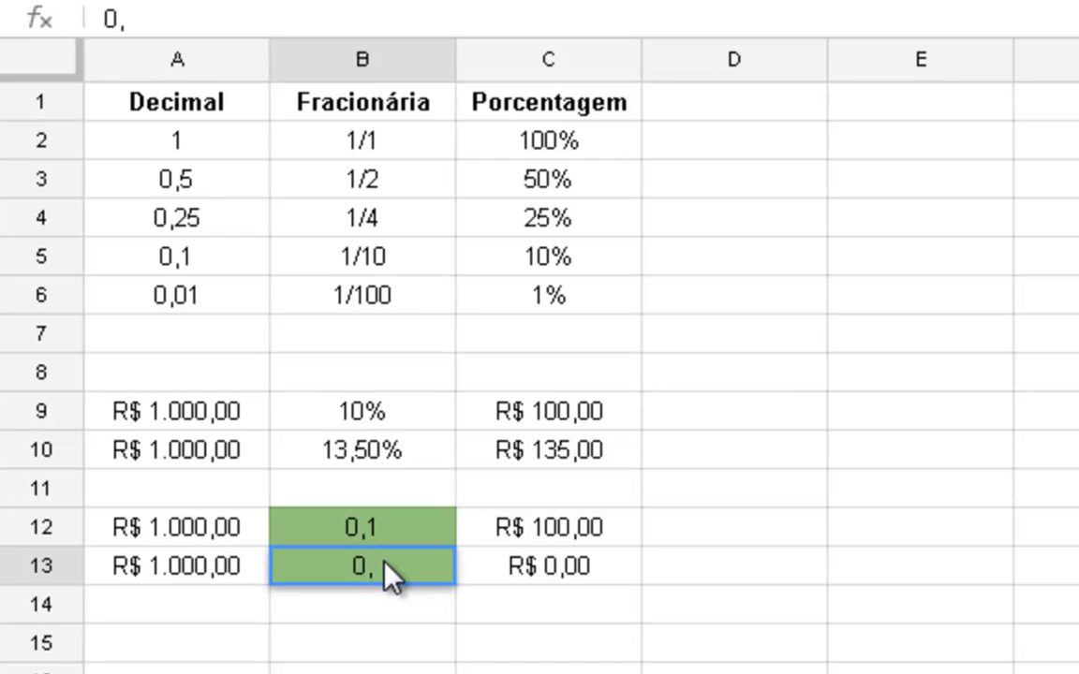
{"action": "type", "text": "135"}
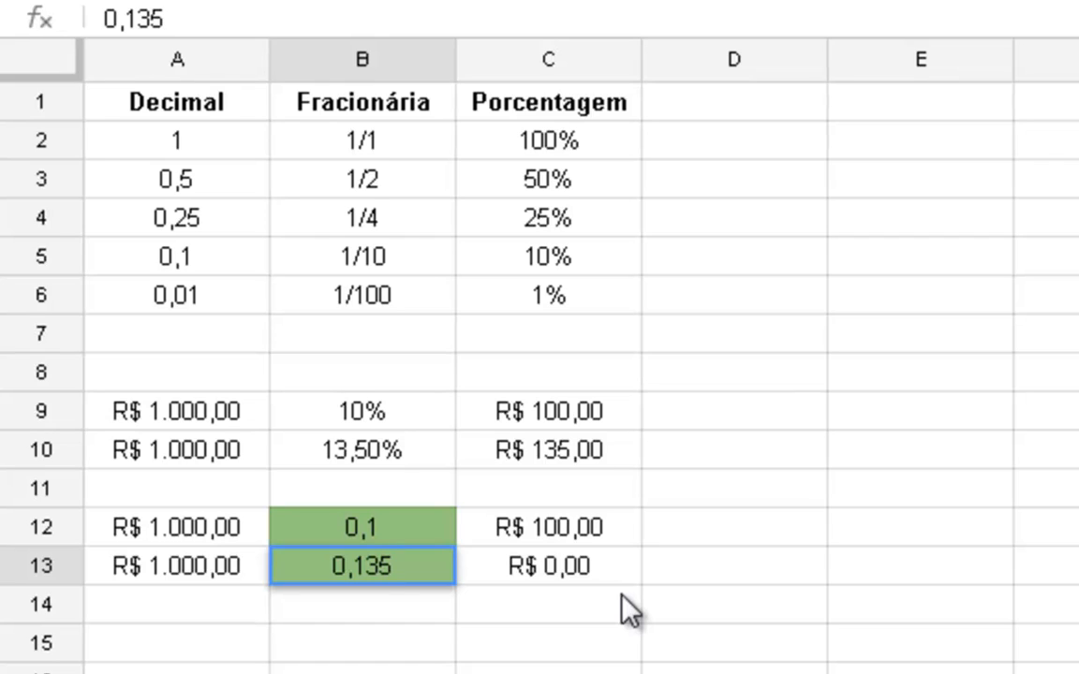
{"action": "key", "text": "Return"}
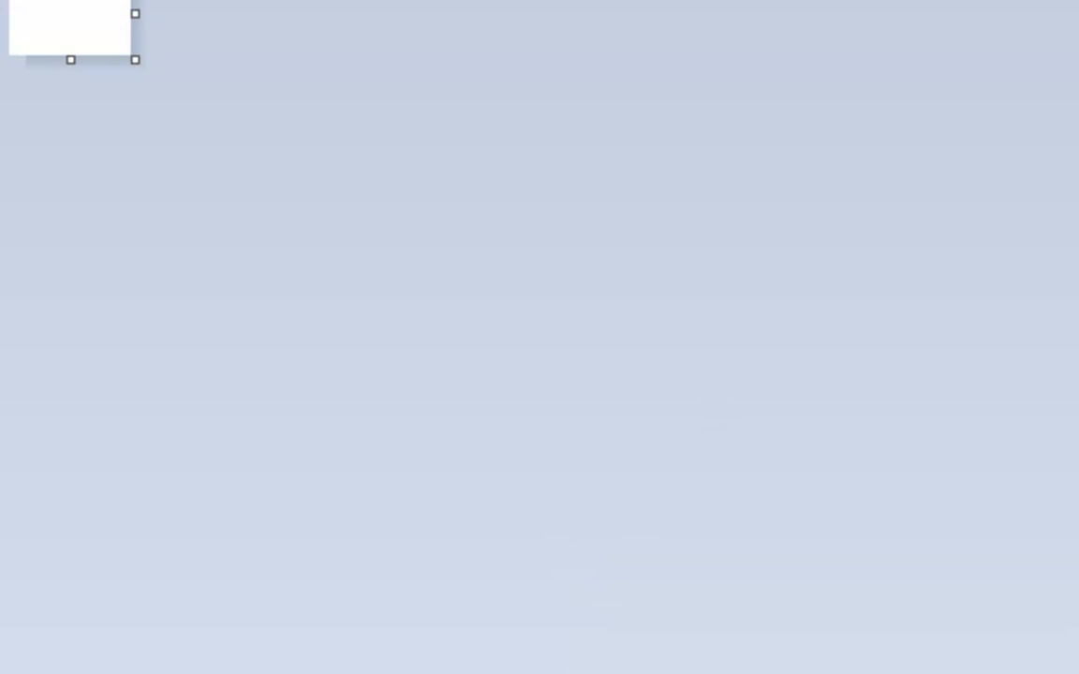
- Switch to Paint, enlarge the blank canvas, and arrange its narrowed window beside the spreadsheet data
{"action": "mouse_move", "coordinate": [79, 203]}
{"action": "left_mouse_down"}
{"action": "mouse_move", "coordinate": [259, 261]}
{"action": "mouse_move", "coordinate": [514, 530]}
{"action": "mouse_move", "coordinate": [515, 578]}
{"action": "left_mouse_up"}
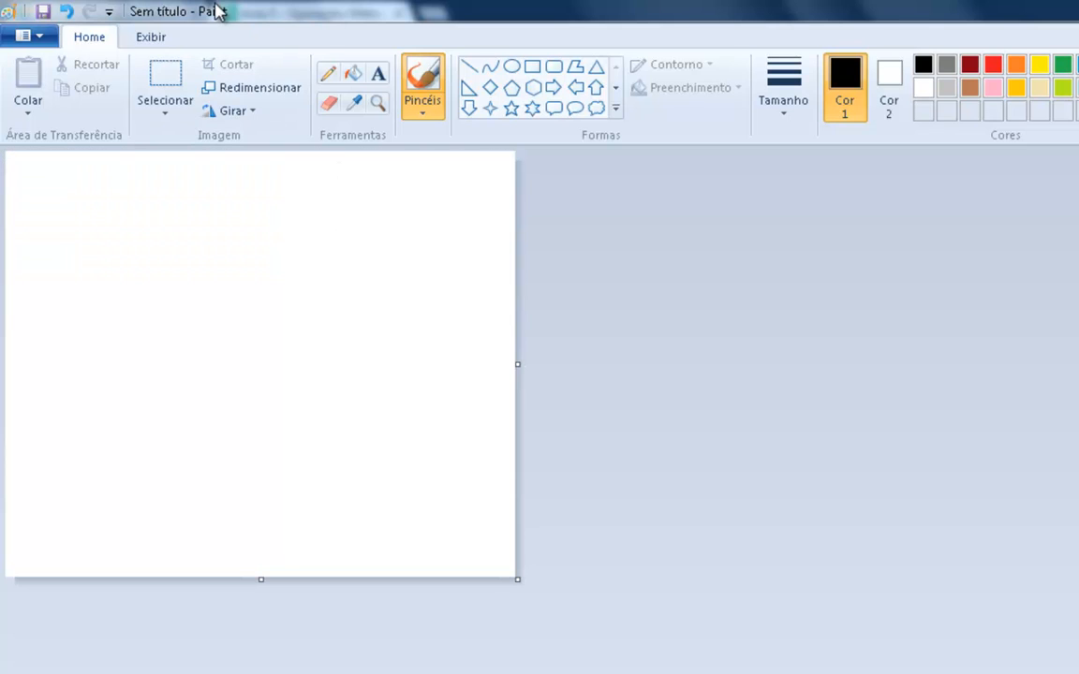
{"action": "double_click", "coordinate": [216, 11]}
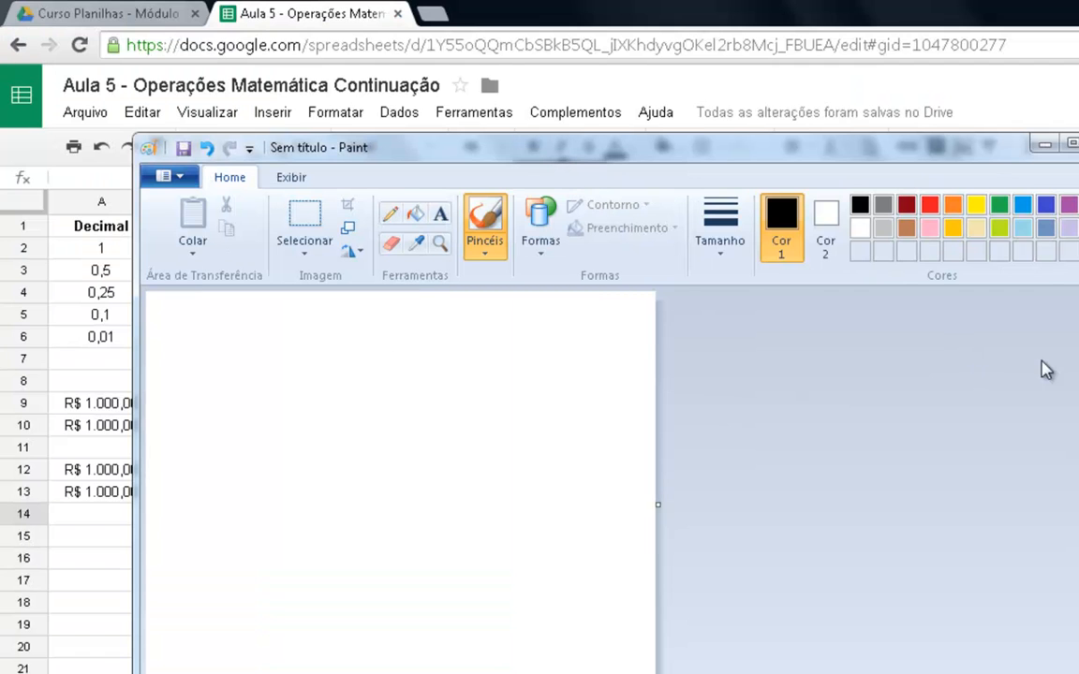
{"action": "left_click_drag", "start_coordinate": [1077, 386], "coordinate": [702, 390]}
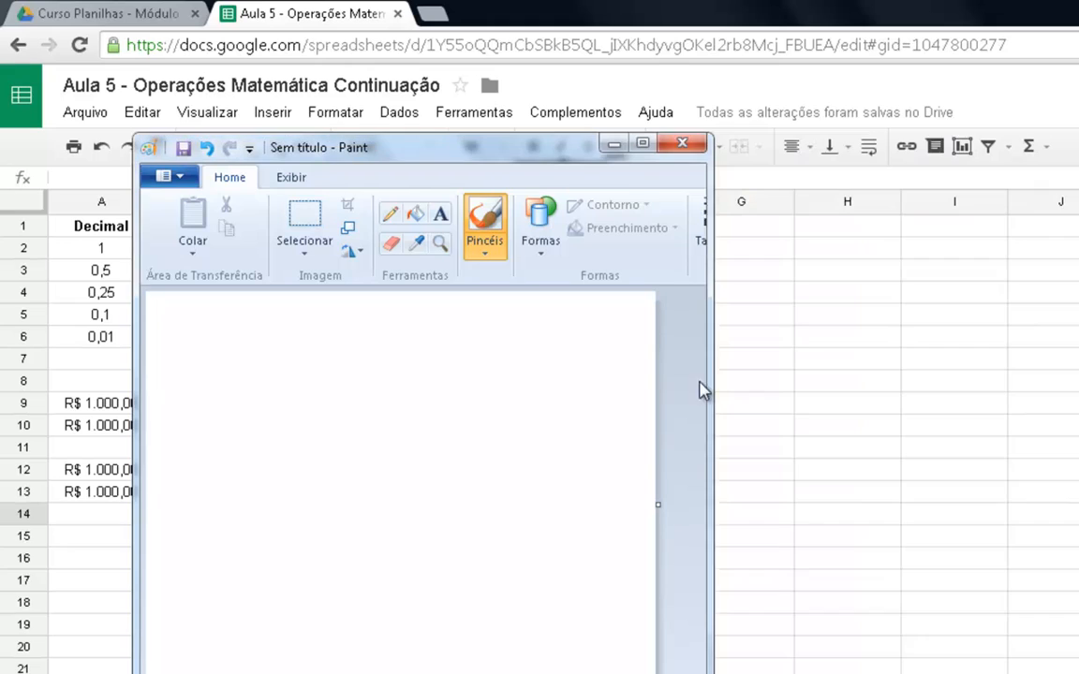
{"action": "left_click_drag", "start_coordinate": [552, 149], "coordinate": [863, 100]}
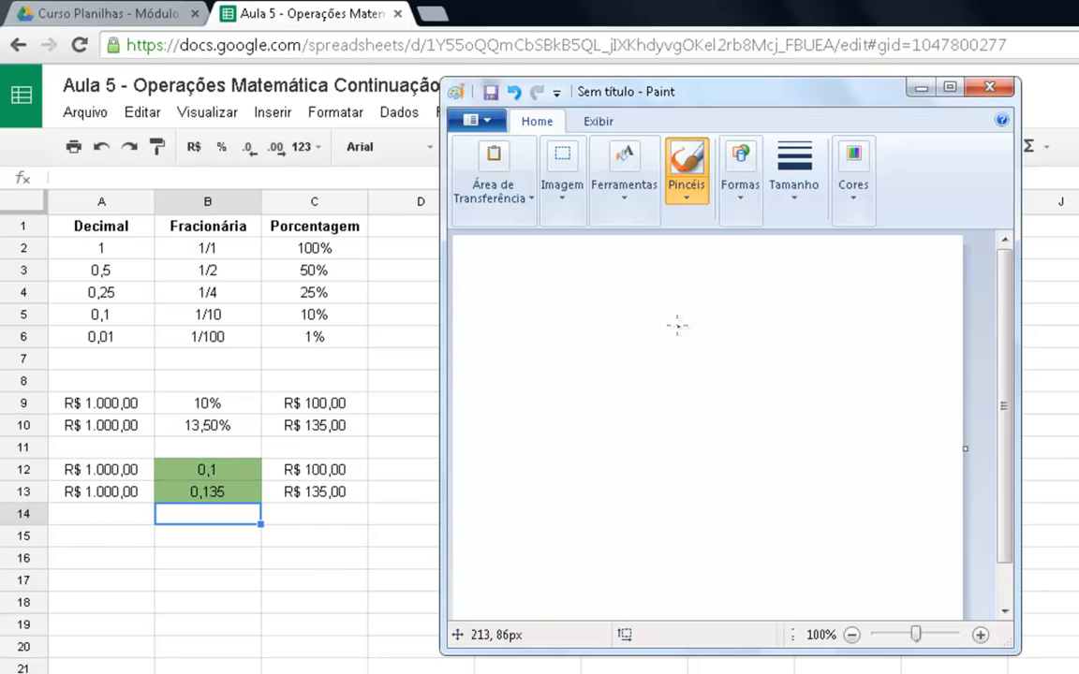
- Handwrite the number 1000 with the brush near the top of the blank canvas
{"action": "left_click_drag", "start_coordinate": [559, 278], "coordinate": [559, 304]}
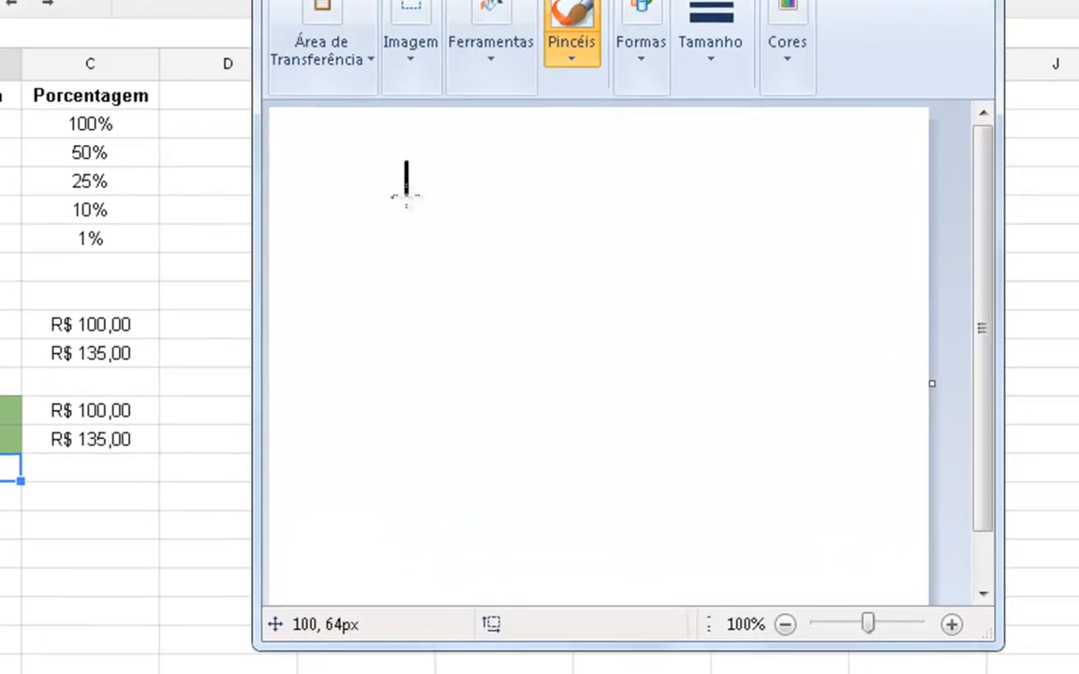
{"action": "mouse_move", "coordinate": [405, 197]}
{"action": "left_mouse_down"}
{"action": "mouse_move", "coordinate": [402, 239]}
{"action": "mouse_move", "coordinate": [380, 234]}
{"action": "left_mouse_up"}
{"action": "mouse_move", "coordinate": [444, 196]}
{"action": "left_mouse_down"}
{"action": "mouse_move", "coordinate": [484, 225]}
{"action": "mouse_move", "coordinate": [439, 188]}
{"action": "left_mouse_up"}
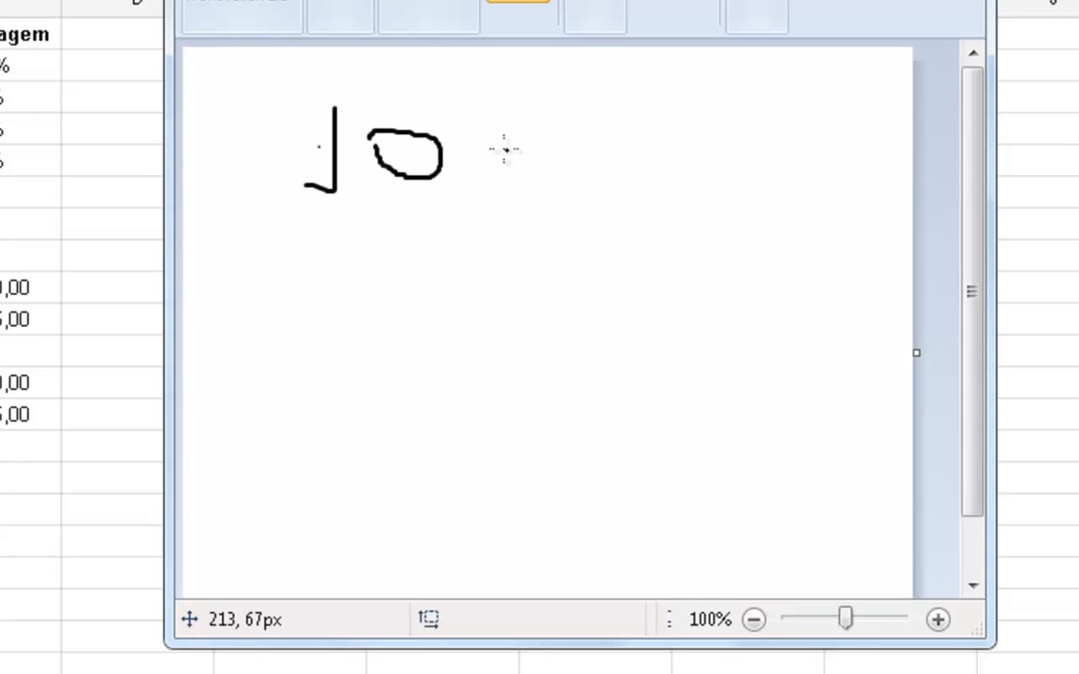
{"action": "mouse_move", "coordinate": [475, 127]}
{"action": "left_mouse_down"}
{"action": "mouse_move", "coordinate": [520, 172]}
{"action": "mouse_move", "coordinate": [487, 136]}
{"action": "left_mouse_up"}
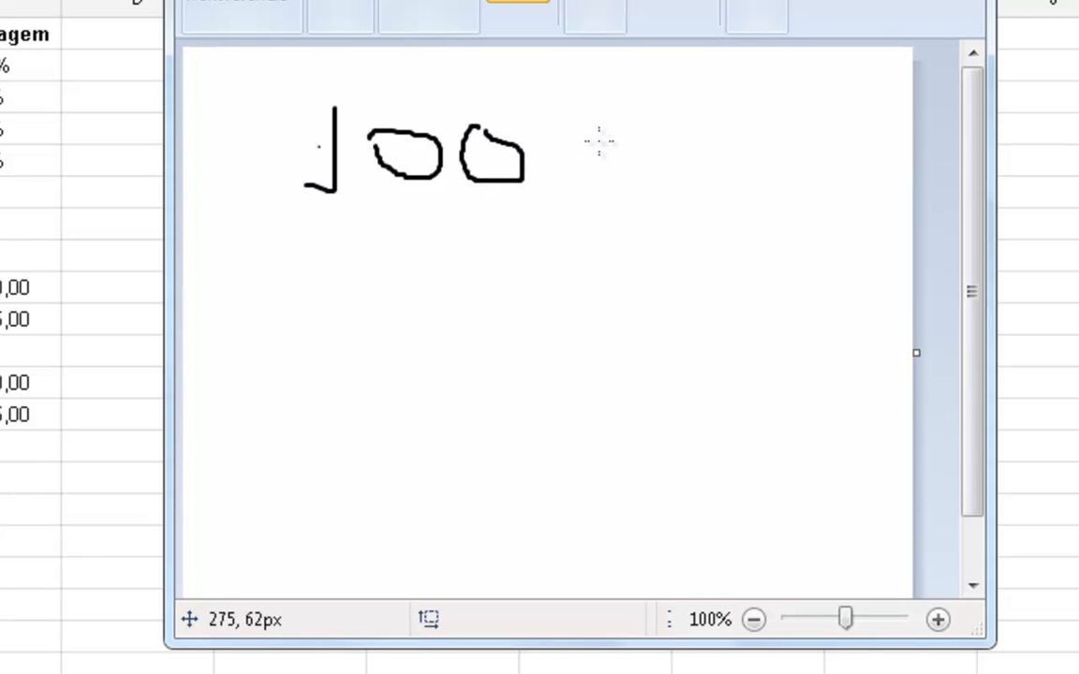
{"action": "mouse_move", "coordinate": [551, 143]}
{"action": "left_mouse_down"}
{"action": "mouse_move", "coordinate": [634, 168]}
{"action": "mouse_move", "coordinate": [558, 131]}
{"action": "left_mouse_up"}
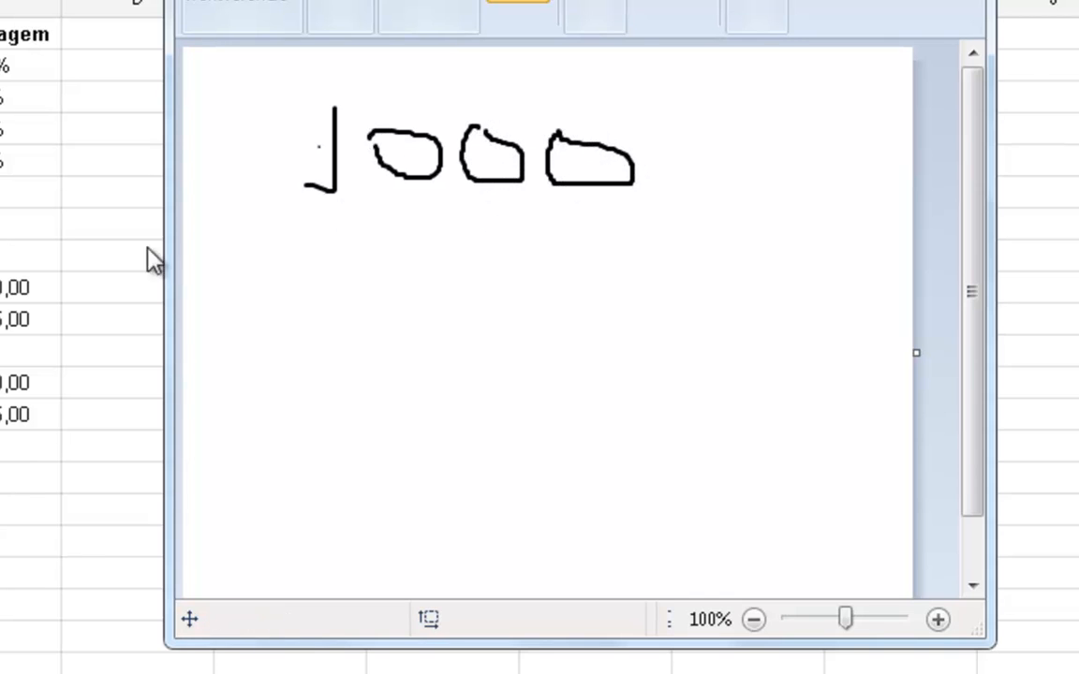
- Handwrite the multiplier × 0,1 beneath the number 1000 and draw a horizontal rule under it
{"action": "left_click_drag", "start_coordinate": [343, 265], "coordinate": [403, 310]}
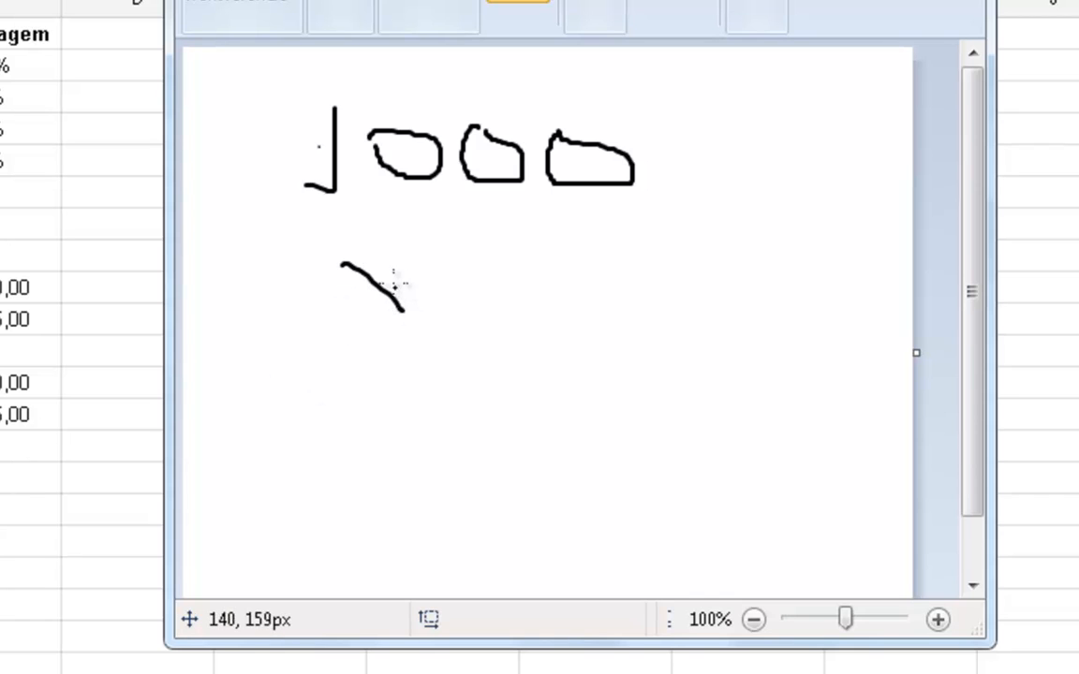
{"action": "left_click_drag", "start_coordinate": [392, 251], "coordinate": [352, 317]}
{"action": "mouse_move", "coordinate": [470, 255]}
{"action": "left_mouse_down"}
{"action": "mouse_move", "coordinate": [543, 260]}
{"action": "mouse_move", "coordinate": [497, 277]}
{"action": "left_mouse_up"}
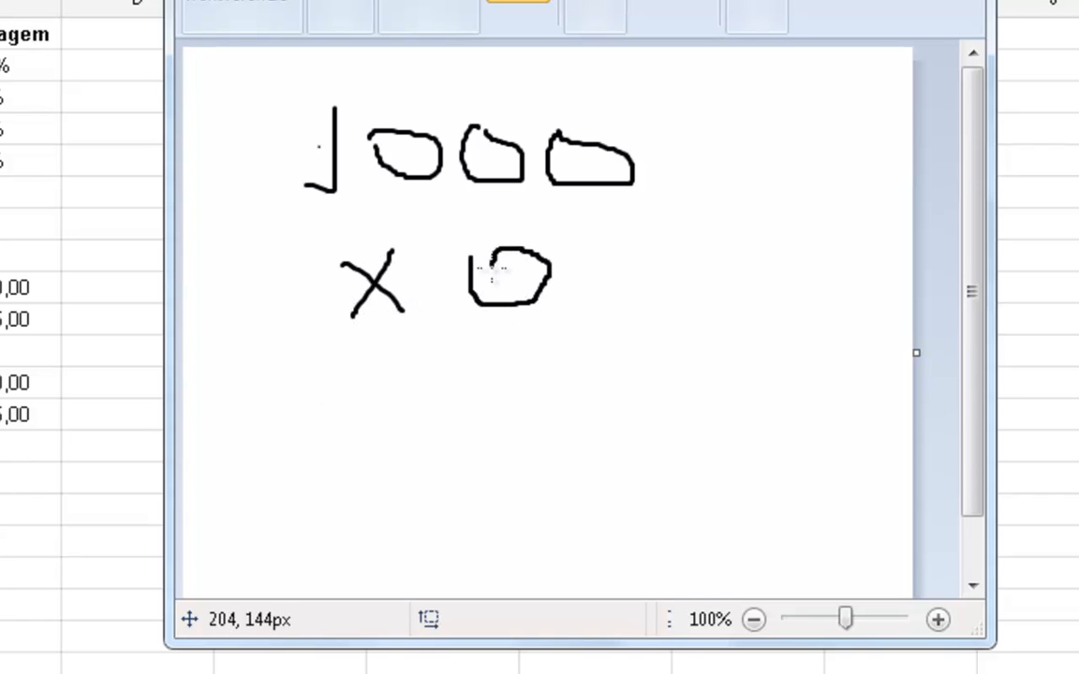
{"action": "left_click_drag", "start_coordinate": [563, 279], "coordinate": [555, 318]}
{"action": "mouse_move", "coordinate": [615, 221]}
{"action": "left_mouse_down"}
{"action": "mouse_move", "coordinate": [623, 279]}
{"action": "mouse_move", "coordinate": [603, 281]}
{"action": "left_mouse_up"}
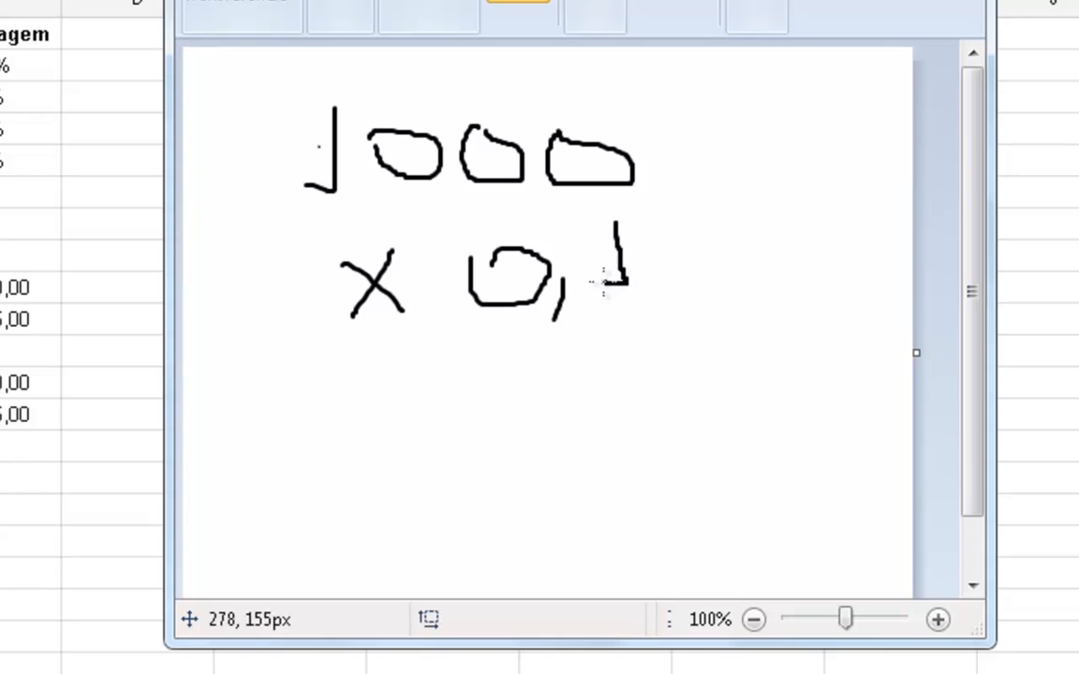
{"action": "left_click_drag", "start_coordinate": [671, 330], "coordinate": [283, 341]}
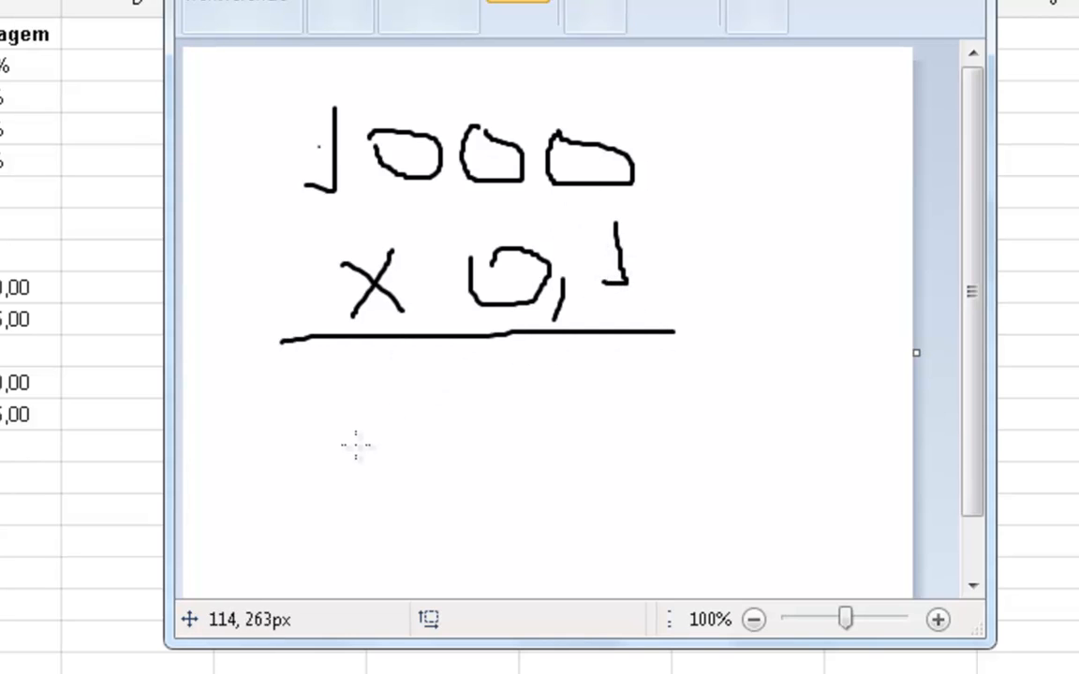
- Handwrite the uncorrected product 1000 below the horizontal rule
{"action": "mouse_move", "coordinate": [351, 374]}
{"action": "left_mouse_down"}
{"action": "mouse_move", "coordinate": [342, 433]}
{"action": "mouse_move", "coordinate": [326, 429]}
{"action": "left_mouse_up"}
{"action": "mouse_move", "coordinate": [400, 403]}
{"action": "left_mouse_down"}
{"action": "mouse_move", "coordinate": [423, 426]}
{"action": "mouse_move", "coordinate": [440, 379]}
{"action": "mouse_move", "coordinate": [403, 398]}
{"action": "left_mouse_up"}
{"action": "mouse_move", "coordinate": [485, 393]}
{"action": "left_mouse_down"}
{"action": "mouse_move", "coordinate": [546, 419]}
{"action": "mouse_move", "coordinate": [515, 388]}
{"action": "left_mouse_up"}
{"action": "mouse_move", "coordinate": [594, 390]}
{"action": "left_mouse_down"}
{"action": "mouse_move", "coordinate": [578, 403]}
{"action": "mouse_move", "coordinate": [656, 414]}
{"action": "mouse_move", "coordinate": [568, 386]}
{"action": "left_mouse_up"}
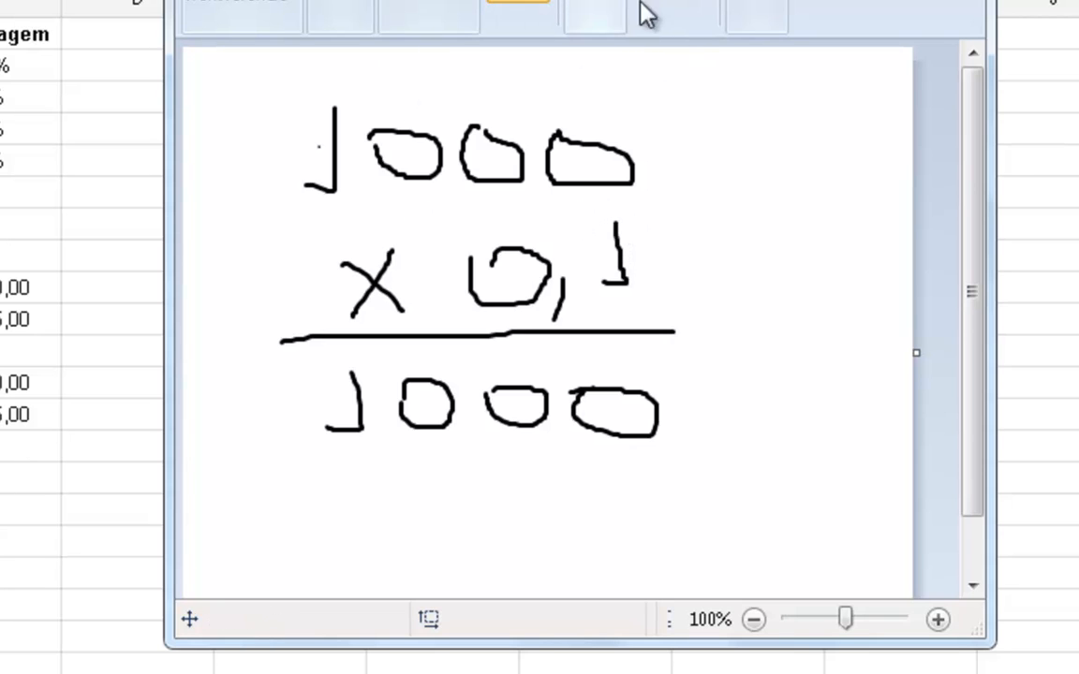
- Place the decimal comma in the product to make 100,0, circling the multiplier's decimal digit and the finished product
{"action": "mouse_move", "coordinate": [640, 286]}
{"action": "left_mouse_down"}
{"action": "mouse_move", "coordinate": [602, 187]}
{"action": "mouse_move", "coordinate": [572, 291]}
{"action": "mouse_move", "coordinate": [626, 301]}
{"action": "mouse_move", "coordinate": [621, 318]}
{"action": "left_mouse_up"}
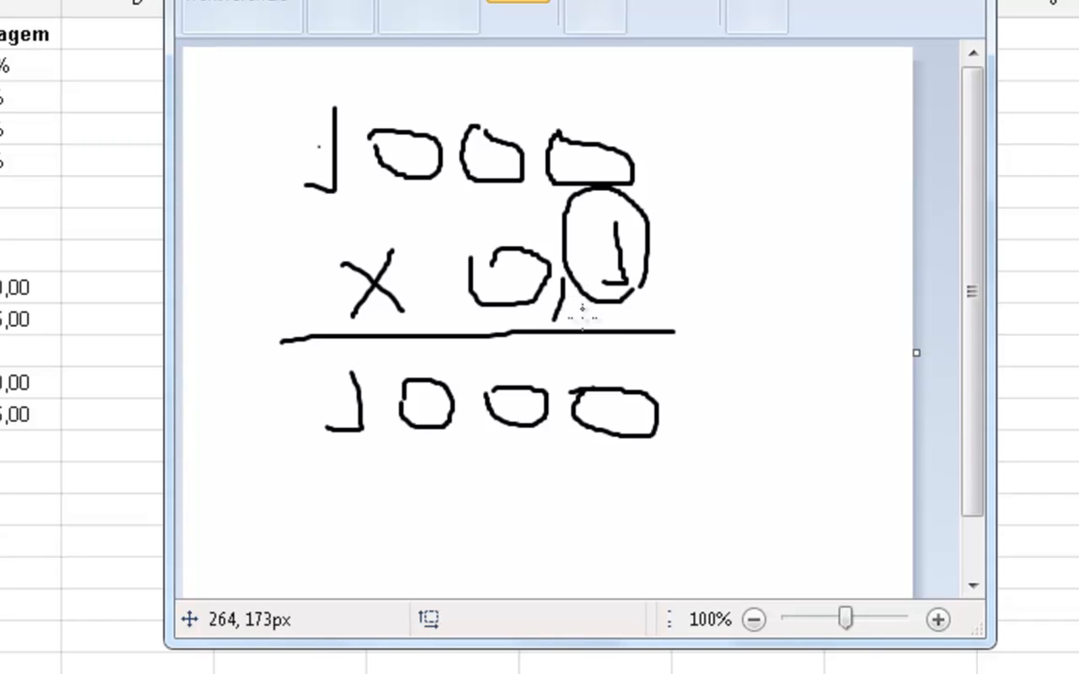
{"action": "mouse_move", "coordinate": [568, 405]}
{"action": "left_mouse_down"}
{"action": "mouse_move", "coordinate": [568, 445]}
{"action": "mouse_move", "coordinate": [544, 453]}
{"action": "left_mouse_up"}
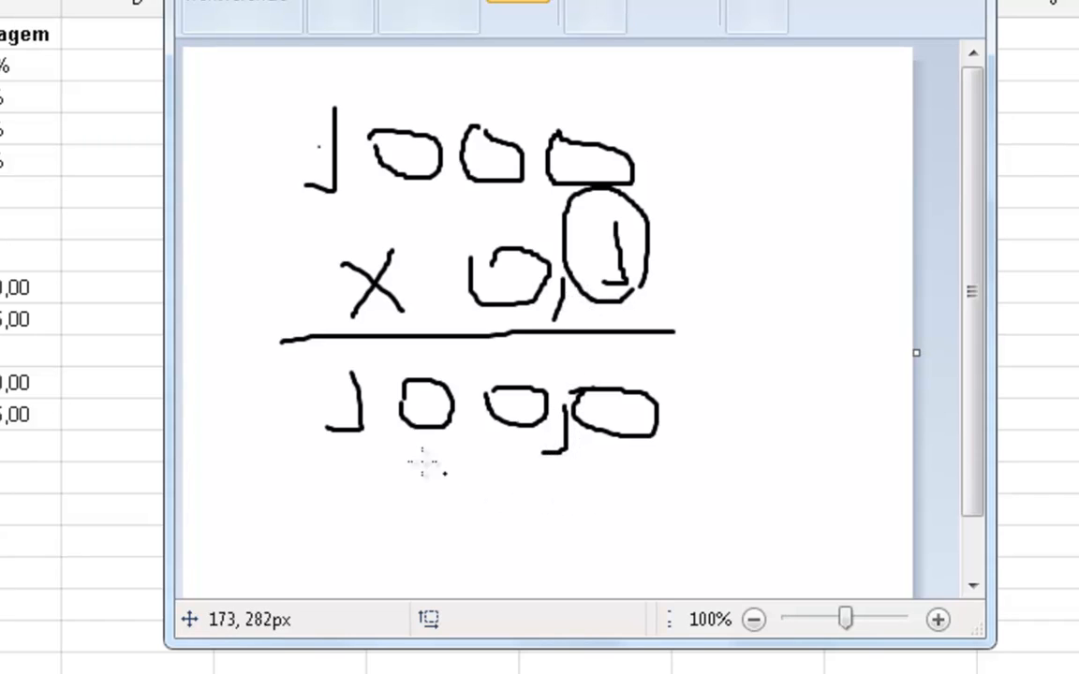
{"action": "mouse_move", "coordinate": [298, 359]}
{"action": "left_mouse_down"}
{"action": "mouse_move", "coordinate": [489, 472]}
{"action": "mouse_move", "coordinate": [638, 452]}
{"action": "mouse_move", "coordinate": [517, 384]}
{"action": "left_mouse_up"}
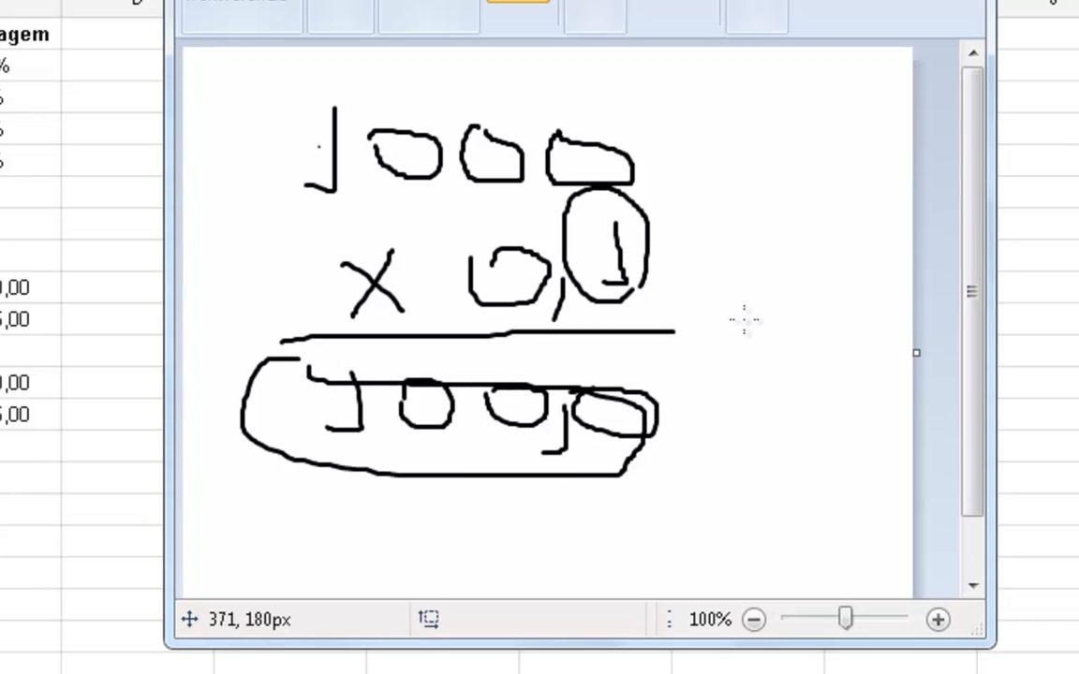
{"action": "key", "text": "ctrl+z"}
{"action": "mouse_move", "coordinate": [802, 455]}
{"action": "left_mouse_down"}
{"action": "mouse_move", "coordinate": [699, 375]}
{"action": "mouse_move", "coordinate": [290, 378]}
{"action": "mouse_move", "coordinate": [740, 501]}
{"action": "mouse_move", "coordinate": [801, 456]}
{"action": "left_mouse_up"}
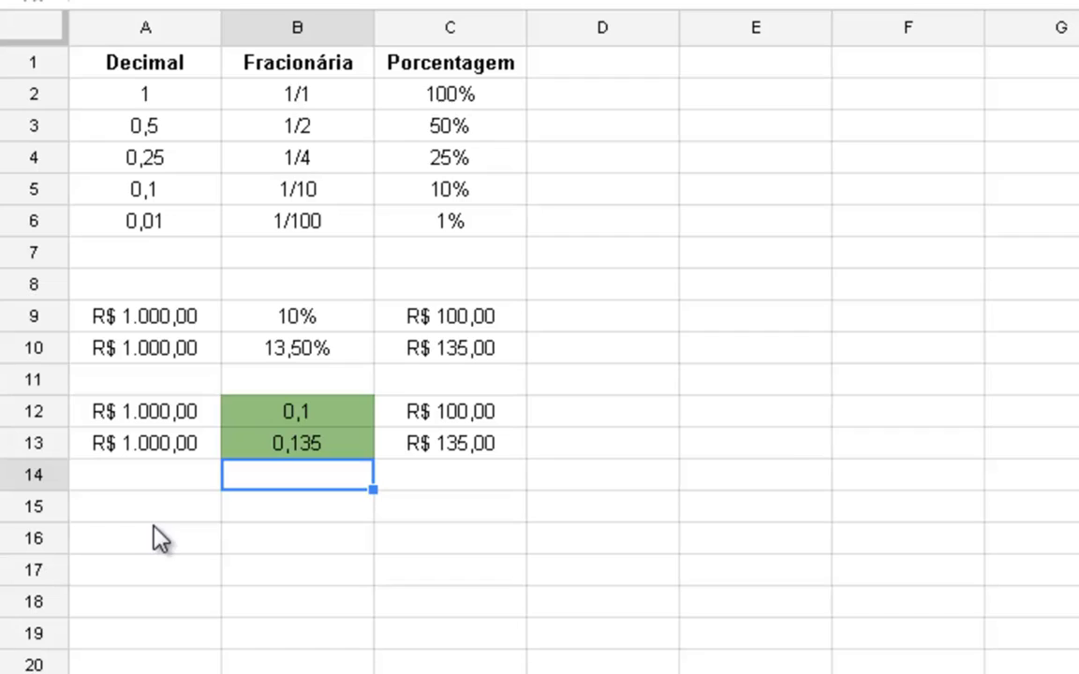
- Switch back to the spreadsheet, enter 1000 in cells A15 and A16, and format both as currency
{"action": "left_click", "coordinate": [53, 507]}
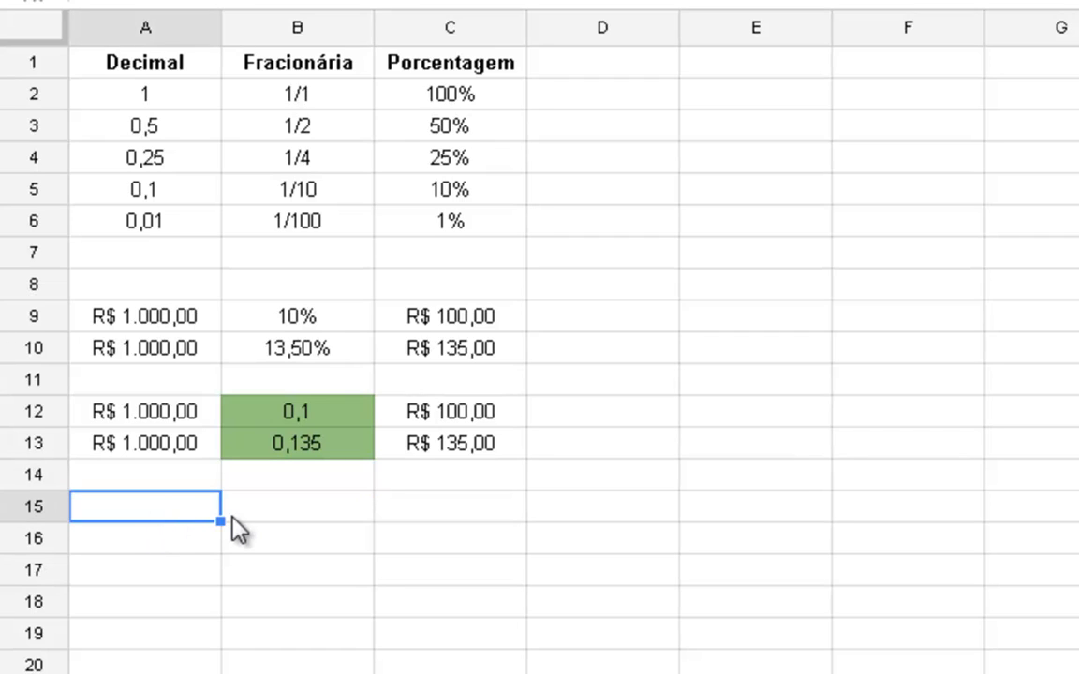
{"action": "type", "text": "1000"}
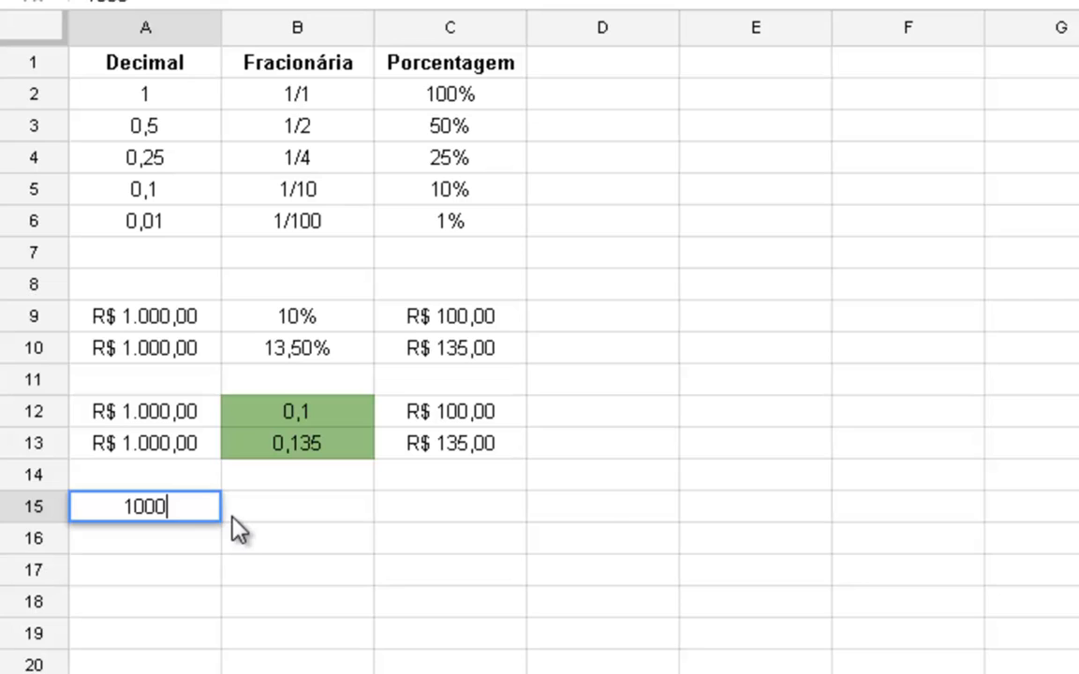
{"action": "key", "text": "Return"}
{"action": "type", "text": "1000"}
{"action": "key", "text": "Return"}
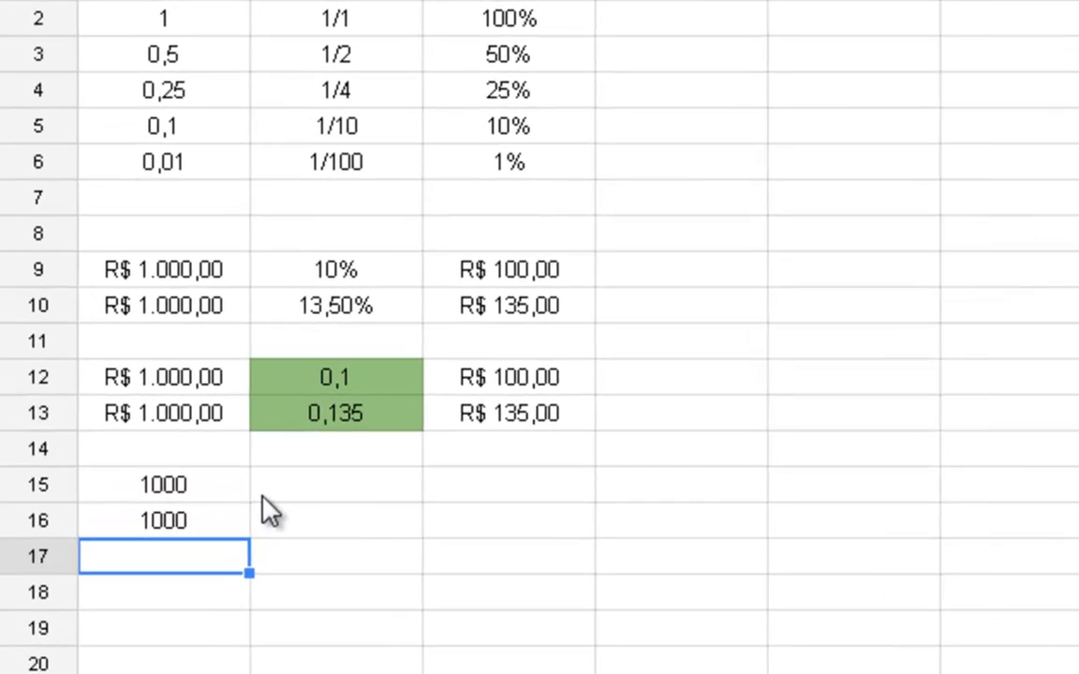
{"action": "left_click_drag", "start_coordinate": [208, 511], "coordinate": [218, 539]}
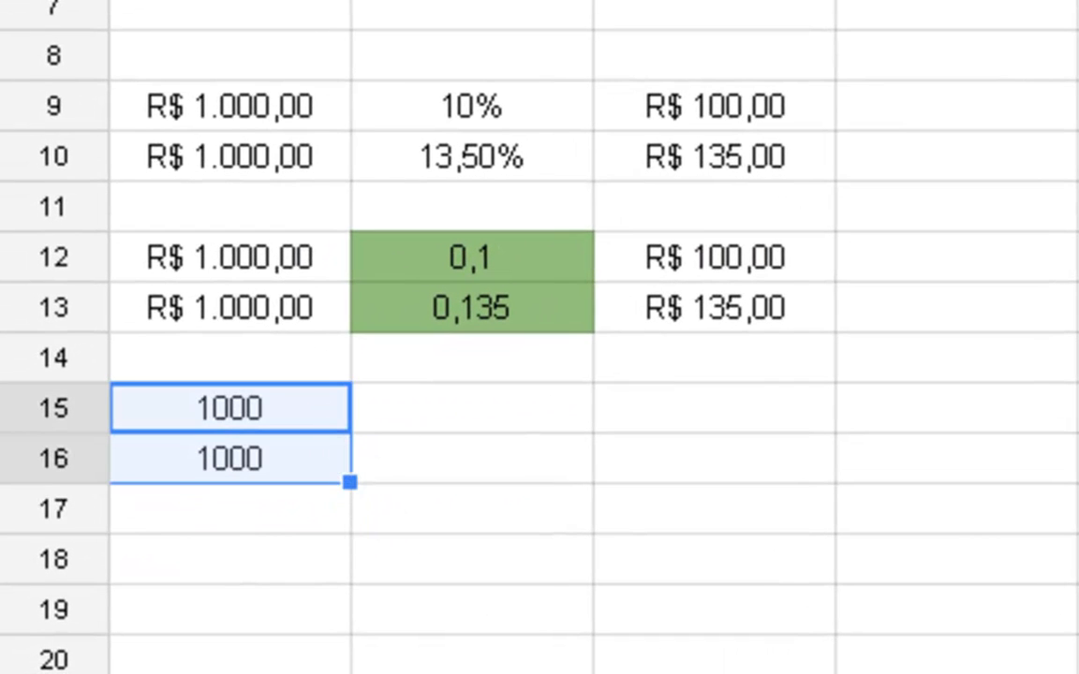
{"action": "key", "text": "ctrl+shift+4"}
- Enter the percentages 10% in cell B15 and 13,5% in cell B16 beside the new currency amounts
{"action": "left_click", "coordinate": [423, 419]}
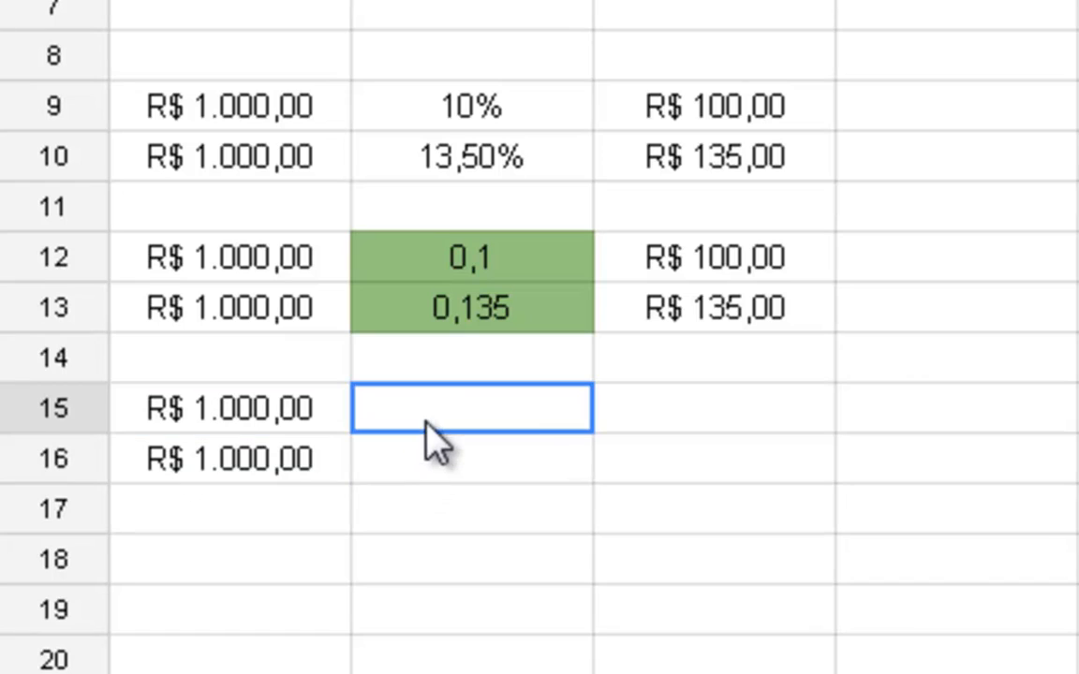
{"action": "type", "text": "100"}
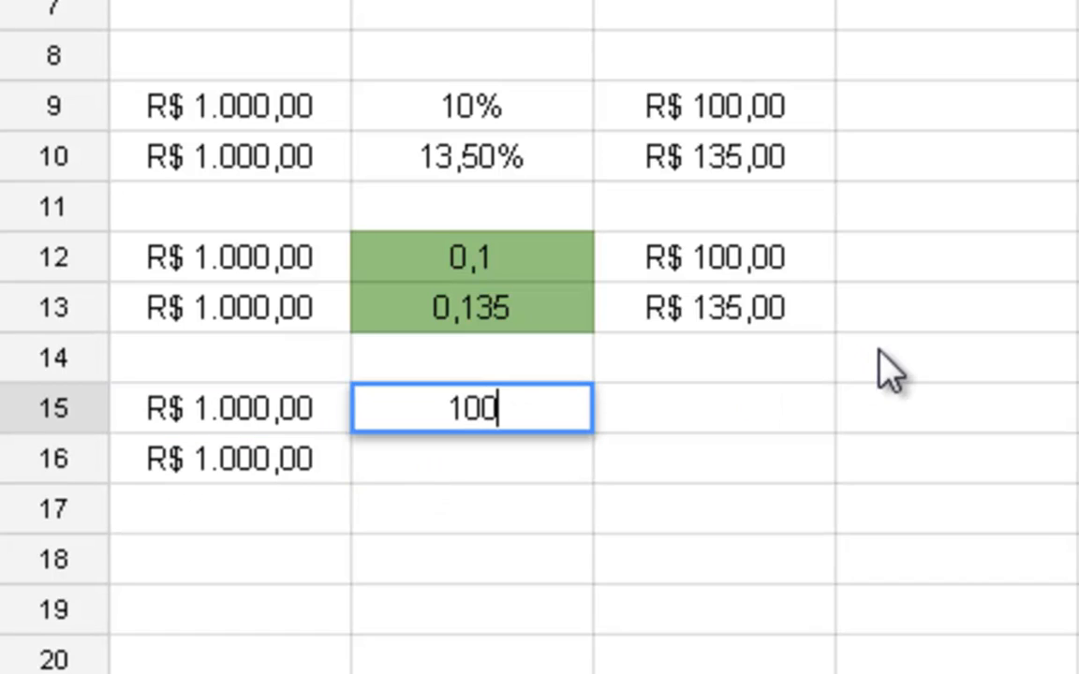
{"action": "key", "text": "BackSpace"}
{"action": "type", "text": "%"}
{"action": "key", "text": "Return"}
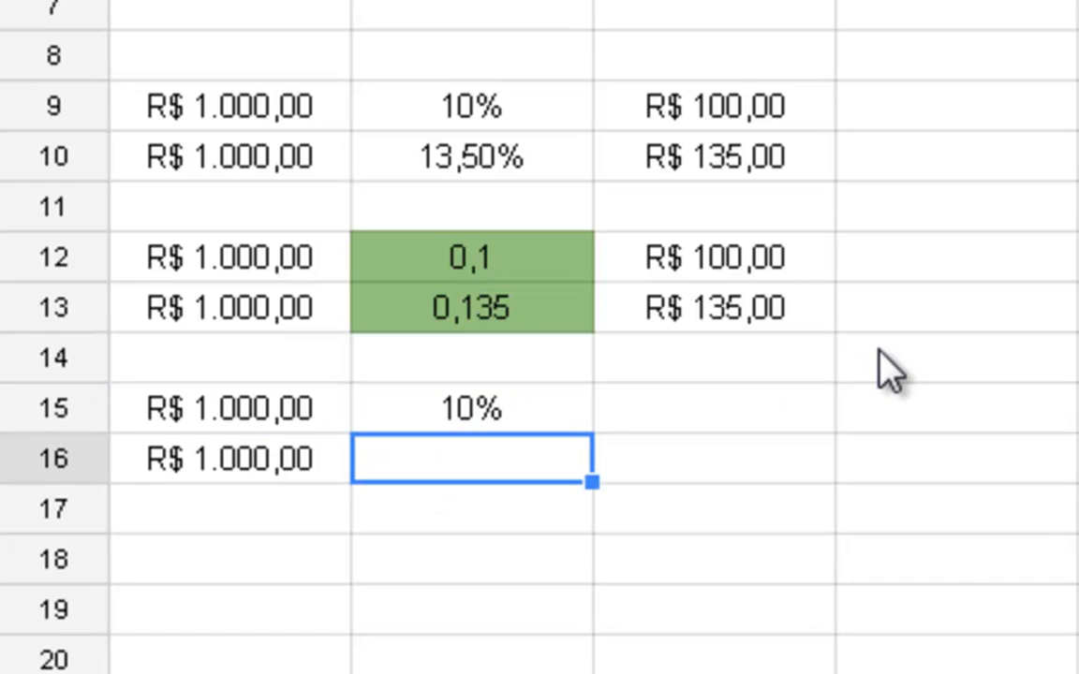
{"action": "type", "text": "13,"}
{"action": "type", "text": "5"}
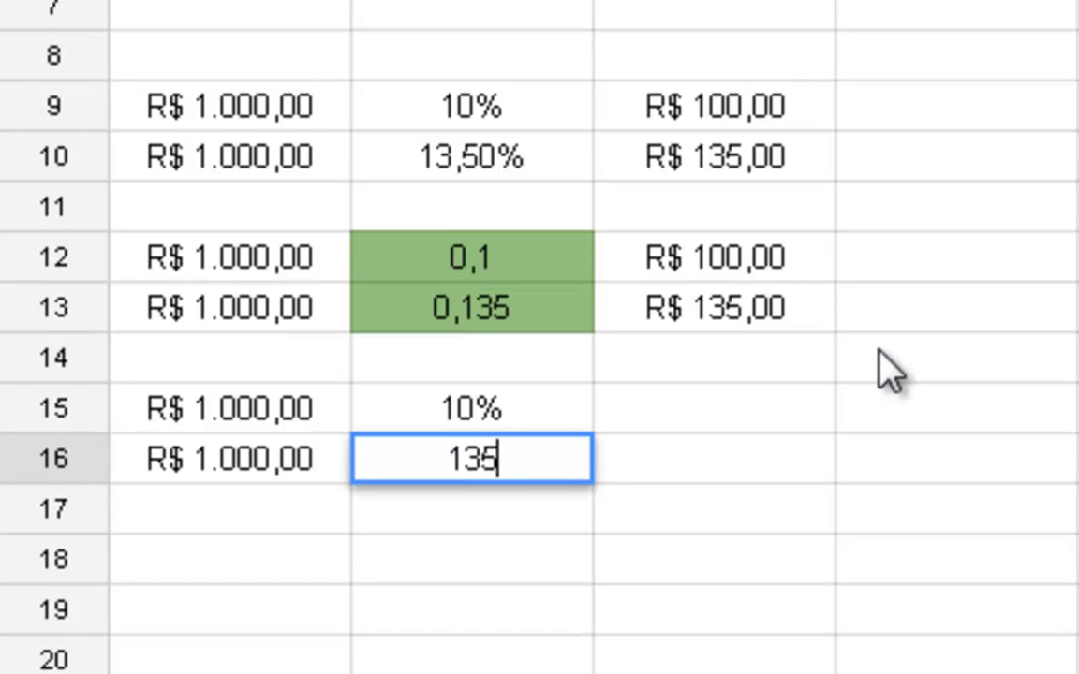
{"action": "key", "text": "BackSpace"}
{"action": "type", "text": ",50%"}
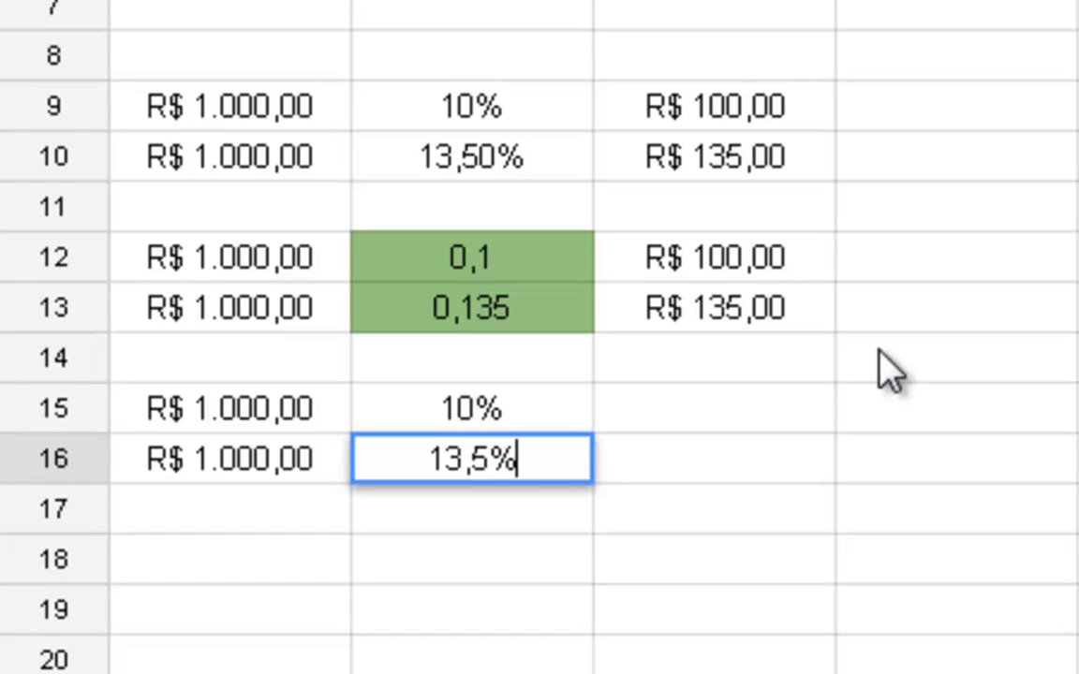
{"action": "key", "text": "Return"}
- Enter the formula =A15+(A15*B15) in cell C15 to add the percentage to the currency amount
{"action": "key", "text": "Up"}
{"action": "key", "text": "Up"}
{"action": "key", "text": "Right"}
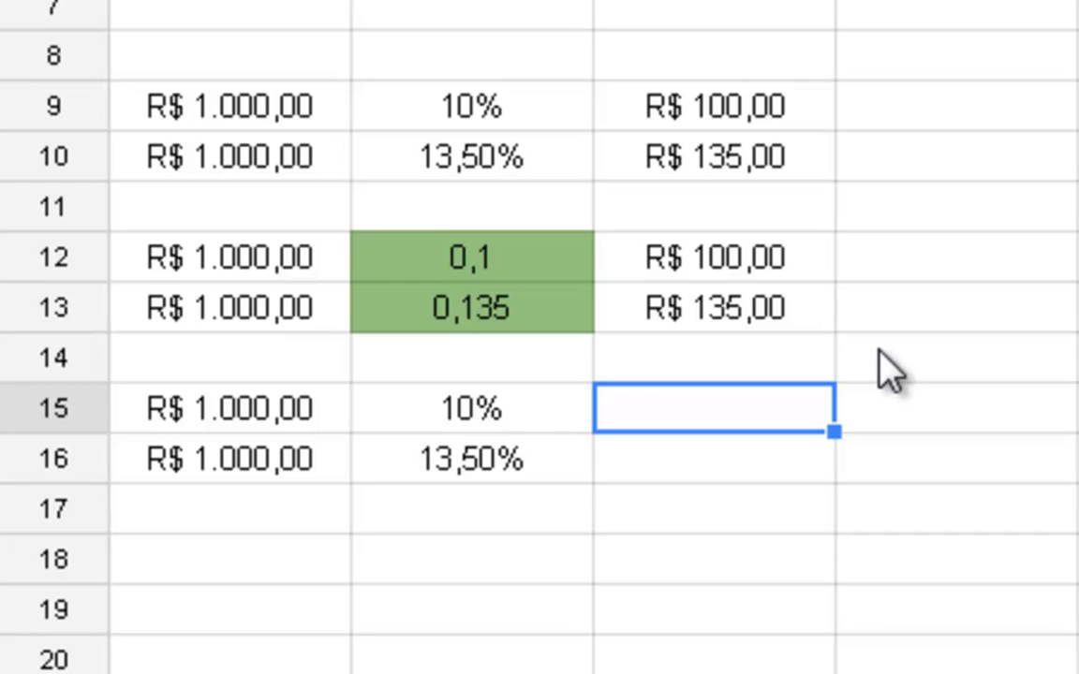
{"action": "type", "text": "="}
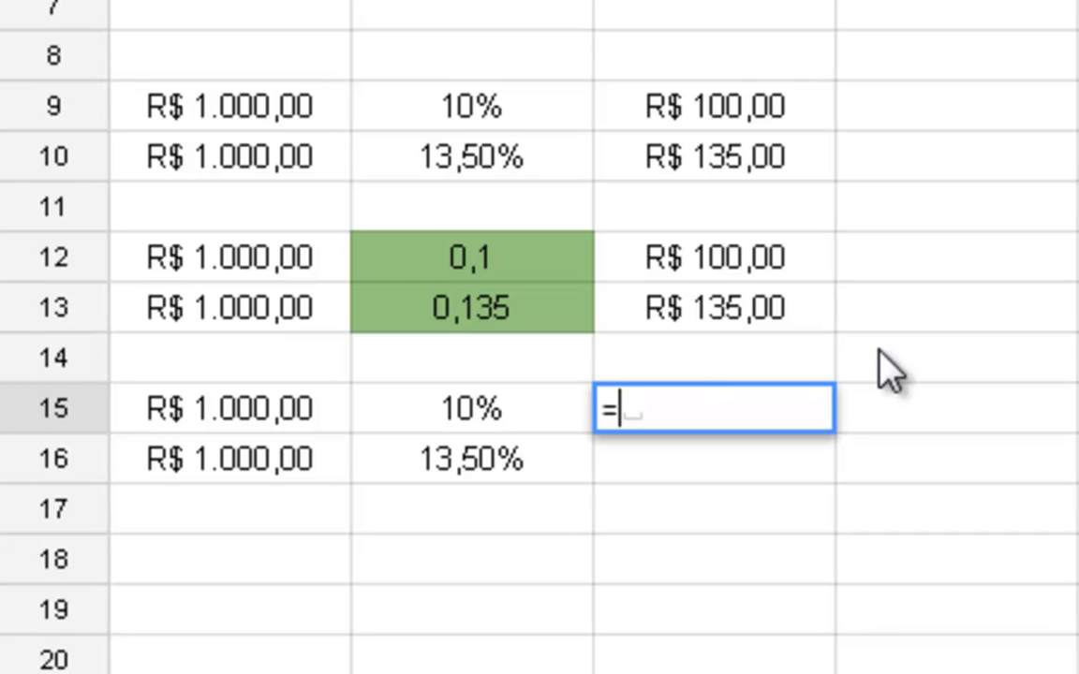
{"action": "left_click", "coordinate": [200, 409]}
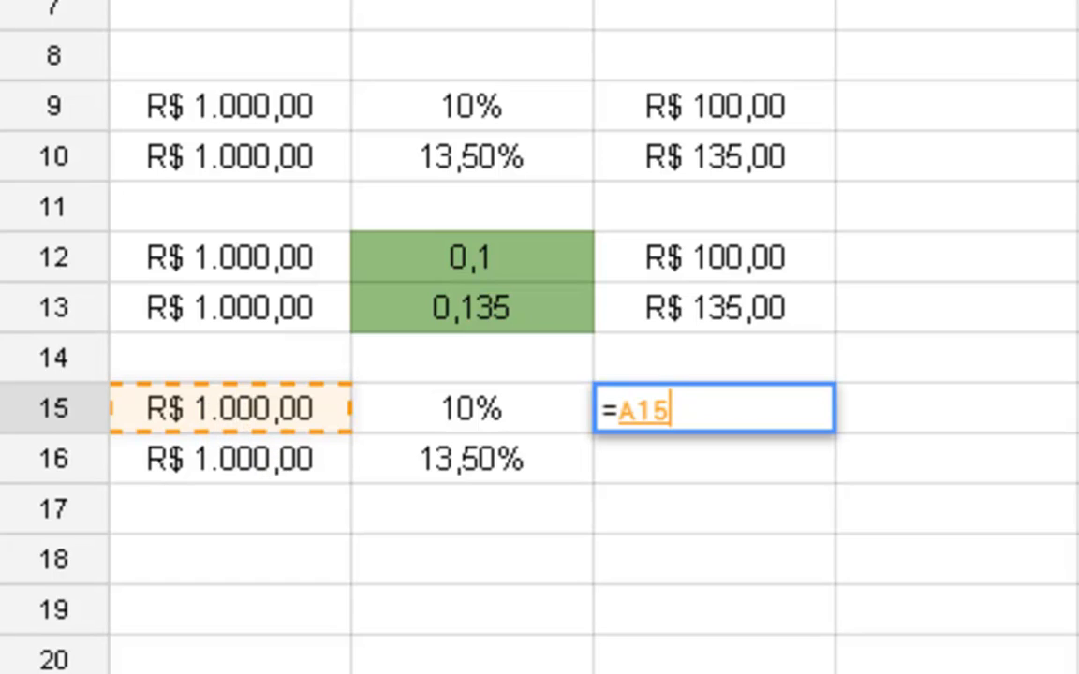
{"action": "type", "text": "+("}
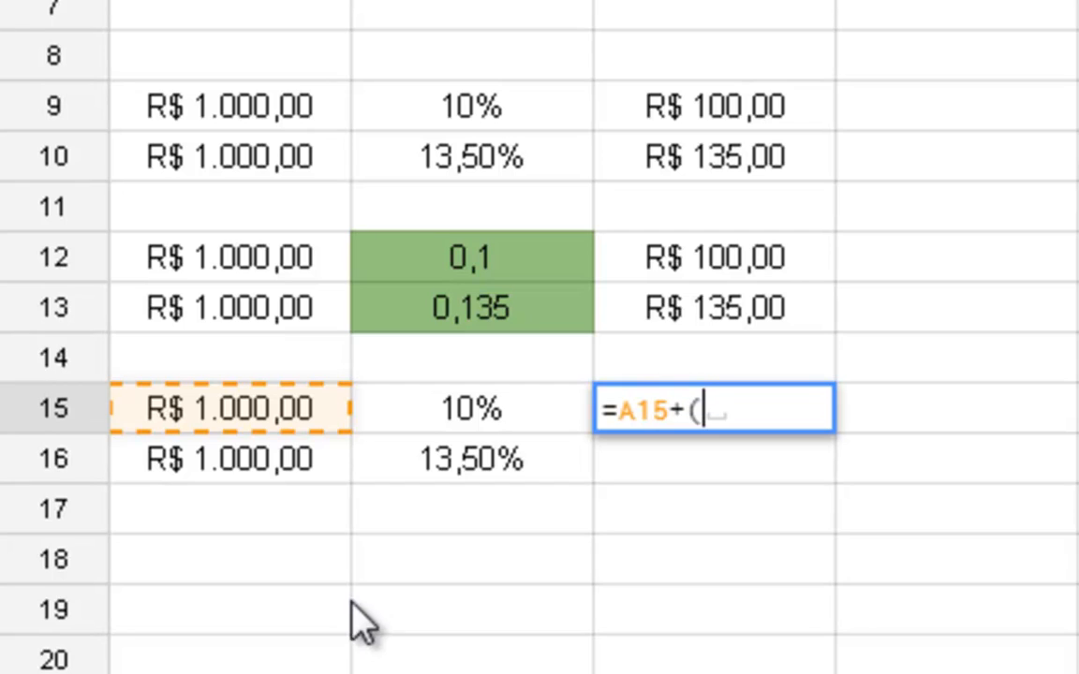
{"action": "left_click", "coordinate": [272, 412]}
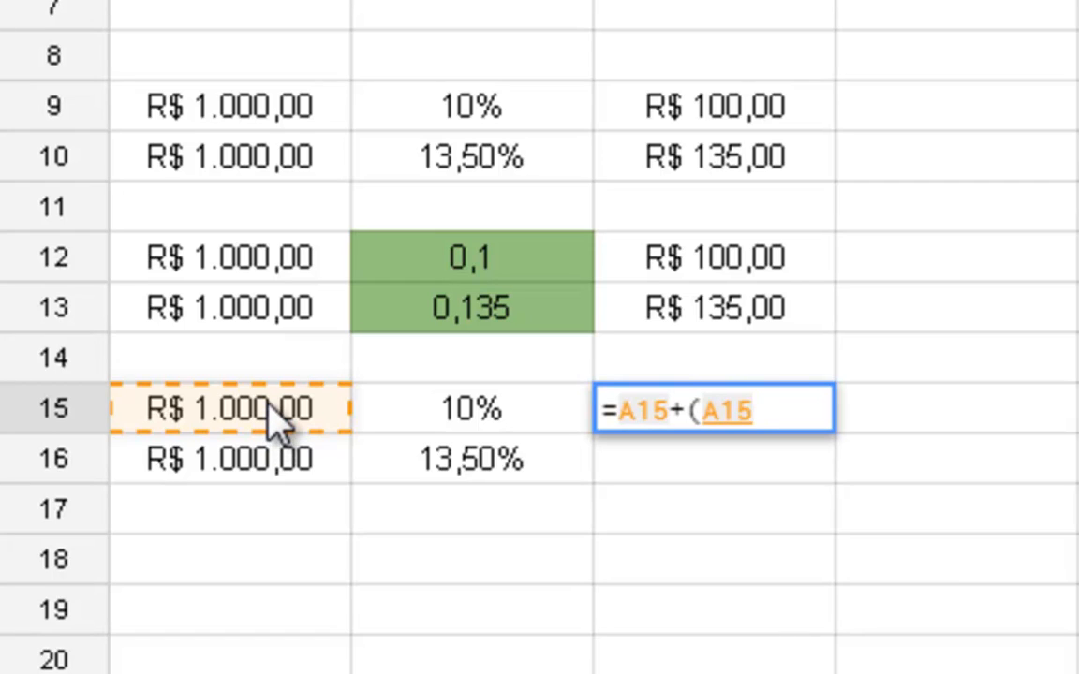
{"action": "type", "text": "*"}
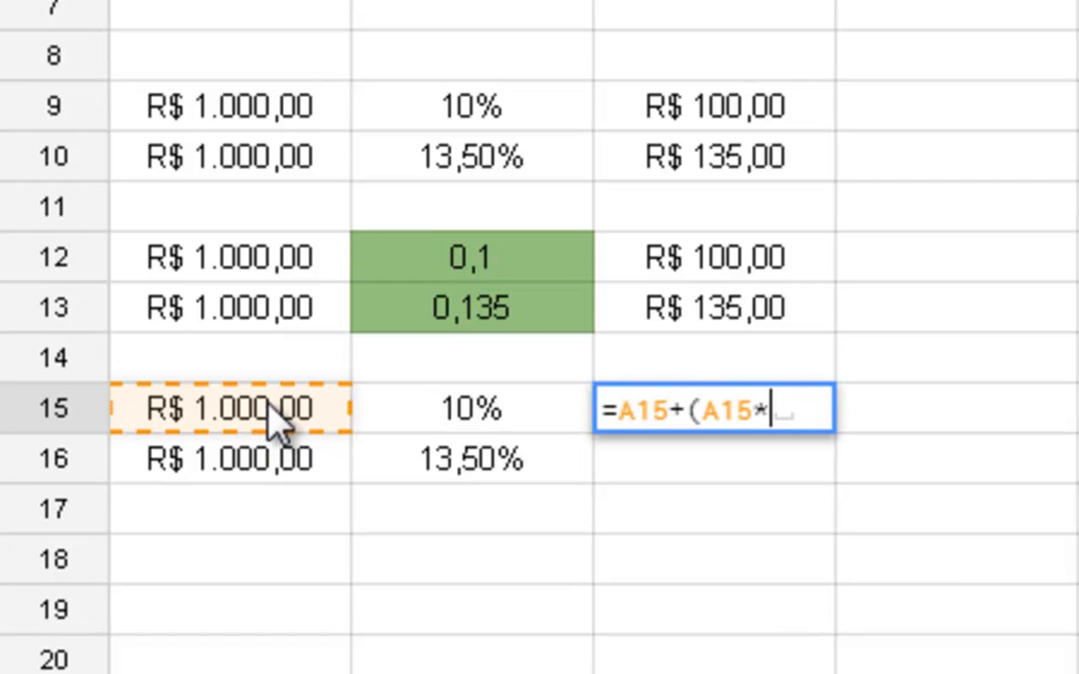
{"action": "left_click", "coordinate": [446, 405]}
{"action": "type", "text": ")"}
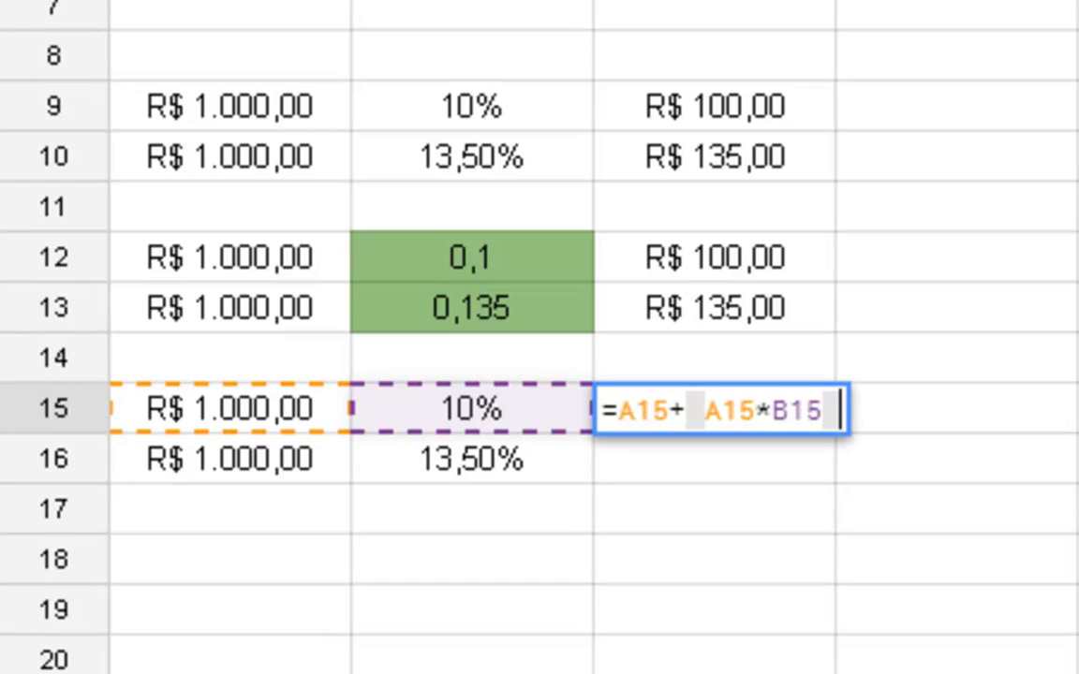
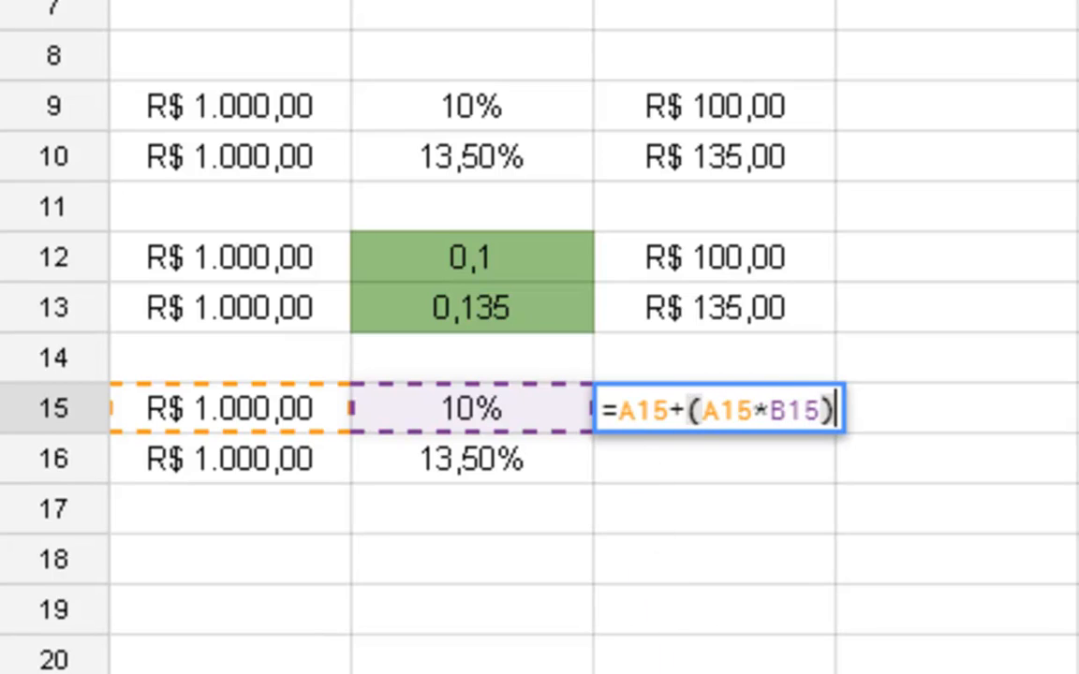
- Confirm the formula in C15 and enter =A16+(A16*B16) in C16 to add the percentage to that row's amount
{"action": "key", "text": "Return"}
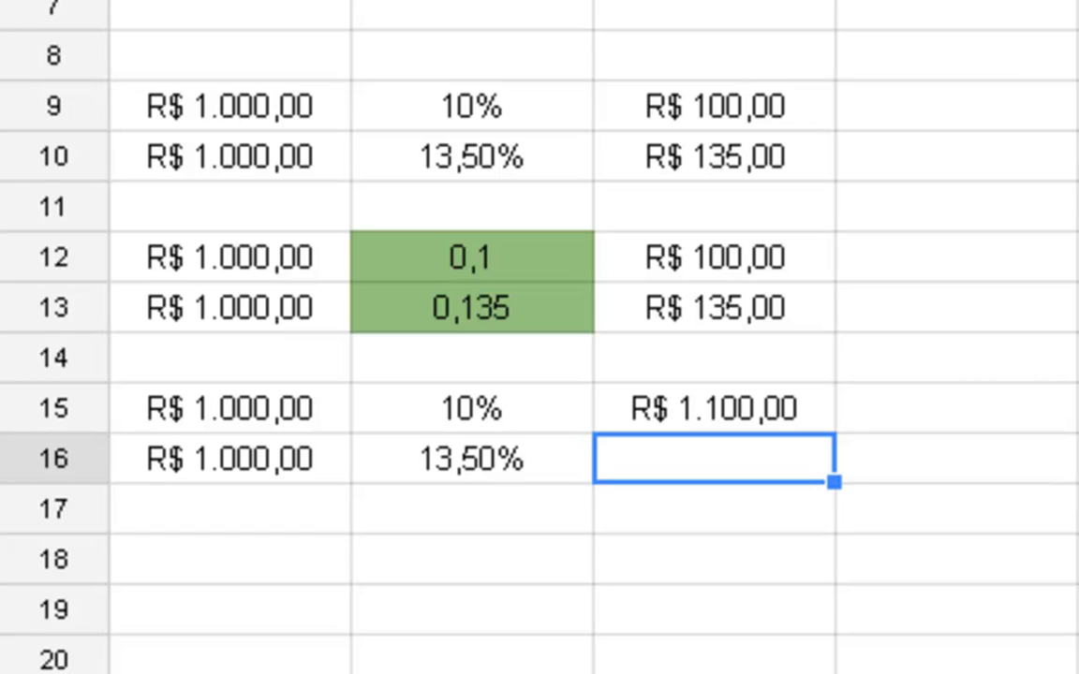
{"action": "key", "text": "Left"}
{"action": "key", "text": "Left"}
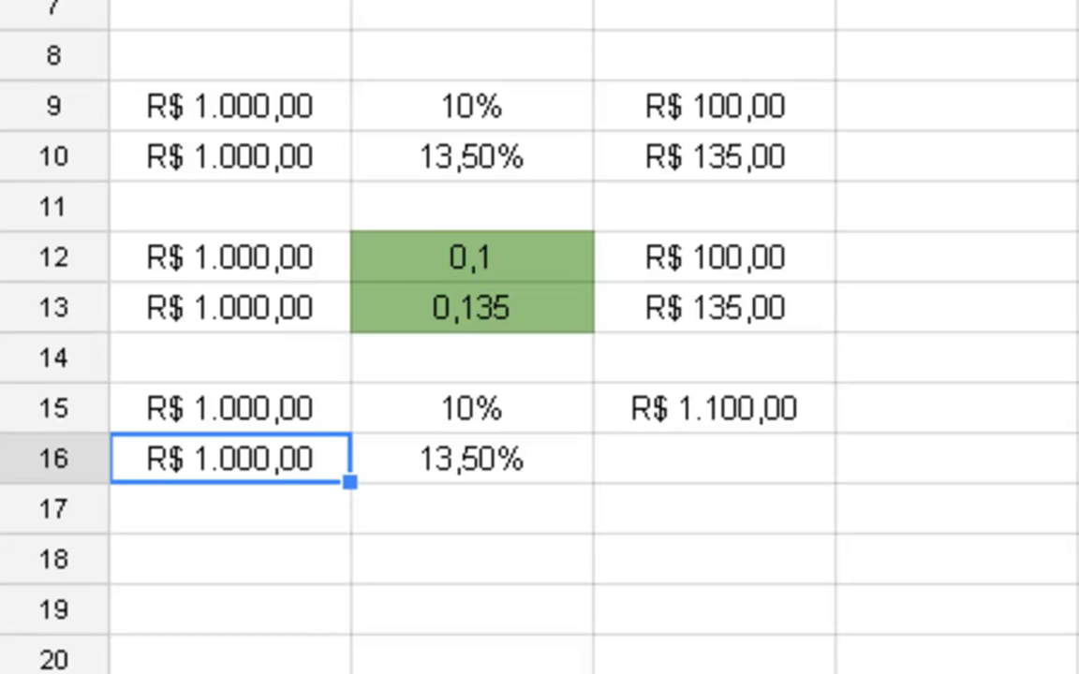
{"action": "key", "text": "Right"}
{"action": "key", "text": "Right"}
{"action": "type", "text": "="}
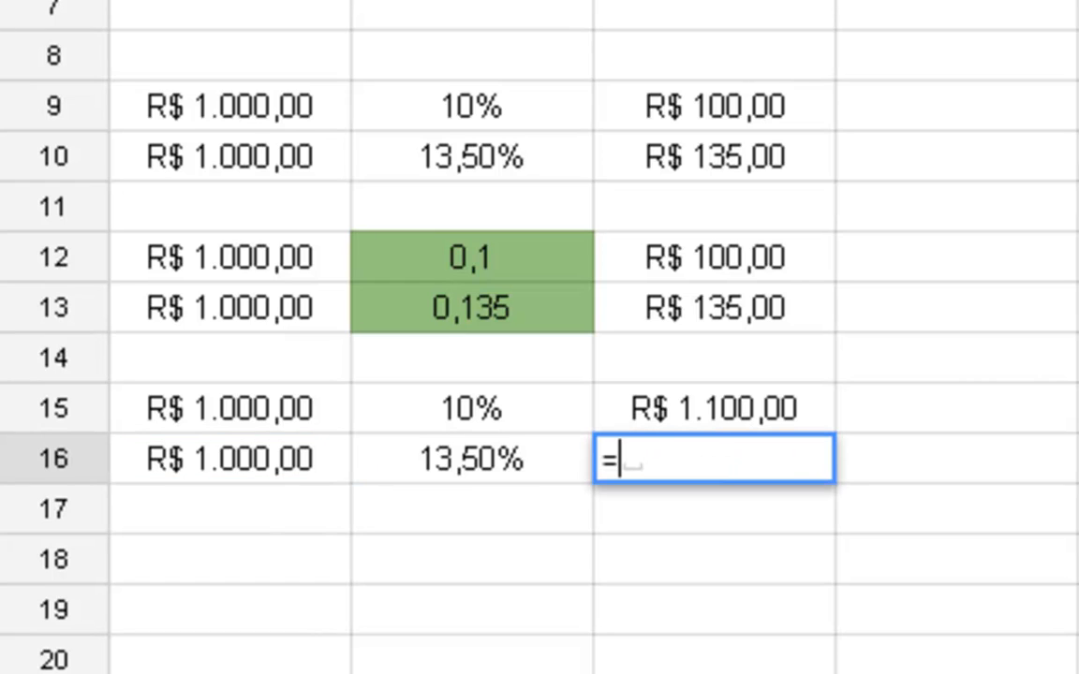
{"action": "key", "text": "Left"}
{"action": "key", "text": "Left"}
{"action": "key", "text": "Left"}
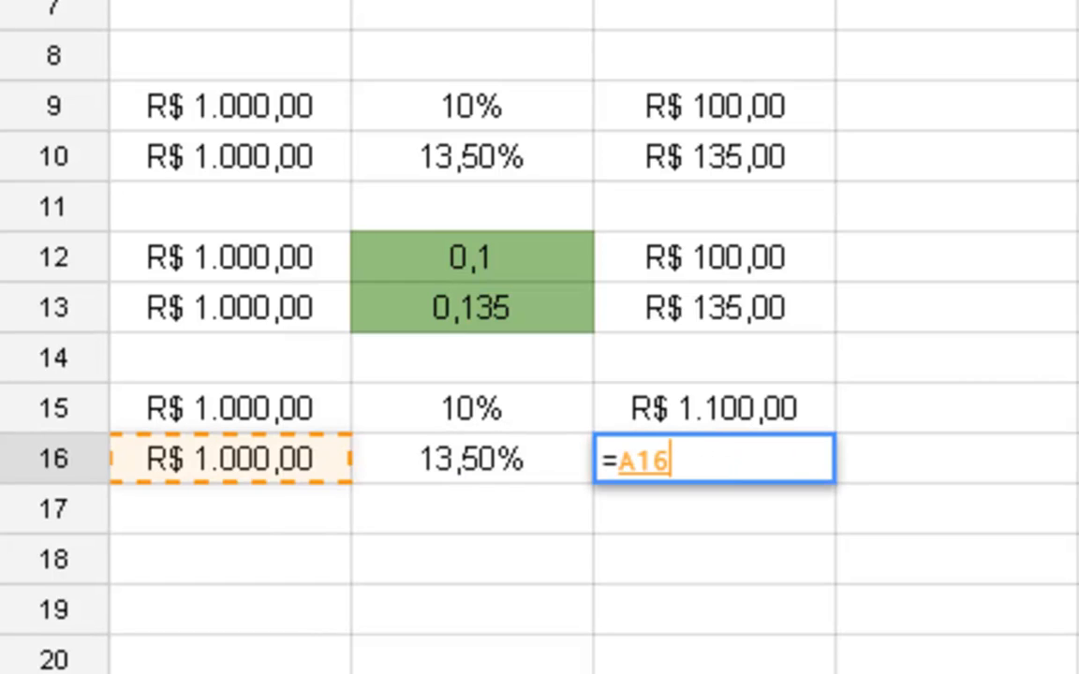
{"action": "type", "text": "+"}
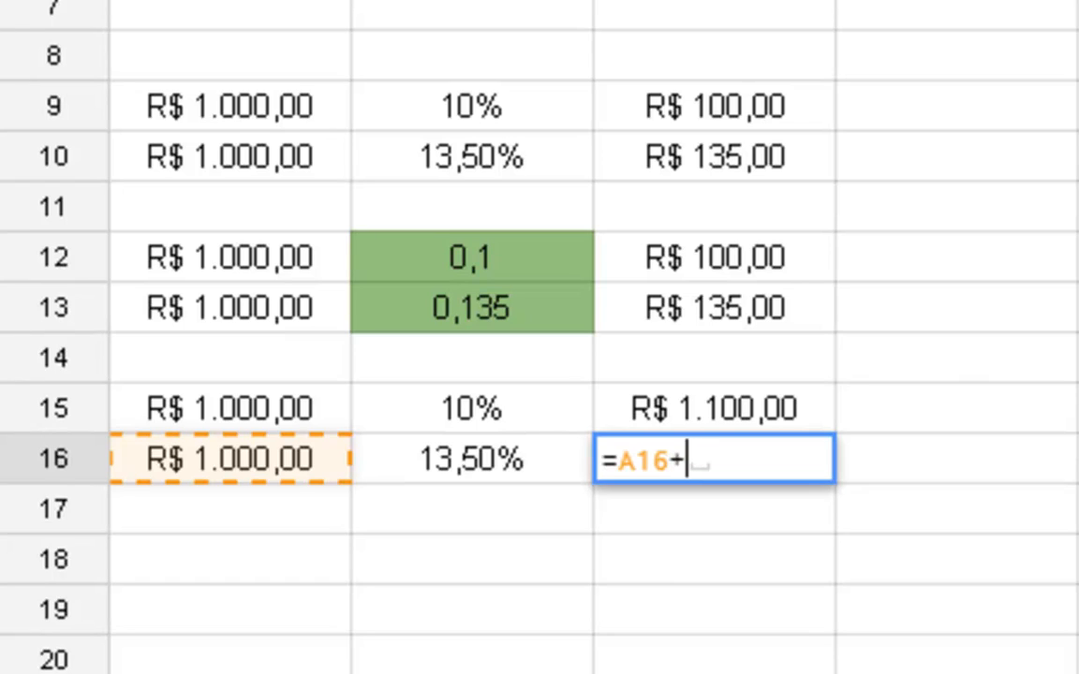
{"action": "type", "text": "("}
{"action": "left_click", "coordinate": [229, 473]}
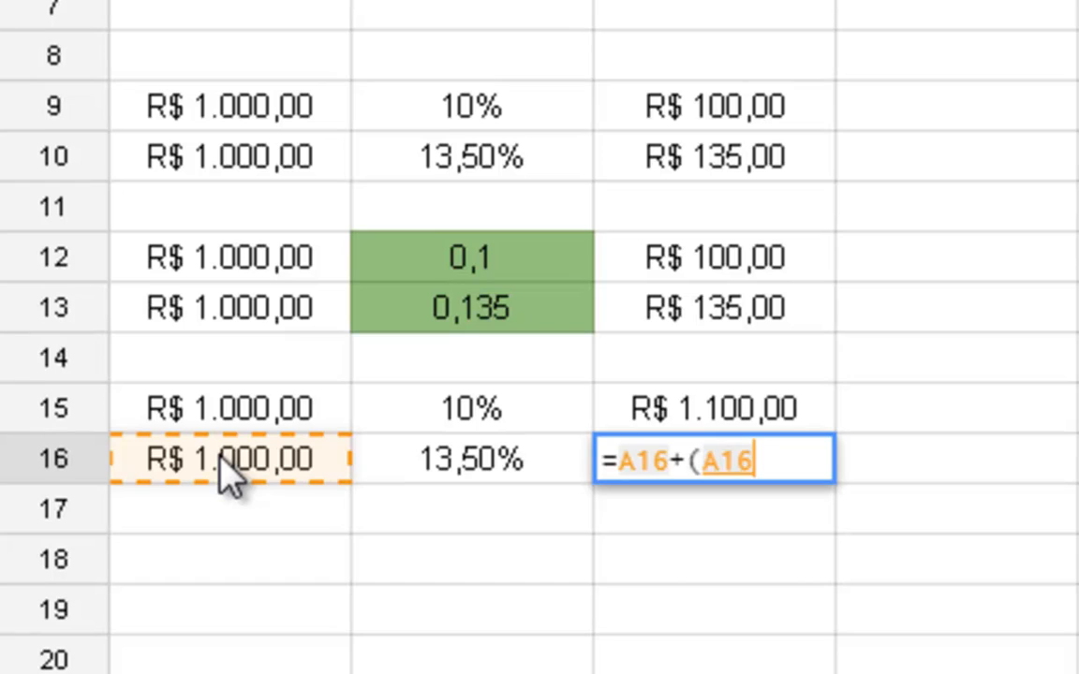
{"action": "type", "text": "*"}
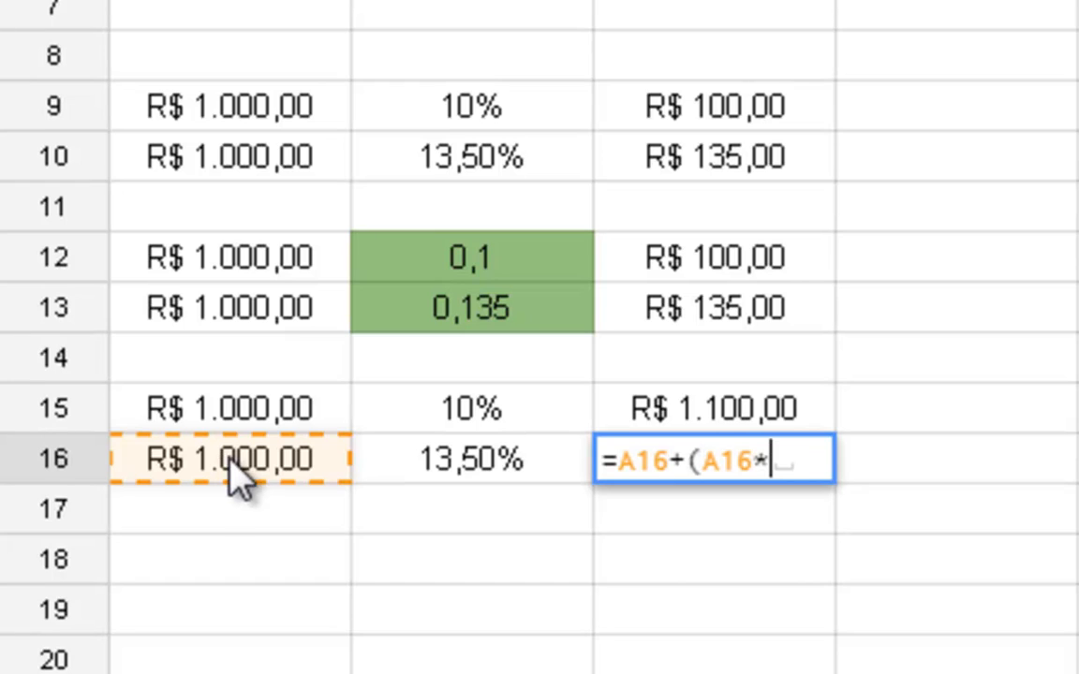
{"action": "left_click", "coordinate": [501, 468]}
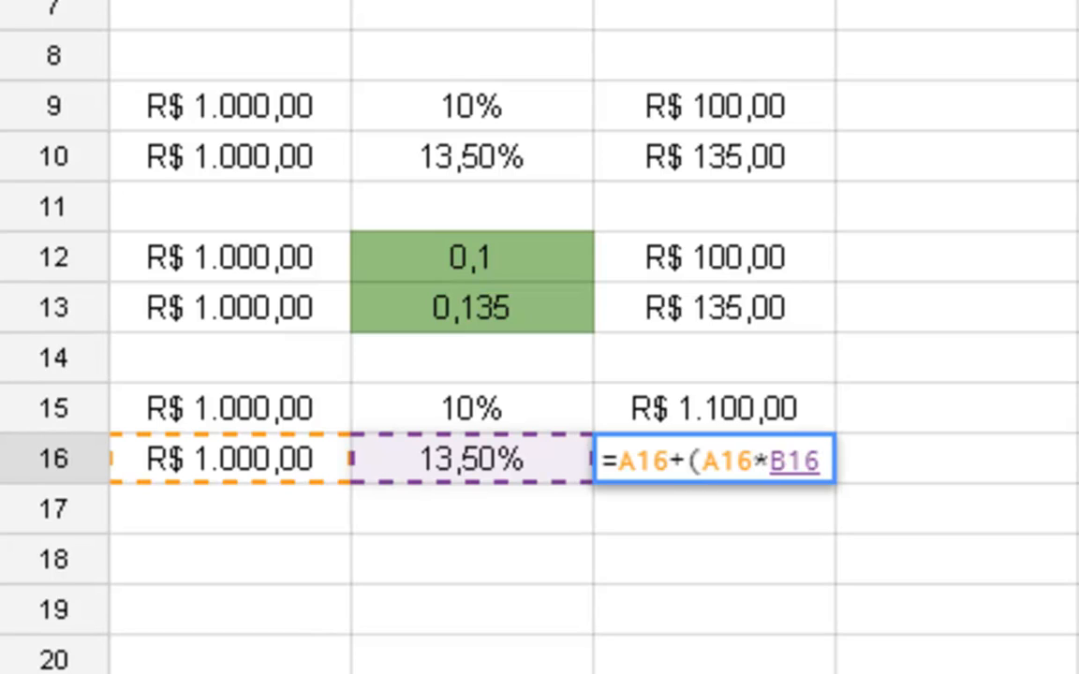
{"action": "key", "text": "Return"}
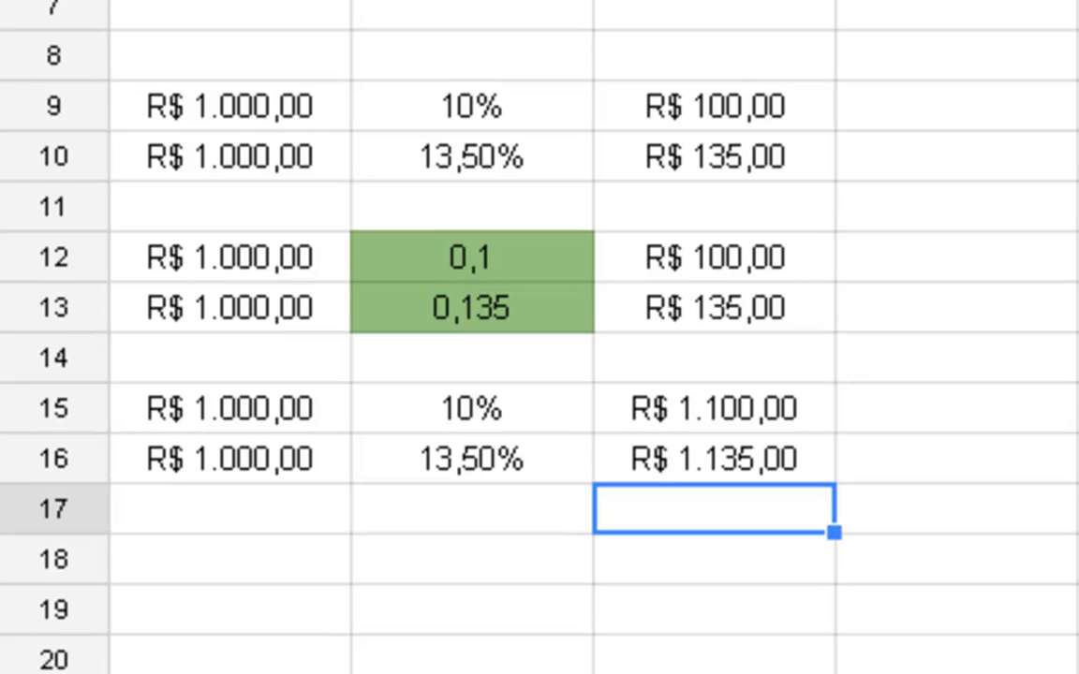
- Enter 1800 in cell A17 and format it as currency
{"action": "key", "text": "Left"}
{"action": "key", "text": "Left"}
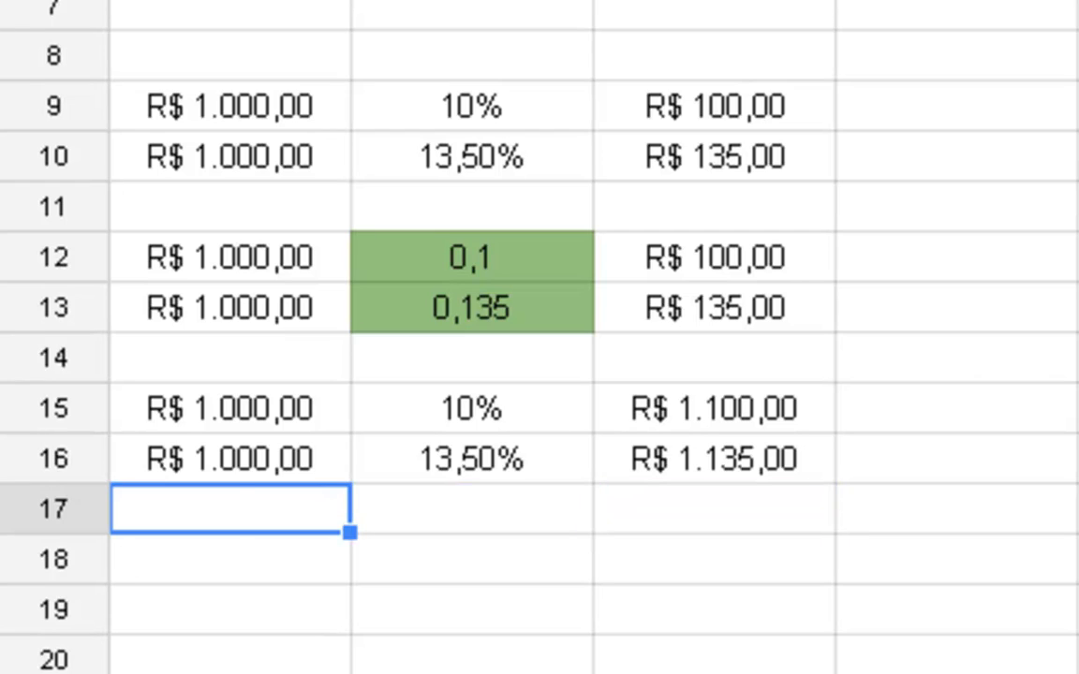
{"action": "type", "text": "100"}
{"action": "key", "text": "BackSpace"}
{"action": "key", "text": "BackSpace"}
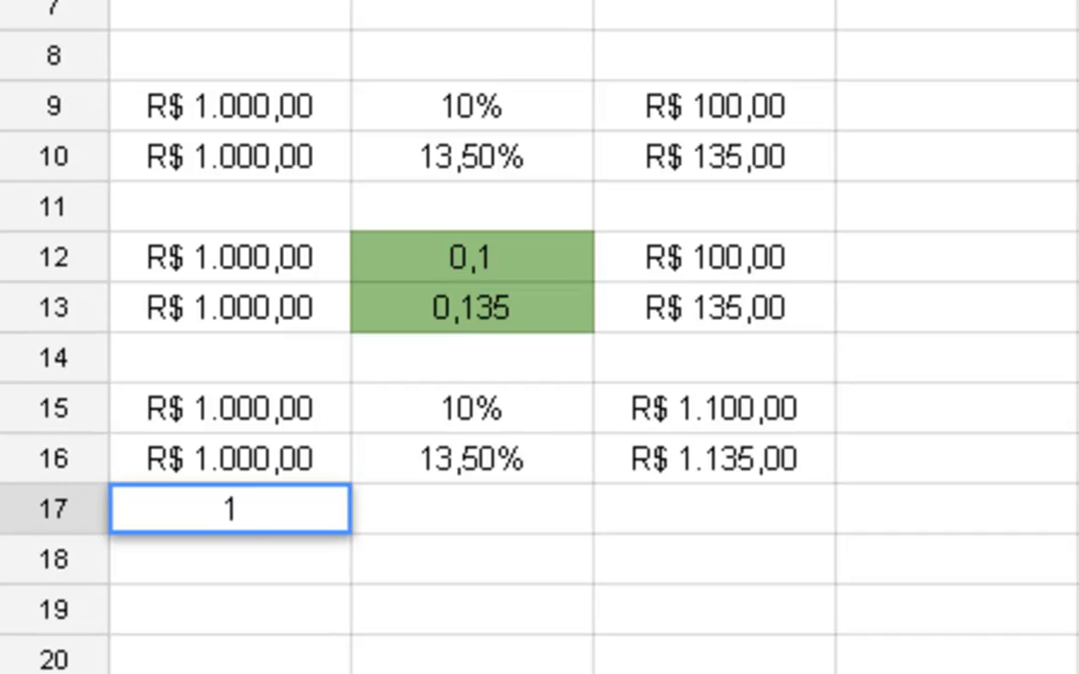
{"action": "type", "text": "800"}
{"action": "key", "text": "Tab"}
{"action": "key", "text": "Left"}
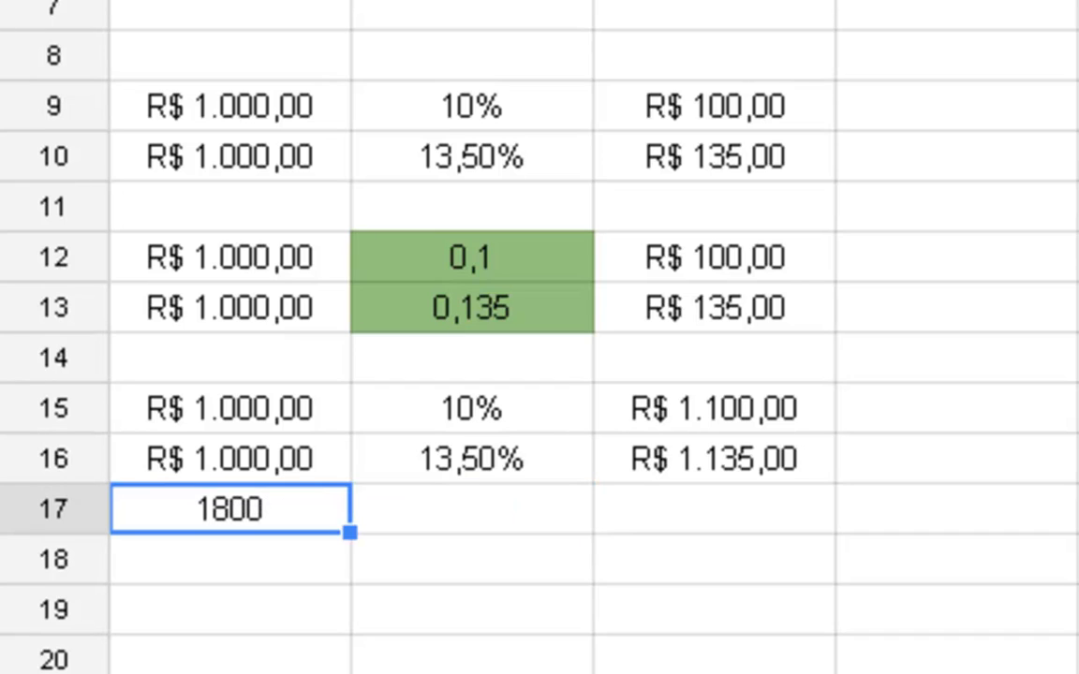
{"action": "key", "text": "ctrl+shift+5"}
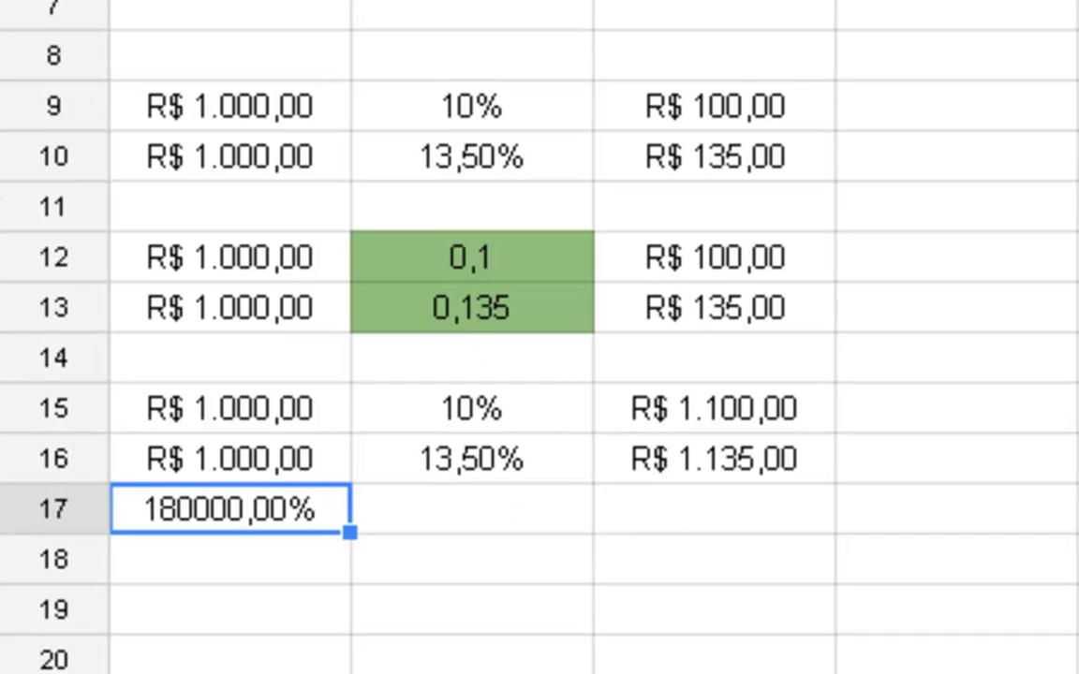
{"action": "key", "text": "ctrl+shift+4"}
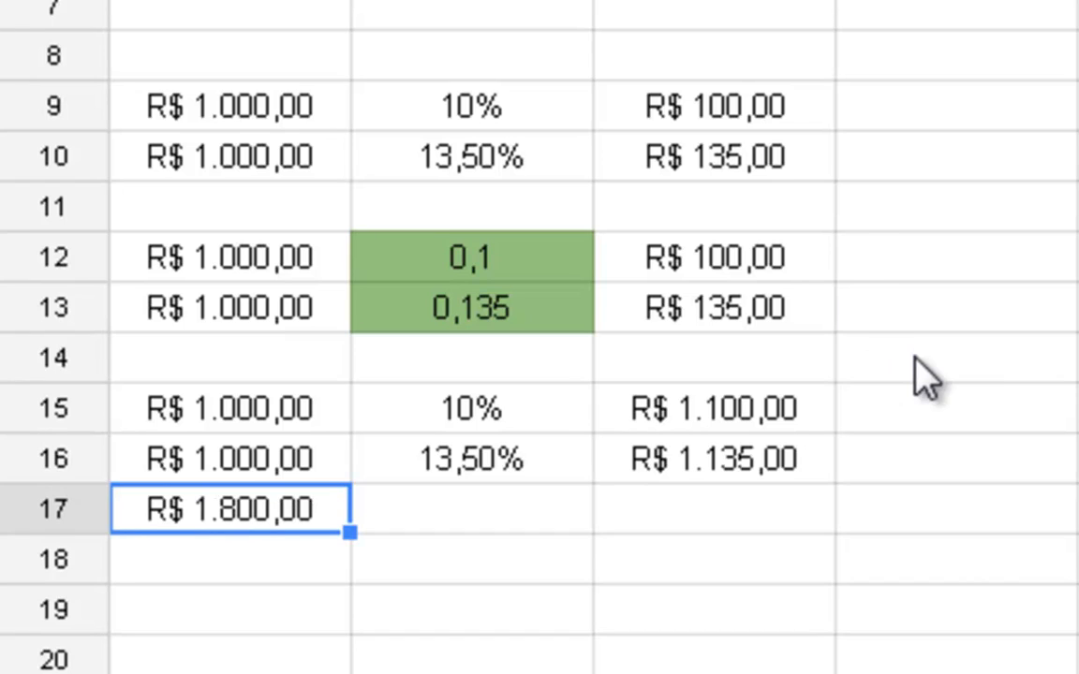
- Enter the percentage 14,66% in cell B17 beside the new currency amount
{"action": "key", "text": "Right"}
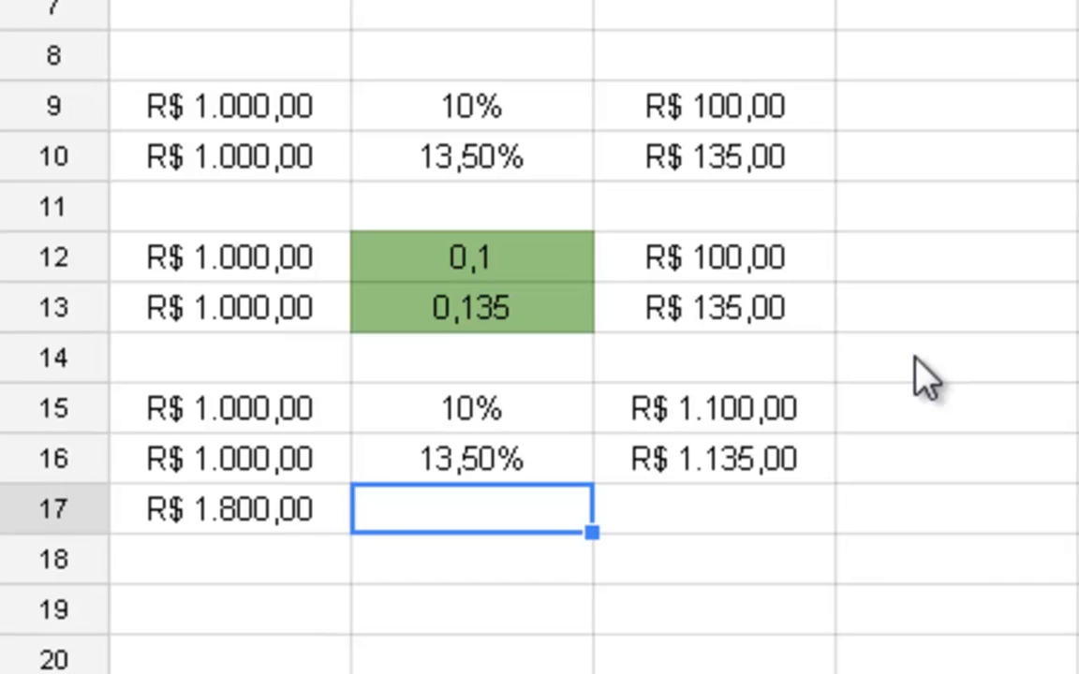
{"action": "type", "text": "14,66"}
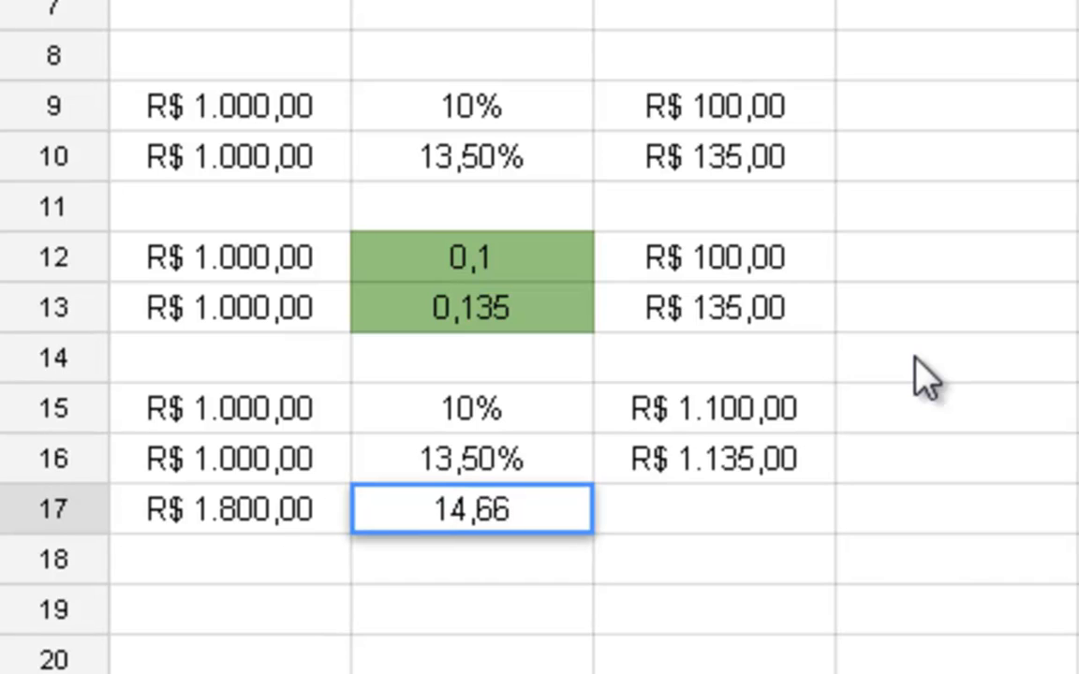
{"action": "type", "text": "%"}
{"action": "key", "text": "Left"}
{"action": "key", "text": "Right"}
{"action": "key", "text": "Right"}
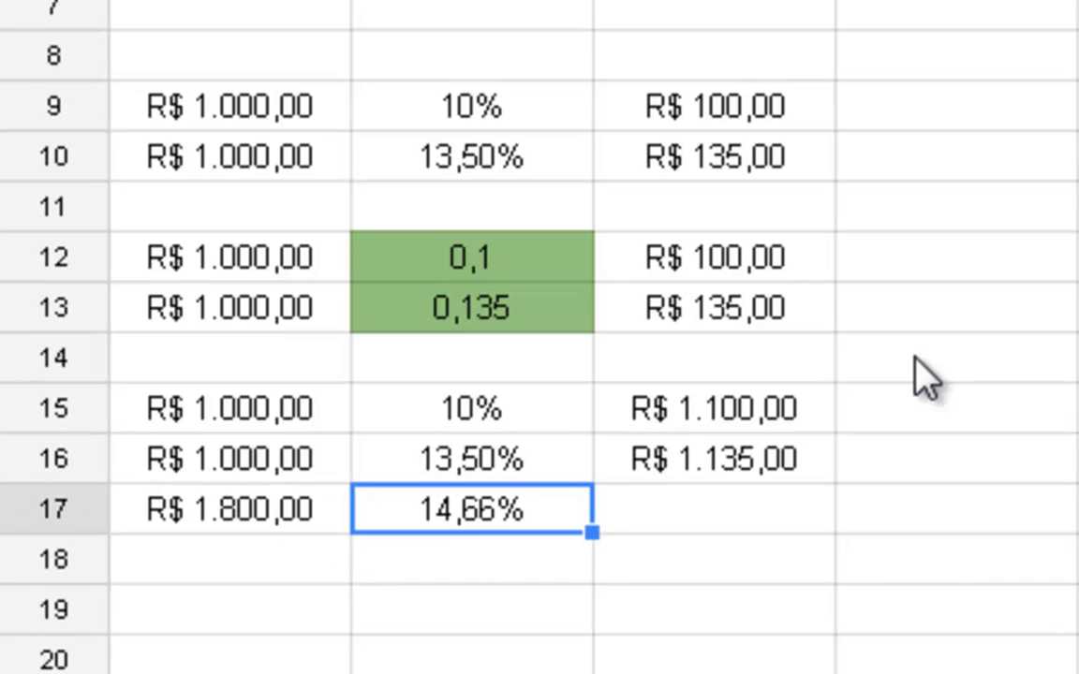
- Enter the formula =A17+(A17*B17) in cell C17 to add the percentage to the amount
{"action": "type", "text": "="}
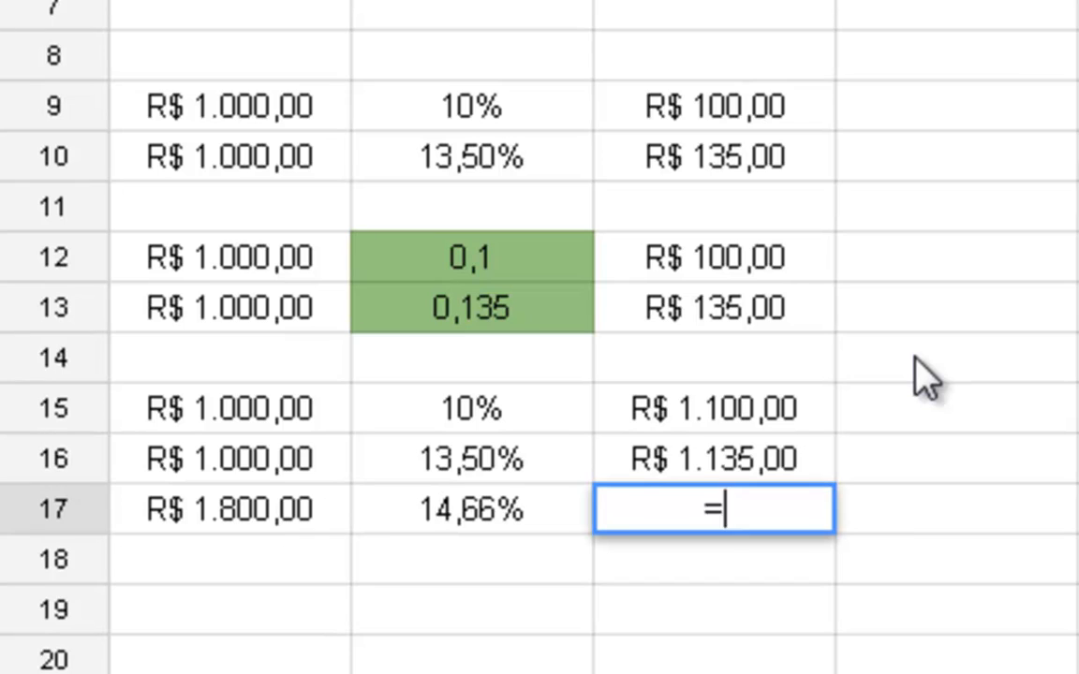
{"action": "left_click", "coordinate": [317, 526]}
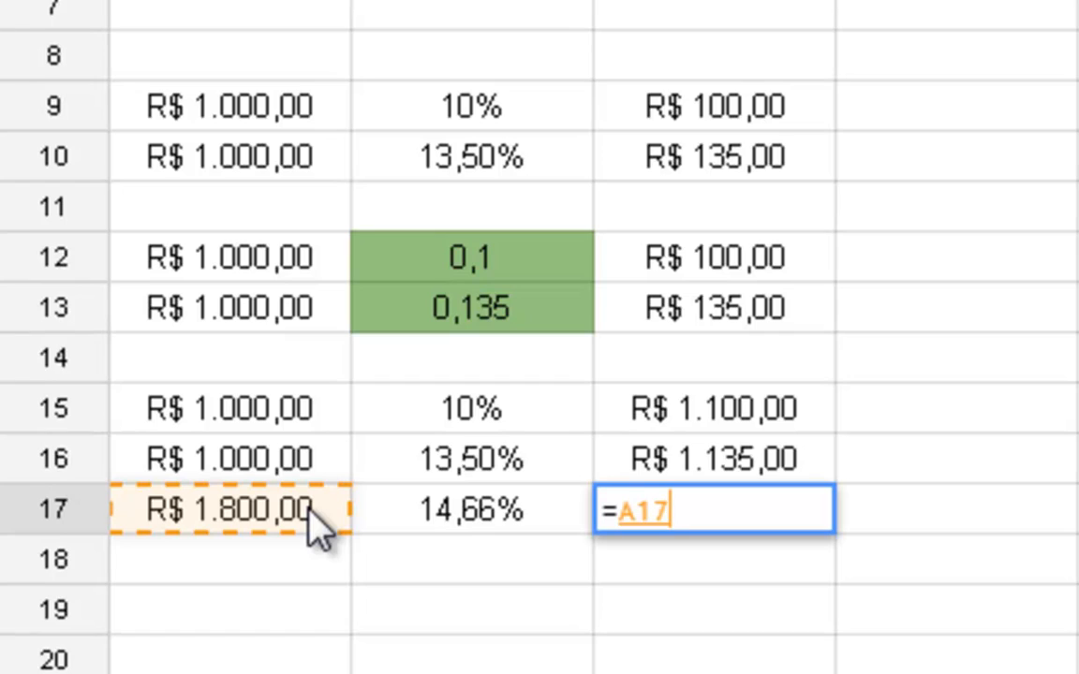
{"action": "type", "text": "+"}
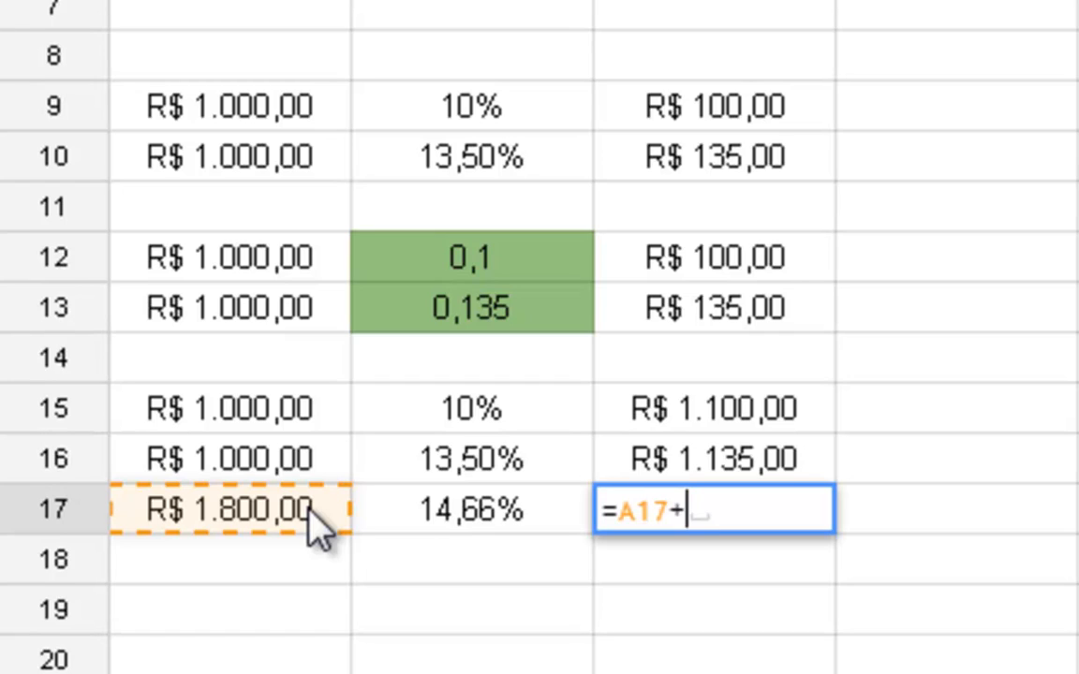
{"action": "type", "text": "("}
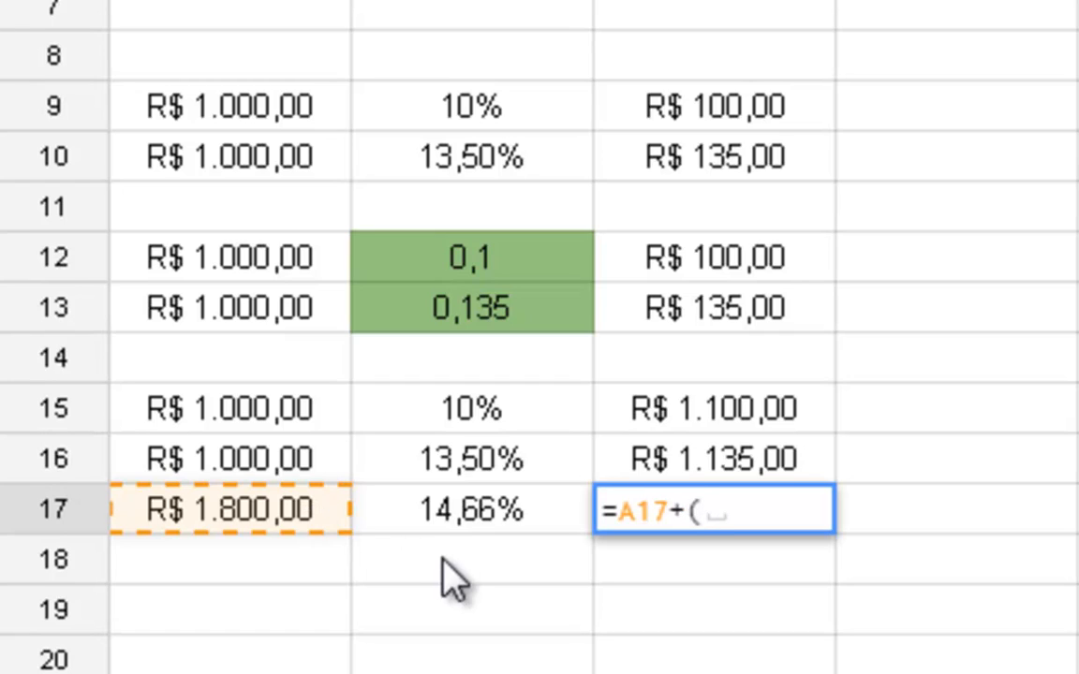
{"action": "left_click", "coordinate": [205, 529]}
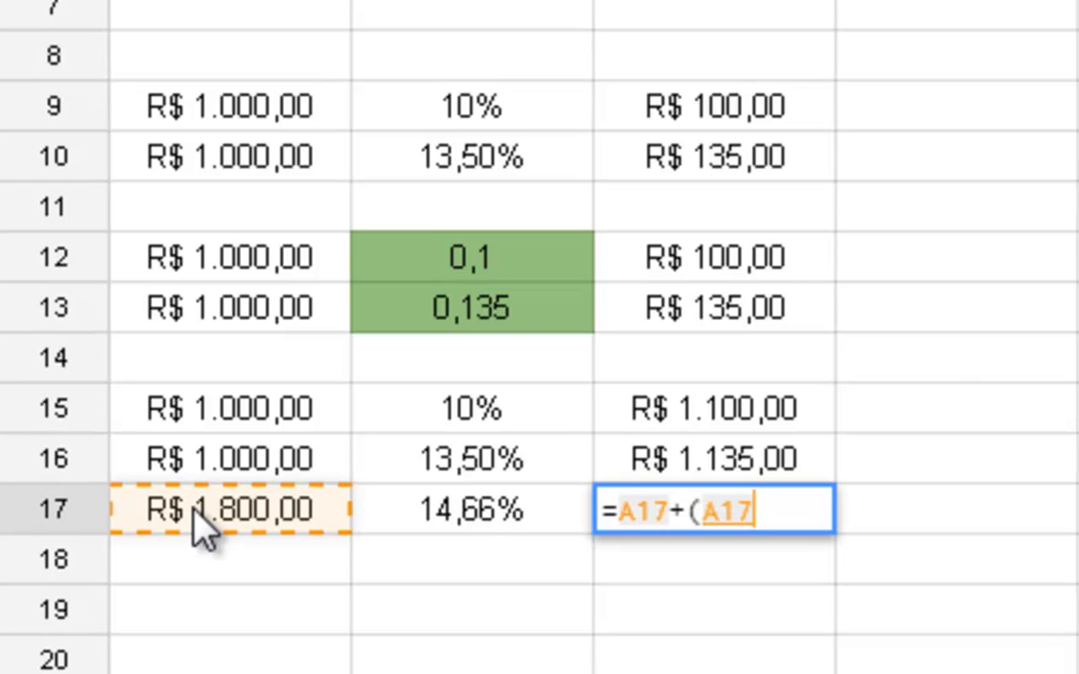
{"action": "type", "text": "*"}
{"action": "left_click", "coordinate": [465, 525]}
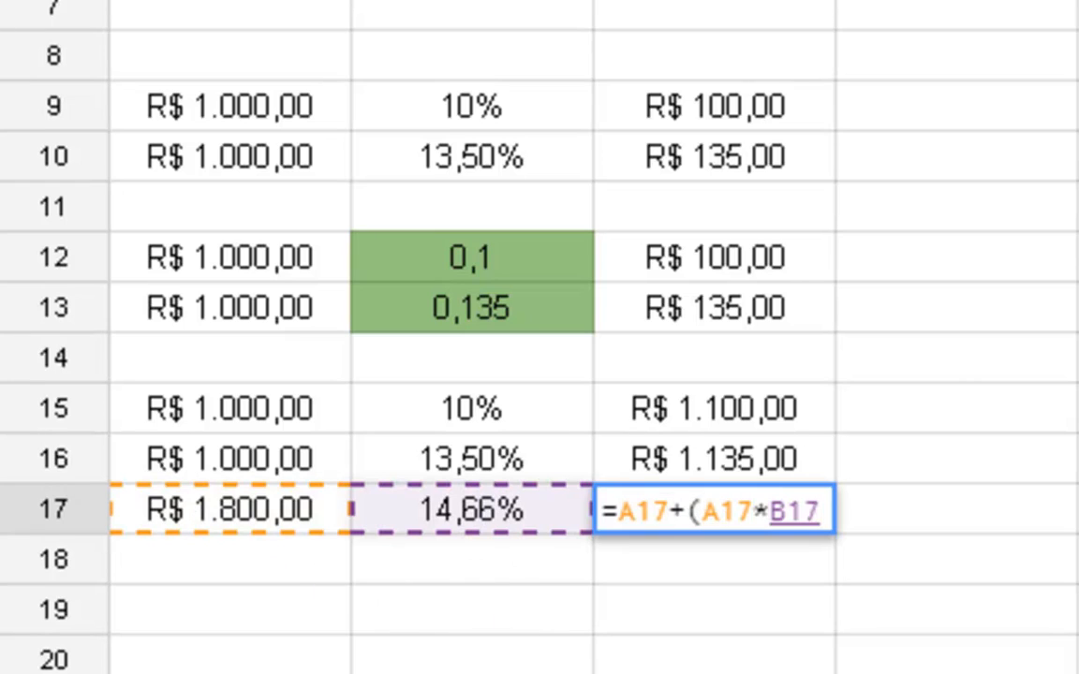
{"action": "type", "text": ")"}
{"action": "key", "text": "Return"}
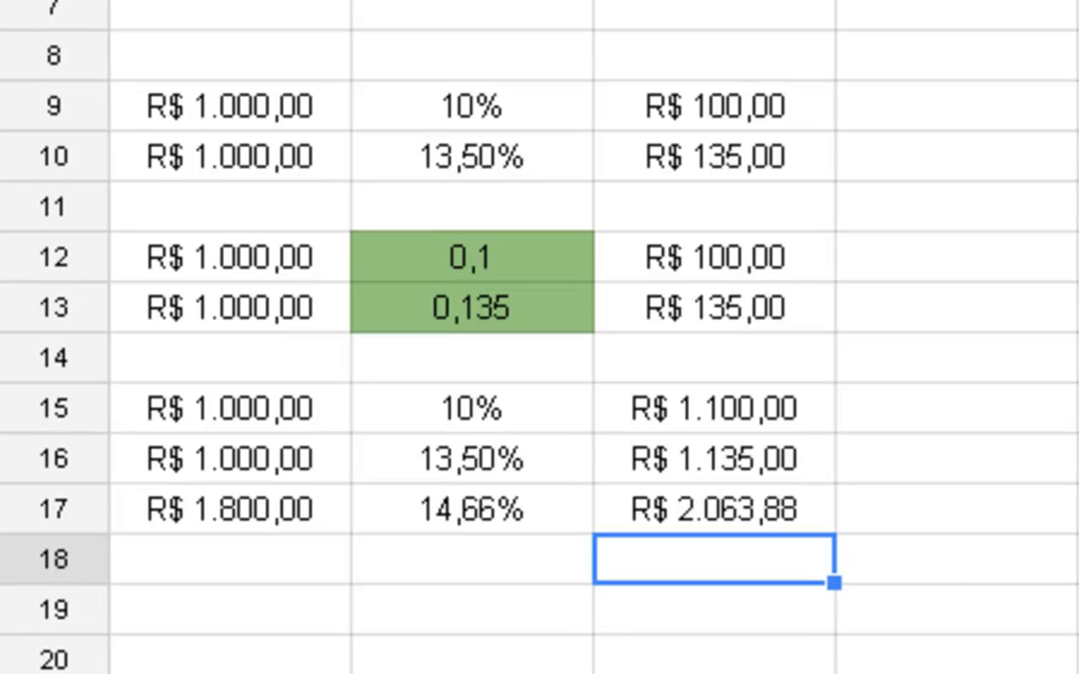
- Copy the block A15:C17 and paste it starting at cell A19
{"action": "key", "text": "Up"}
{"action": "key", "text": "Left"}
{"action": "key", "text": "Left"}
{"action": "key", "text": "Up"}
{"action": "key", "text": "Up"}
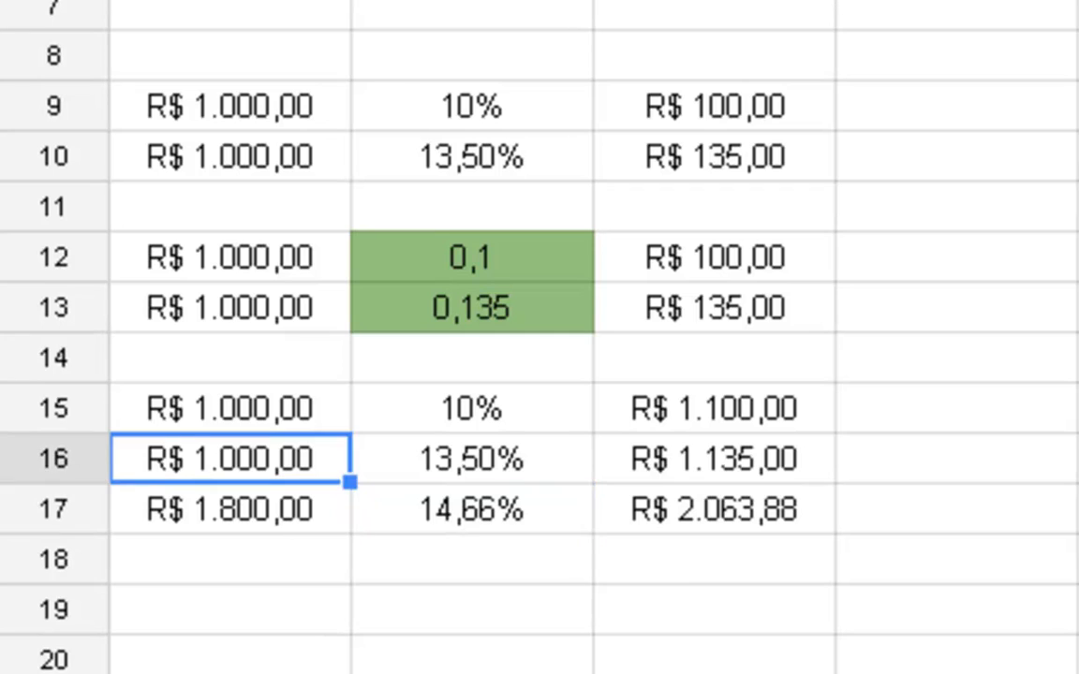
{"action": "key", "text": "shift+Down"}
{"action": "key", "text": "shift+Down"}
{"action": "key", "text": "shift+Right"}
{"action": "key", "text": "shift+Right"}
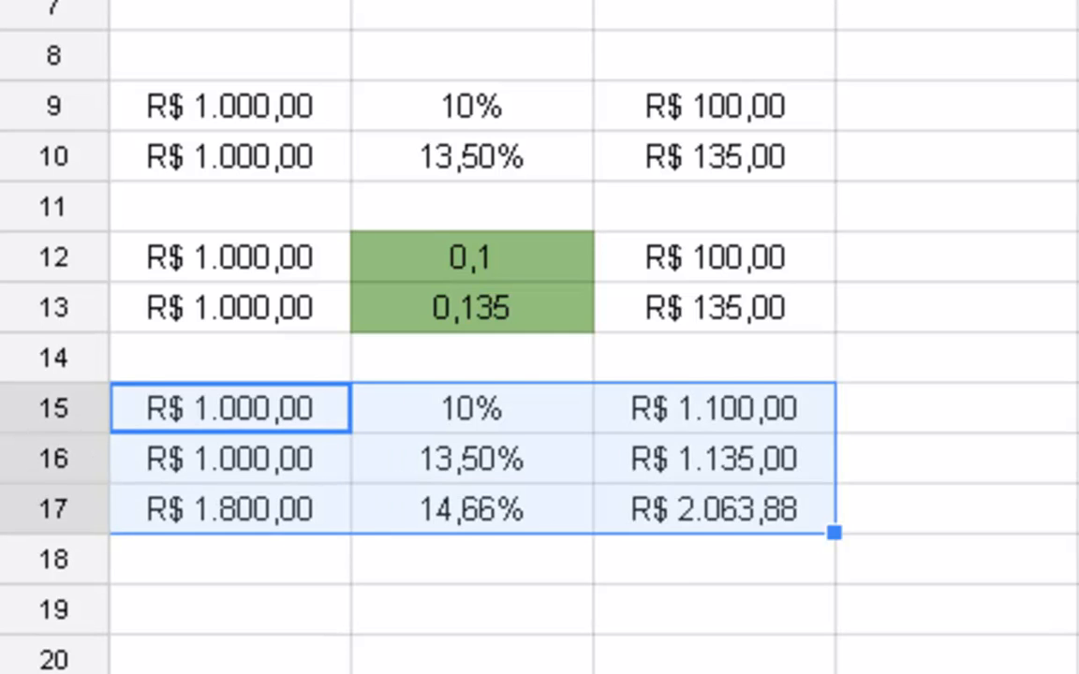
{"action": "key", "text": "ctrl+c"}
{"action": "key", "text": "Down"}
{"action": "key", "text": "Down"}
{"action": "key", "text": "Down"}
{"action": "key", "text": "Down"}
{"action": "scroll", "coordinate": [518, 616], "scroll_direction": "down", "scroll_amount": 3}
{"action": "key", "text": "ctrl+v"}
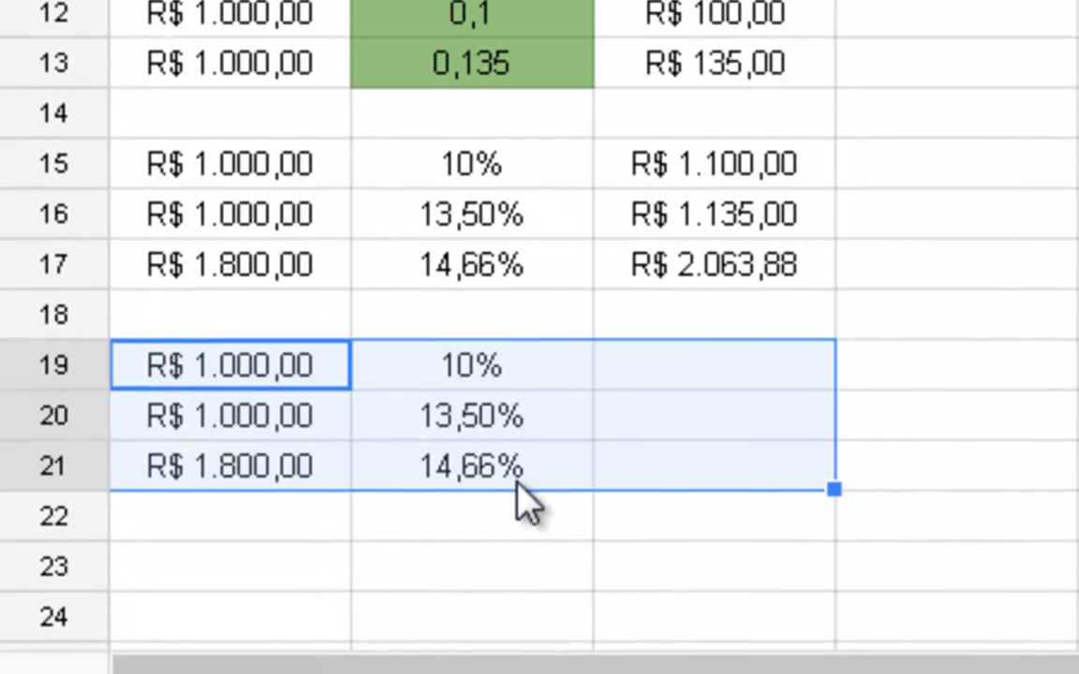
- Clear the percentages and results in B19:C21 of the pasted block, keeping only the amounts in column A
{"action": "key", "text": "Up"}
{"action": "key", "text": "Up"}
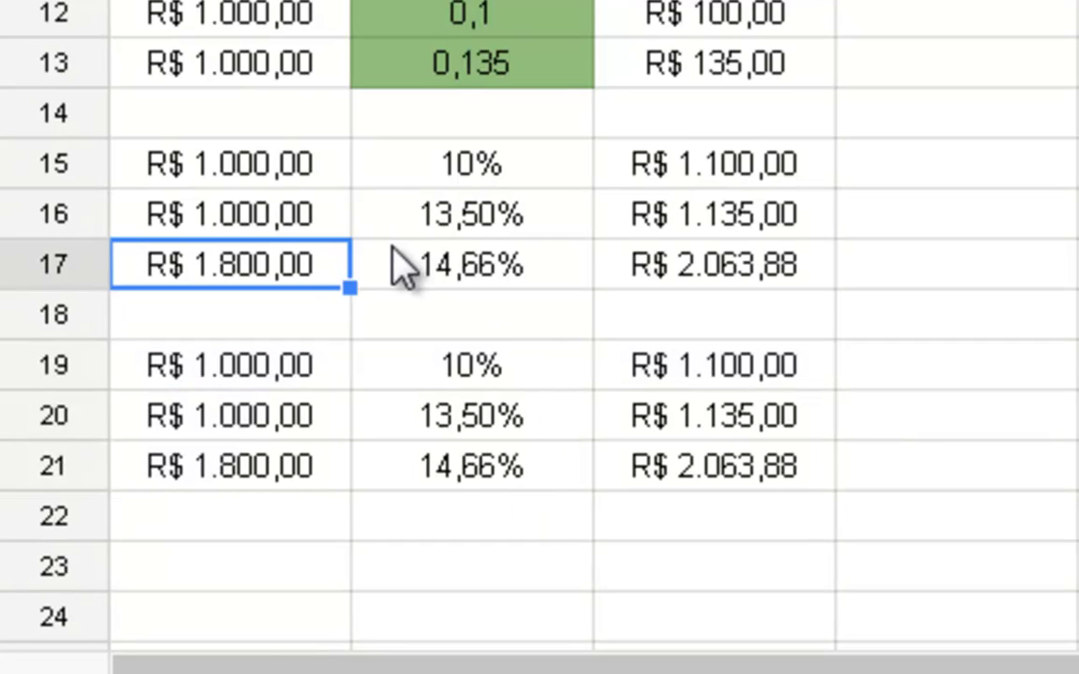
{"action": "left_click_drag", "start_coordinate": [422, 385], "coordinate": [453, 482]}
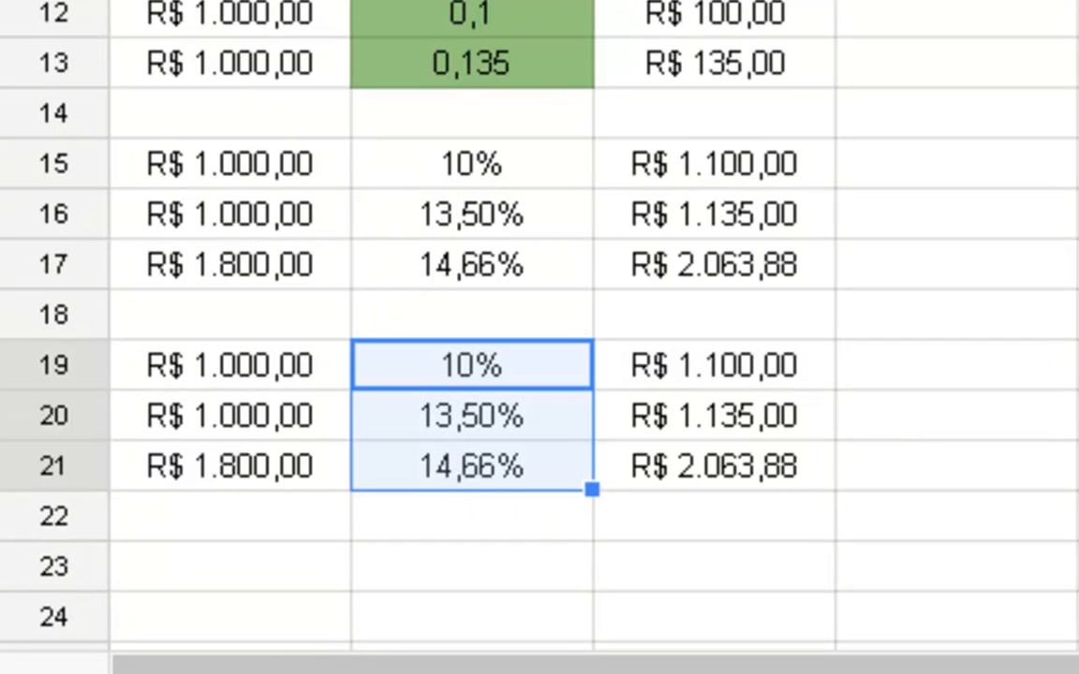
{"action": "key", "text": "Delete"}
{"action": "left_click", "coordinate": [693, 2]}
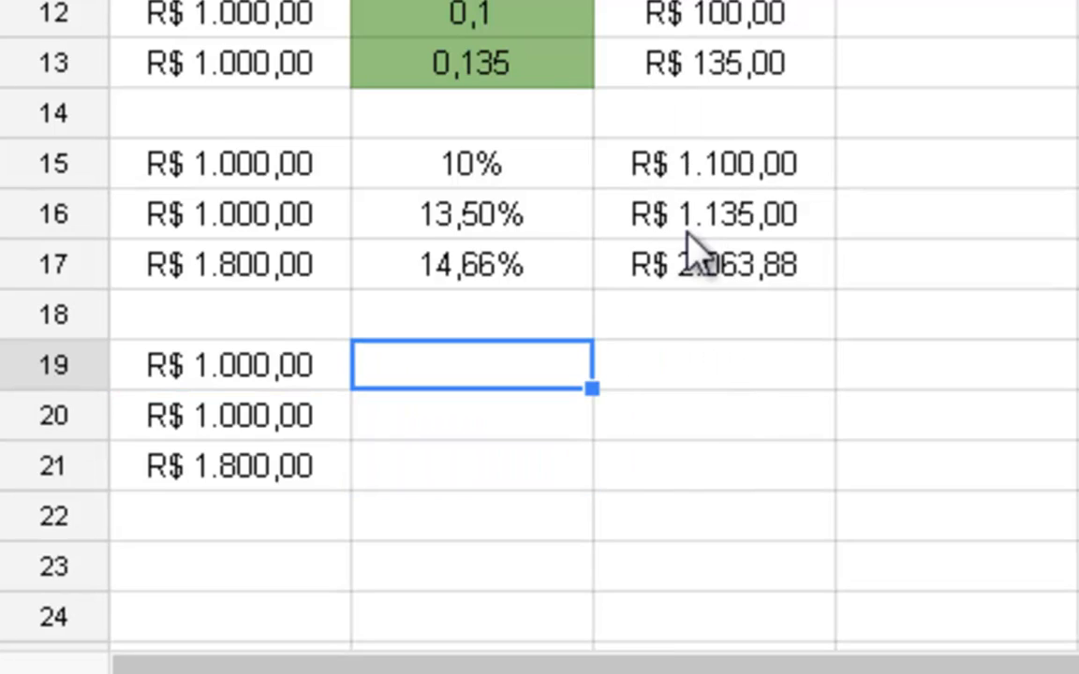
- Enter the formula =A19*B19 in cell C19 and select the empty multiplier cell B19
{"action": "key", "text": "Left"}
{"action": "key", "text": "Right"}
{"action": "key", "text": "Right"}
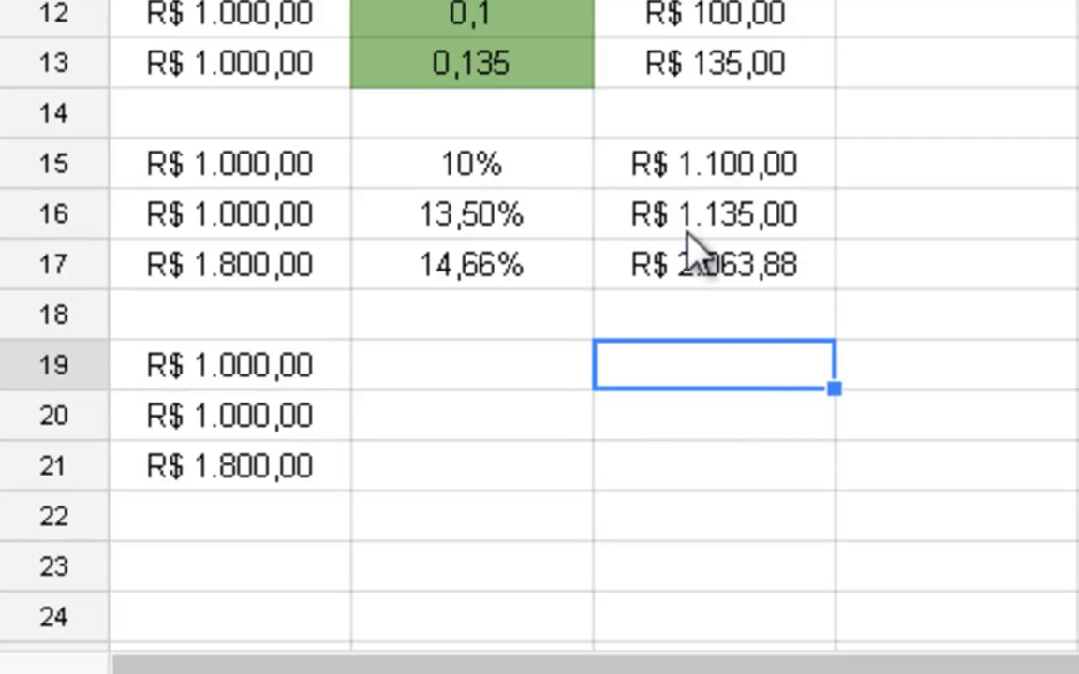
{"action": "type", "text": "="}
{"action": "key", "text": "Left"}
{"action": "key", "text": "Left"}
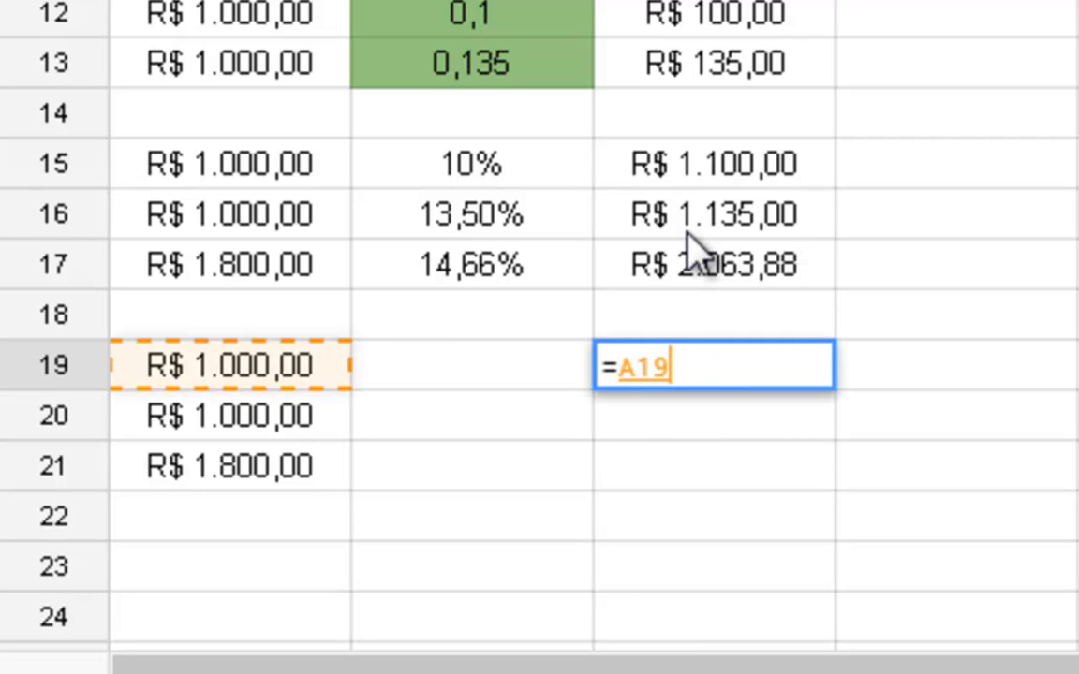
{"action": "type", "text": "*/"}
{"action": "key", "text": "BackSpace"}
{"action": "key", "text": "Left"}
{"action": "key", "text": "Left"}
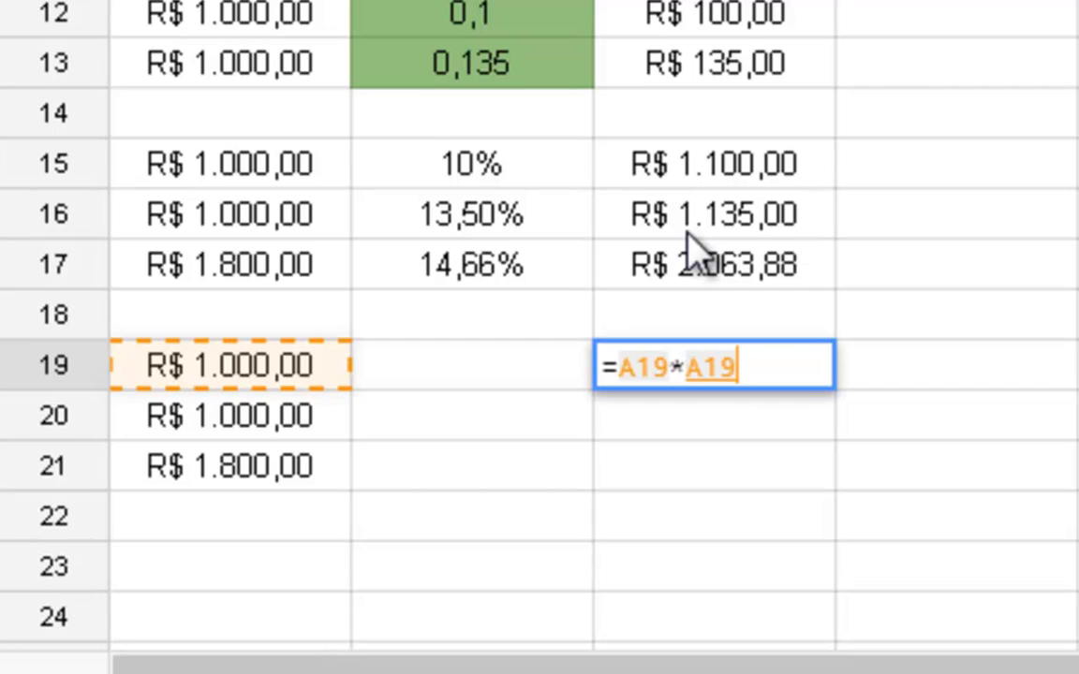
{"action": "key", "text": "Right"}
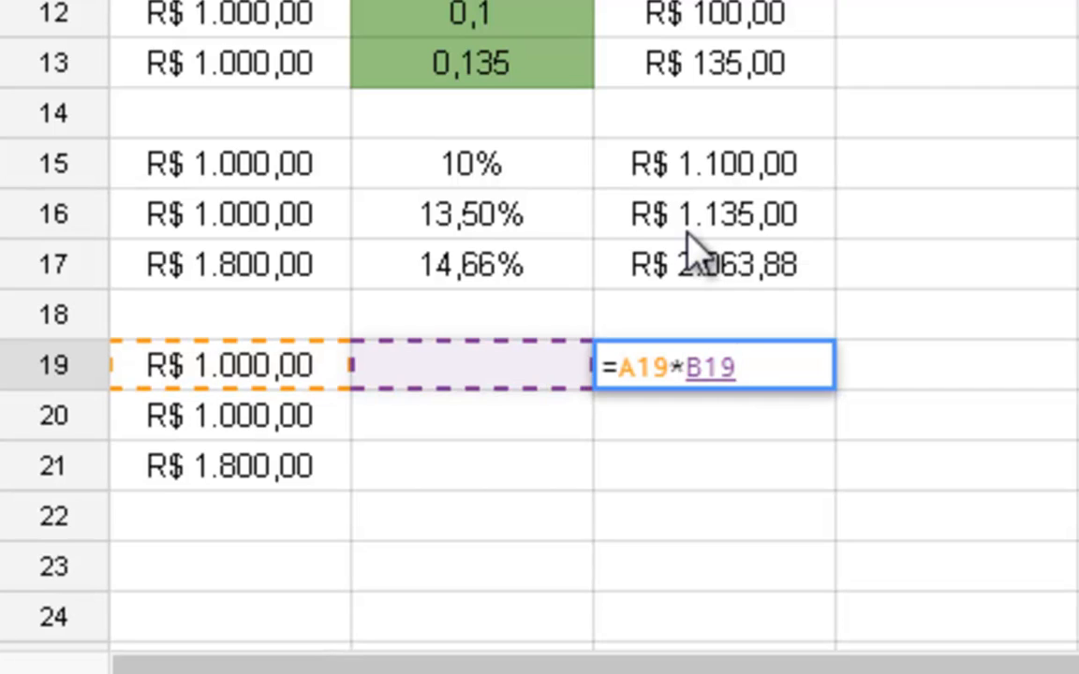
{"action": "key", "text": "Return"}
{"action": "key", "text": "Up"}
{"action": "key", "text": "Left"}
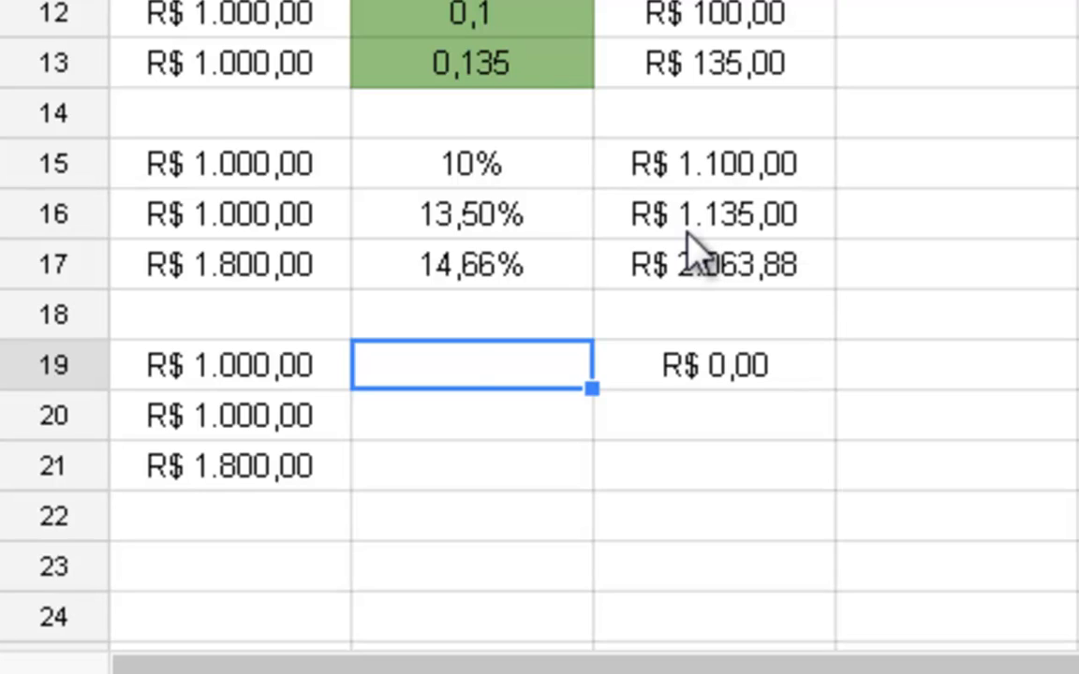
- Enter the multiplication factor 1,1 in cell B19
{"action": "type", "text": "1,1"}
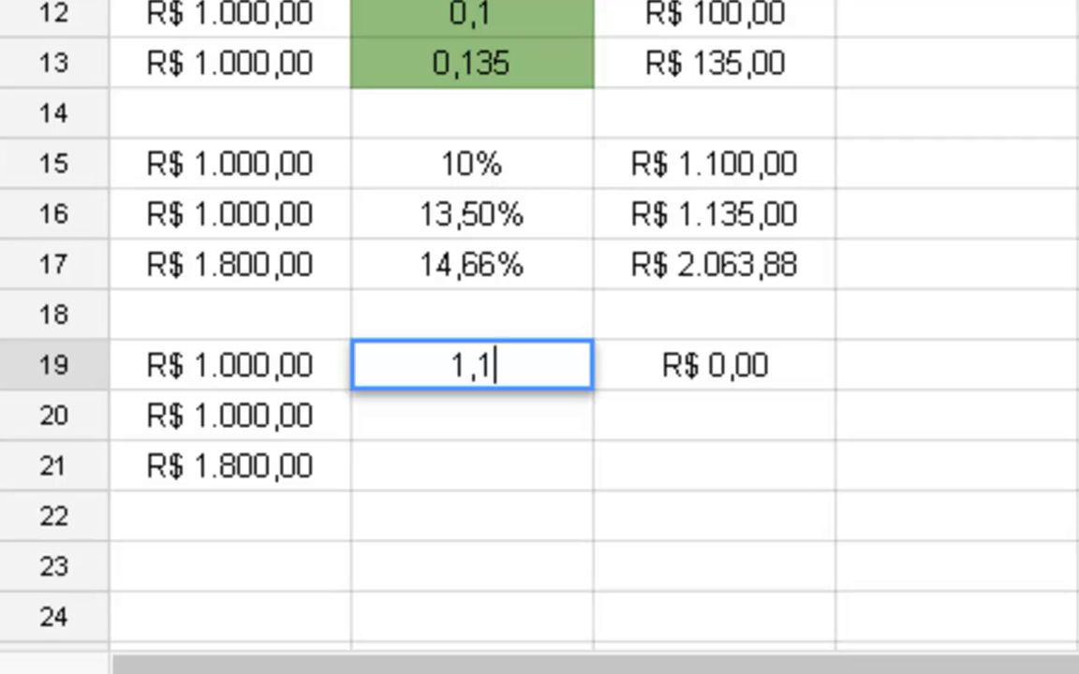
{"action": "key", "text": "Return"}
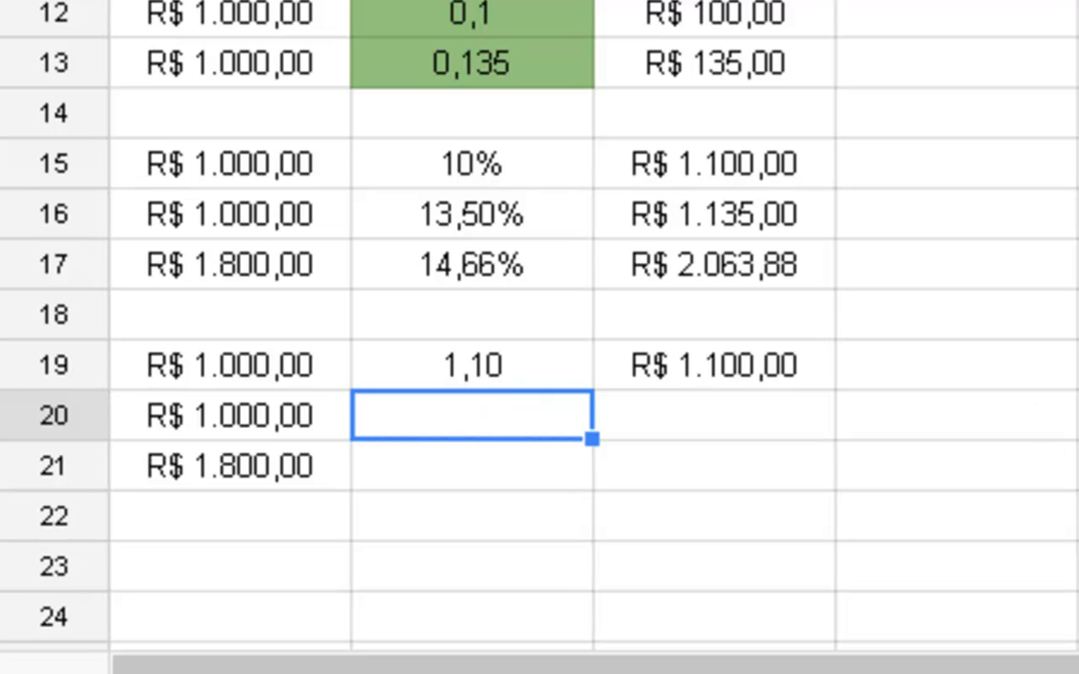
- Switch to Paint, discard the old handwritten calculation without saving, and start with a blank canvas
{"action": "key", "text": "alt+Tab"}
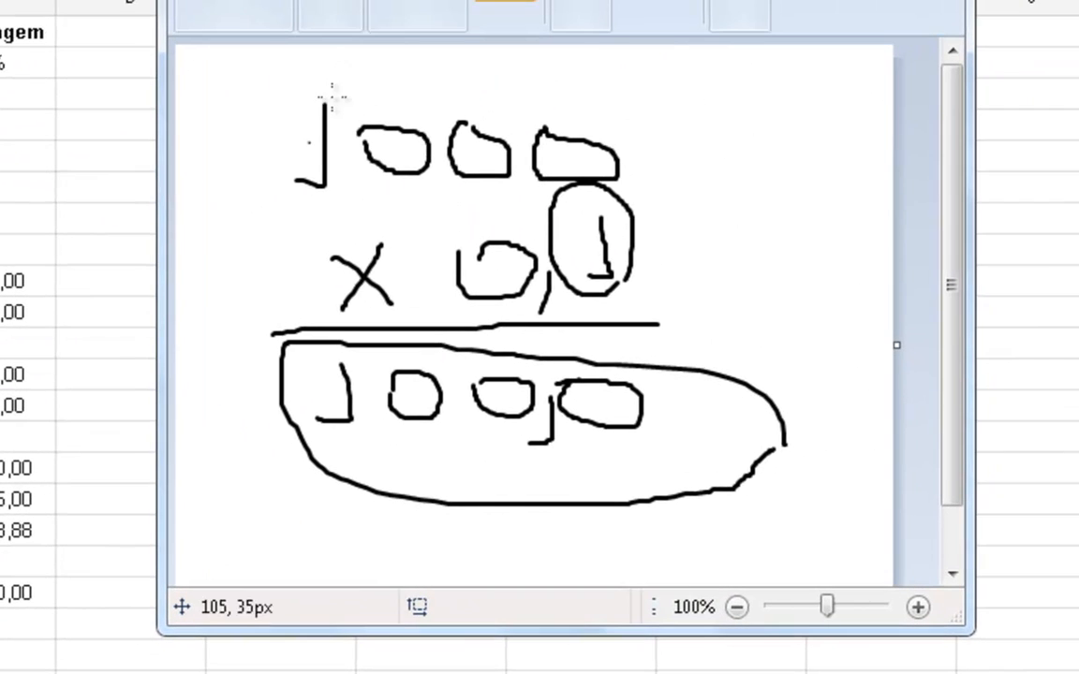
{"action": "key", "text": "alt+F4"}
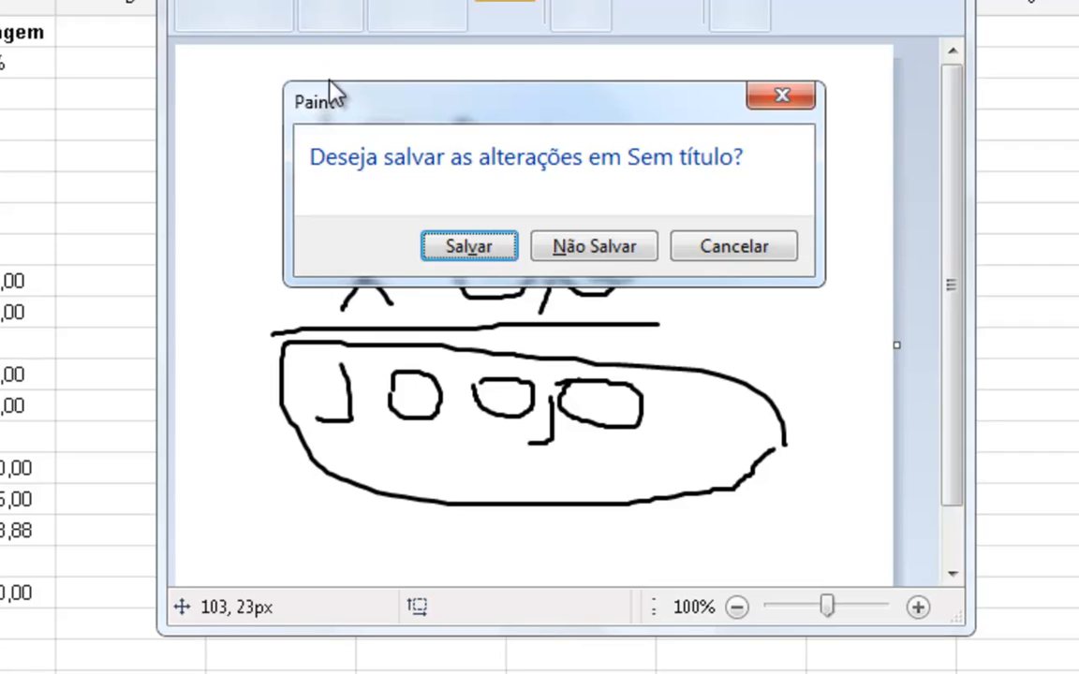
{"action": "key", "text": "n"}
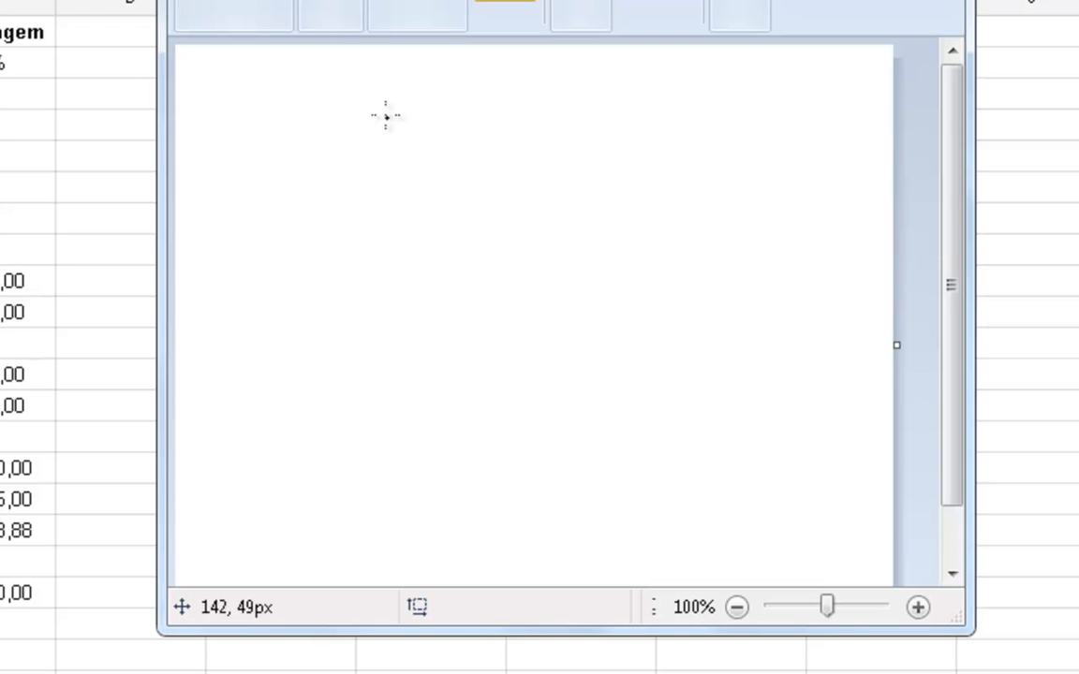
- Handwrite the multiplication 1000 x 1,1 near the top of the canvas and rule a line beneath it
{"action": "mouse_move", "coordinate": [371, 84]}
{"action": "left_mouse_down"}
{"action": "mouse_move", "coordinate": [371, 161]}
{"action": "mouse_move", "coordinate": [324, 157]}
{"action": "left_mouse_up"}
{"action": "mouse_move", "coordinate": [411, 137]}
{"action": "left_mouse_down"}
{"action": "mouse_move", "coordinate": [444, 147]}
{"action": "mouse_move", "coordinate": [454, 104]}
{"action": "mouse_move", "coordinate": [414, 124]}
{"action": "left_mouse_up"}
{"action": "mouse_move", "coordinate": [510, 111]}
{"action": "left_mouse_down"}
{"action": "mouse_move", "coordinate": [491, 144]}
{"action": "mouse_move", "coordinate": [530, 125]}
{"action": "mouse_move", "coordinate": [519, 109]}
{"action": "left_mouse_up"}
{"action": "mouse_move", "coordinate": [587, 114]}
{"action": "left_mouse_down"}
{"action": "mouse_move", "coordinate": [560, 154]}
{"action": "mouse_move", "coordinate": [594, 131]}
{"action": "mouse_move", "coordinate": [588, 113]}
{"action": "left_mouse_up"}
{"action": "mouse_move", "coordinate": [474, 206]}
{"action": "left_mouse_down"}
{"action": "mouse_move", "coordinate": [481, 183]}
{"action": "mouse_move", "coordinate": [491, 252]}
{"action": "mouse_move", "coordinate": [475, 251]}
{"action": "mouse_move", "coordinate": [507, 265]}
{"action": "left_mouse_up"}
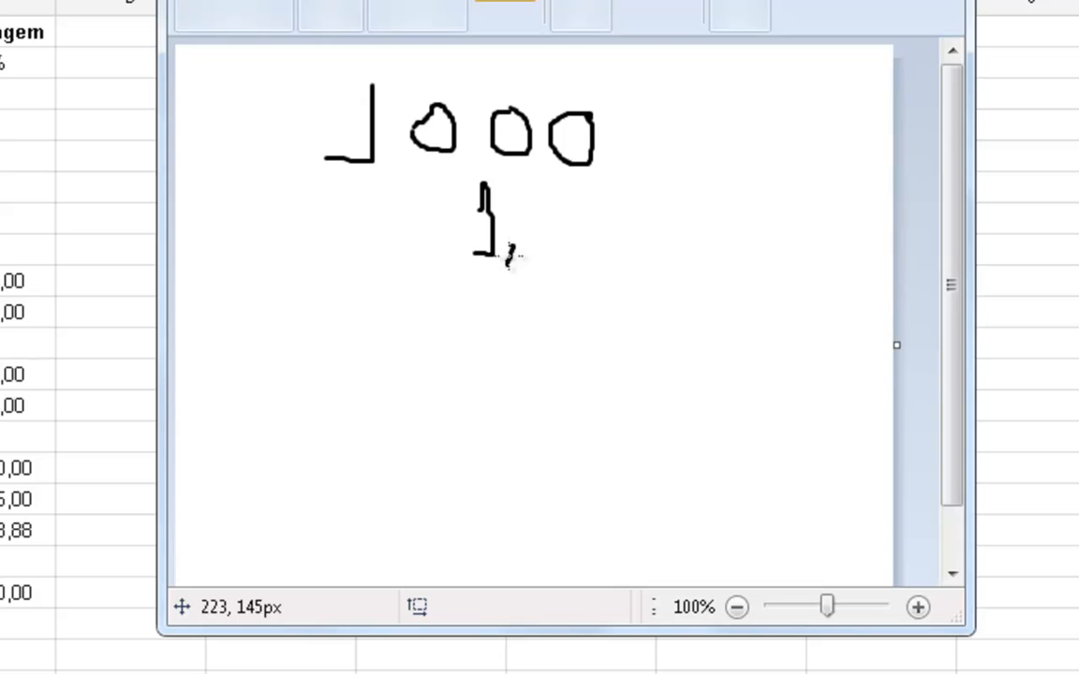
{"action": "mouse_move", "coordinate": [561, 190]}
{"action": "left_mouse_down"}
{"action": "mouse_move", "coordinate": [561, 251]}
{"action": "mouse_move", "coordinate": [536, 253]}
{"action": "left_mouse_up"}
{"action": "left_click_drag", "start_coordinate": [626, 267], "coordinate": [321, 267]}
{"action": "mouse_move", "coordinate": [375, 216]}
{"action": "left_mouse_down"}
{"action": "mouse_move", "coordinate": [422, 232]}
{"action": "mouse_move", "coordinate": [394, 239]}
{"action": "left_mouse_up"}
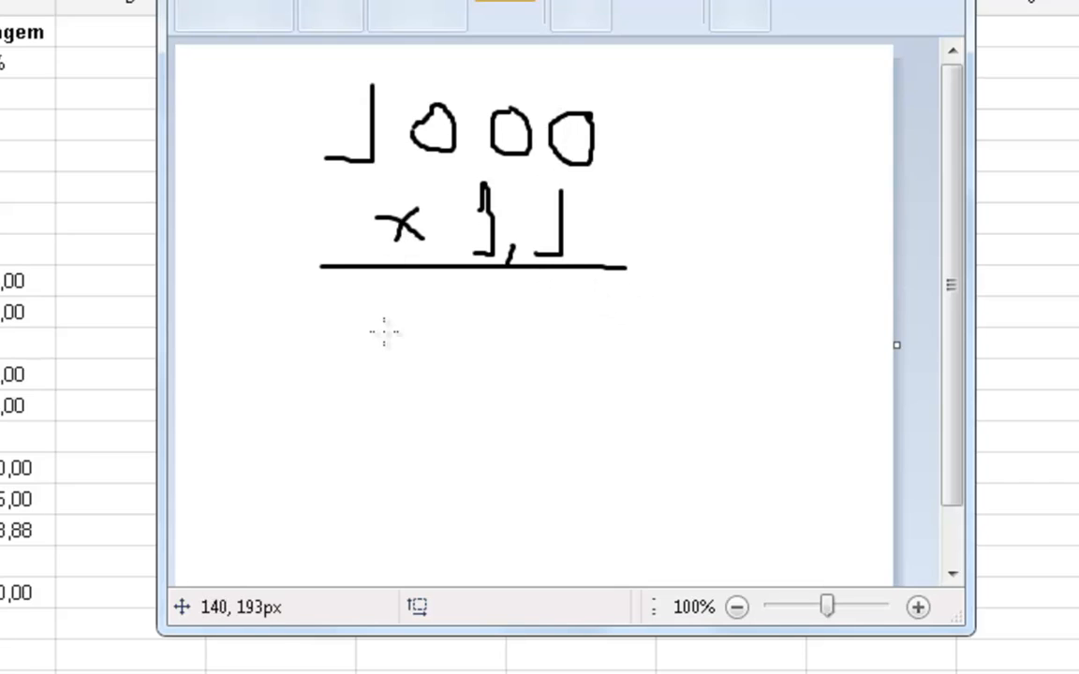
- Write the partial product 1000 under the line and a second 1000 below it, shifted one place, with a plus sign
{"action": "left_click_drag", "start_coordinate": [380, 305], "coordinate": [329, 365]}
{"action": "mouse_move", "coordinate": [440, 312]}
{"action": "left_mouse_down"}
{"action": "mouse_move", "coordinate": [448, 361]}
{"action": "mouse_move", "coordinate": [452, 307]}
{"action": "left_mouse_up"}
{"action": "mouse_move", "coordinate": [521, 307]}
{"action": "left_mouse_down"}
{"action": "mouse_move", "coordinate": [489, 306]}
{"action": "mouse_move", "coordinate": [530, 354]}
{"action": "mouse_move", "coordinate": [525, 308]}
{"action": "mouse_move", "coordinate": [508, 306]}
{"action": "left_mouse_up"}
{"action": "mouse_move", "coordinate": [598, 308]}
{"action": "left_mouse_down"}
{"action": "mouse_move", "coordinate": [559, 347]}
{"action": "mouse_move", "coordinate": [602, 337]}
{"action": "mouse_move", "coordinate": [592, 308]}
{"action": "left_mouse_up"}
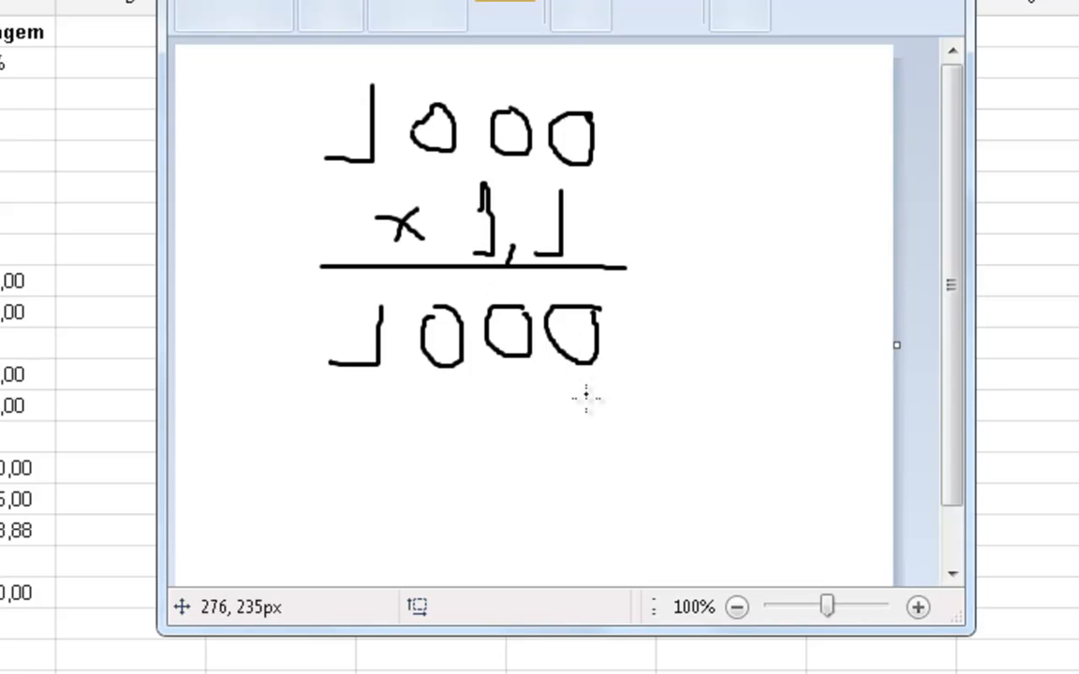
{"action": "mouse_move", "coordinate": [586, 402]}
{"action": "left_mouse_down"}
{"action": "mouse_move", "coordinate": [594, 464]}
{"action": "mouse_move", "coordinate": [617, 423]}
{"action": "left_mouse_up"}
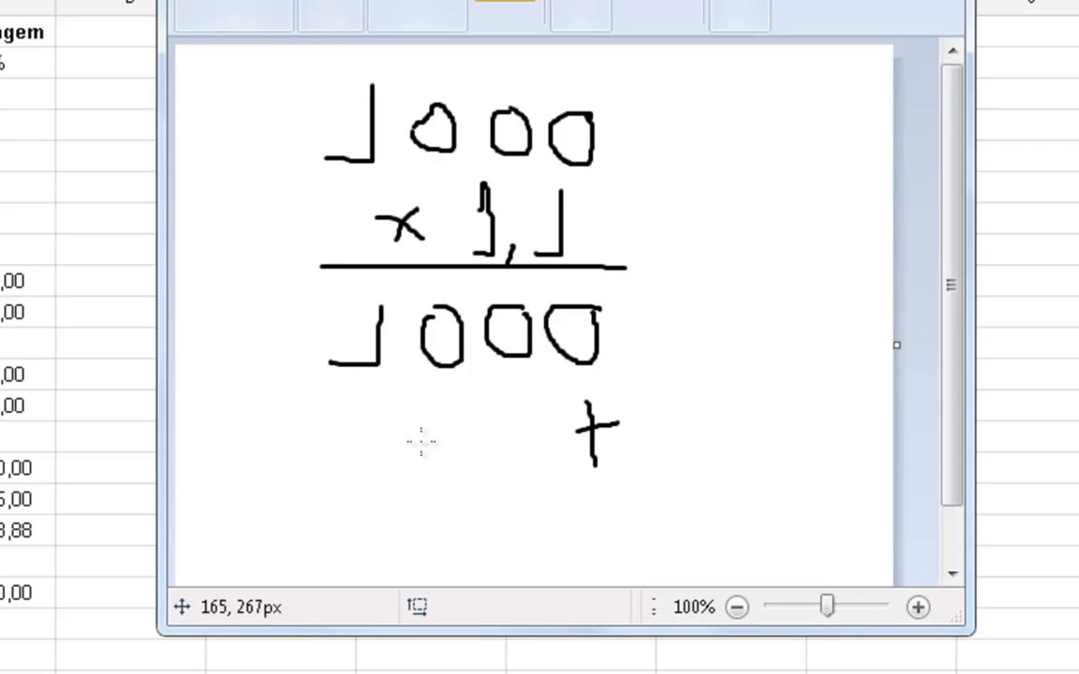
{"action": "mouse_move", "coordinate": [272, 399]}
{"action": "left_mouse_down"}
{"action": "mouse_move", "coordinate": [274, 464]}
{"action": "mouse_move", "coordinate": [251, 477]}
{"action": "left_mouse_up"}
{"action": "mouse_move", "coordinate": [349, 419]}
{"action": "left_mouse_down"}
{"action": "mouse_move", "coordinate": [385, 453]}
{"action": "mouse_move", "coordinate": [371, 406]}
{"action": "mouse_move", "coordinate": [464, 468]}
{"action": "mouse_move", "coordinate": [440, 409]}
{"action": "left_mouse_up"}
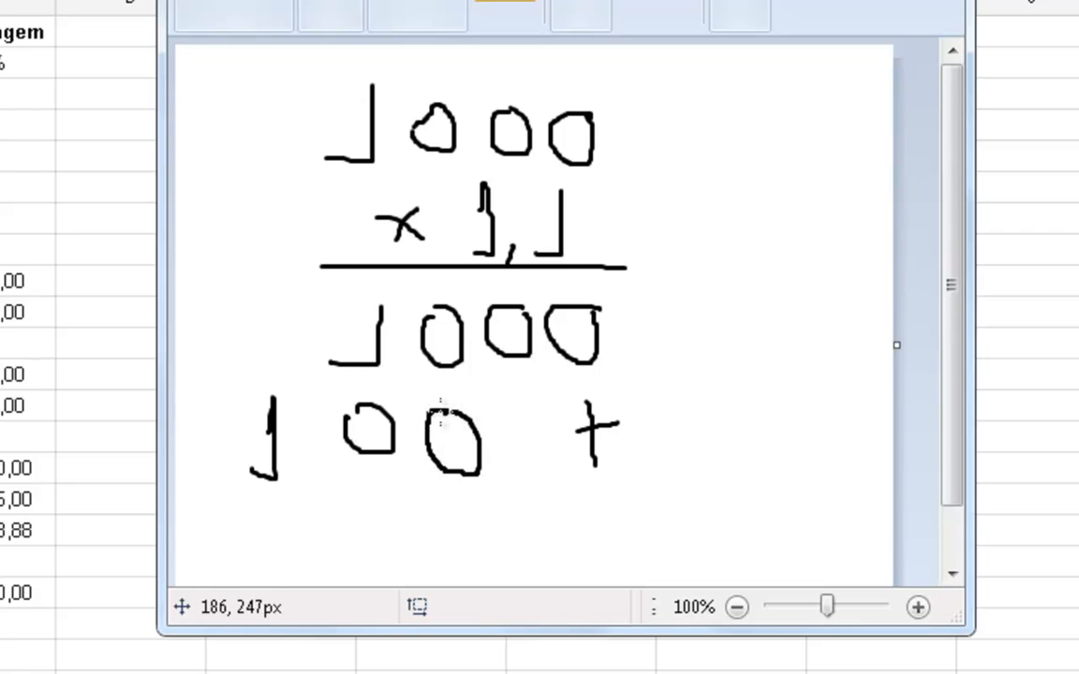
{"action": "mouse_move", "coordinate": [518, 409]}
{"action": "left_mouse_down"}
{"action": "mouse_move", "coordinate": [505, 431]}
{"action": "mouse_move", "coordinate": [537, 438]}
{"action": "mouse_move", "coordinate": [510, 421]}
{"action": "left_mouse_up"}
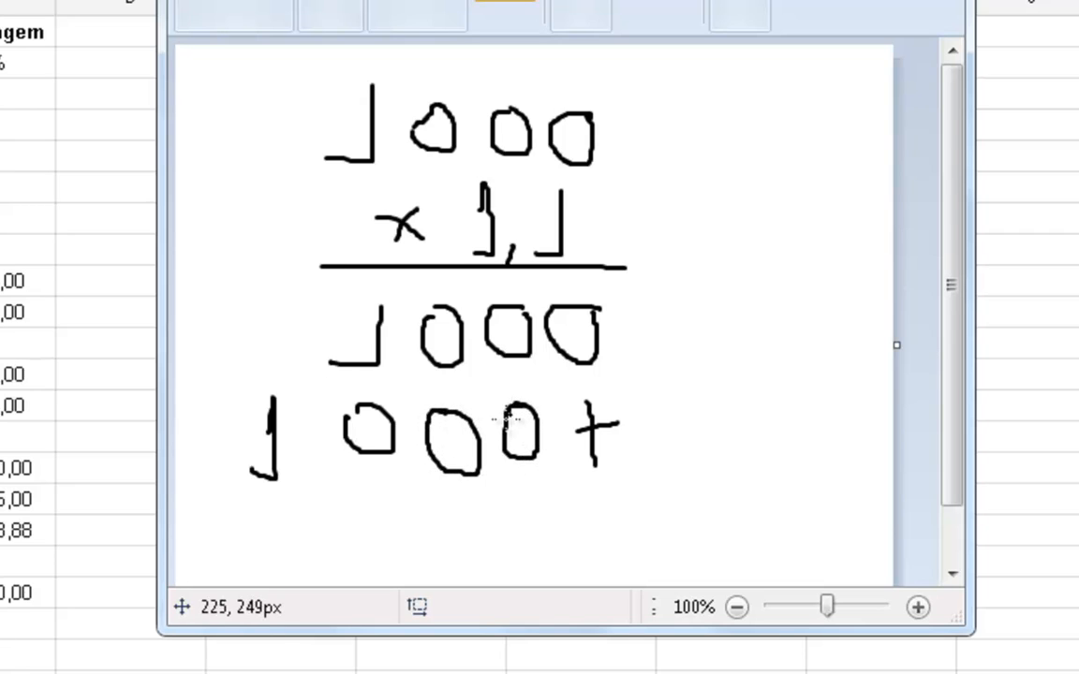
- Rule a line under the partial products and write the result 1100,0, circling the decimal digit of the factor 1,1
{"action": "left_click_drag", "start_coordinate": [225, 506], "coordinate": [633, 488]}
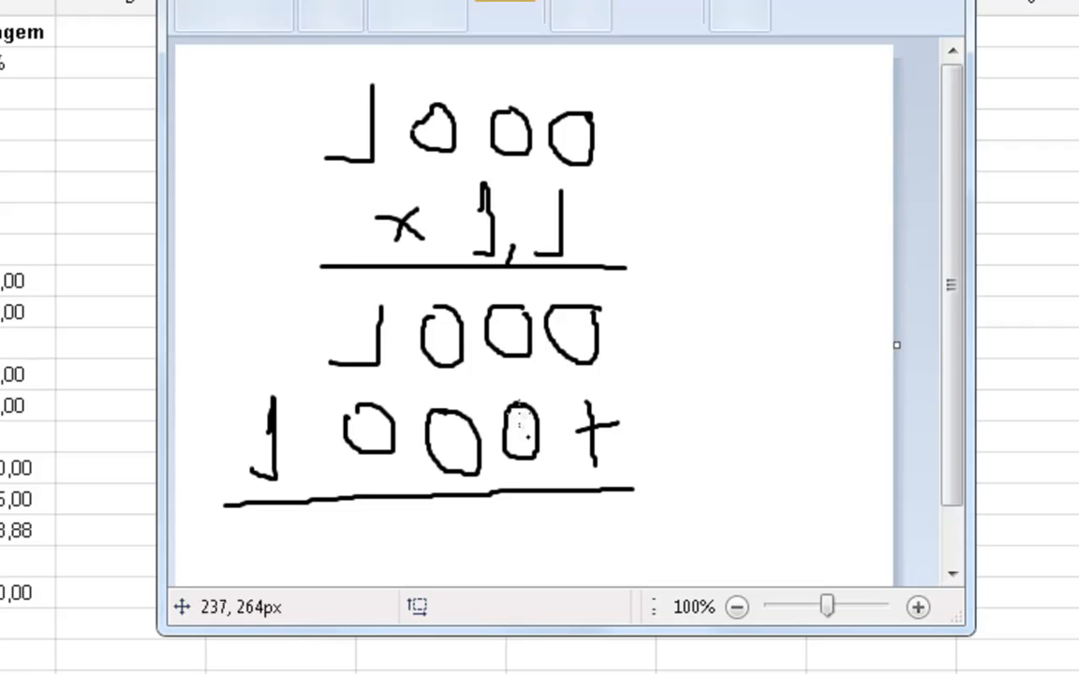
{"action": "mouse_move", "coordinate": [270, 520]}
{"action": "left_mouse_down"}
{"action": "mouse_move", "coordinate": [271, 551]}
{"action": "mouse_move", "coordinate": [241, 560]}
{"action": "left_mouse_up"}
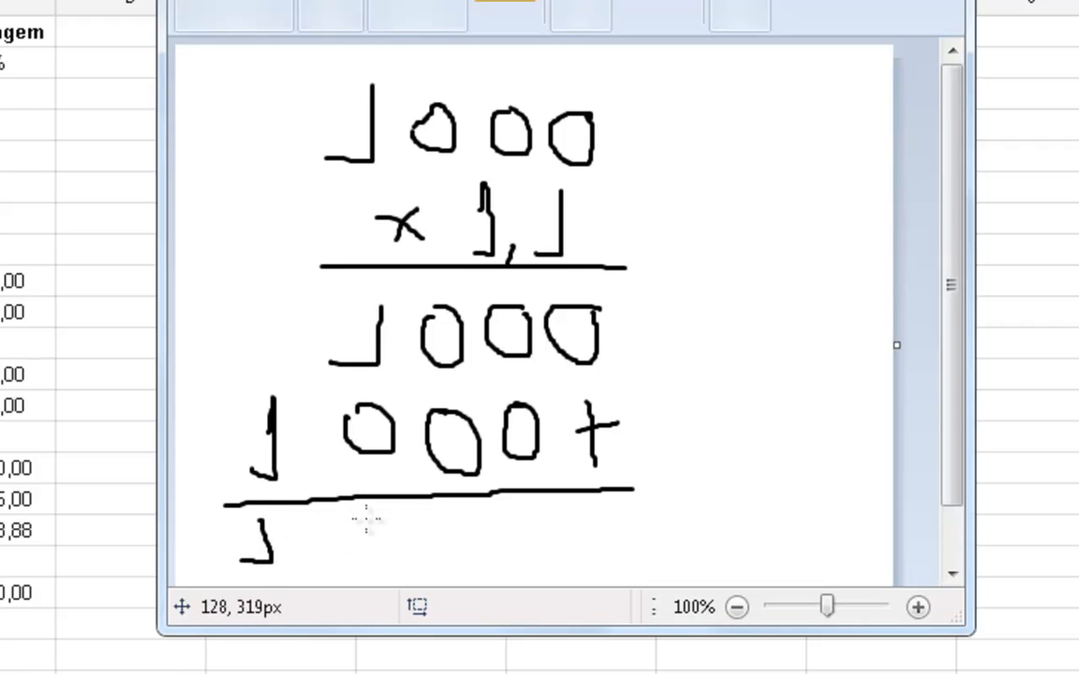
{"action": "mouse_move", "coordinate": [368, 520]}
{"action": "left_mouse_down"}
{"action": "mouse_move", "coordinate": [370, 560]}
{"action": "mouse_move", "coordinate": [346, 560]}
{"action": "left_mouse_up"}
{"action": "mouse_move", "coordinate": [459, 508]}
{"action": "left_mouse_down"}
{"action": "mouse_move", "coordinate": [448, 556]}
{"action": "mouse_move", "coordinate": [459, 511]}
{"action": "left_mouse_up"}
{"action": "mouse_move", "coordinate": [545, 511]}
{"action": "left_mouse_down"}
{"action": "mouse_move", "coordinate": [524, 534]}
{"action": "mouse_move", "coordinate": [558, 530]}
{"action": "mouse_move", "coordinate": [560, 510]}
{"action": "mouse_move", "coordinate": [588, 539]}
{"action": "mouse_move", "coordinate": [631, 515]}
{"action": "mouse_move", "coordinate": [611, 508]}
{"action": "left_mouse_up"}
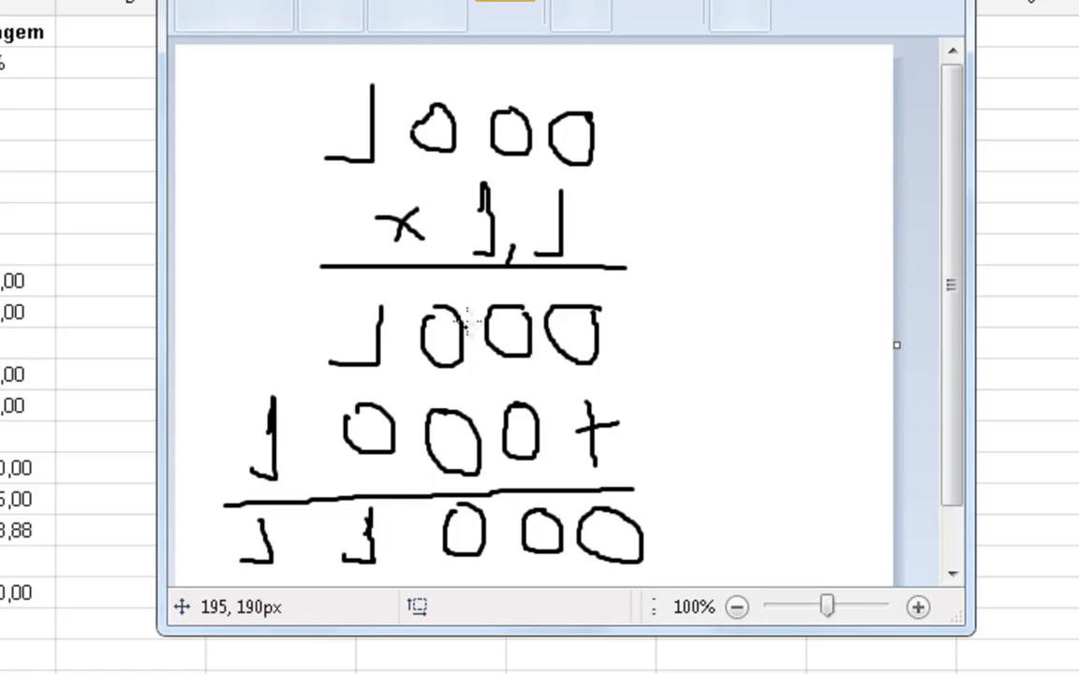
{"action": "mouse_move", "coordinate": [602, 183]}
{"action": "left_mouse_down"}
{"action": "mouse_move", "coordinate": [542, 194]}
{"action": "mouse_move", "coordinate": [564, 236]}
{"action": "mouse_move", "coordinate": [621, 229]}
{"action": "mouse_move", "coordinate": [615, 187]}
{"action": "left_mouse_up"}
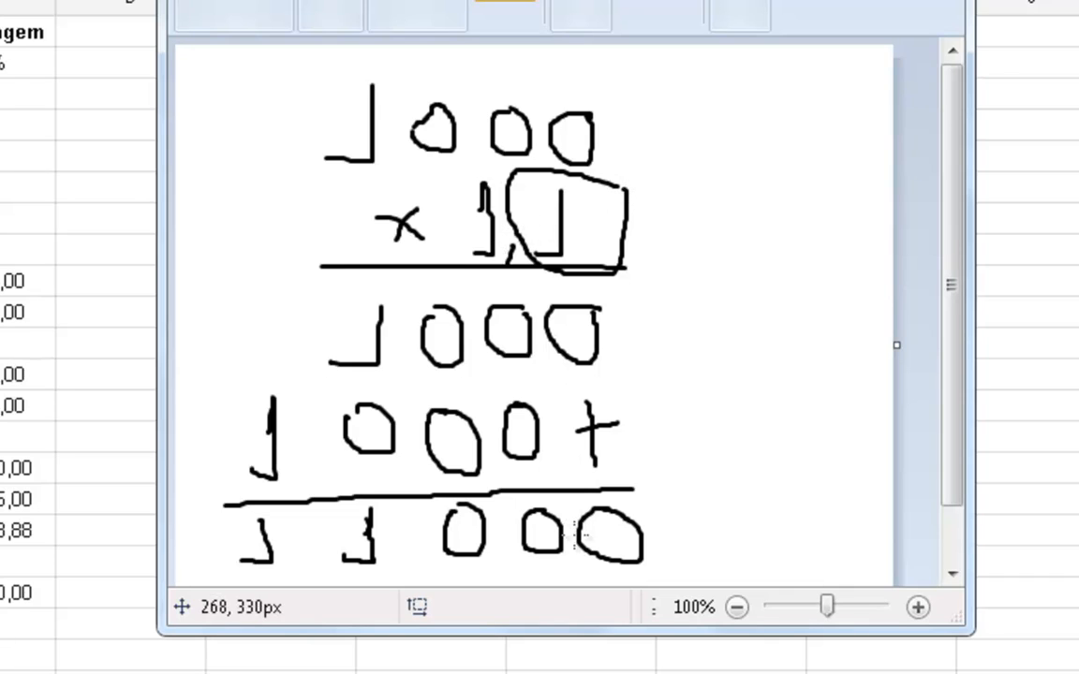
{"action": "left_click_drag", "start_coordinate": [573, 541], "coordinate": [549, 576]}
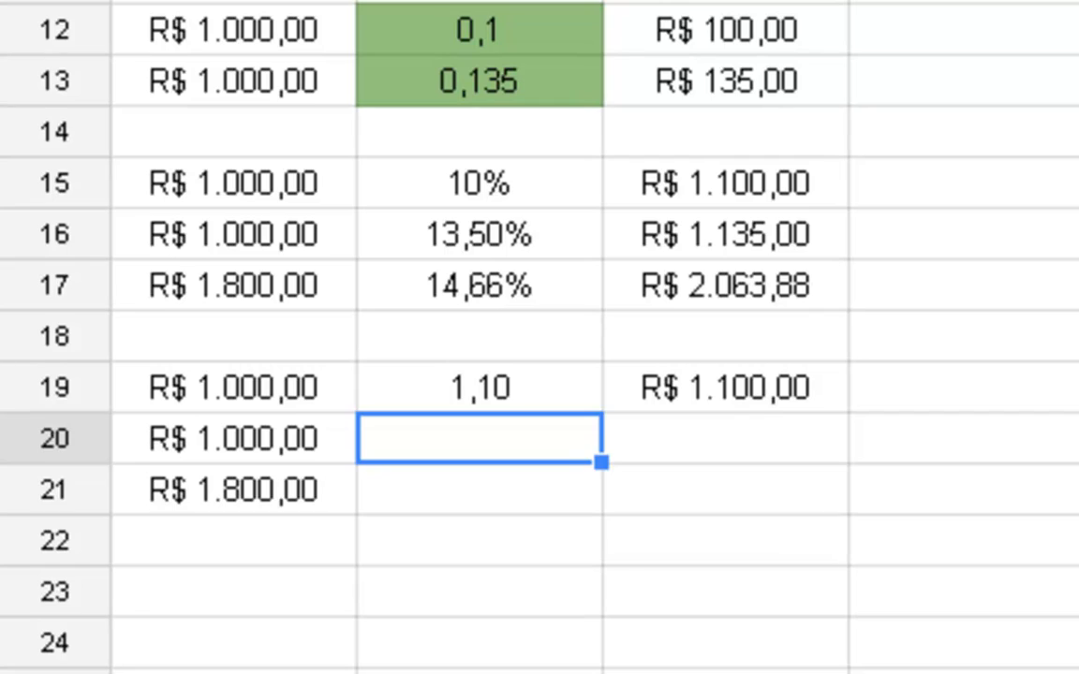
- Return to the spreadsheet and copy the formula from cell C19 into cells C20 and C21
{"action": "key", "text": "Right"}
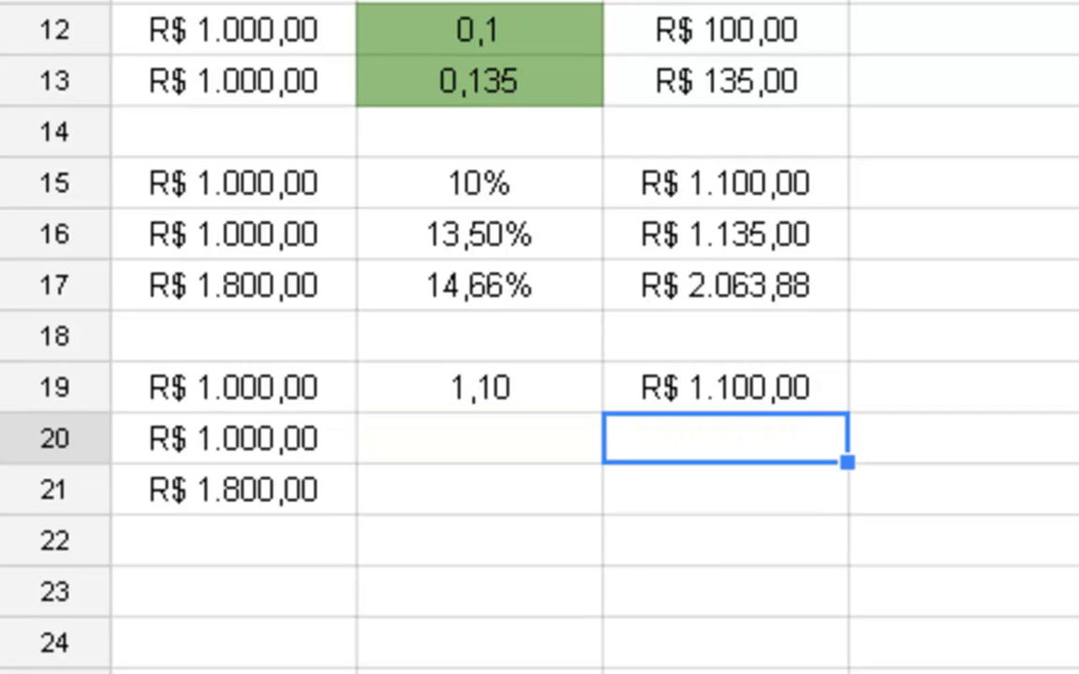
{"action": "key", "text": "Up"}
{"action": "key", "text": "ctrl+c"}
{"action": "key", "text": "Down"}
{"action": "key", "text": "ctrl+v"}
{"action": "key", "text": "Down"}
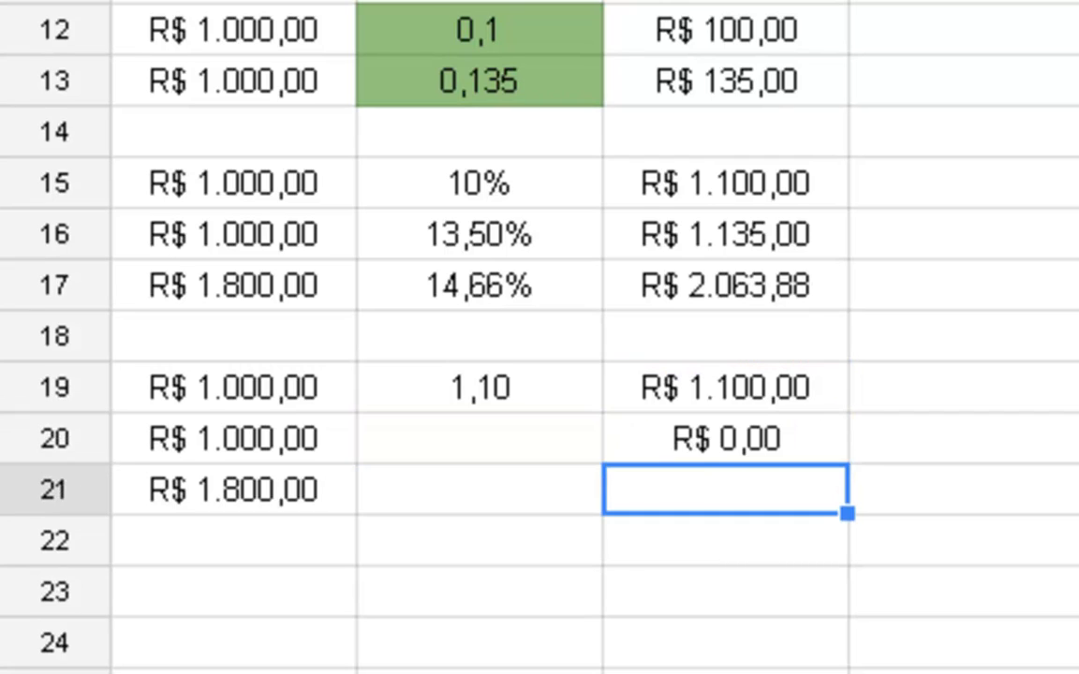
{"action": "key", "text": "ctrl+v"}
{"action": "key", "text": "Down"}
- Enter the multiplication factor 1,135 in cell B20
{"action": "left_click", "coordinate": [409, 443]}
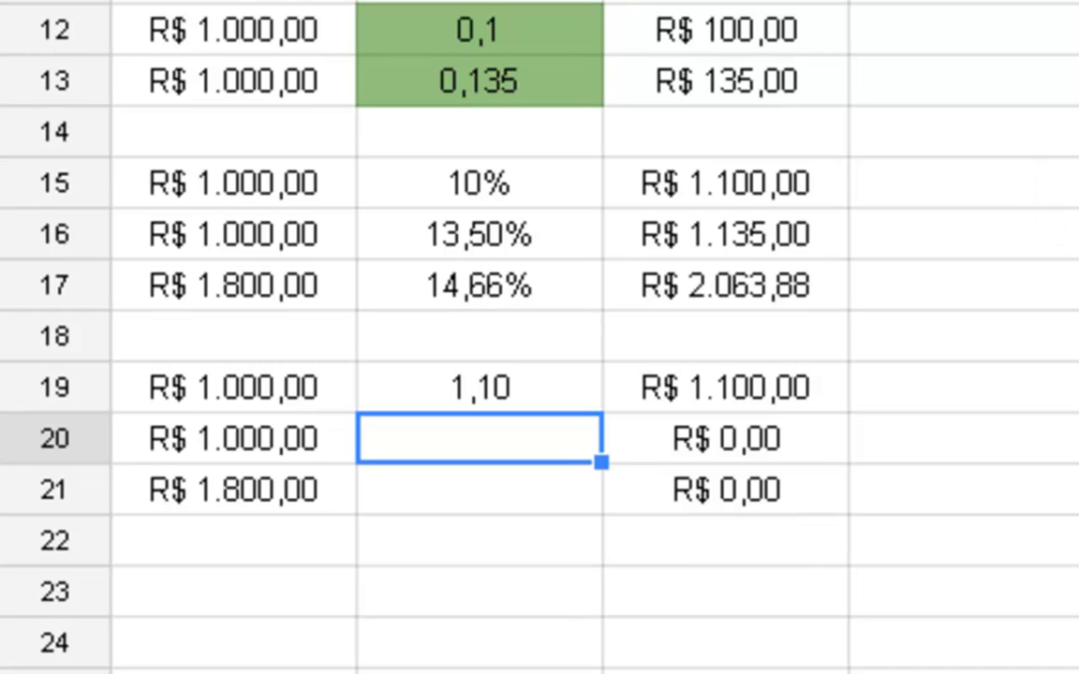
{"action": "type", "text": "1,13"}
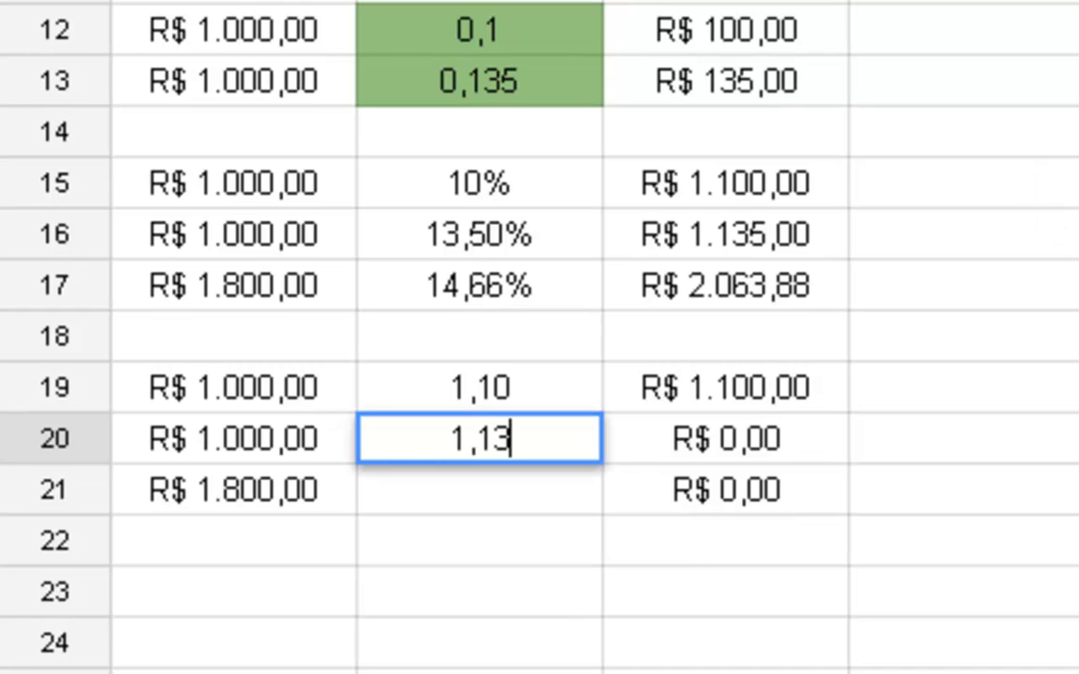
{"action": "type", "text": "5"}
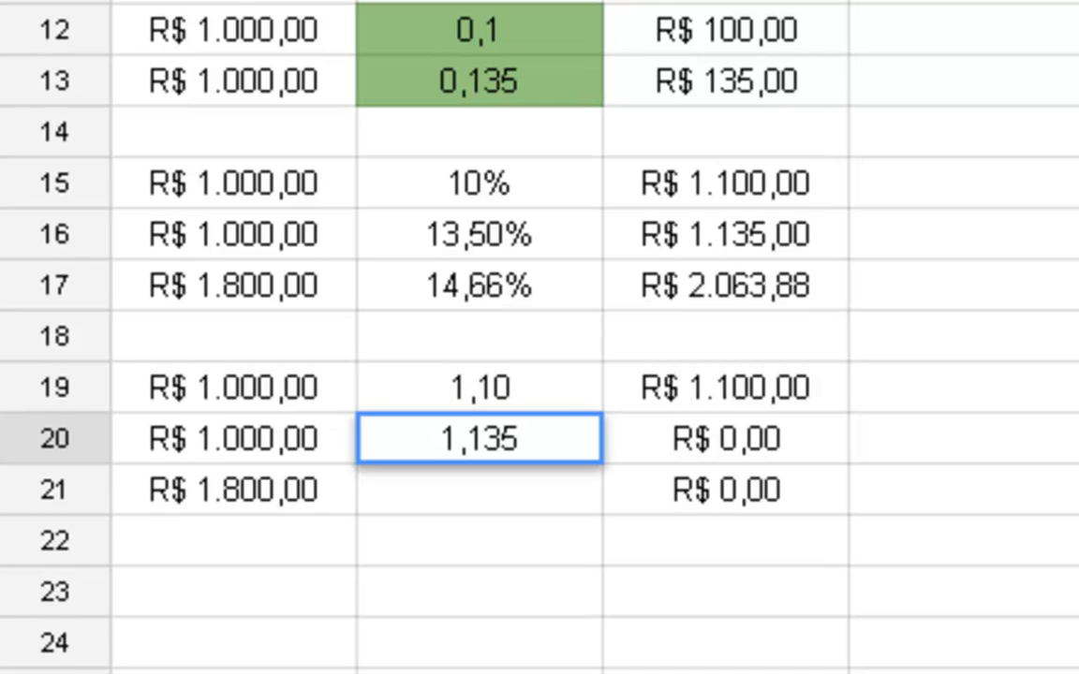
{"action": "key", "text": "Return"}
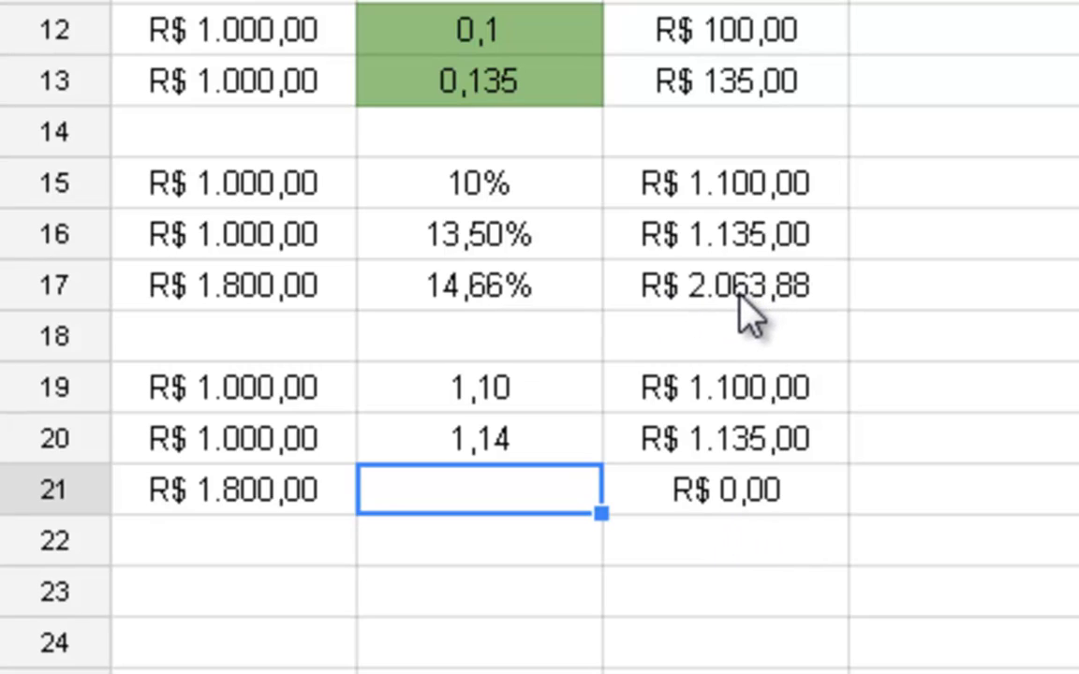
- Enter the multiplication factor 1,1466 in cell B21 and reselect that cell
{"action": "type", "text": "="}
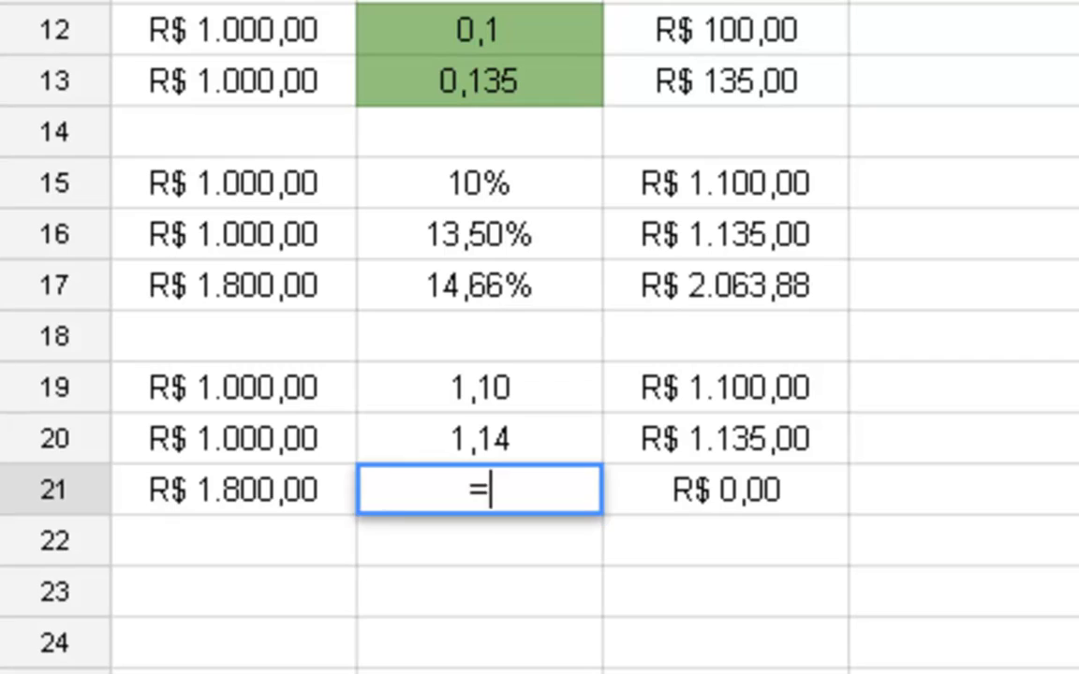
{"action": "key", "text": "Escape"}
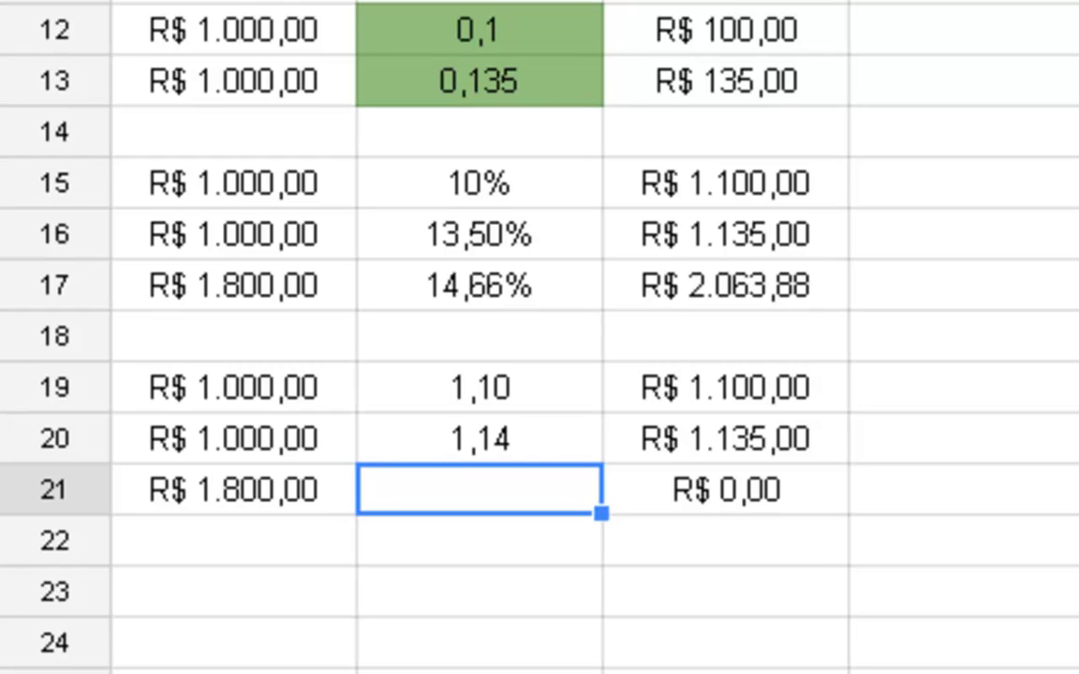
{"action": "type", "text": "1,14"}
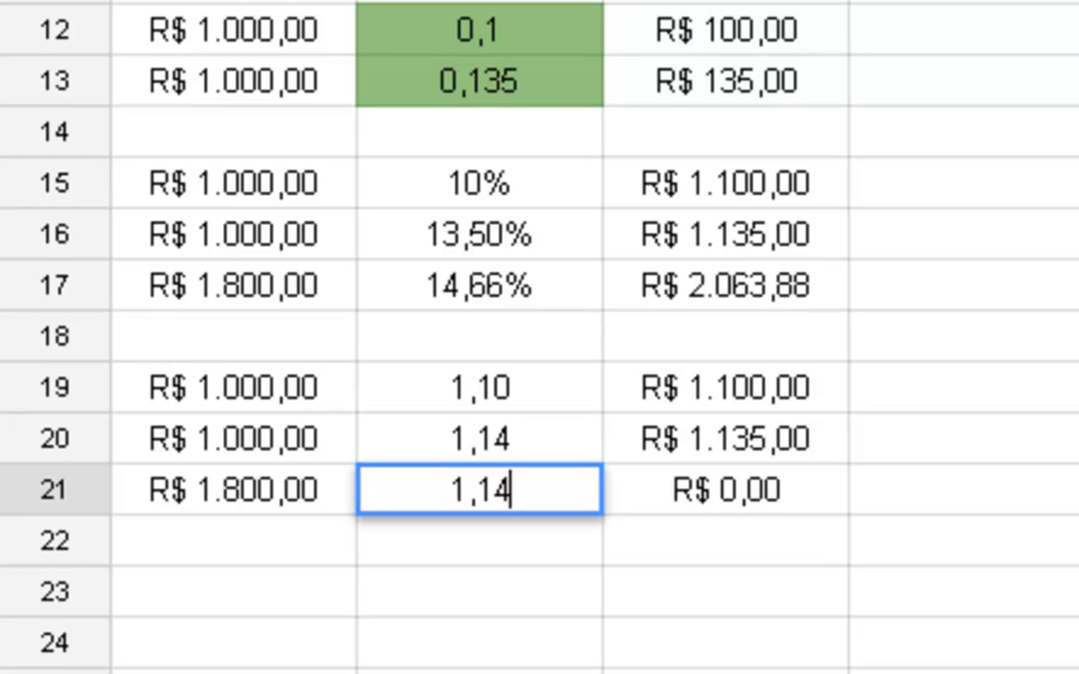
{"action": "type", "text": "66"}
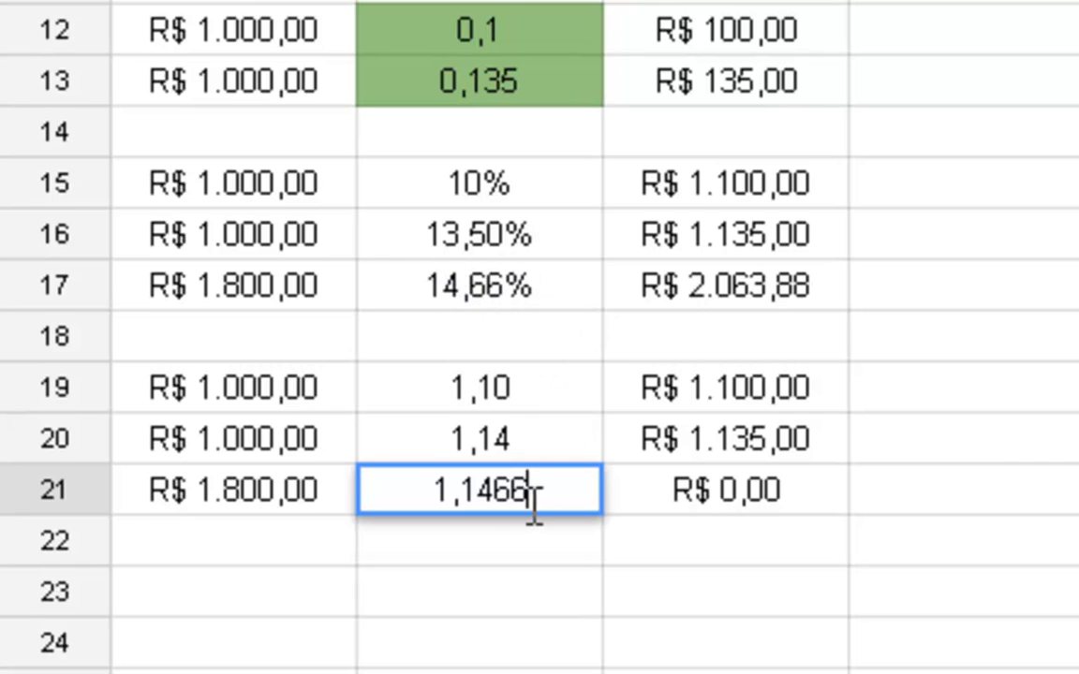
{"action": "left_click_drag", "start_coordinate": [460, 491], "coordinate": [547, 491]}
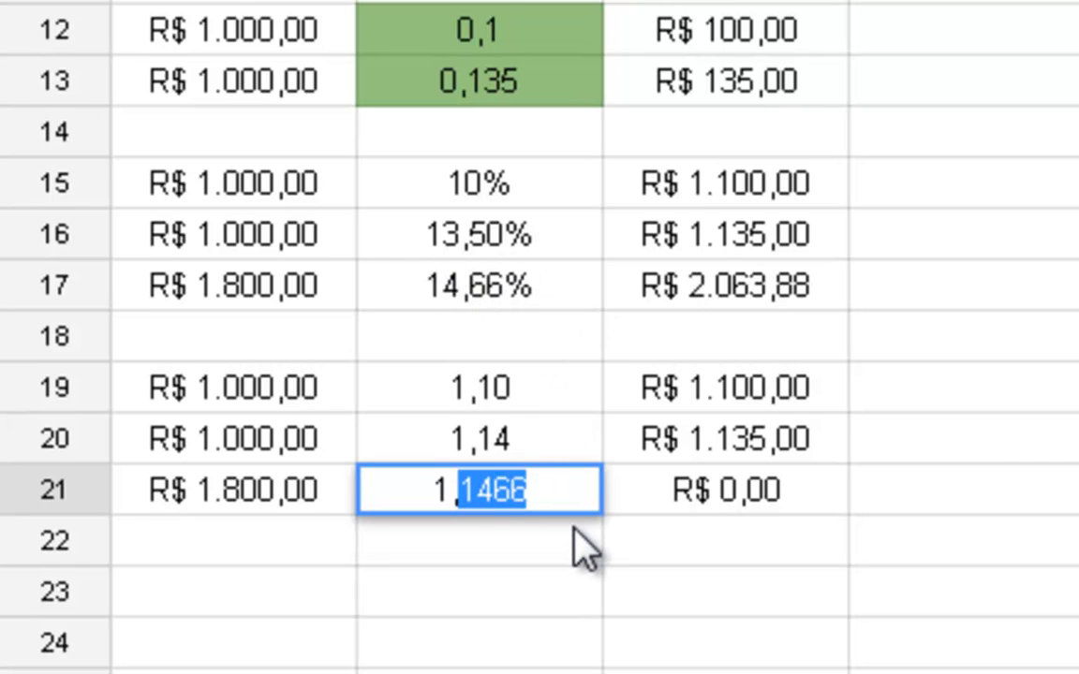
{"action": "left_click_drag", "start_coordinate": [427, 491], "coordinate": [453, 491]}
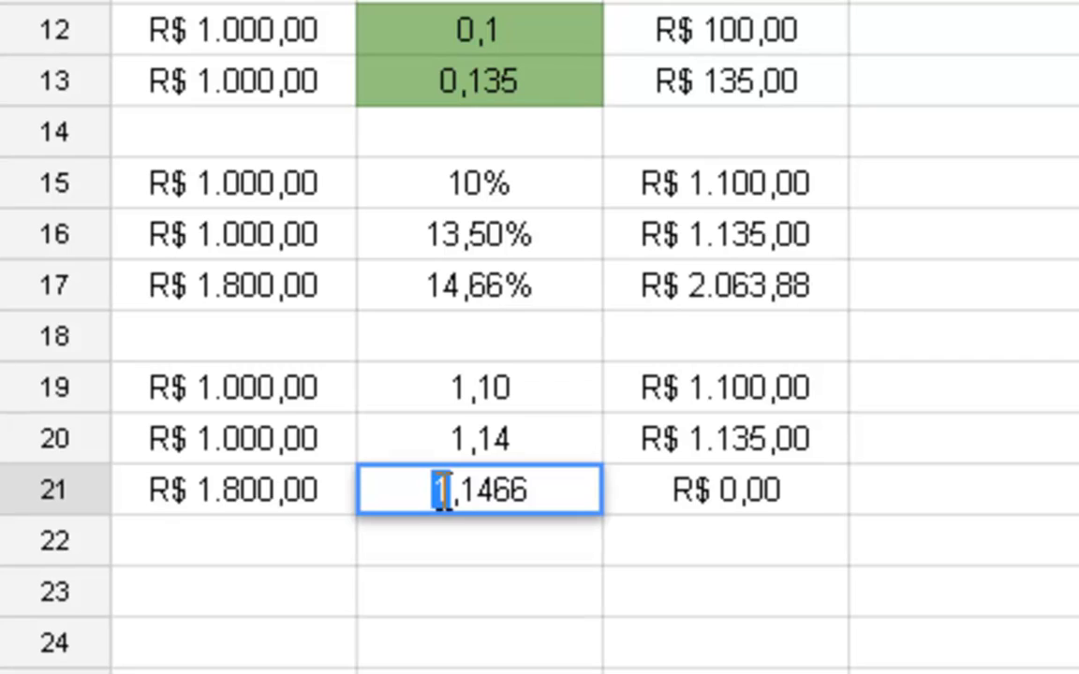
{"action": "key", "text": "Return"}
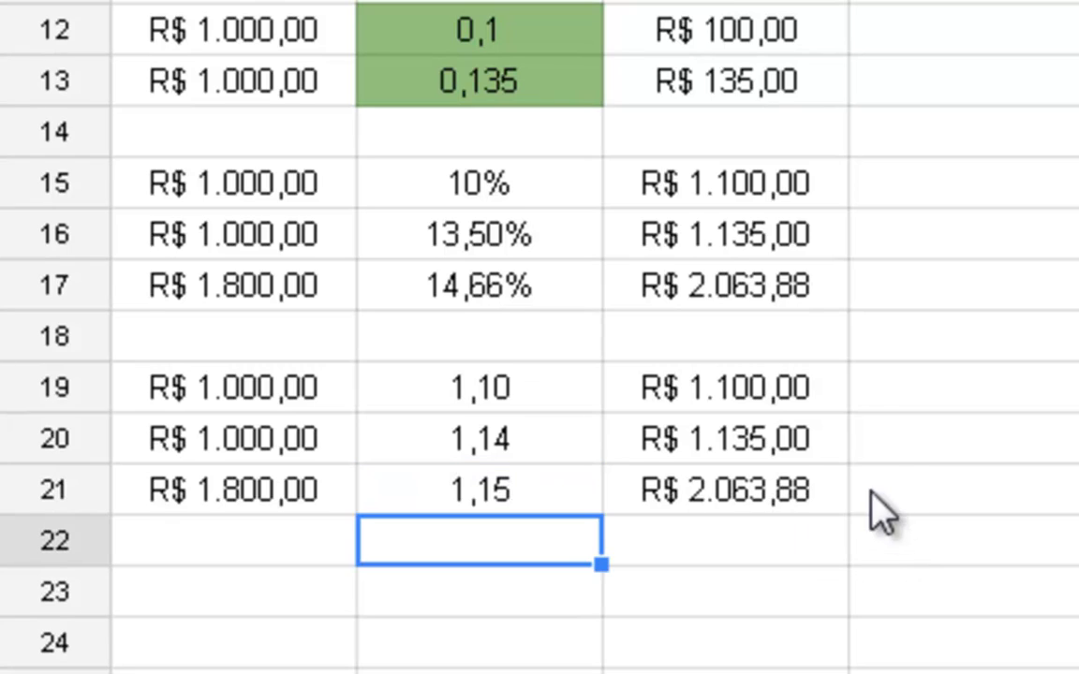
{"action": "key", "text": "Up"}
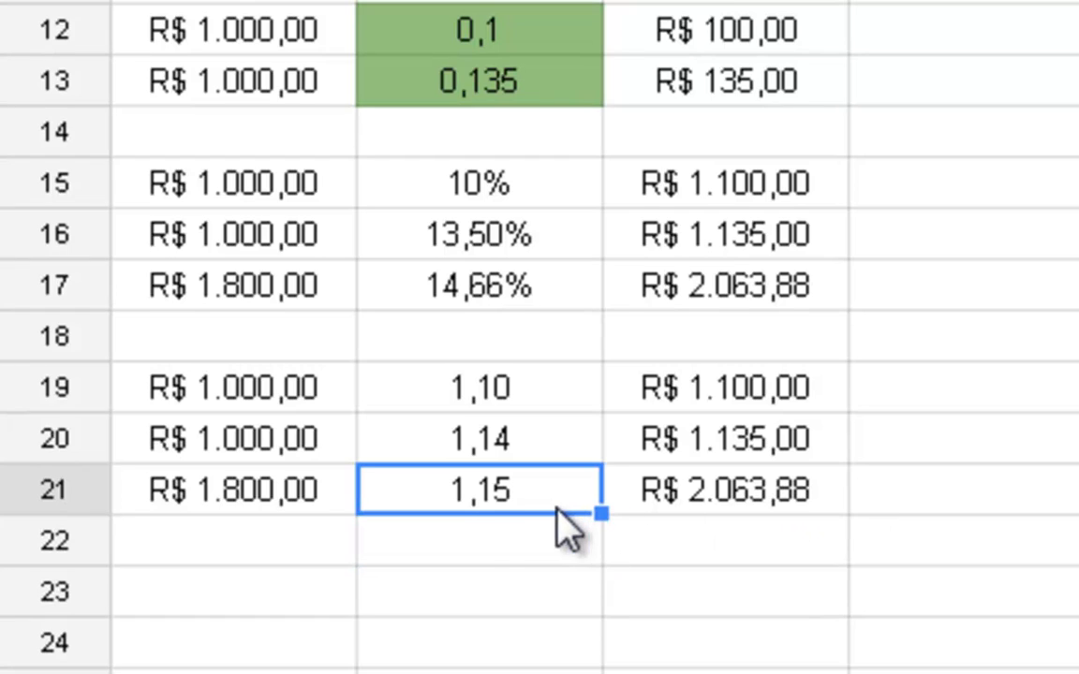